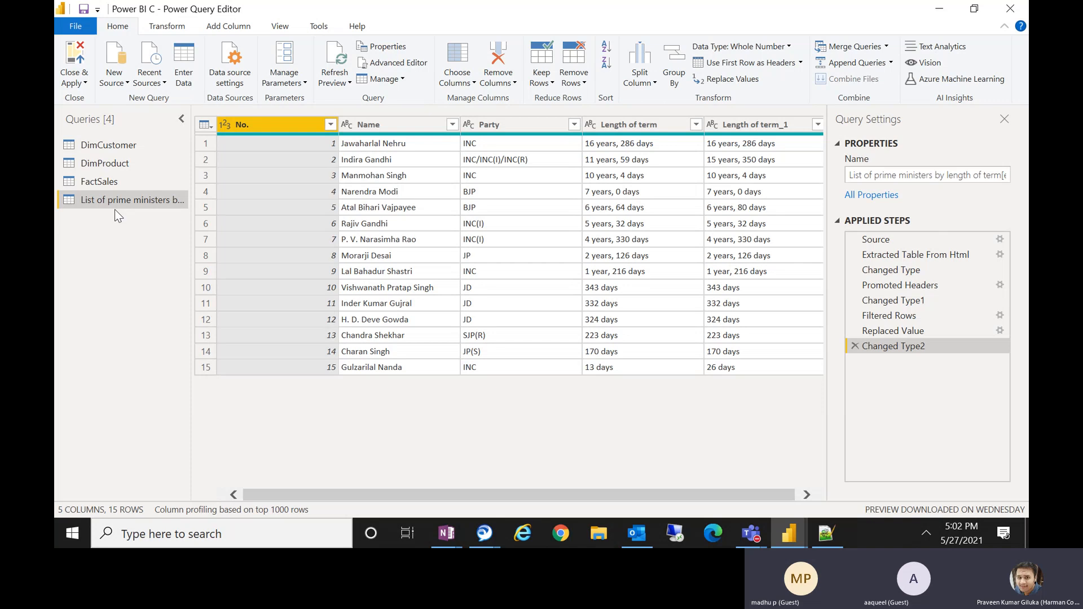
Switch to the meeting window, admit the participant waiting in the lobby, and minimize the meeting window.
mouse_move(751, 534)
left_click(755, 454)
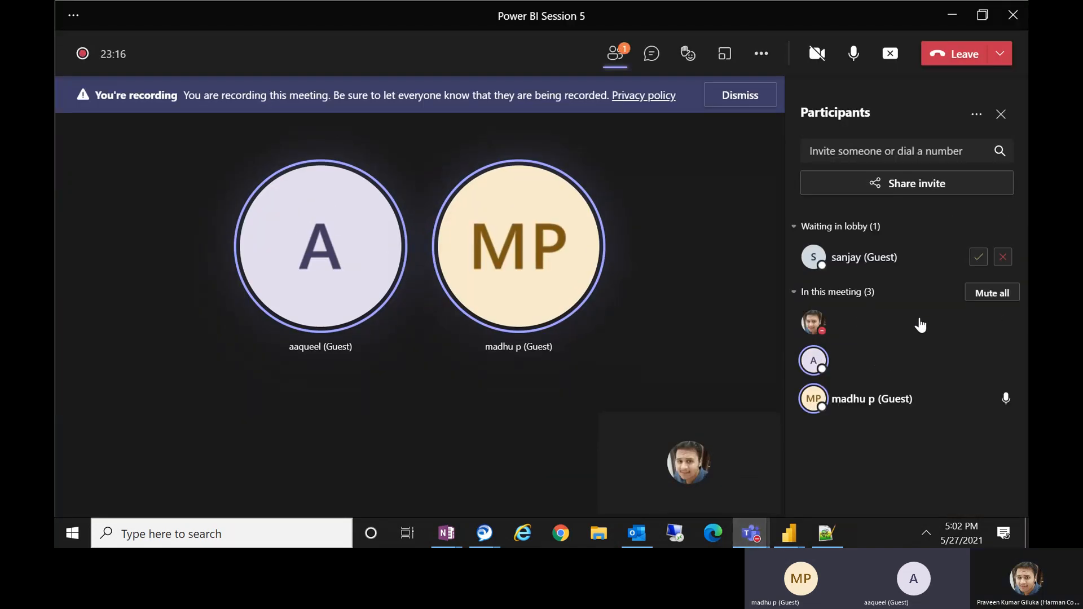
left_click(965, 263)
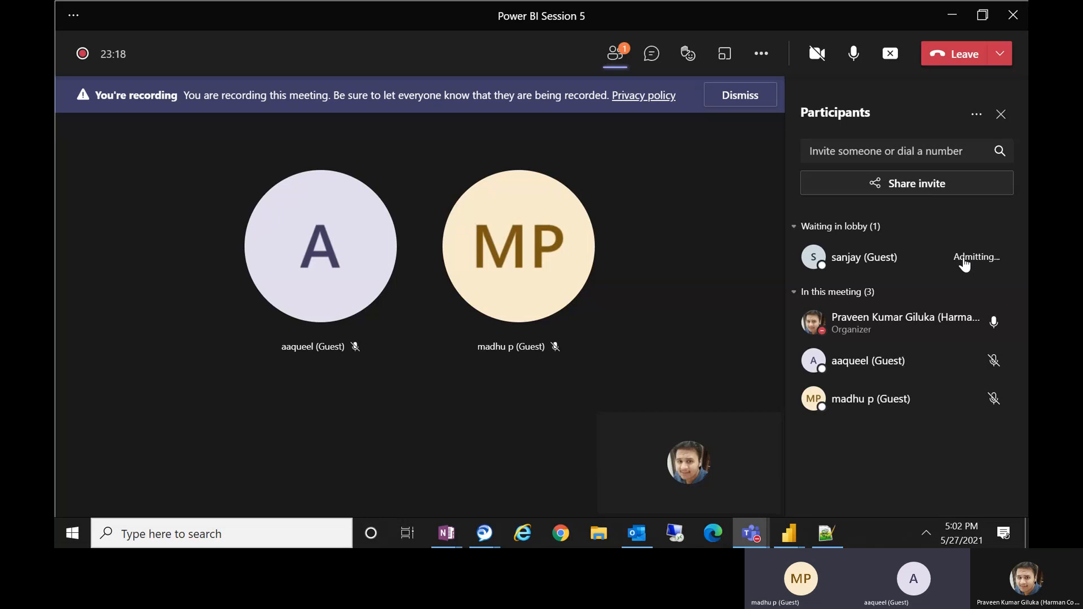
left_click(953, 16)
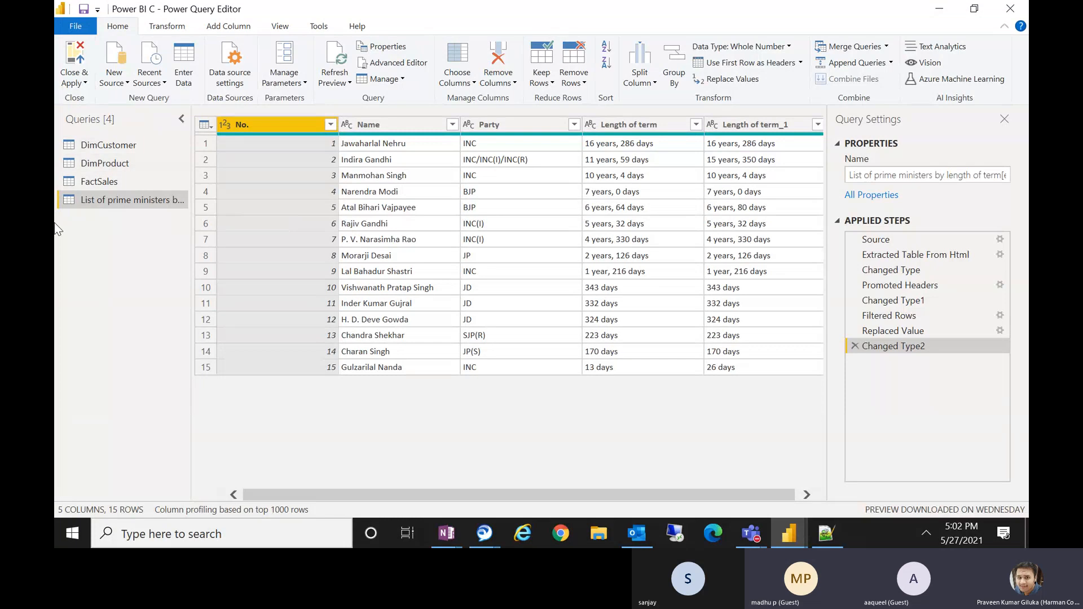
Duplicate the DimProduct query.
right_click(98, 167)
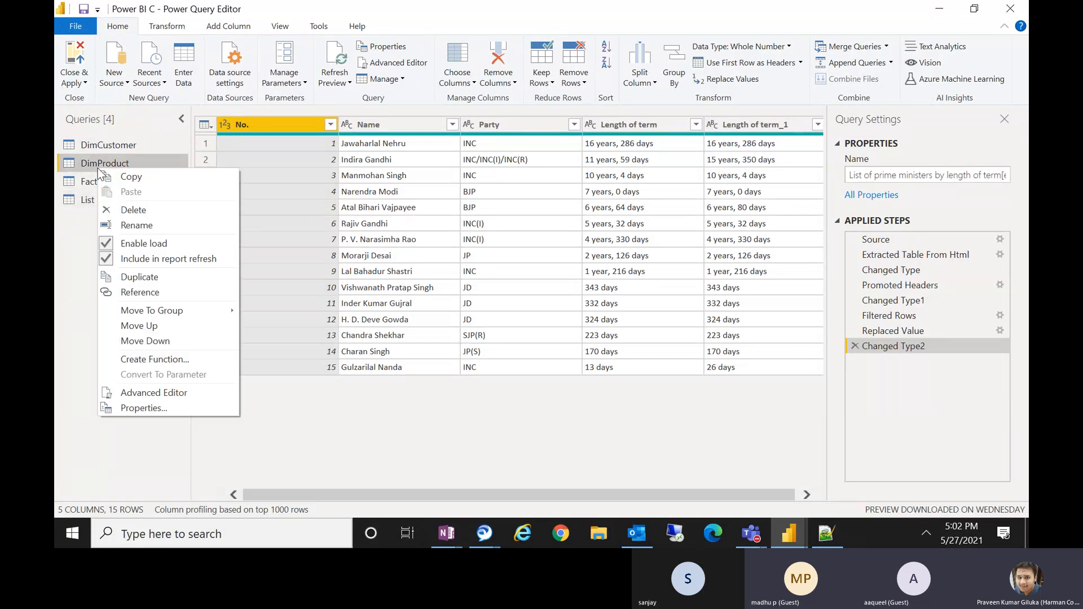
left_click(148, 278)
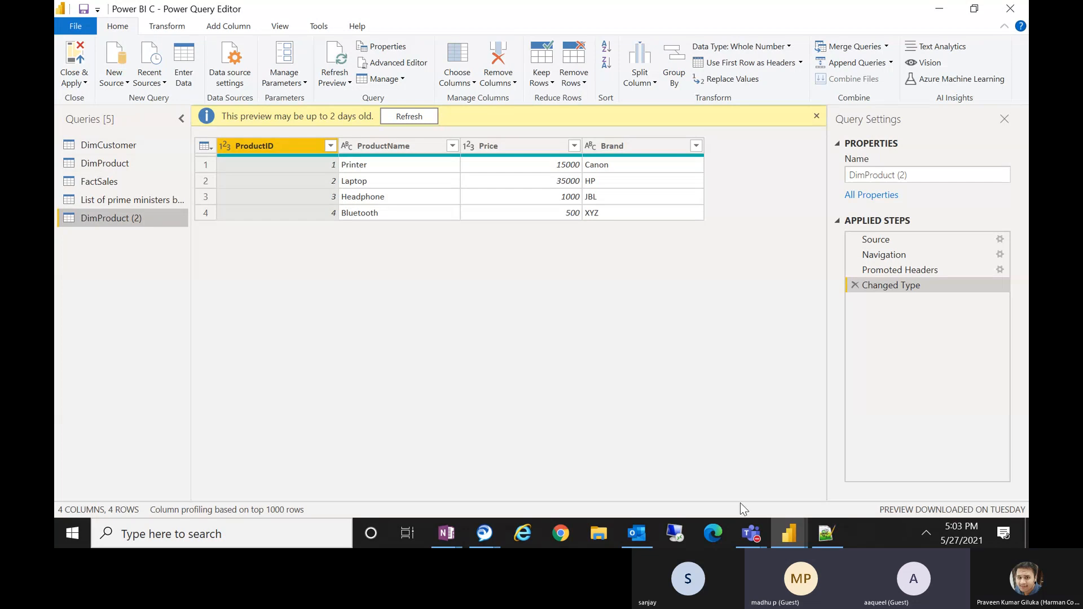
Switch to the meeting window again, admit the next lobby participant, and minimize it.
left_click(751, 533)
left_click(760, 452)
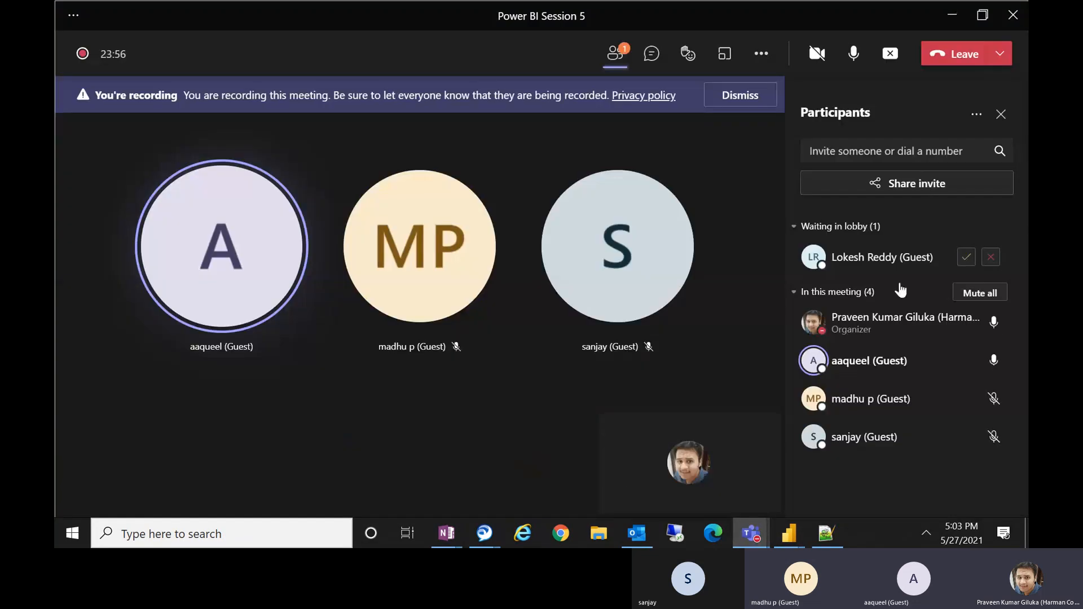
left_click(965, 258)
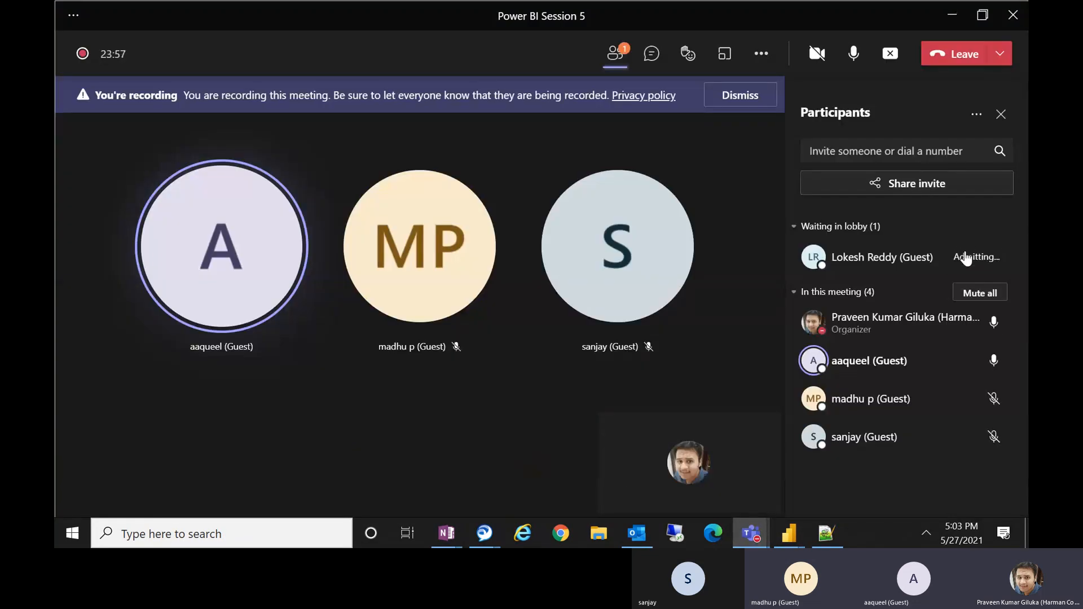
left_click(953, 16)
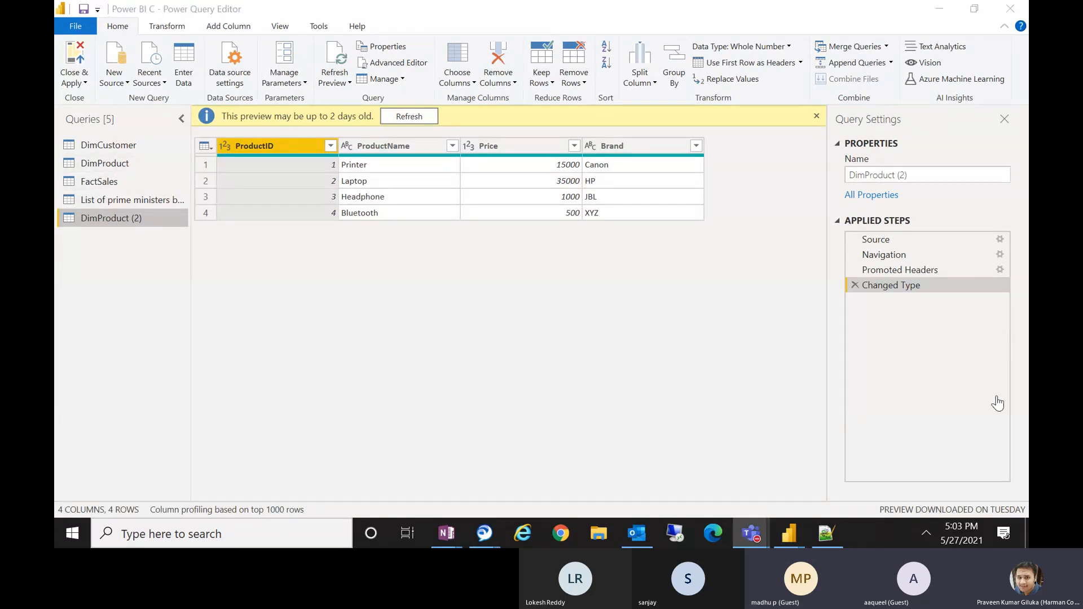
Switch between the DimProduct query and its DimProduct (2) copy to compare their contents.
right_click(121, 162)
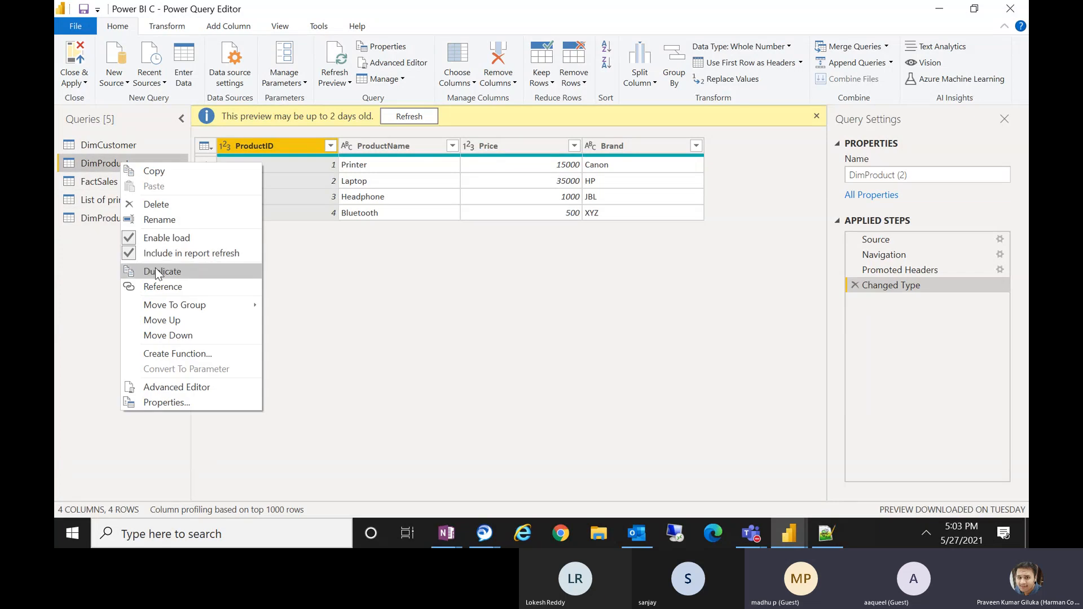
left_click(156, 271)
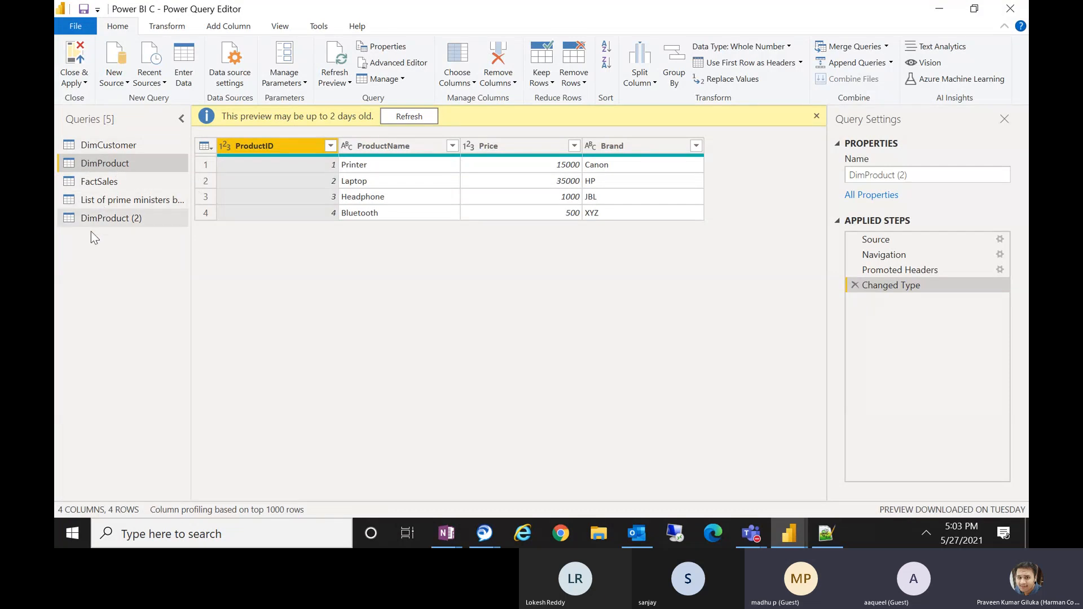
left_click(120, 226)
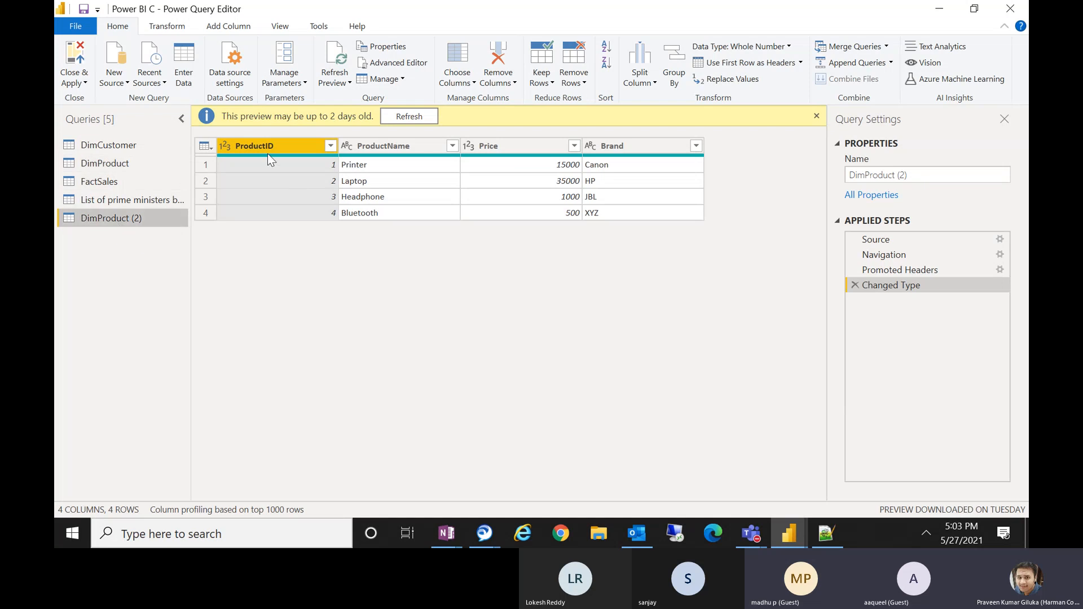
left_click(124, 166)
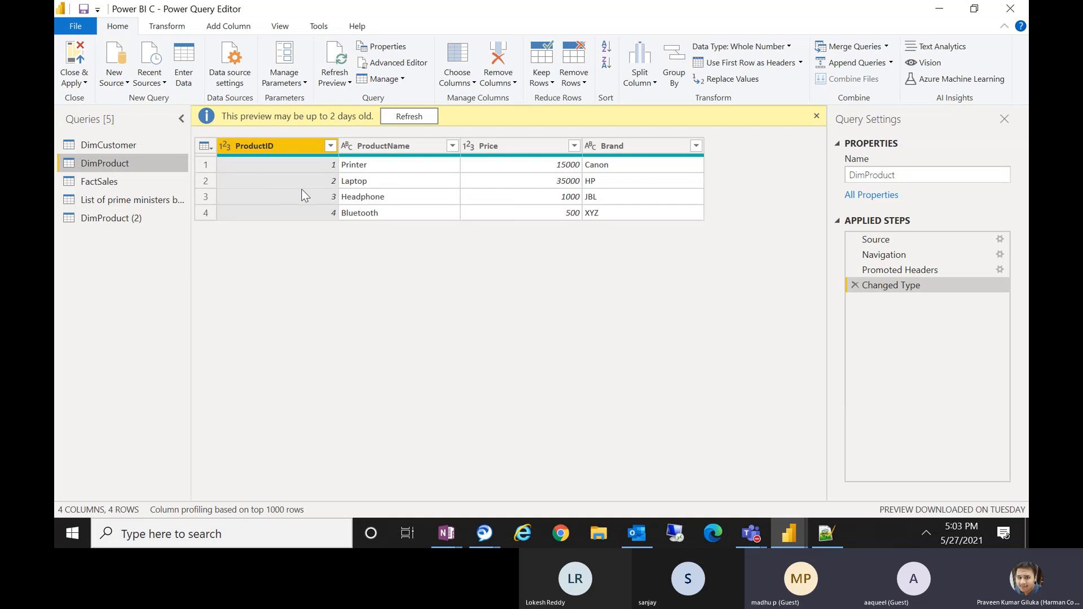
left_click(135, 219)
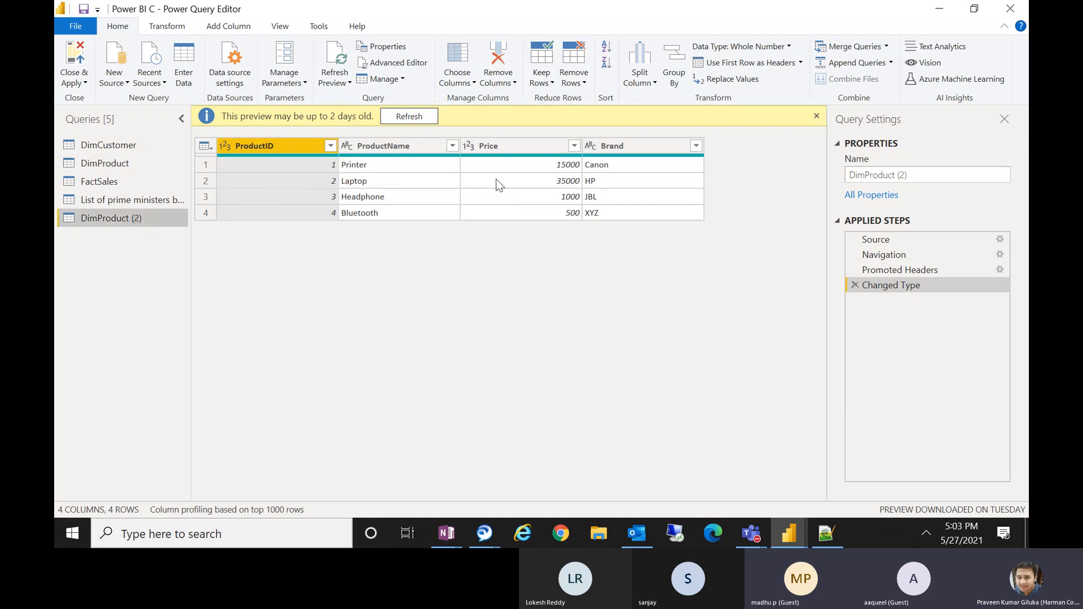
left_click(100, 168)
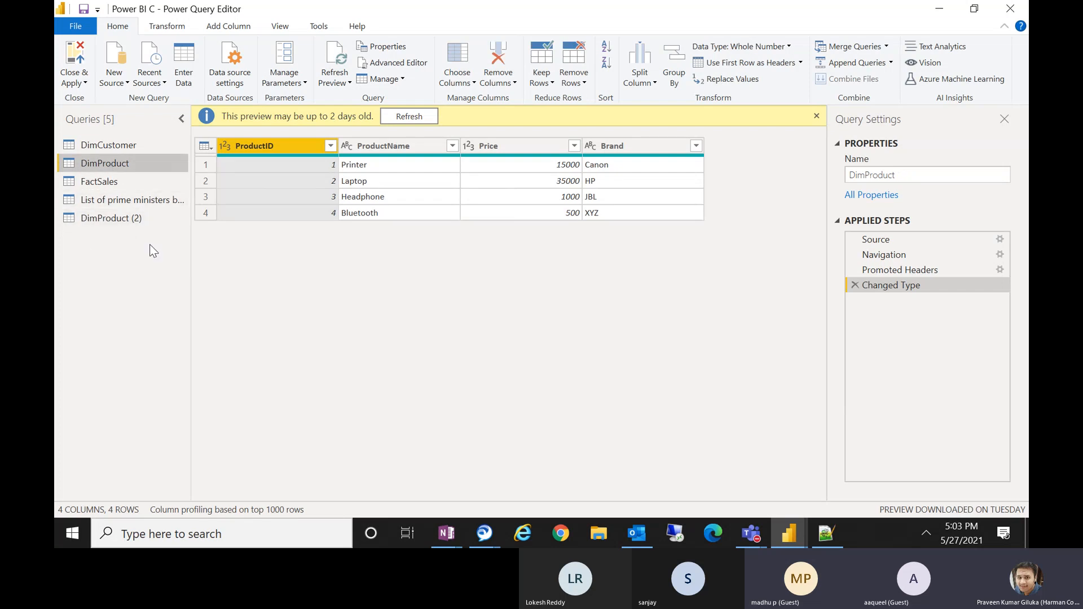
Remove the ProductID column from the DimProduct query.
right_click(273, 145)
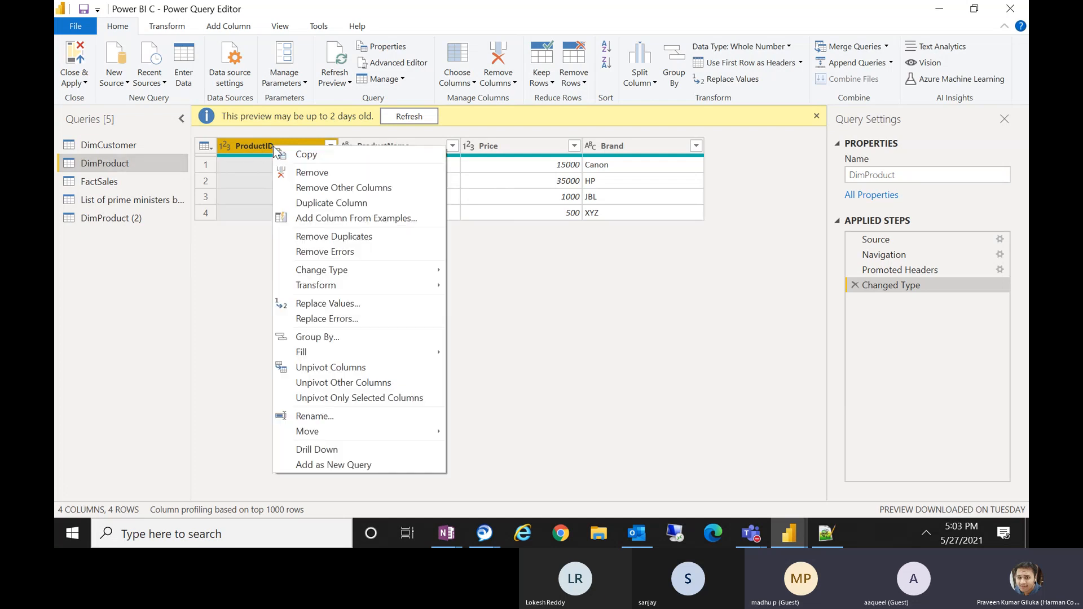
left_click(298, 173)
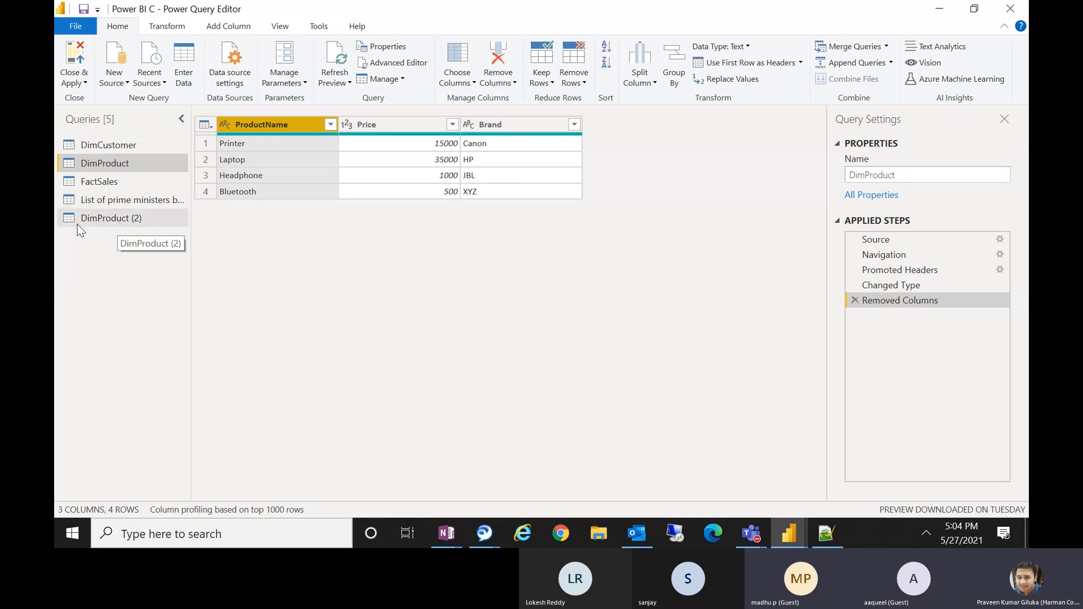
Compare both queries, then remove the ProductName column from the DimProduct (2) query.
left_click(130, 222)
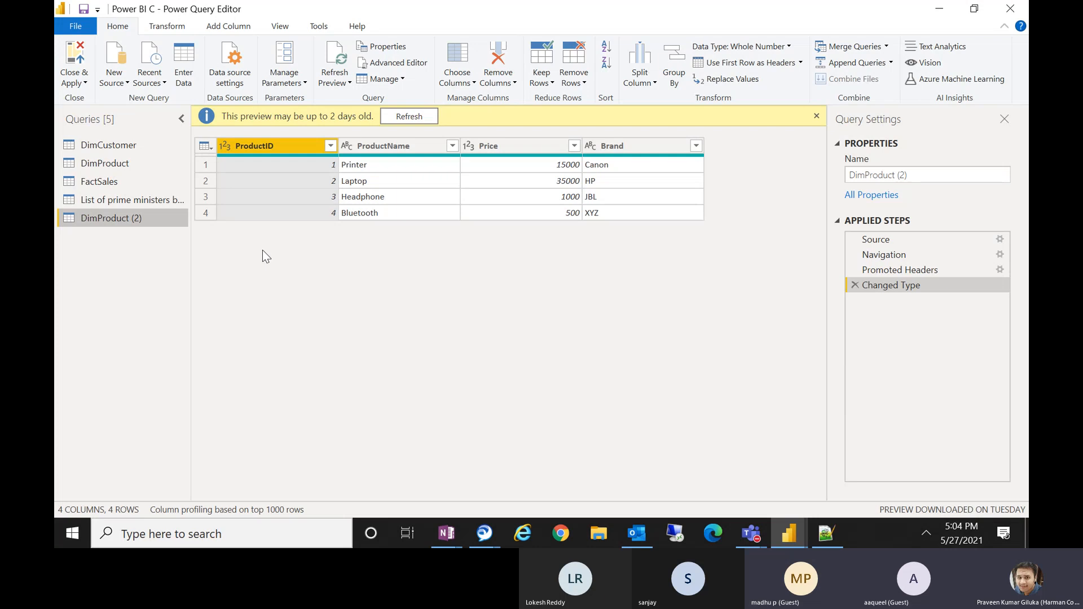
left_click(110, 163)
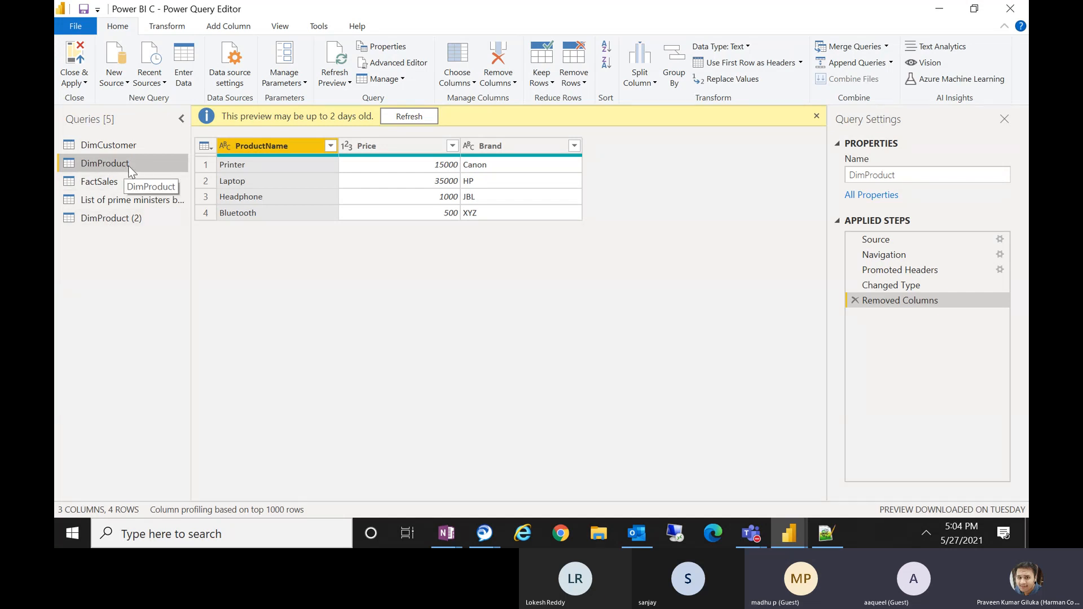
left_click(127, 219)
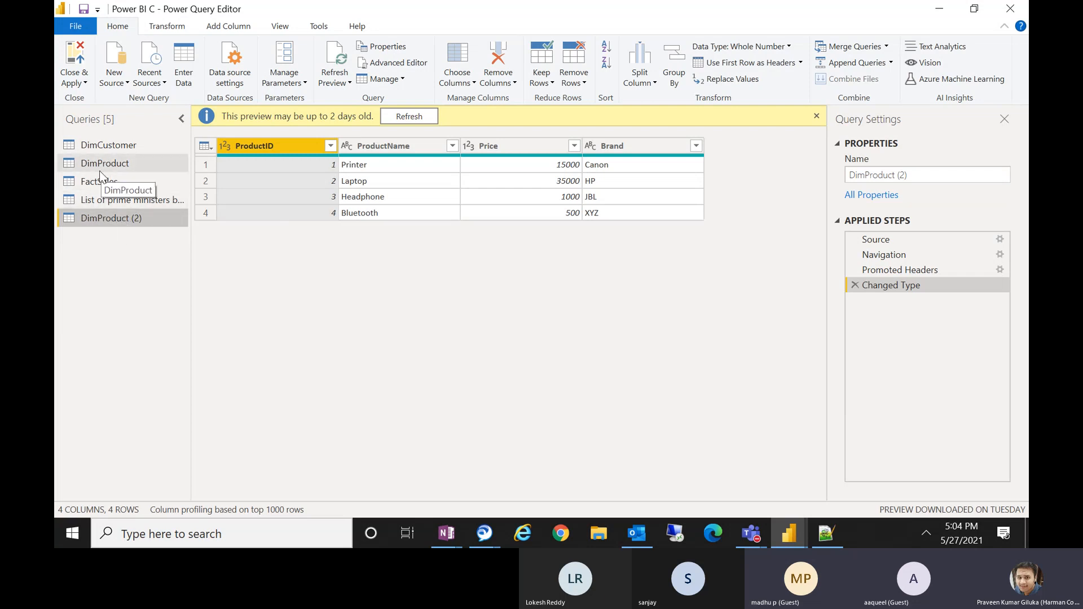
right_click(393, 147)
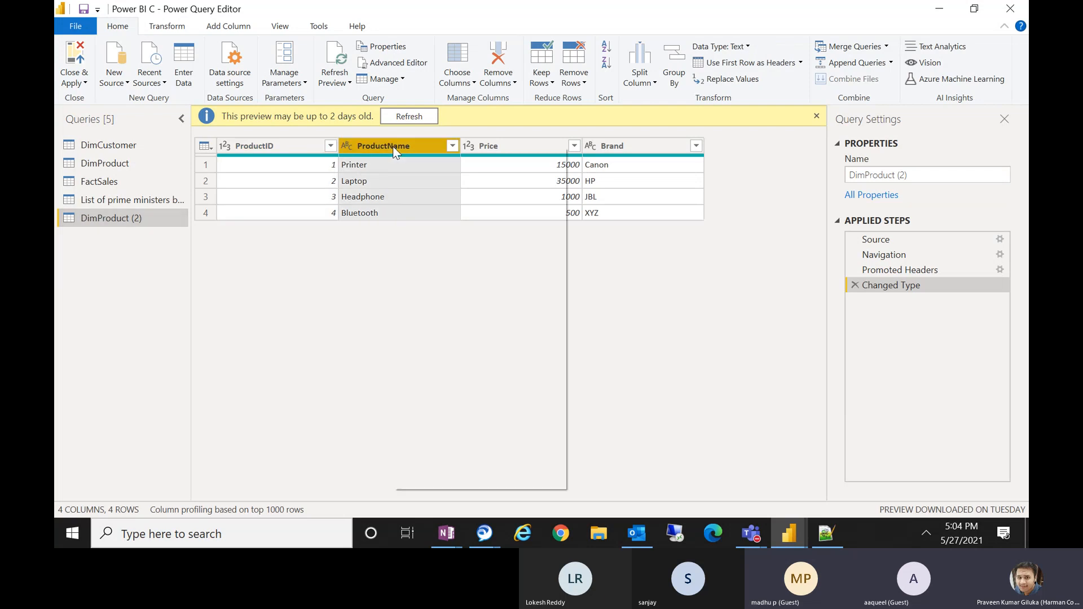
left_click(433, 173)
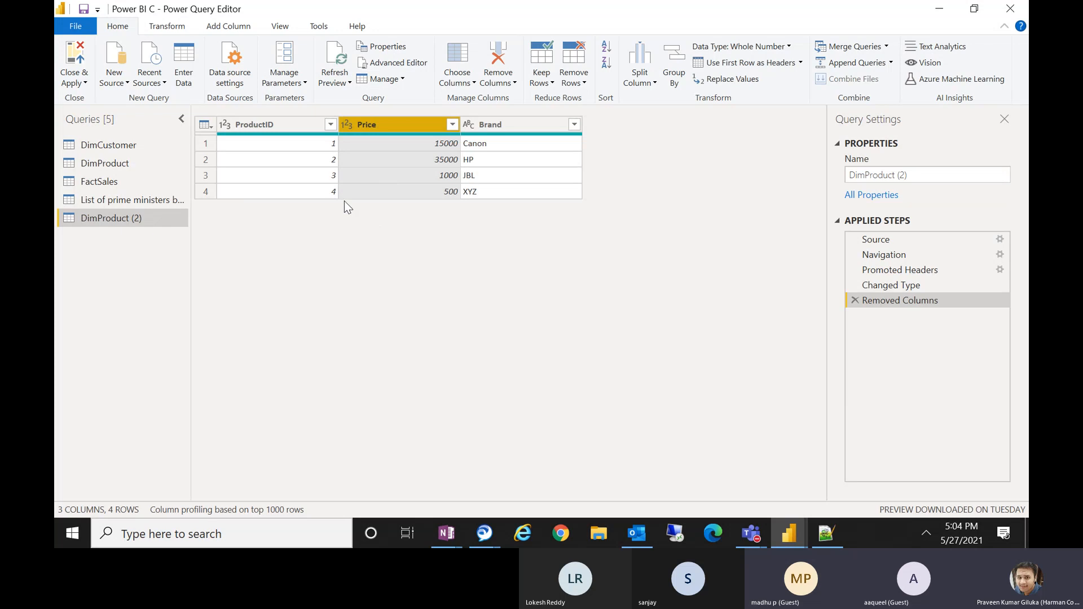
Delete the Removed Columns applied step from both the DimProduct and DimProduct (2) queries.
left_click(128, 162)
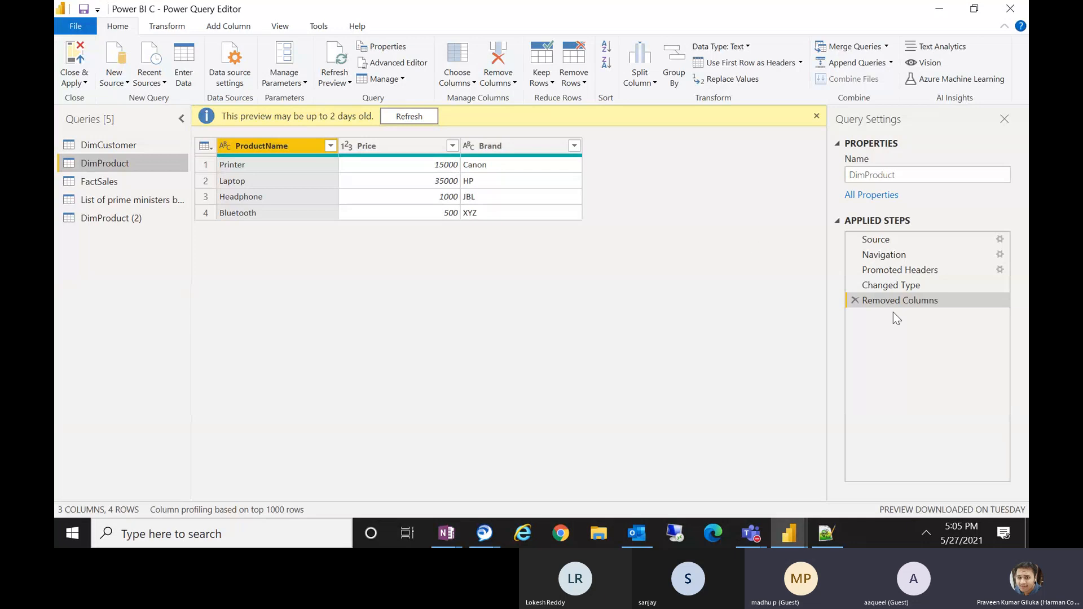
left_click(856, 301)
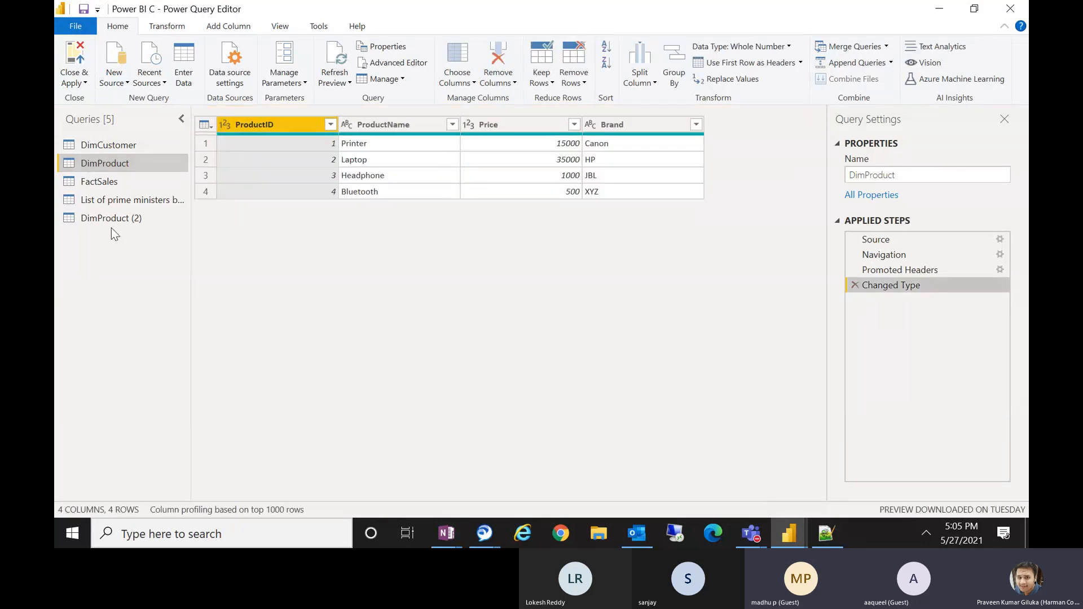
left_click(124, 222)
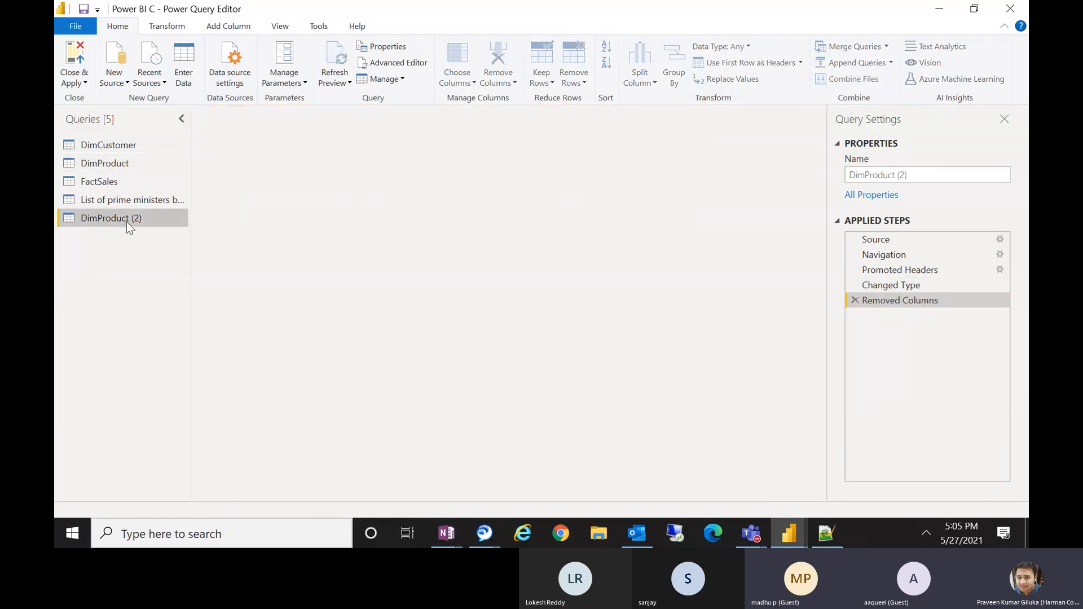
left_click(858, 303)
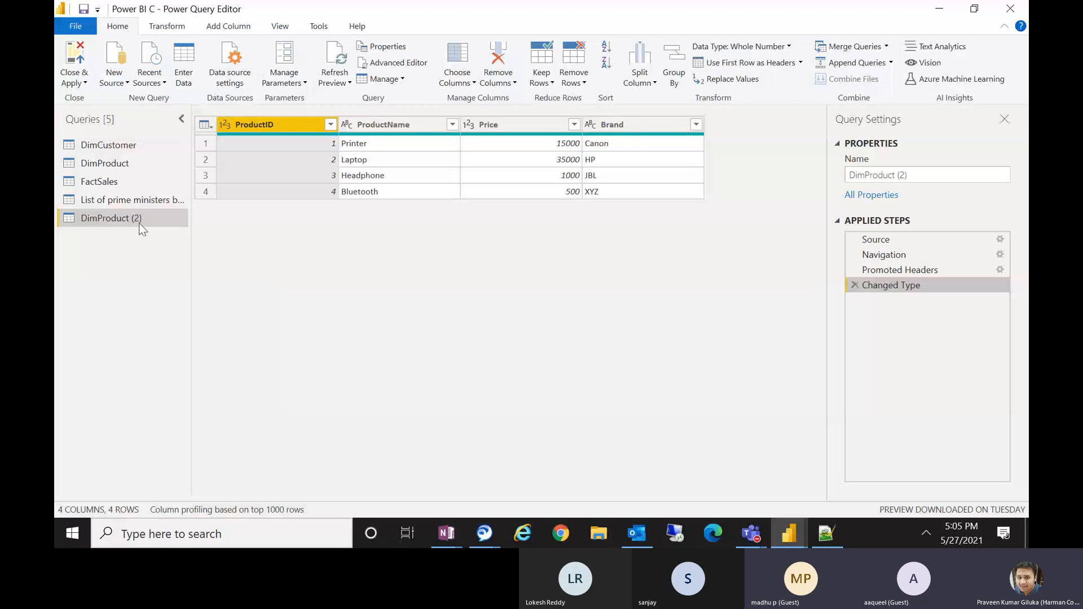
Delete the DimProduct (2) query.
right_click(119, 217)
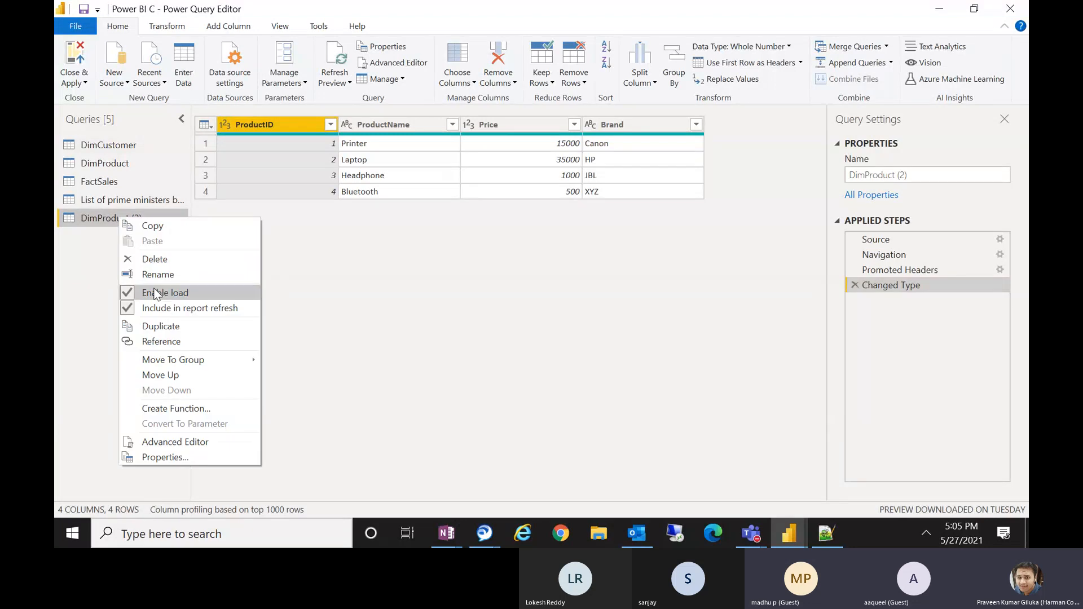
left_click(156, 260)
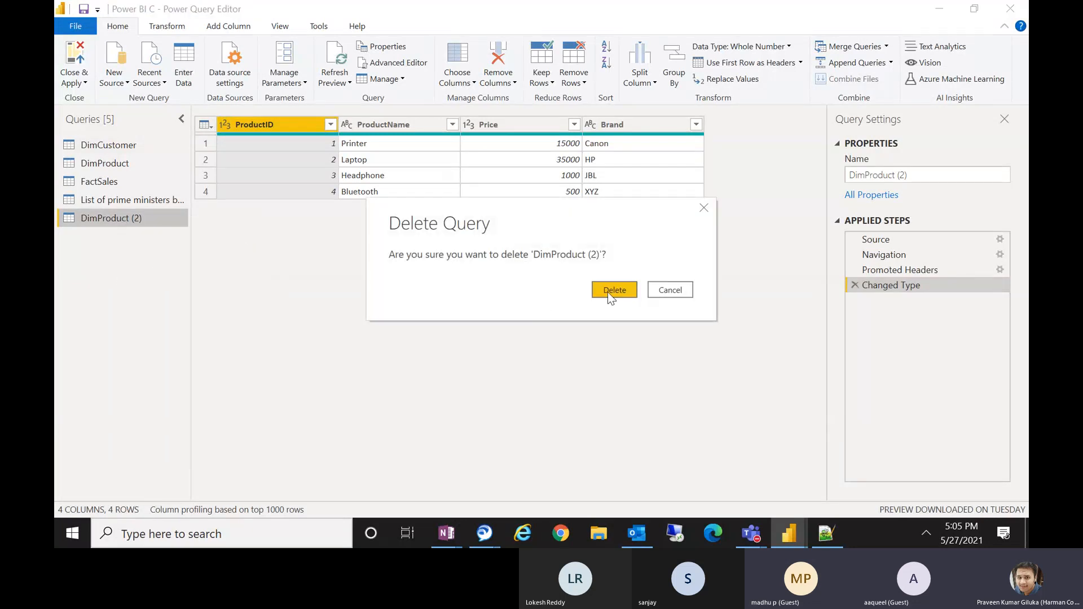
left_click(610, 291)
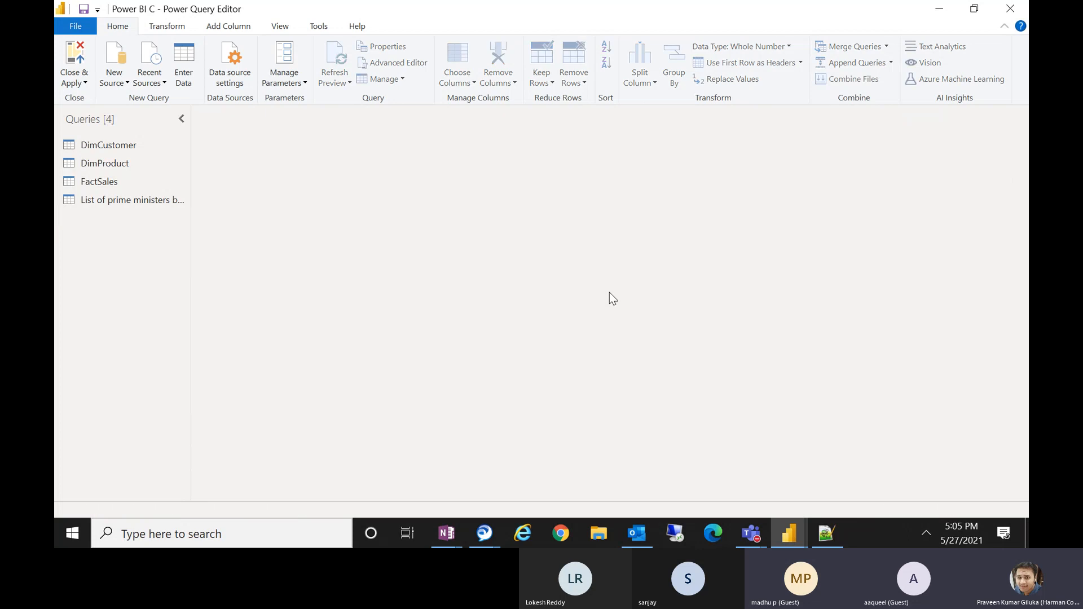
Create a new query that references the DimProduct query.
left_click(127, 167)
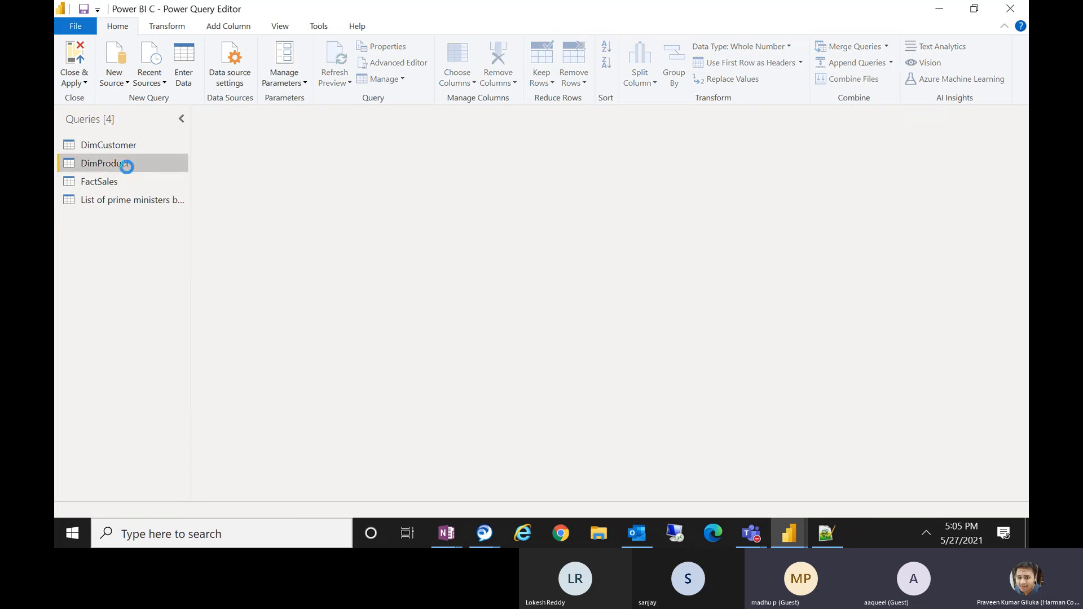
right_click(127, 167)
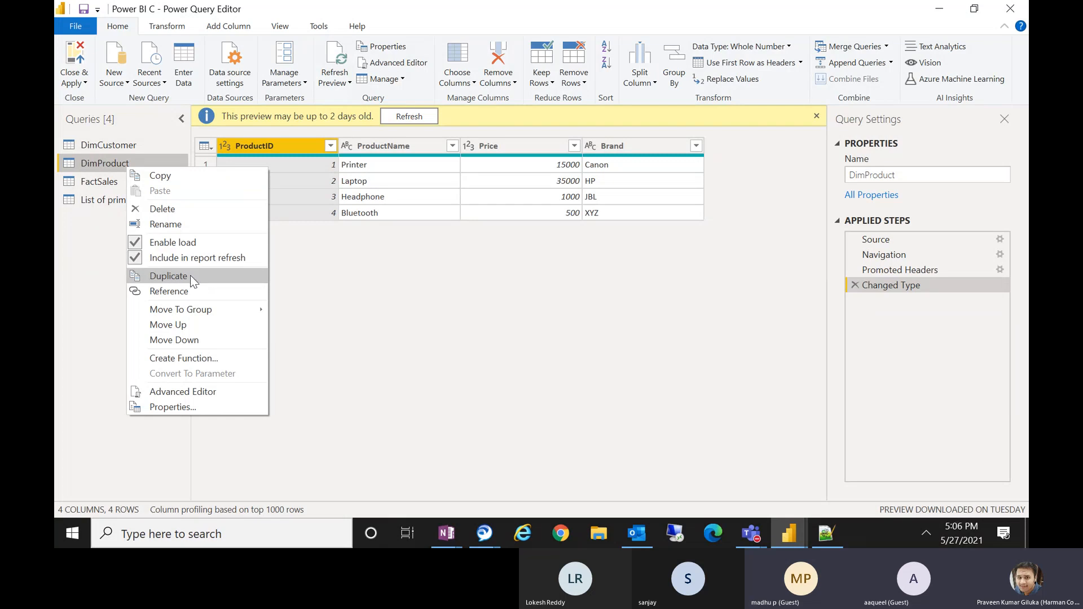
left_click(157, 294)
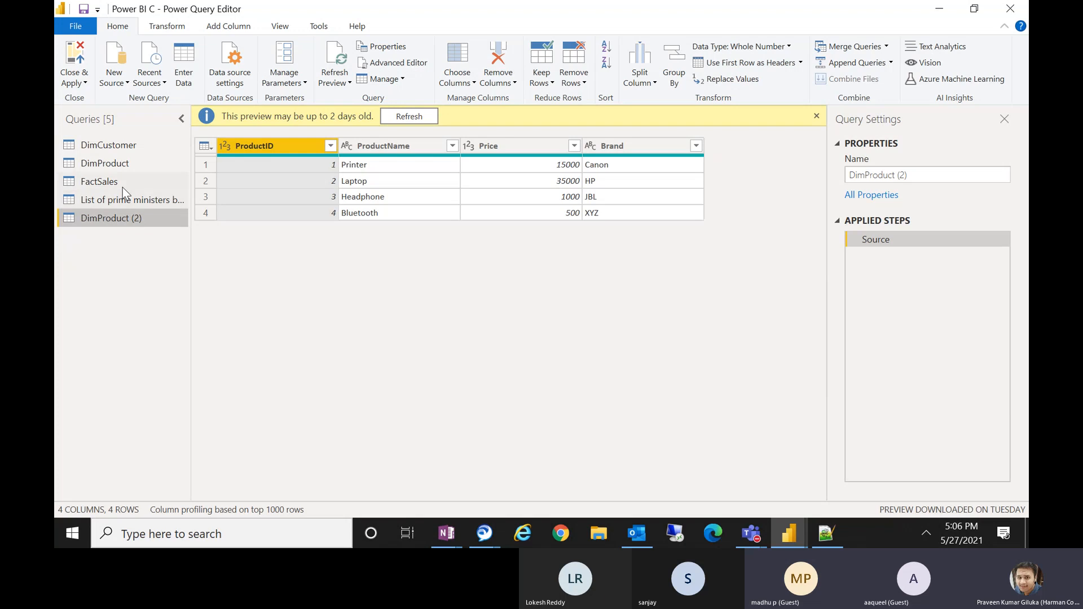
Switch between DimProduct and the referencing DimProduct (2) query to compare their applied steps.
left_click(120, 166)
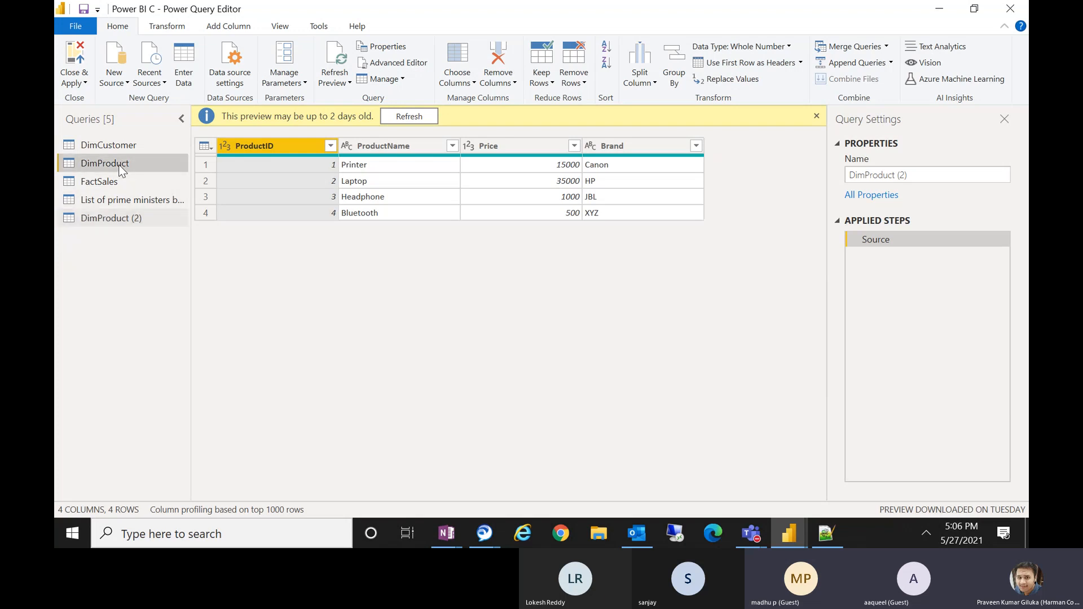
left_click(133, 222)
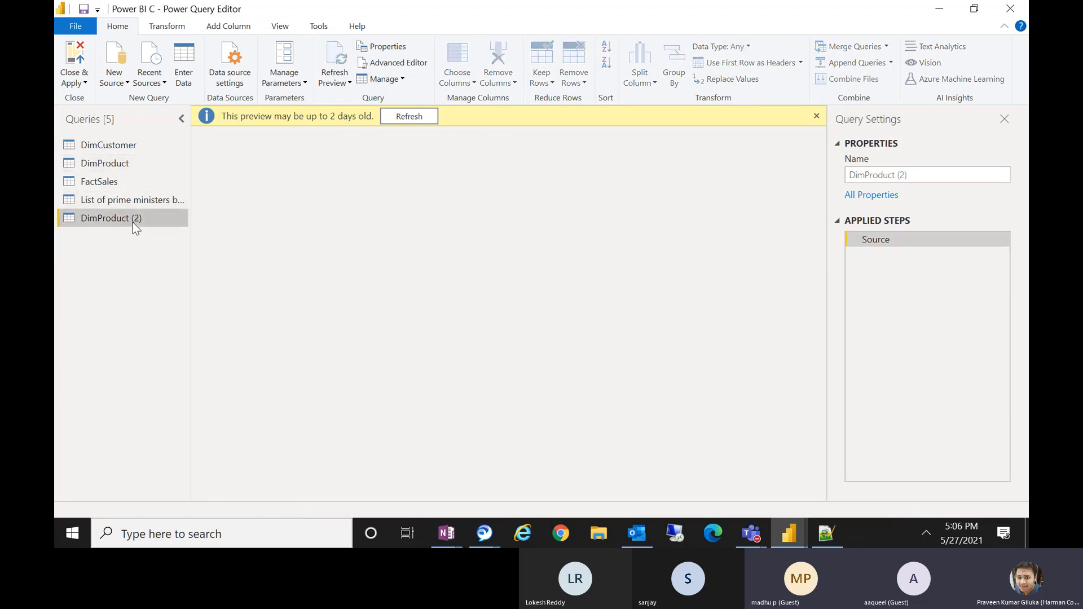
left_click(124, 164)
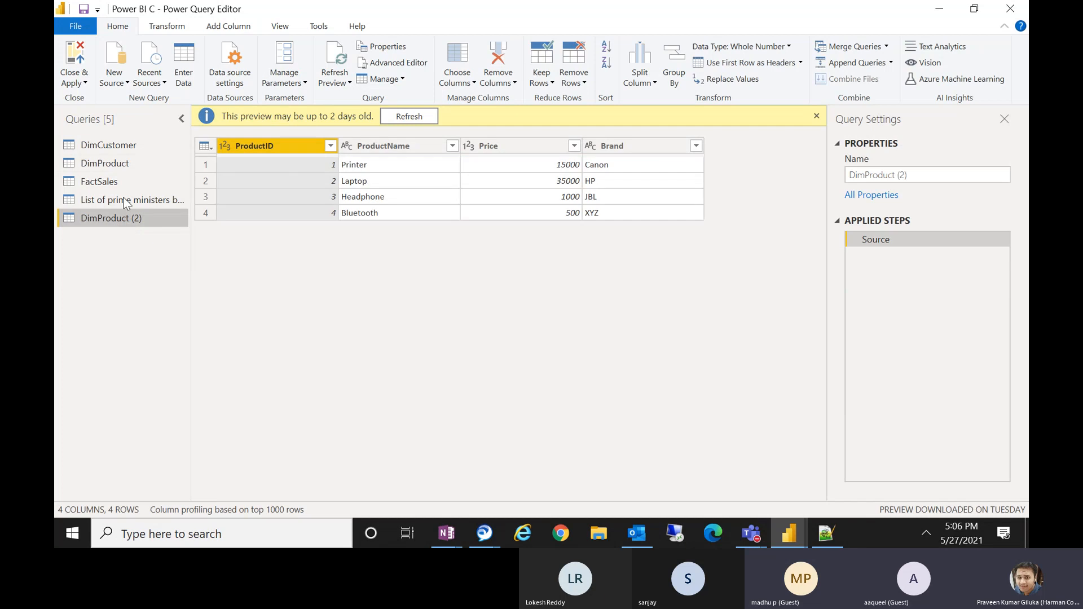
left_click(119, 164)
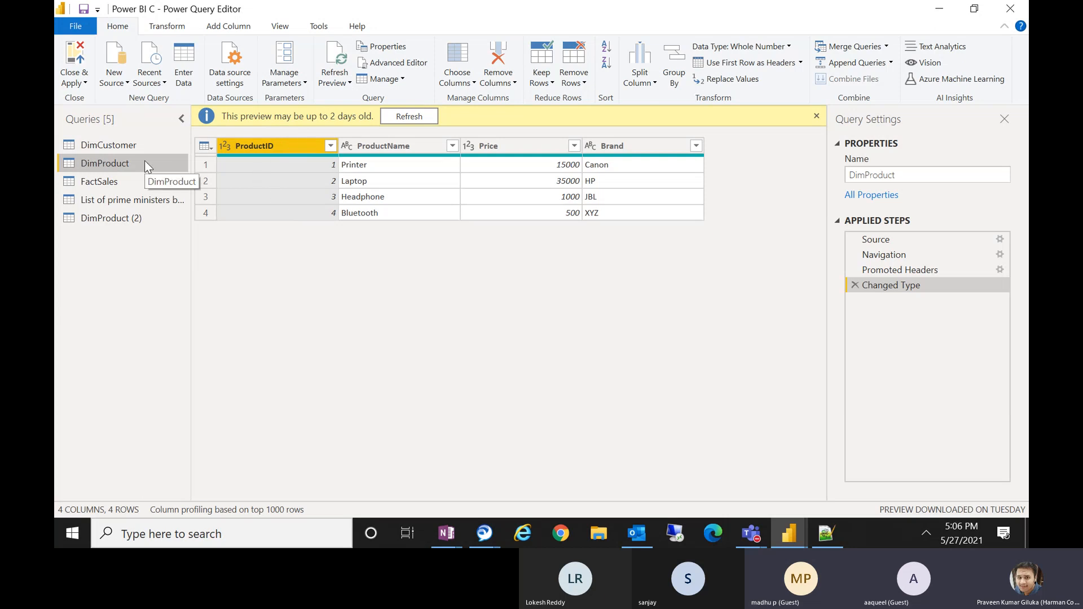
Remove the ProductID column from the DimProduct query and check the referencing DimProduct (2) query.
right_click(267, 148)
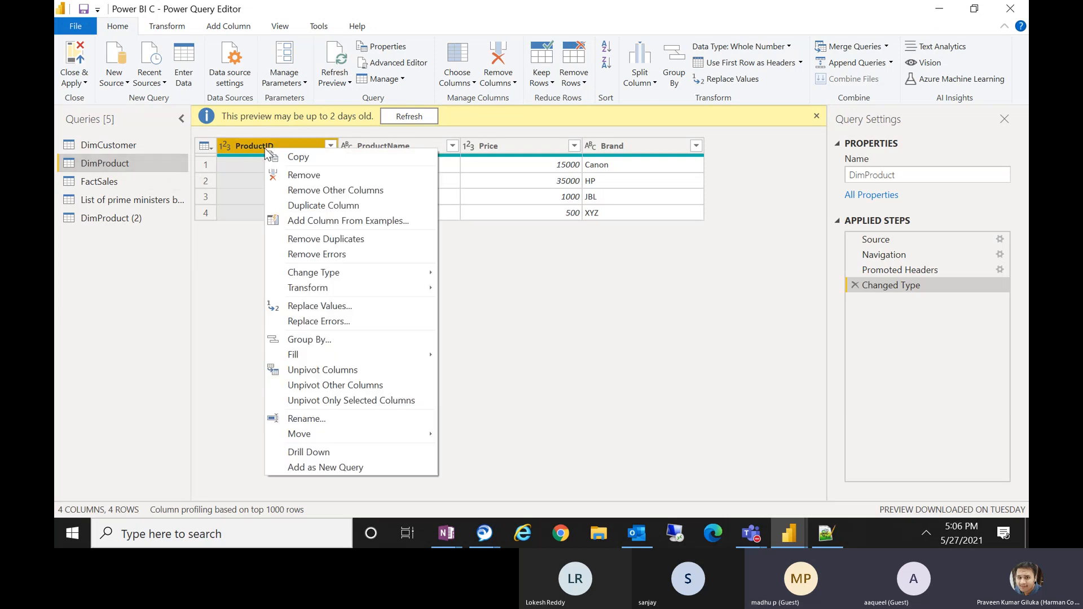
left_click(300, 175)
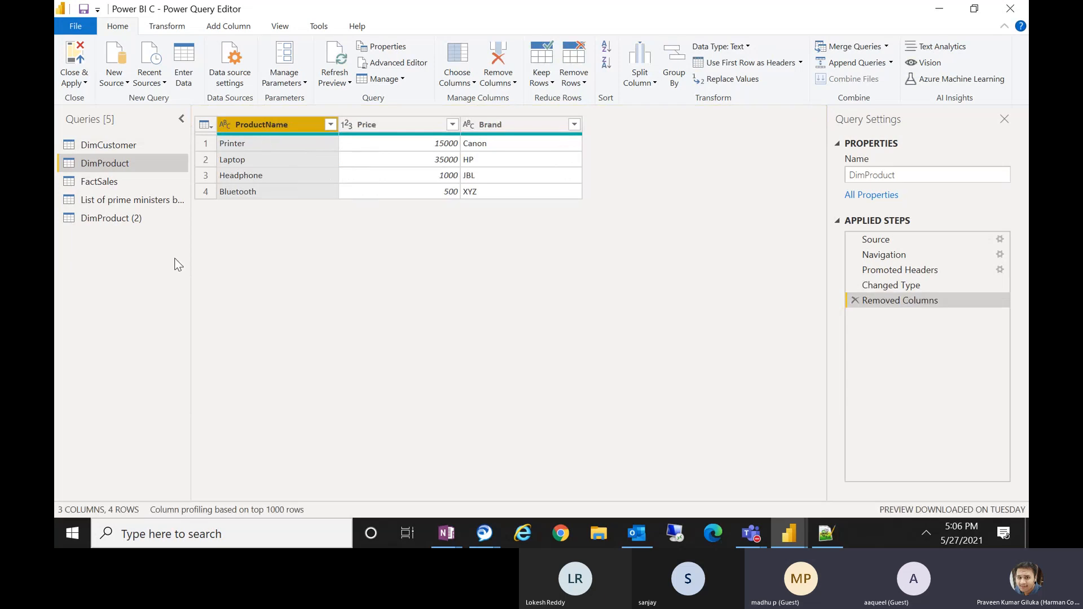
left_click(102, 218)
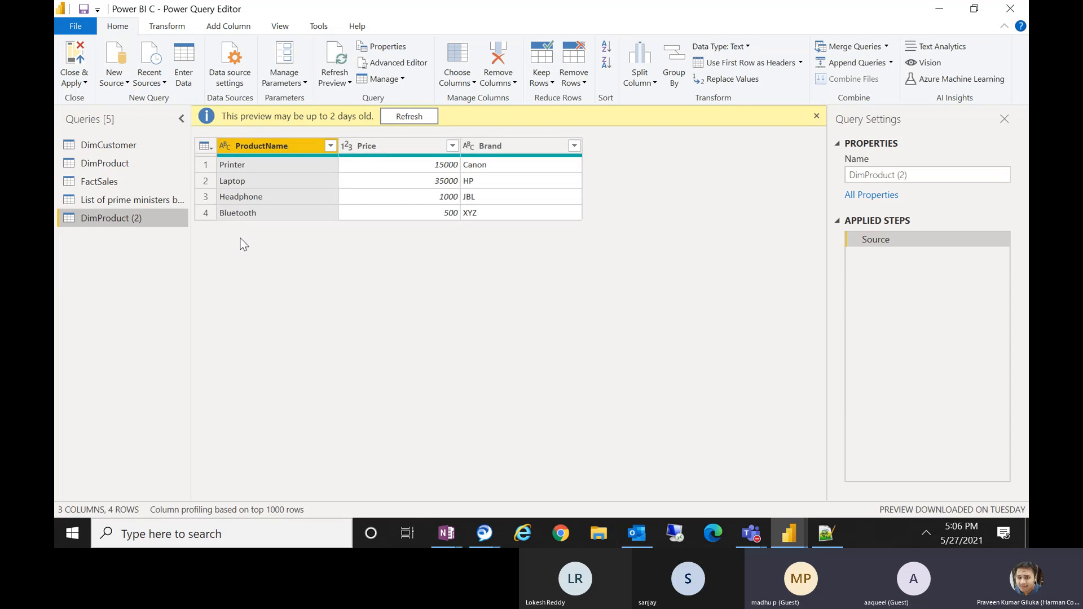
left_click(109, 164)
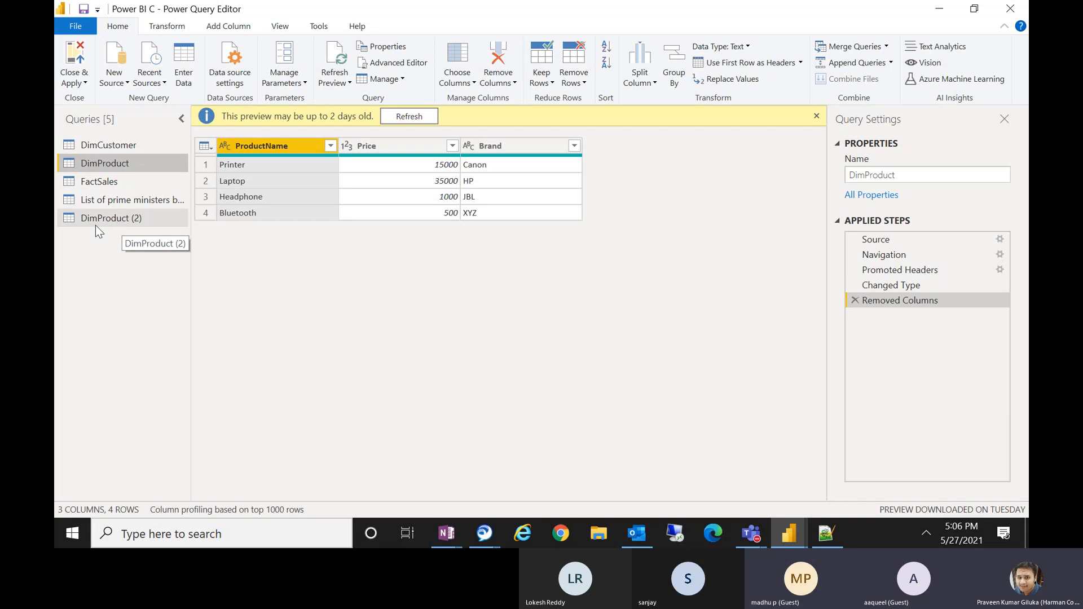
Remove the ProductName column from DimProduct and compare it with the DimProduct (2) query.
right_click(269, 146)
left_click(313, 174)
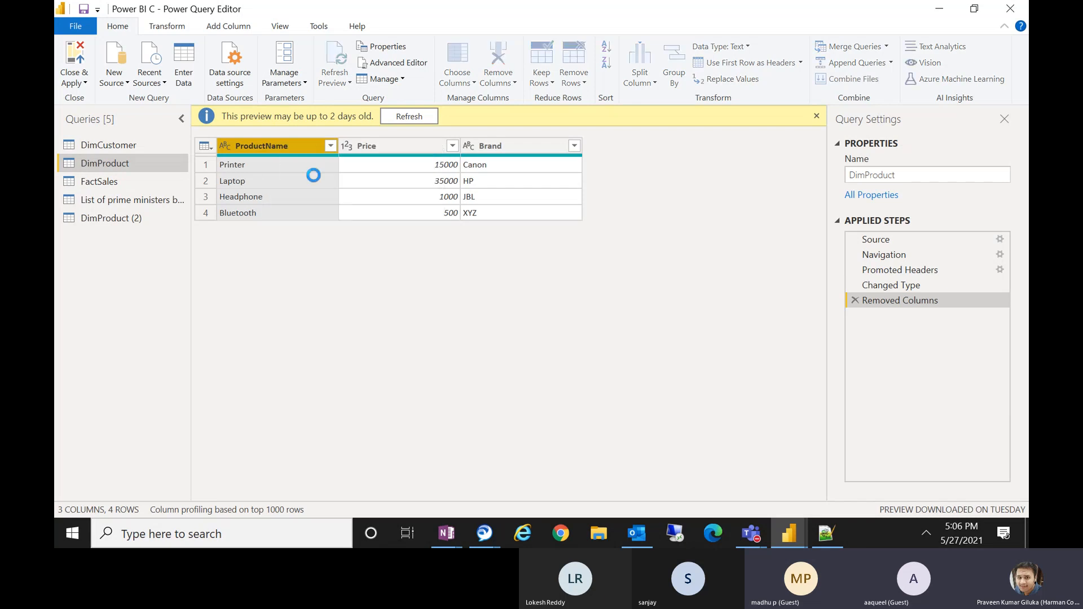
left_click(112, 224)
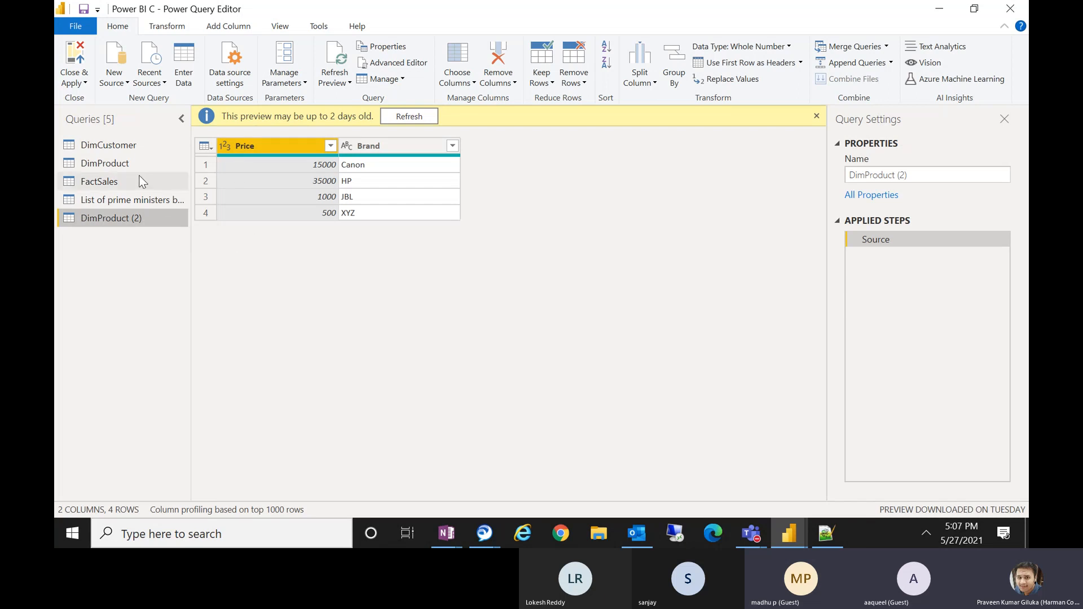
left_click(126, 166)
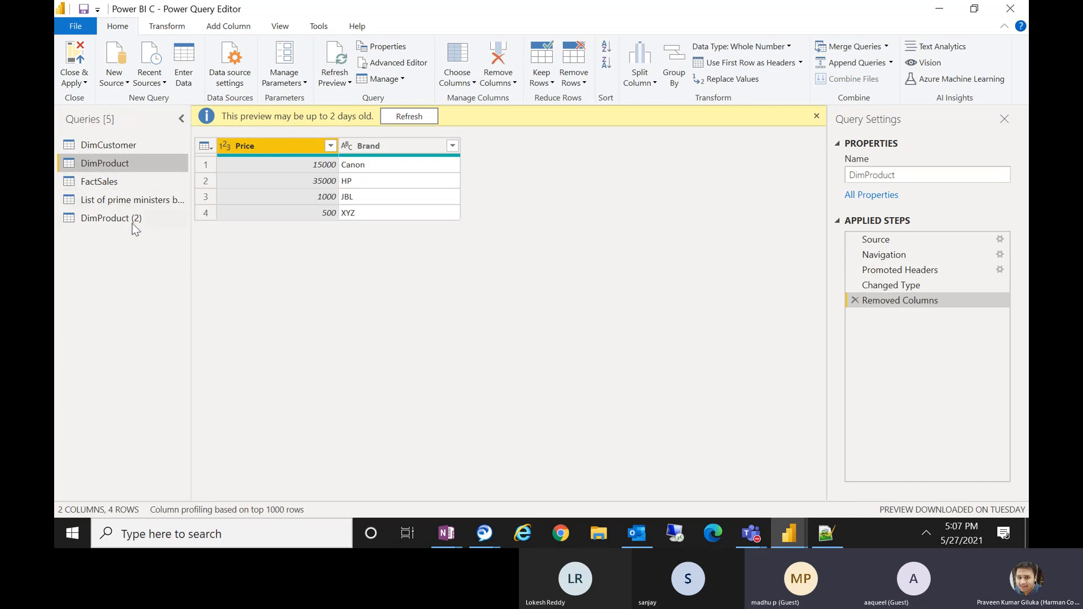
Remove the Brand column from the DimProduct (2) query and compare it with DimProduct.
left_click(115, 216)
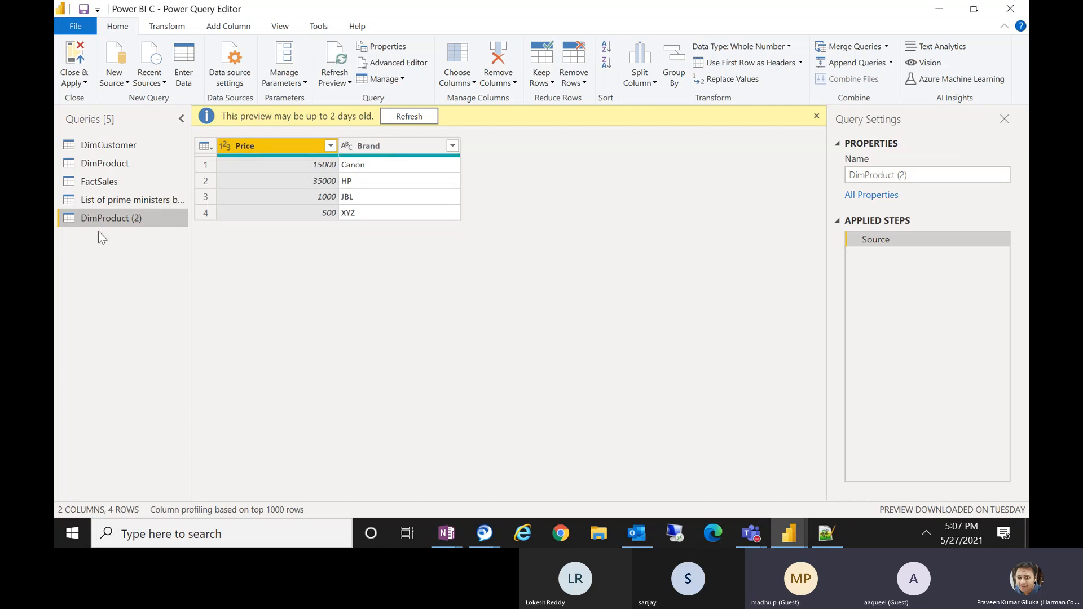
right_click(371, 151)
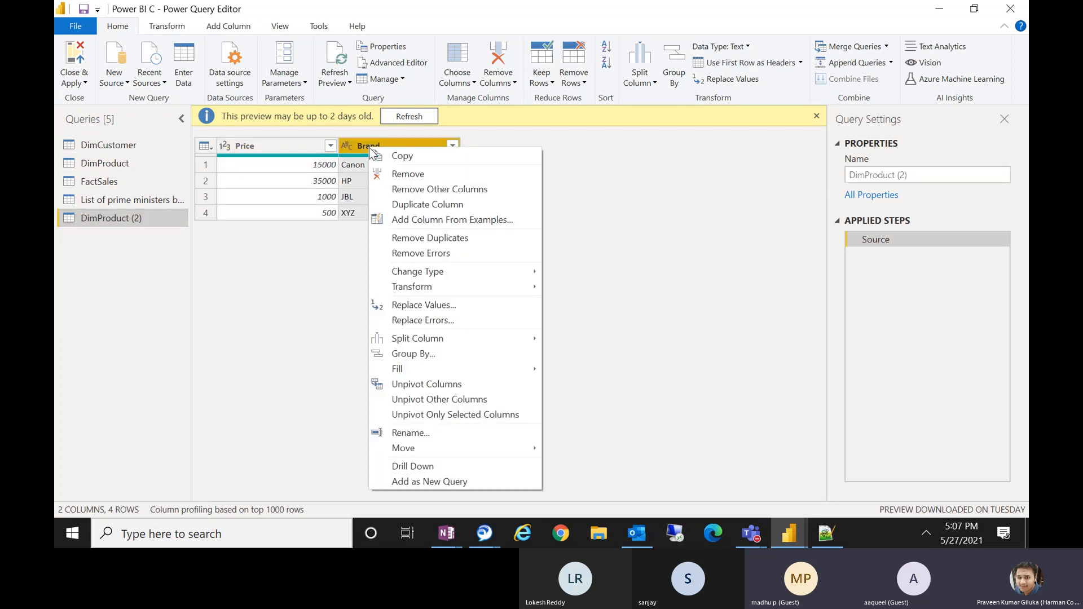
left_click(404, 174)
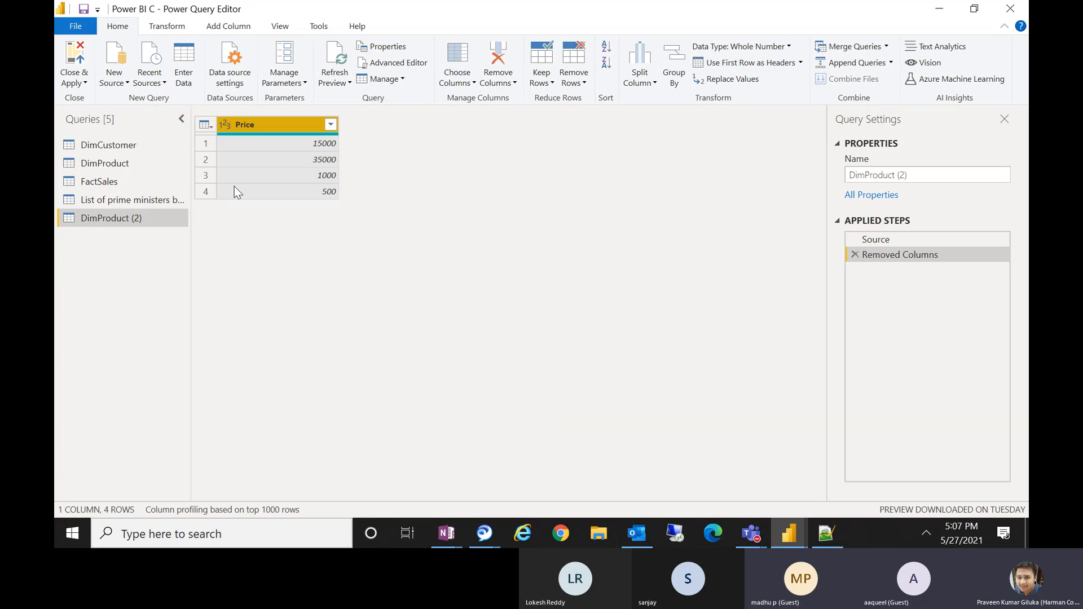
left_click(129, 166)
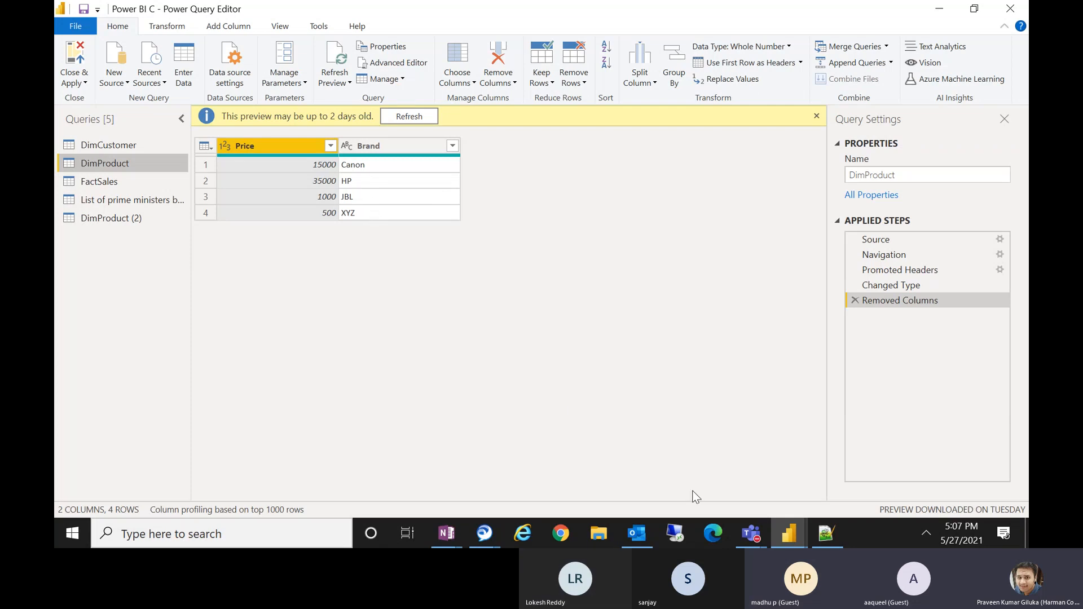
Switch to the Teams meeting, admit the guest waiting in the lobby, and minimize the meeting window.
mouse_move(735, 525)
left_click(758, 466)
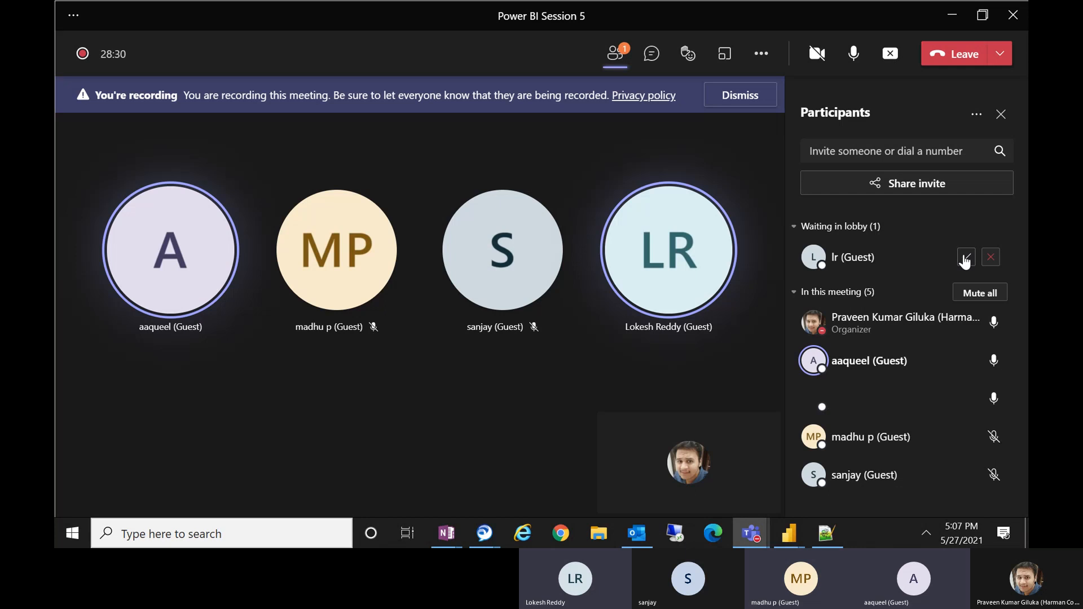
left_click(966, 258)
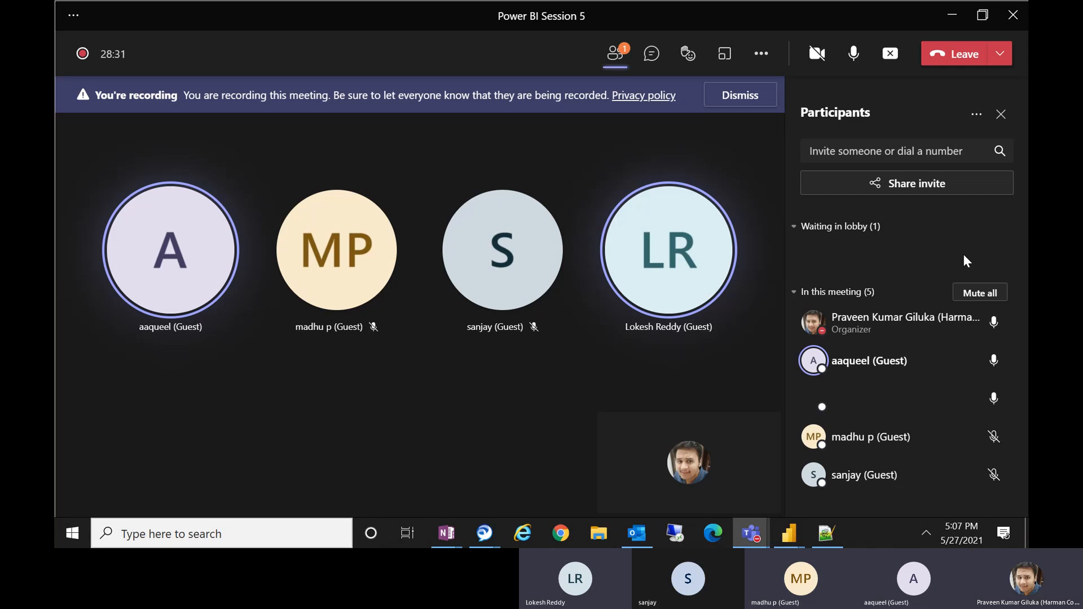
left_click(953, 17)
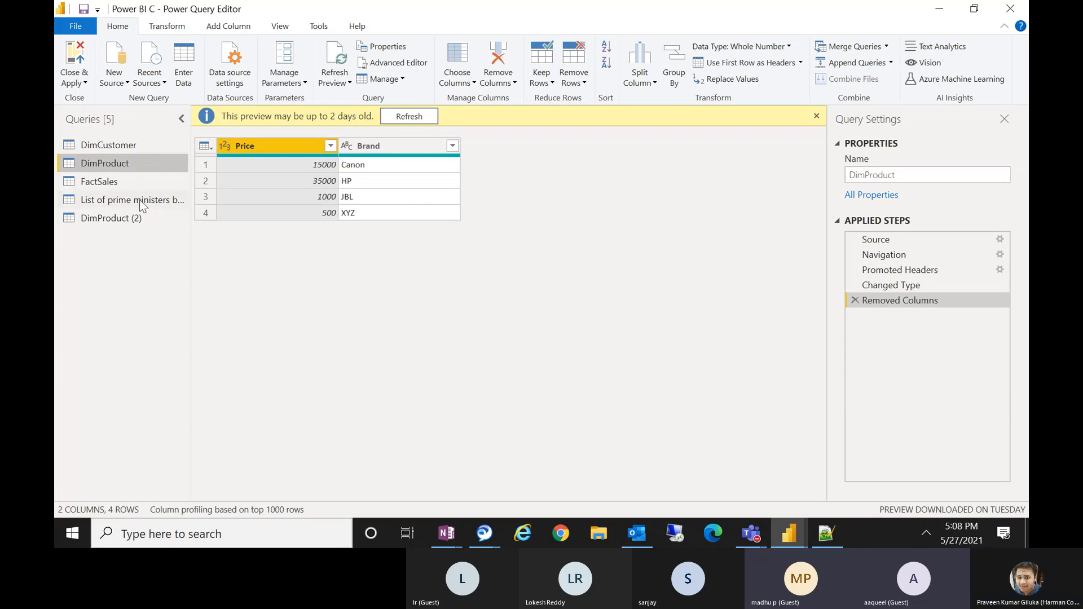
Switch between DimProduct and DimProduct (2) to compare their columns and applied steps.
left_click(136, 218)
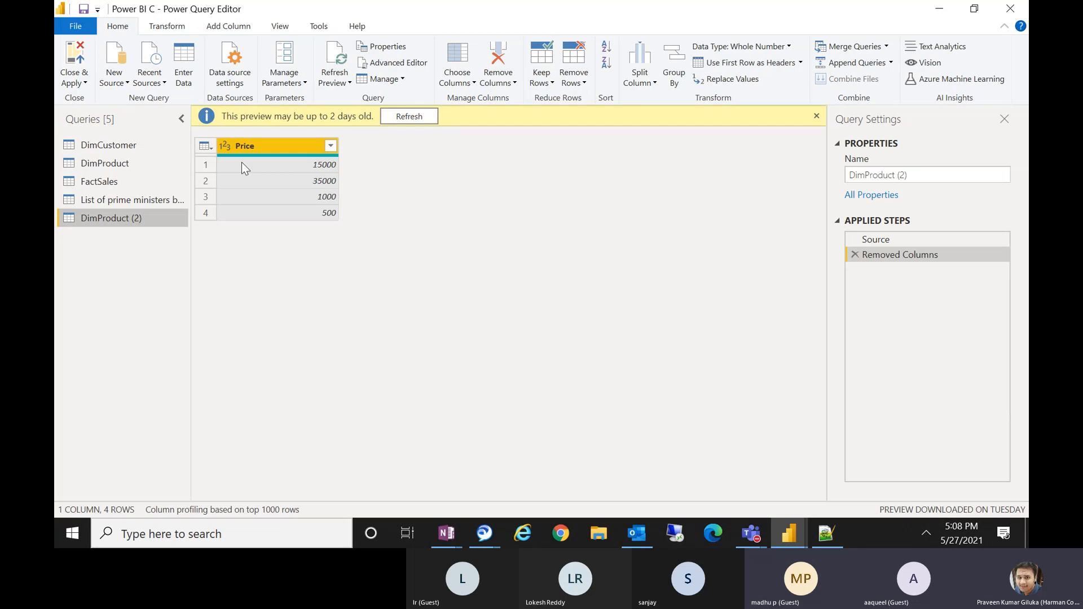
left_click(145, 166)
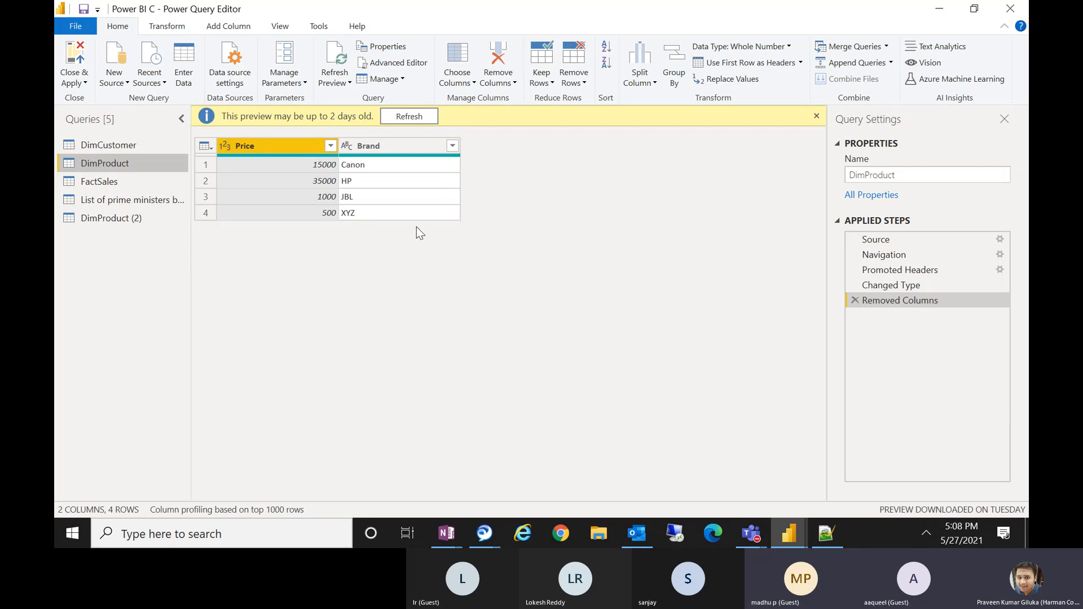
left_click(112, 217)
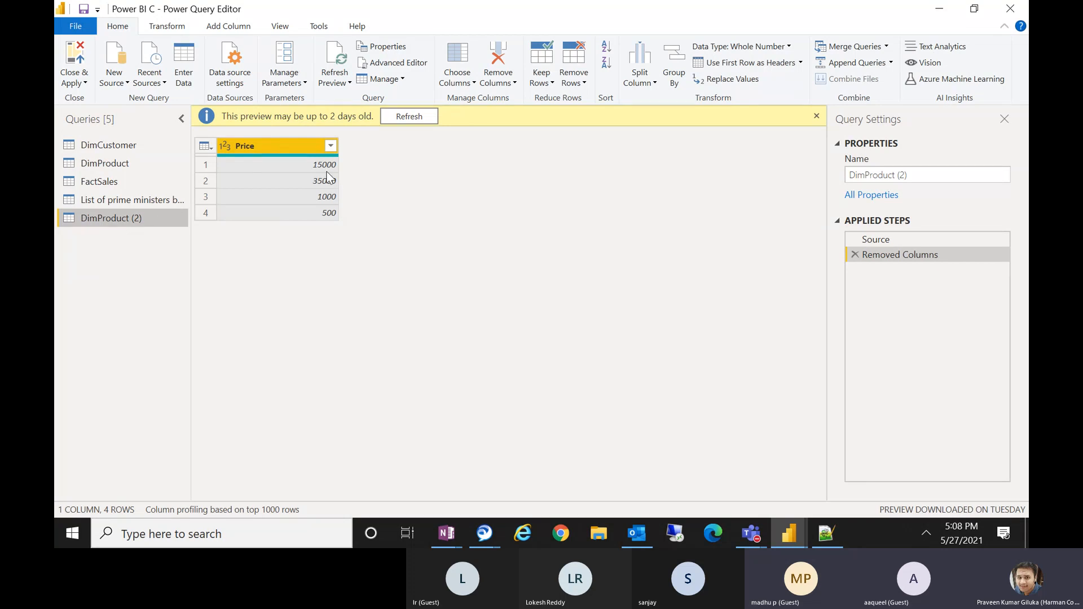
left_click(124, 164)
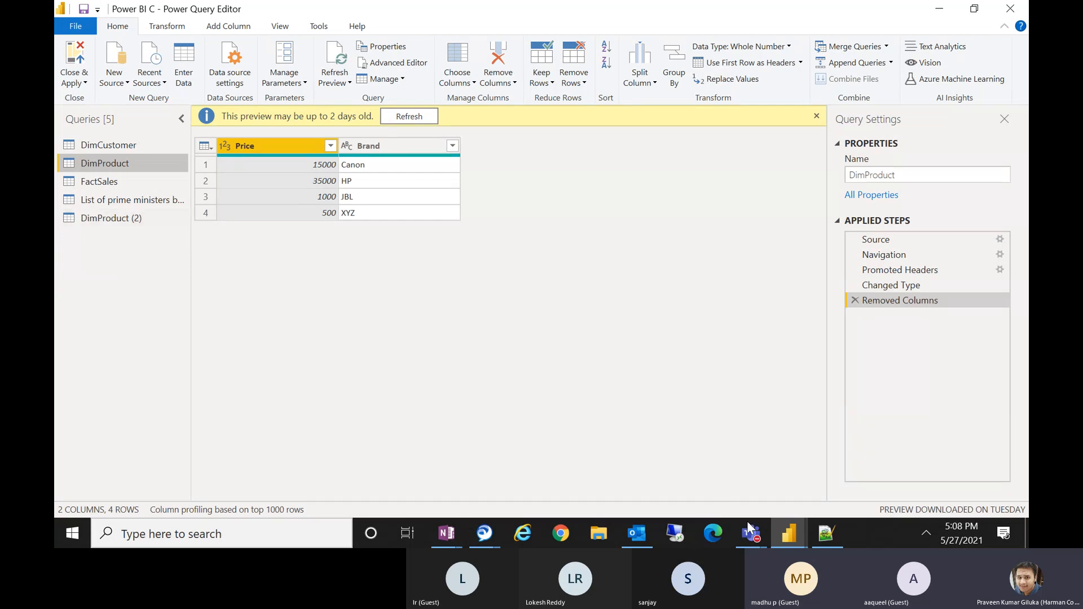
Switch to the Teams meeting, admit the next guest waiting in the lobby, and minimize the meeting window.
left_click(772, 543)
mouse_move(751, 535)
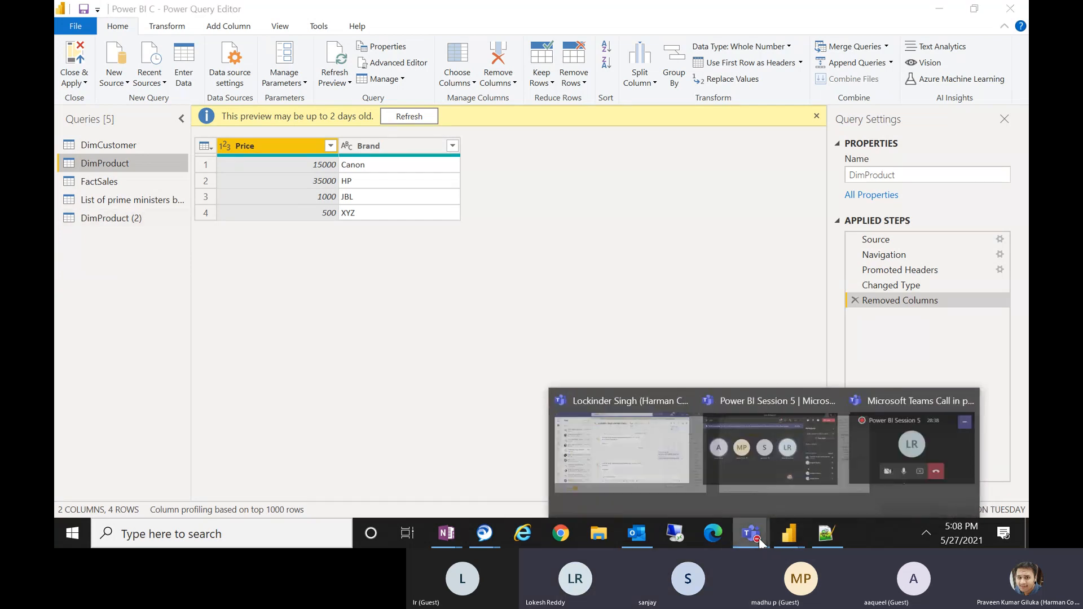
left_click(807, 437)
left_click(959, 257)
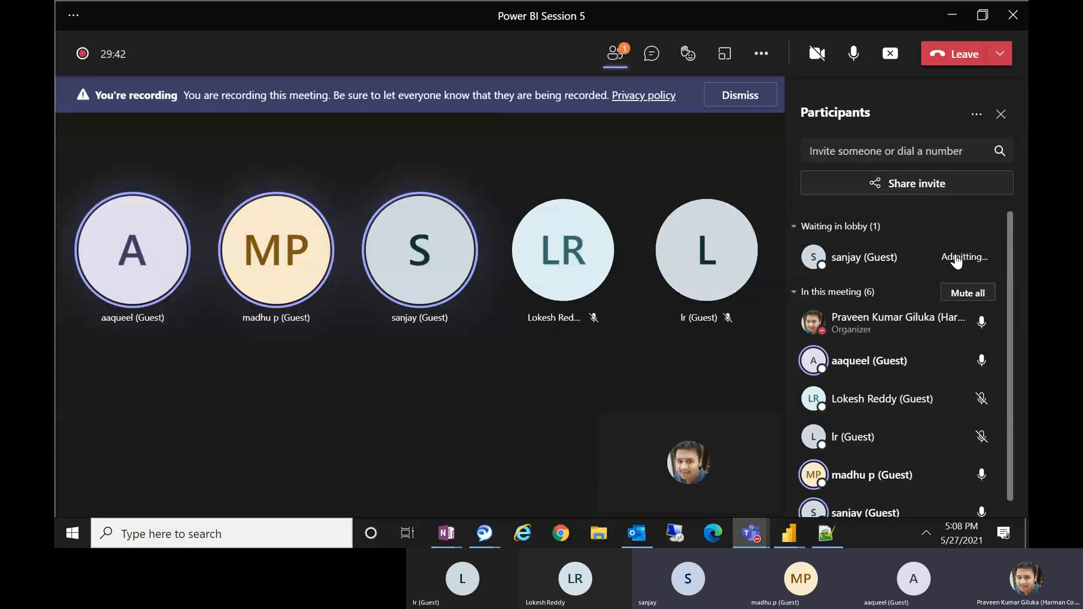
left_click(965, 23)
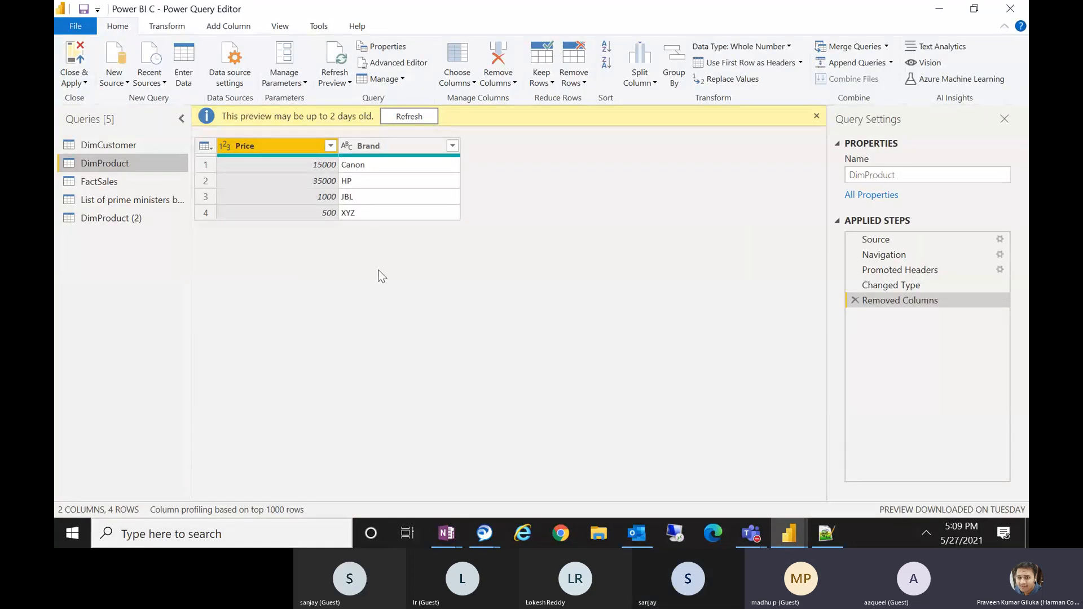
Delete the Removed Columns applied step from DimProduct and open the DimProduct (2) query.
left_click(854, 301)
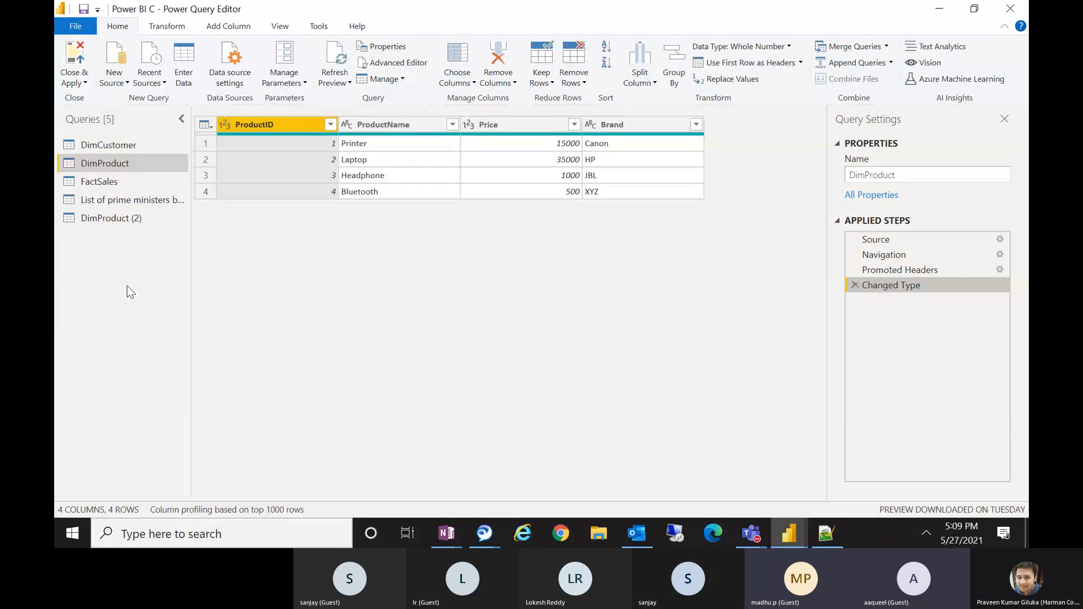
left_click(130, 219)
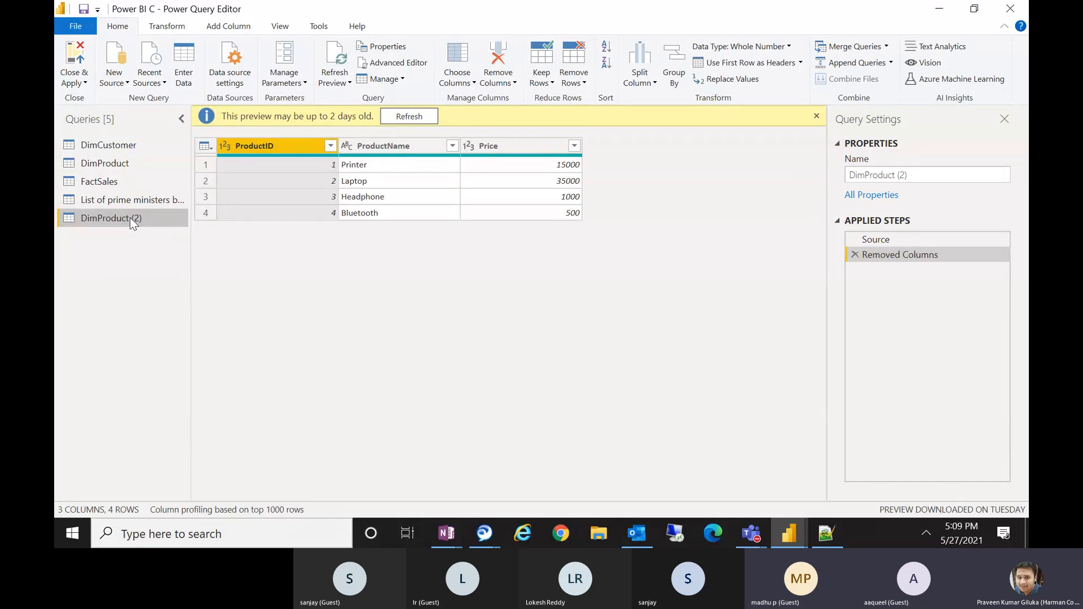
Delete the DimProduct (2) query.
right_click(116, 162)
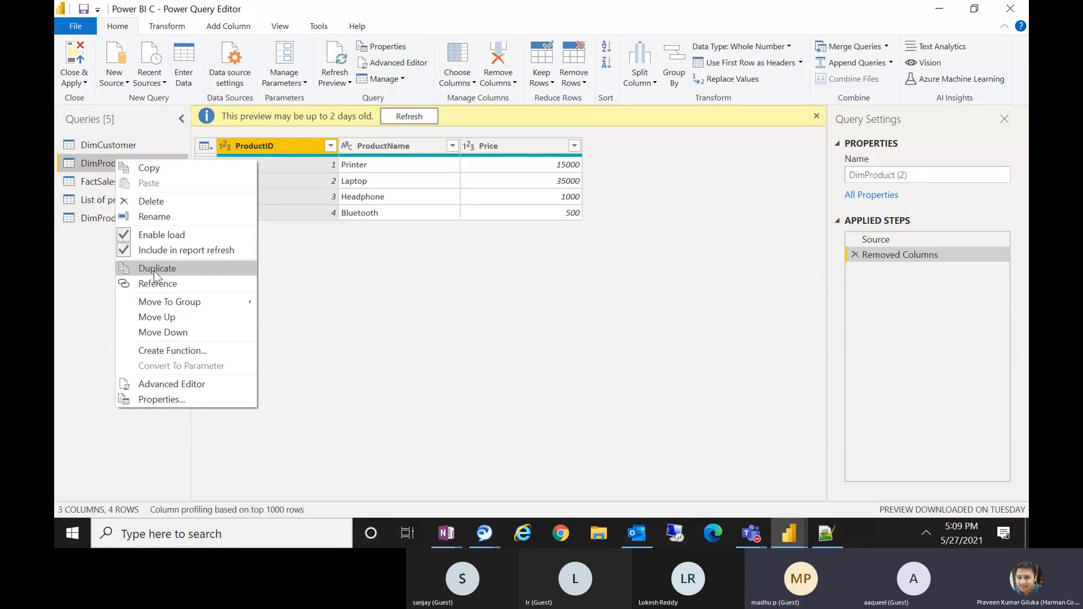
left_click(56, 253)
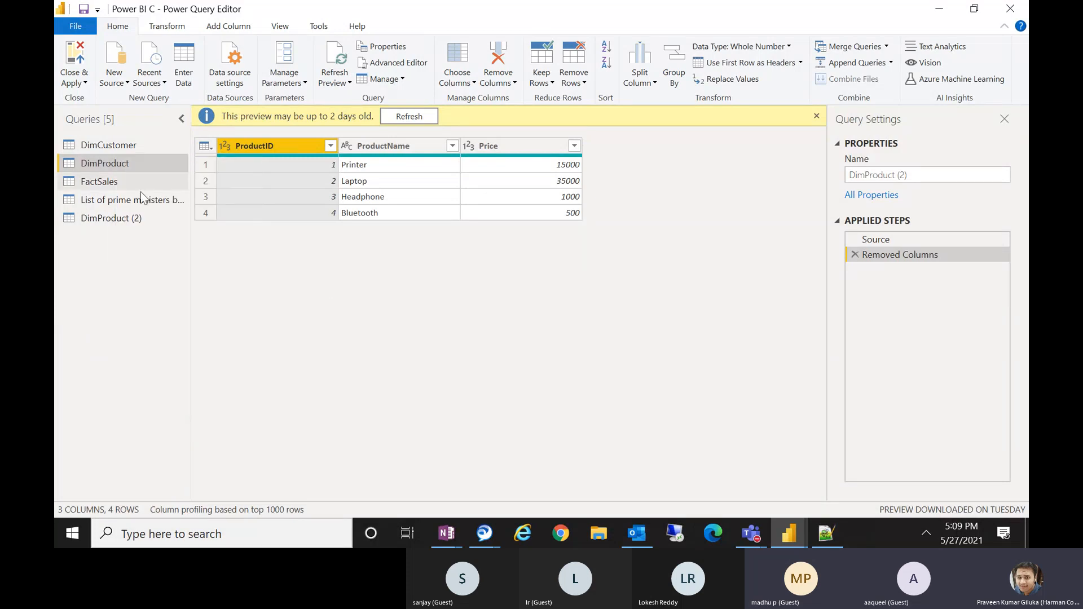
right_click(124, 219)
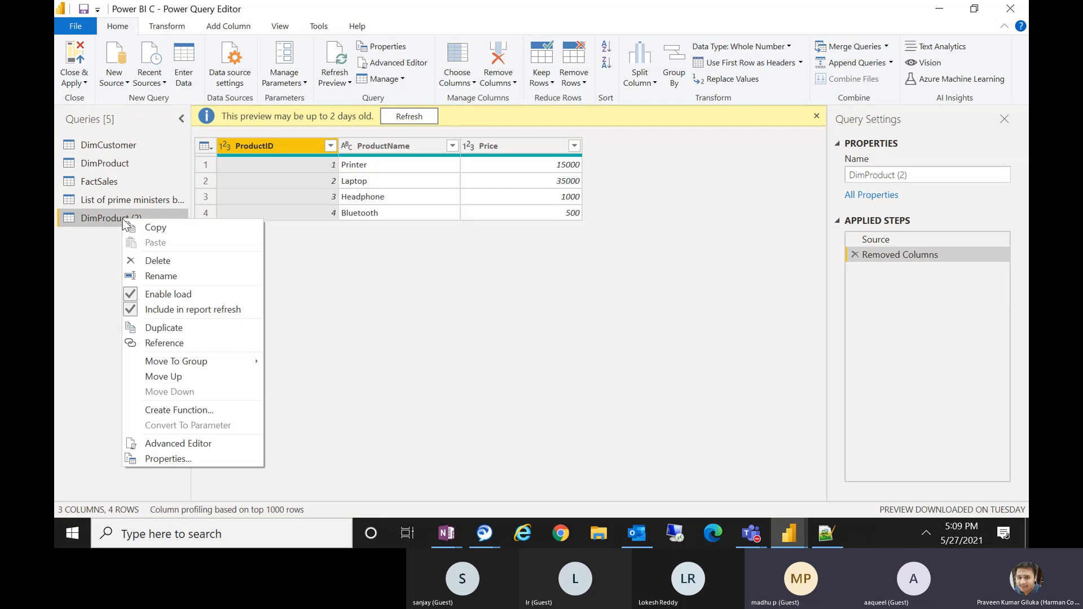
left_click(163, 261)
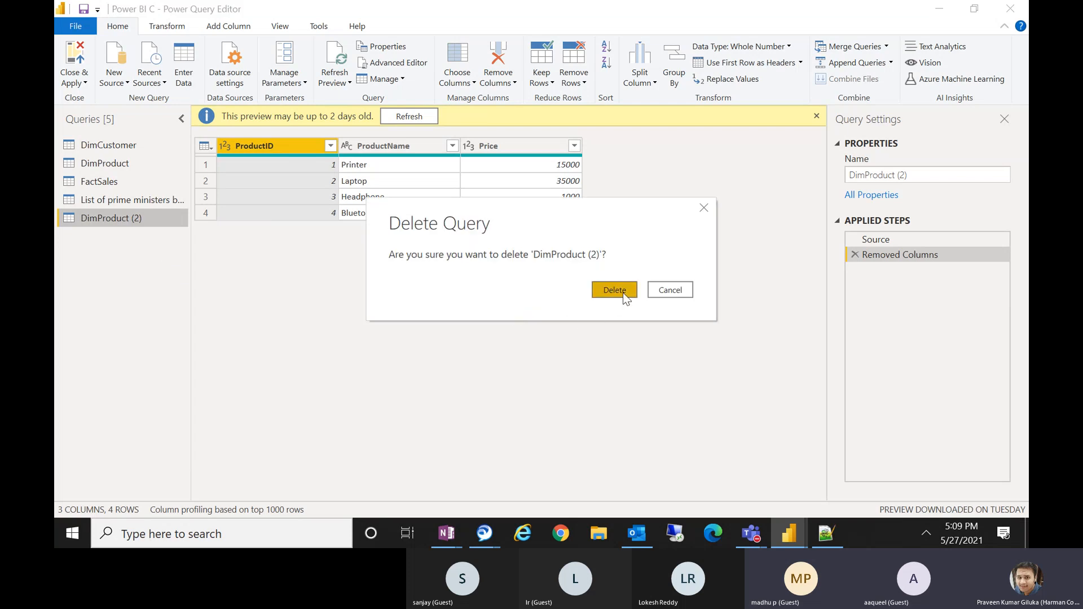
left_click(624, 294)
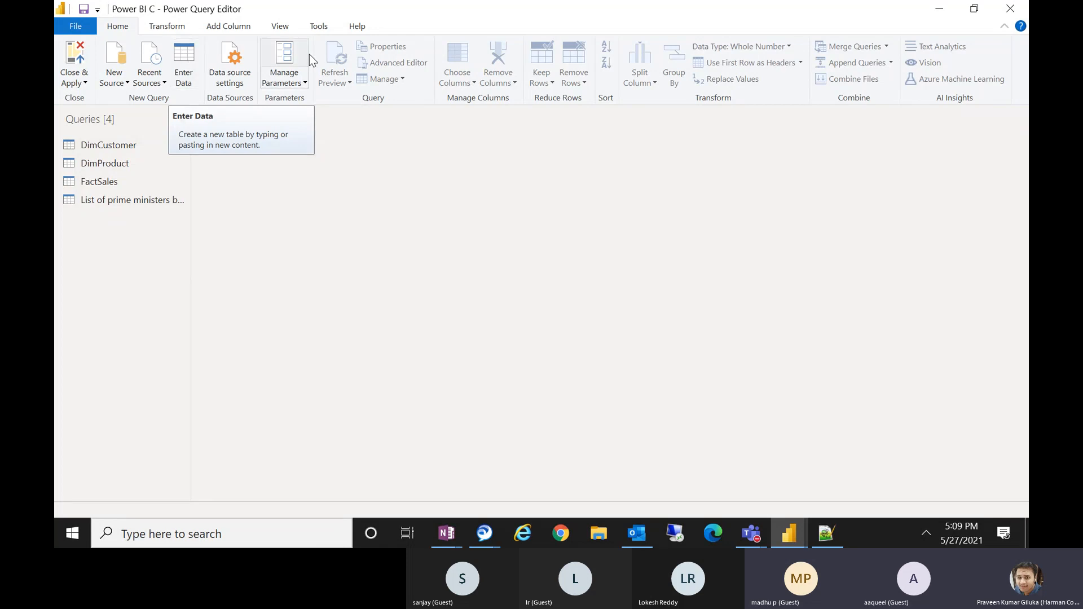
Create a new table with Enter Data and name its first column SINo.
left_click(925, 534)
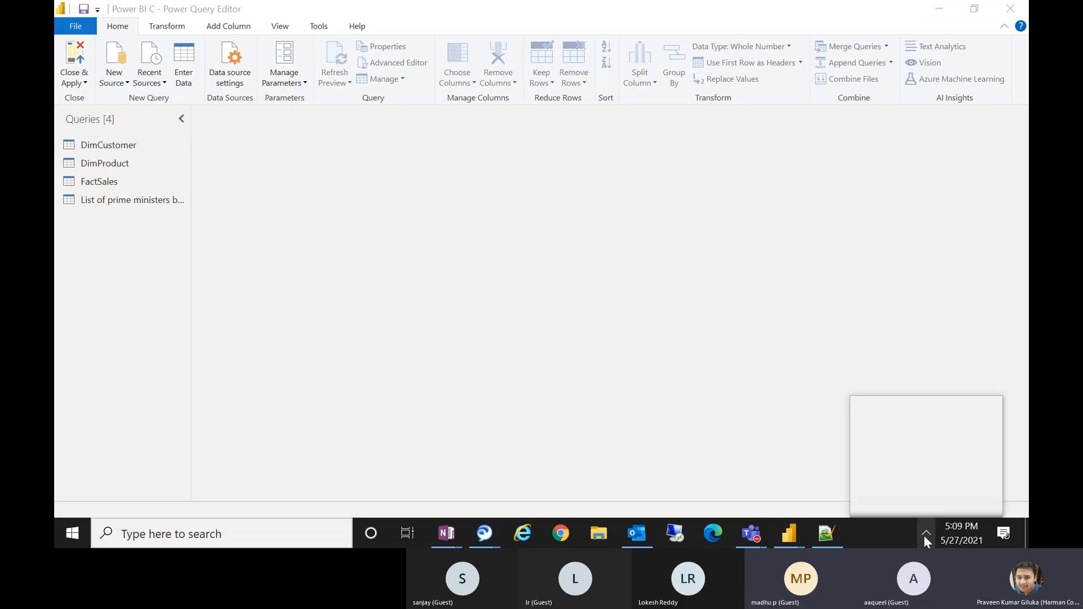
left_click(706, 368)
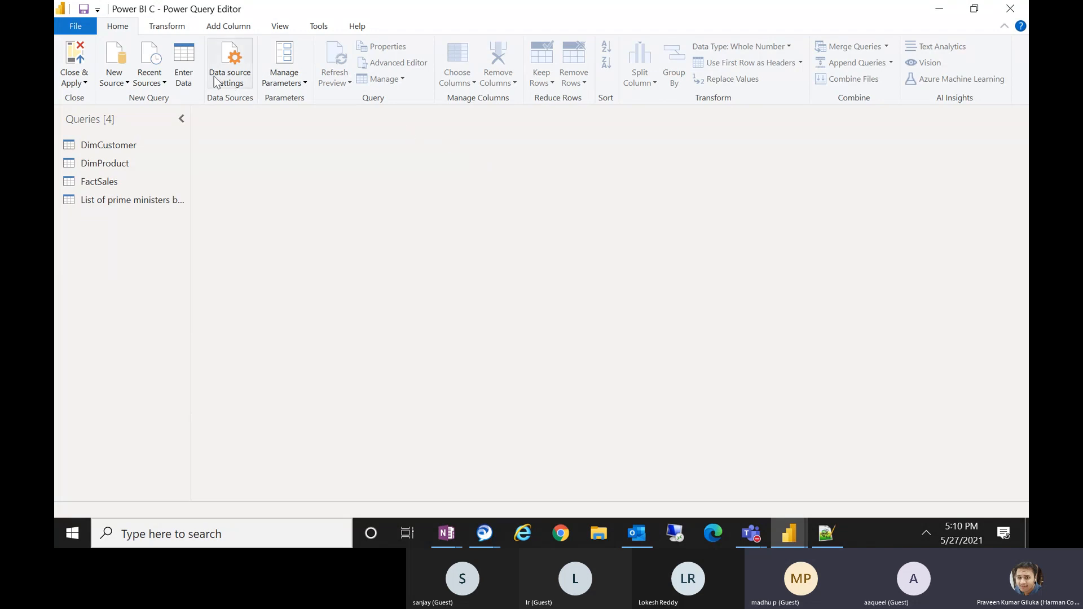
left_click(191, 77)
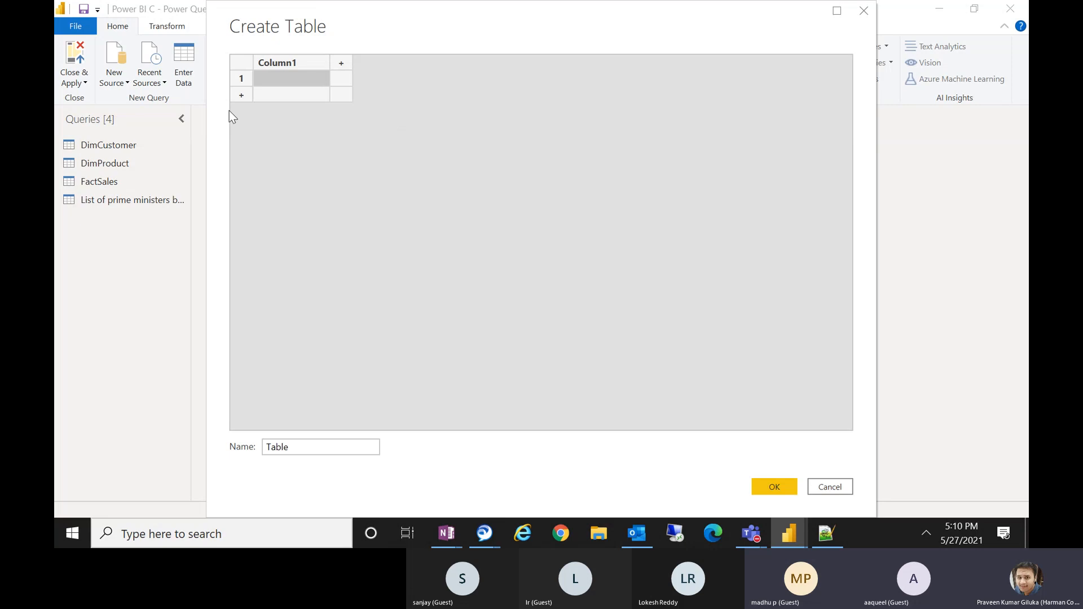
double_click(284, 63)
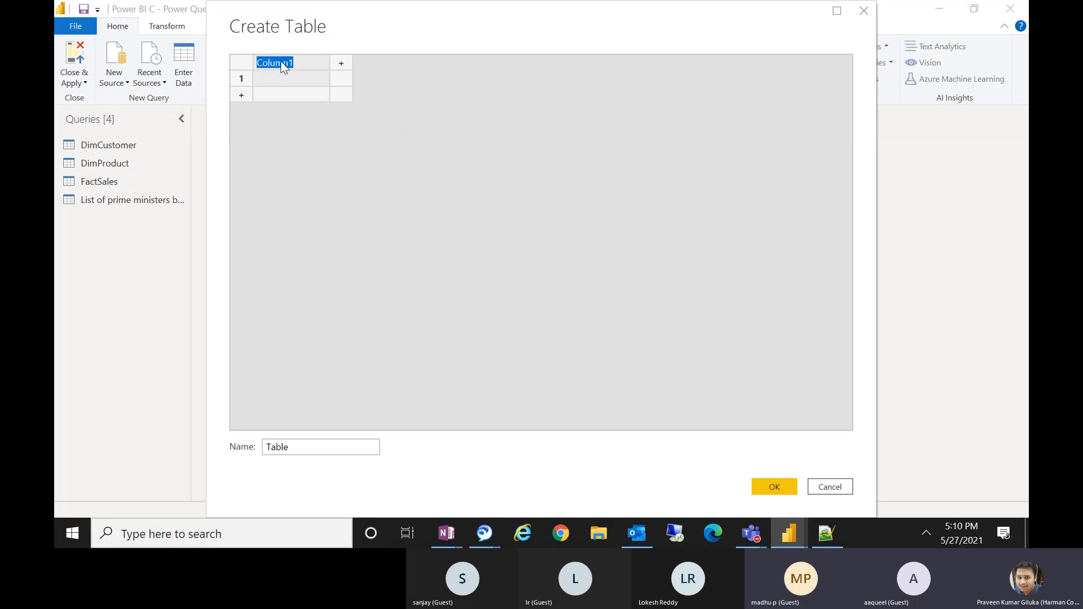
type("Sl")
key("BackSpace")
type("INo.")
Add a second column to the new table and name it CustName.
left_click(344, 64)
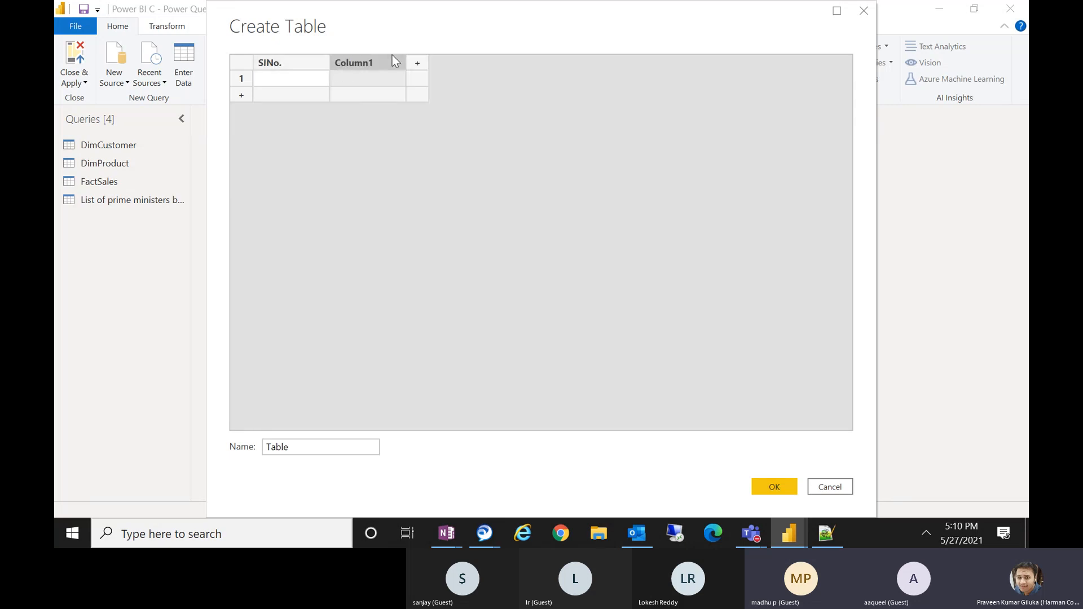
double_click(373, 66)
type("CustName")
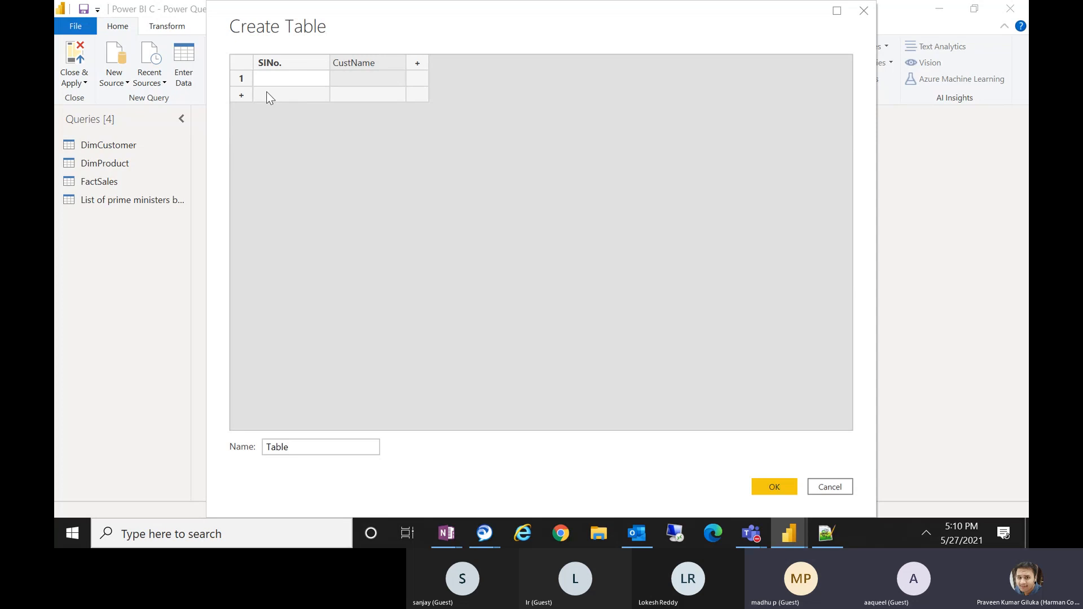
Enter 1 as the SINo. value in the table's first row.
left_click(259, 77)
type("1")
key("Return")
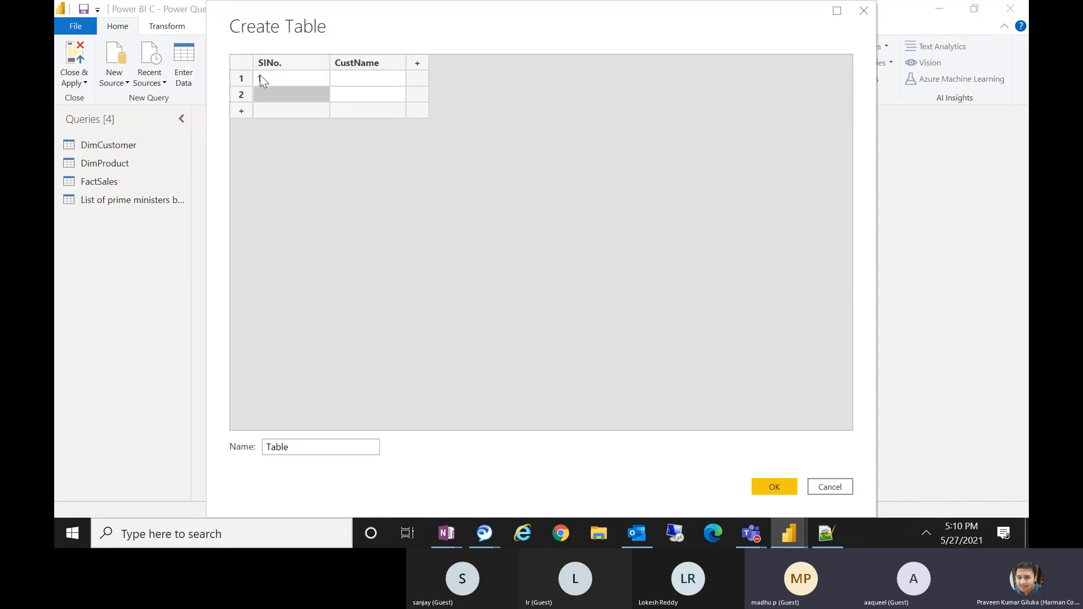
Enter 2 as the second row's SINo. and fill in a customer name for each of the two rows.
type("2")
key("Tab")
key("Up")
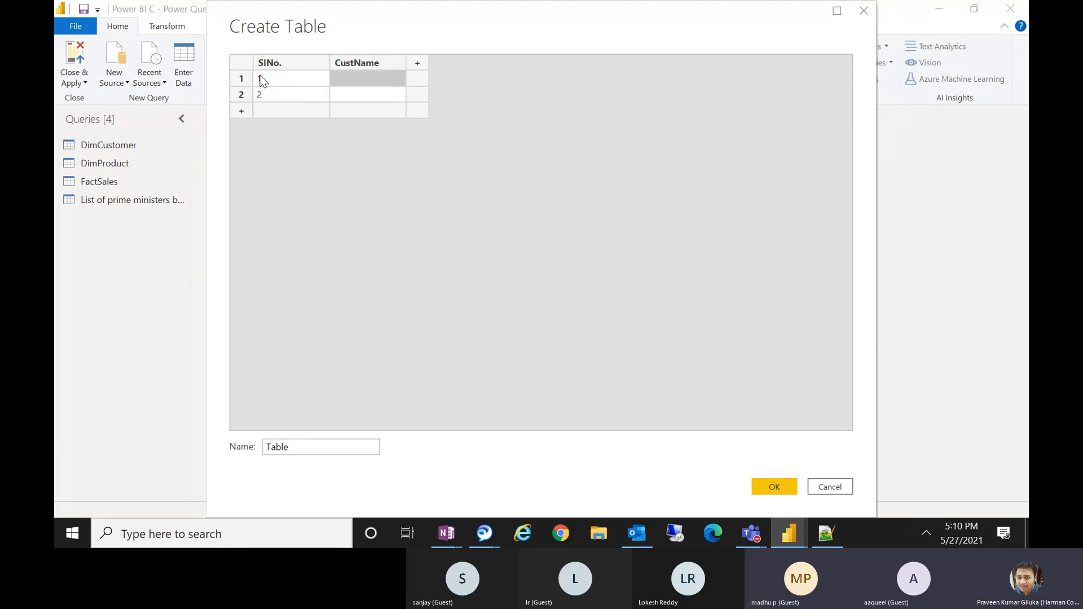
type("Praveen")
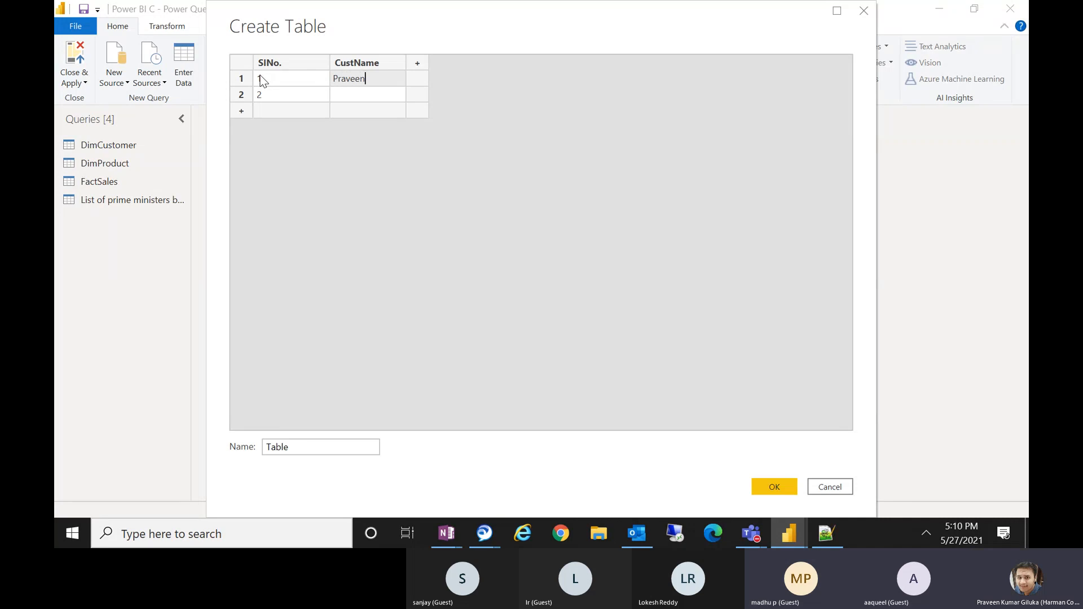
key("Down")
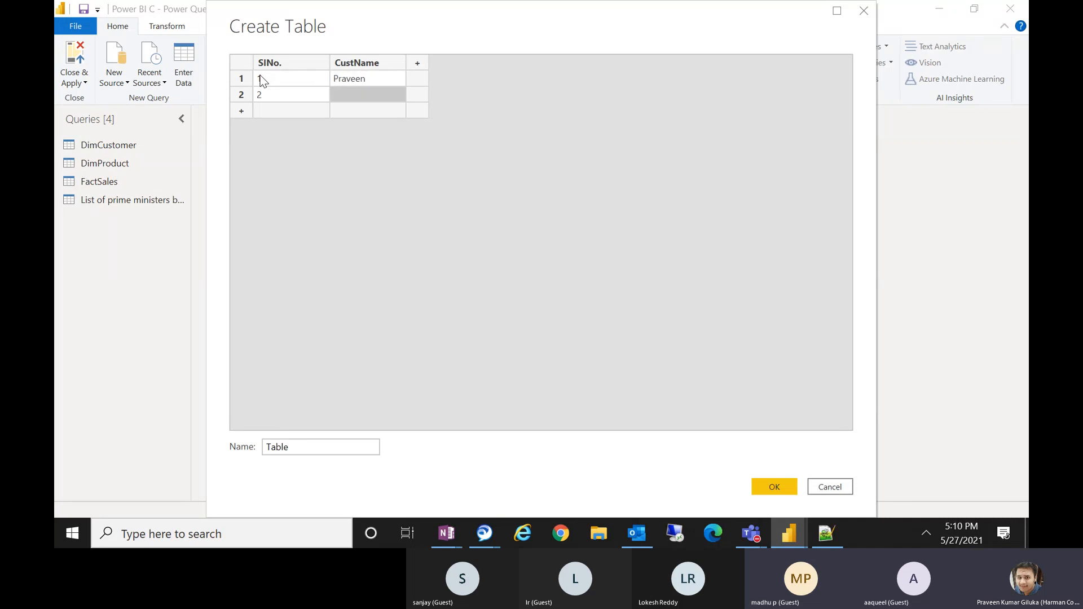
type("Manoj")
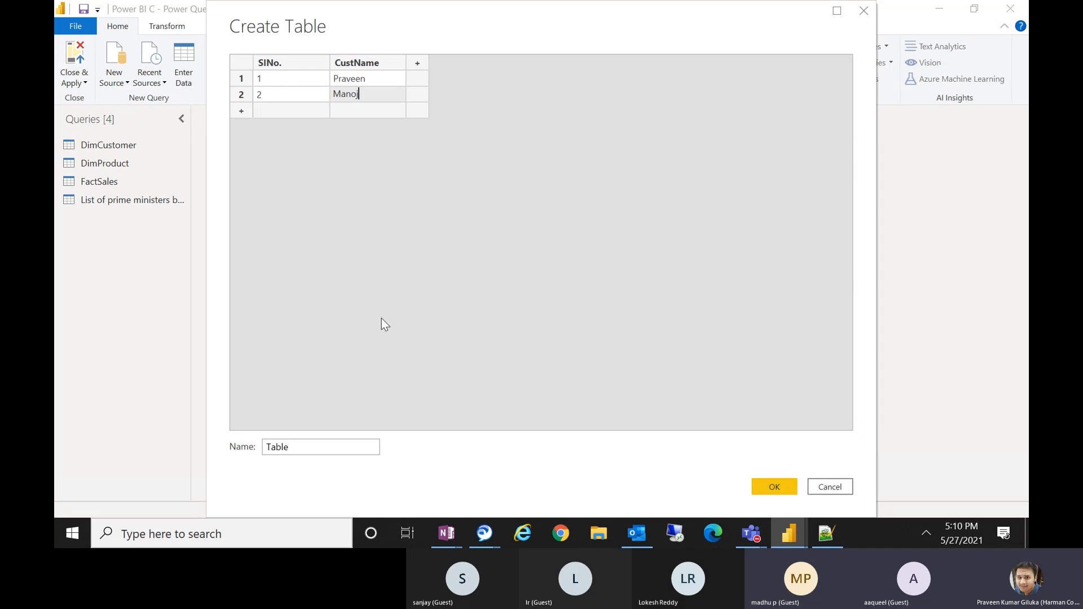
Name the new table Temp and create it.
left_click(305, 450)
left_click_drag(298, 451, 252, 455)
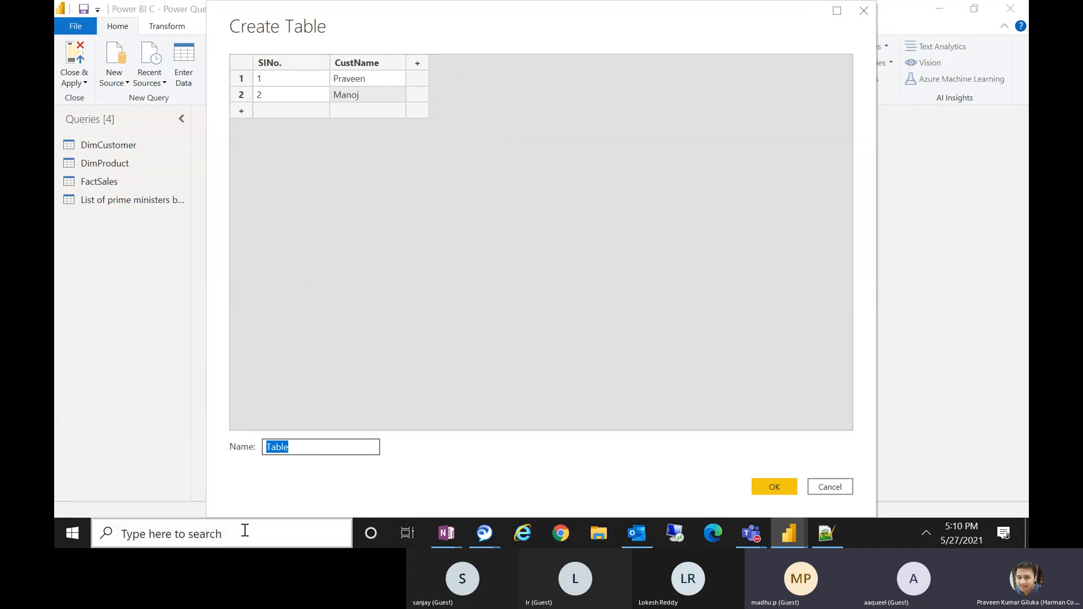
type("Temp")
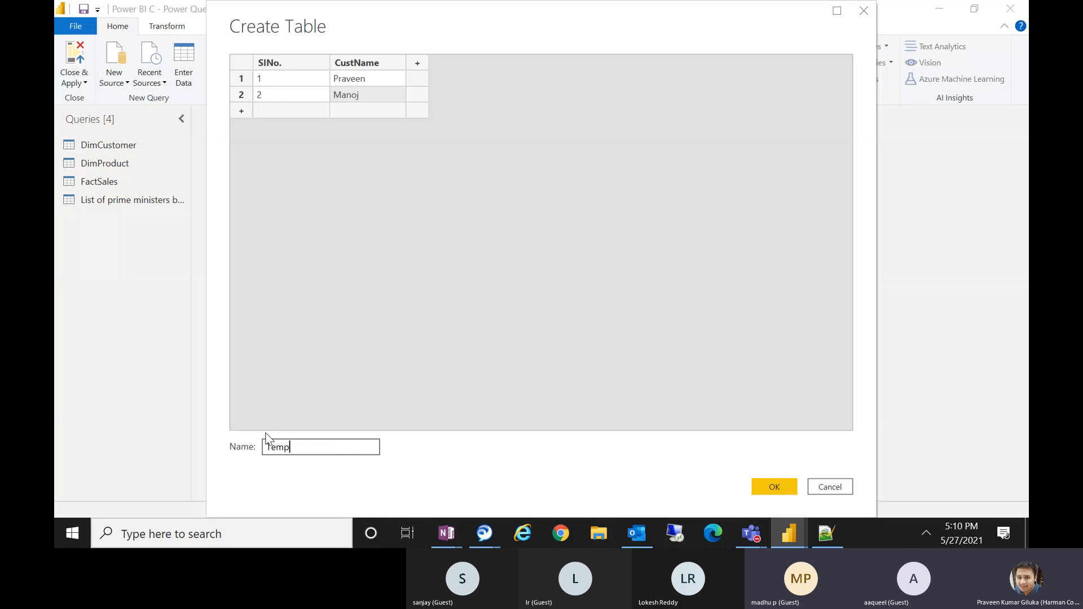
left_click(773, 489)
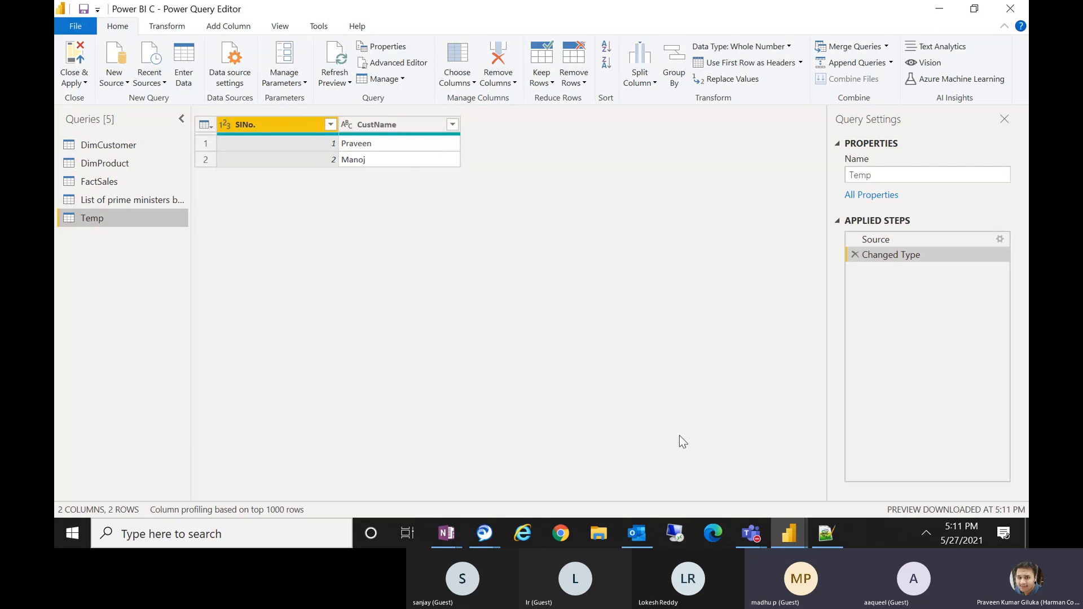
Switch to the Teams meeting window and remove two guest participants from the meeting.
mouse_move(747, 528)
left_click(760, 466)
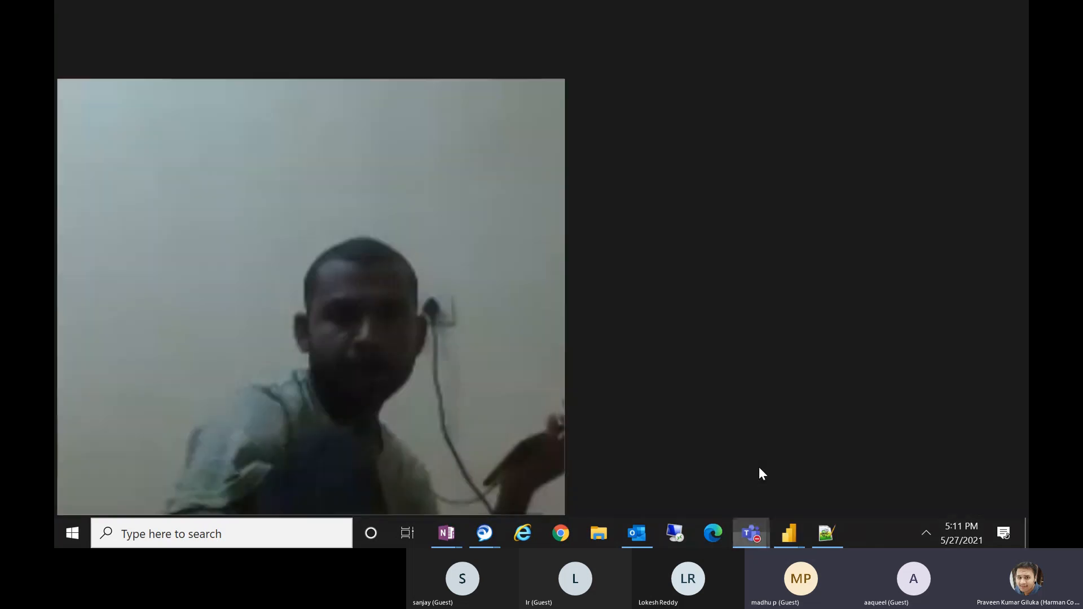
left_click(955, 258)
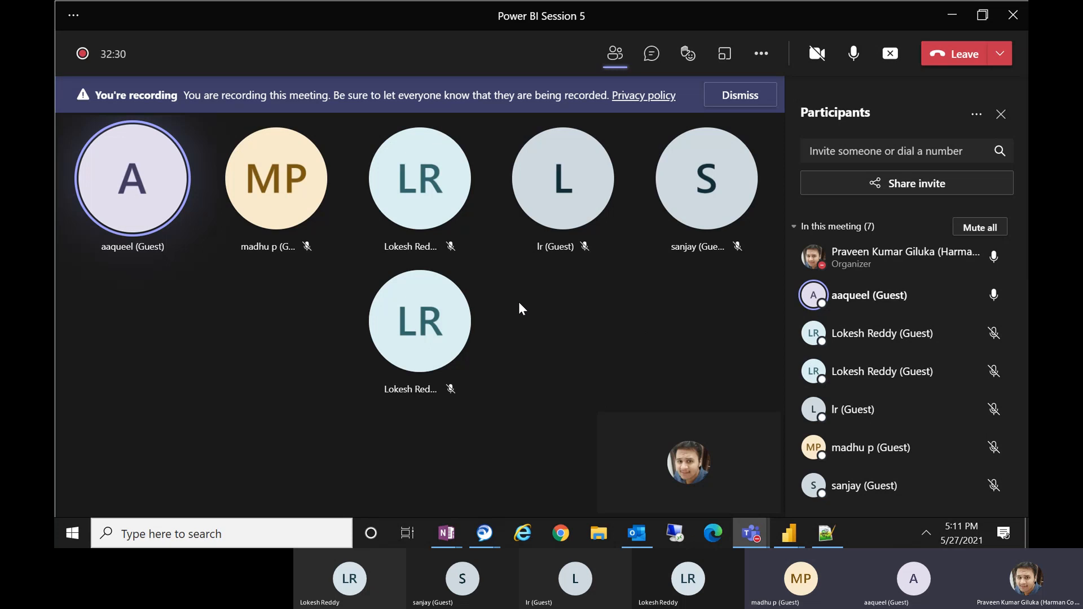
mouse_move(433, 319)
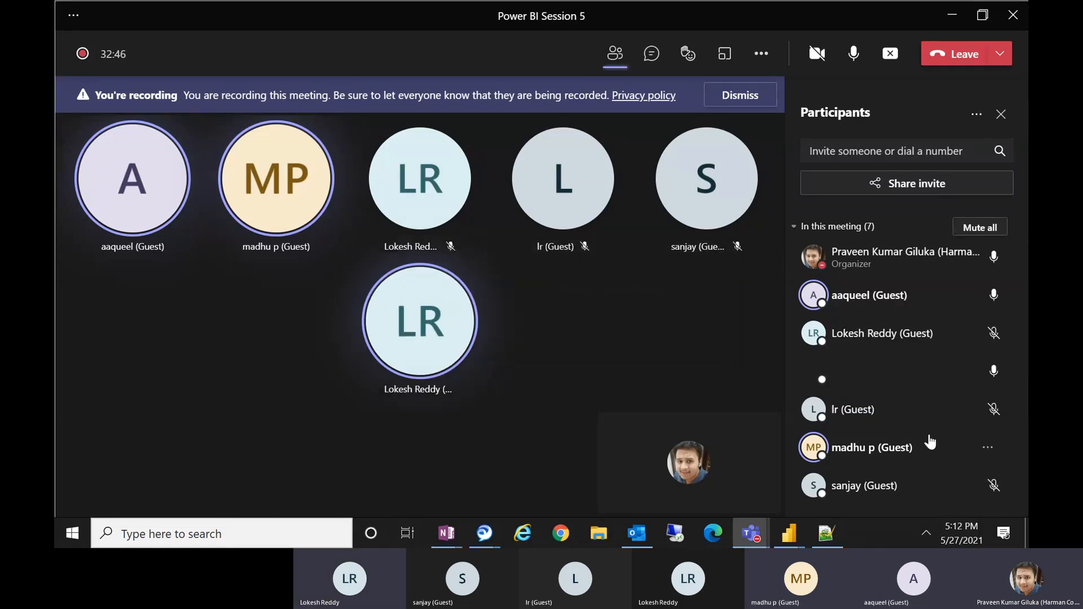
right_click(859, 406)
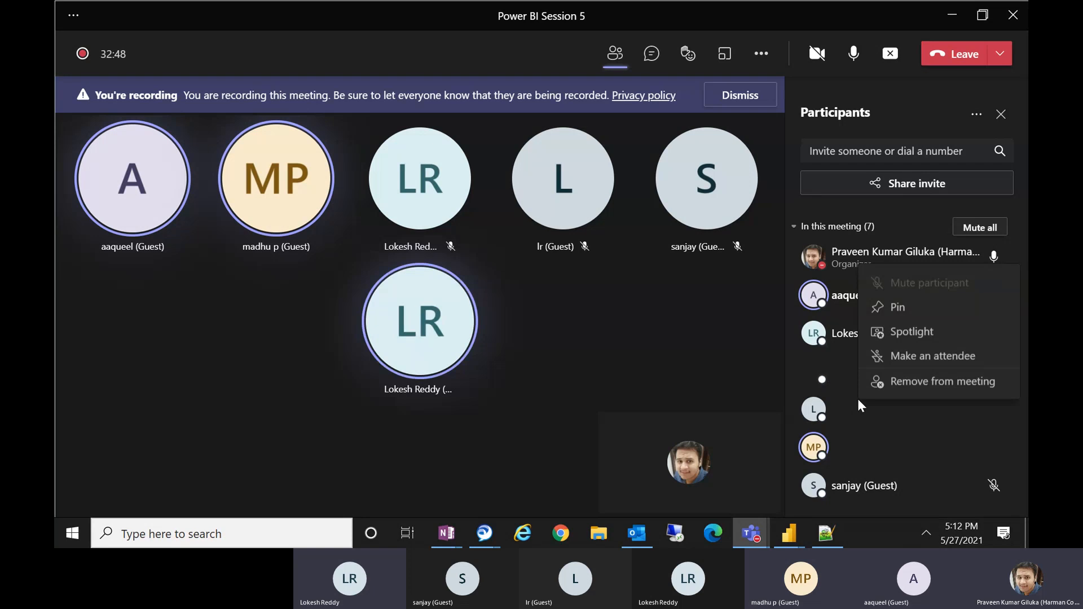
left_click(729, 373)
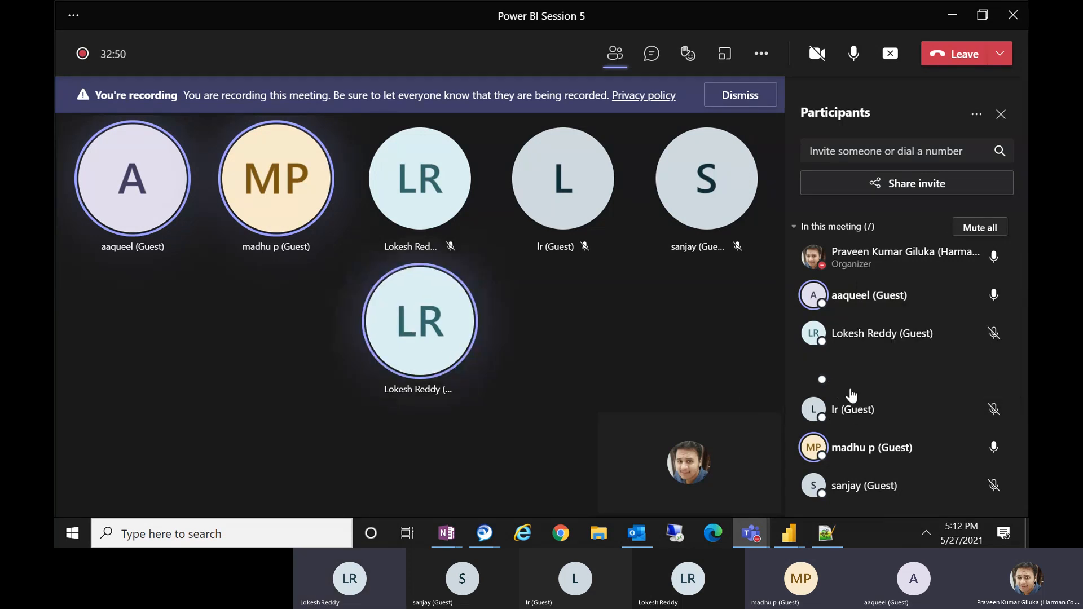
right_click(849, 418)
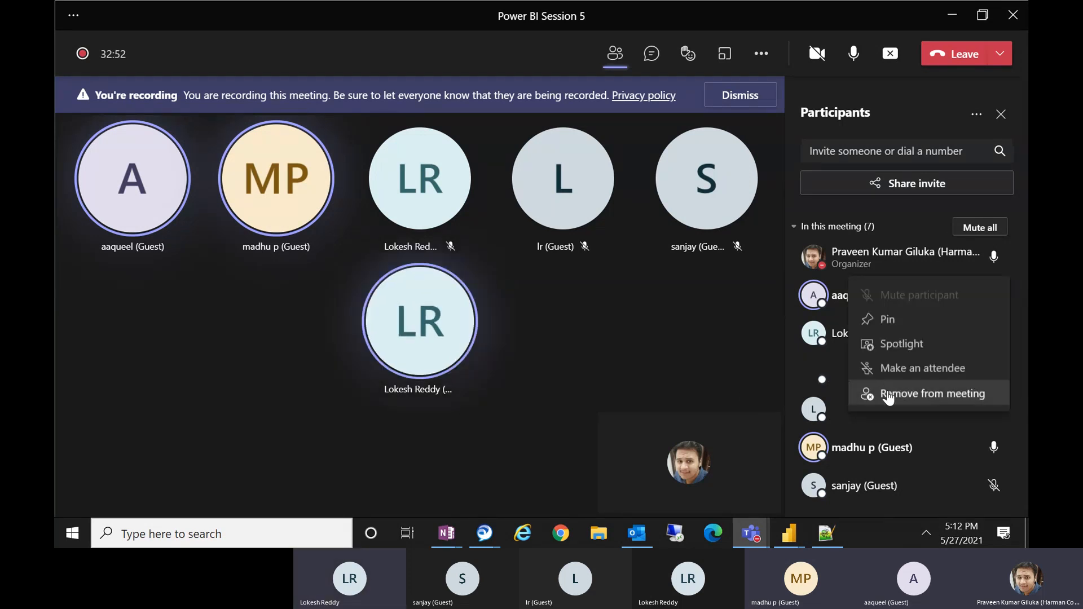
left_click(866, 395)
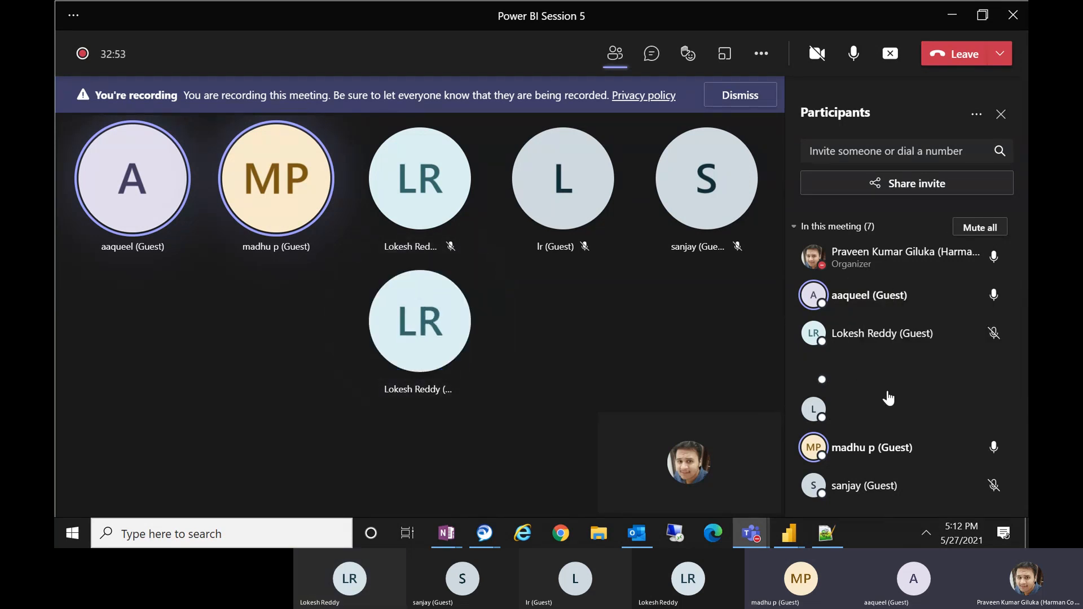
right_click(858, 335)
left_click(911, 311)
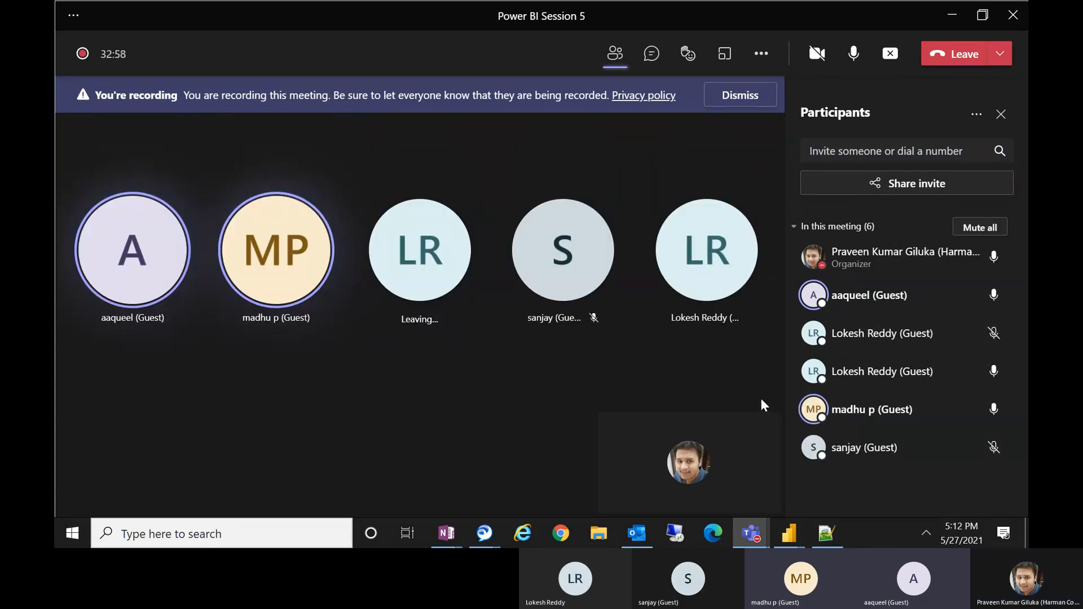
right_click(883, 348)
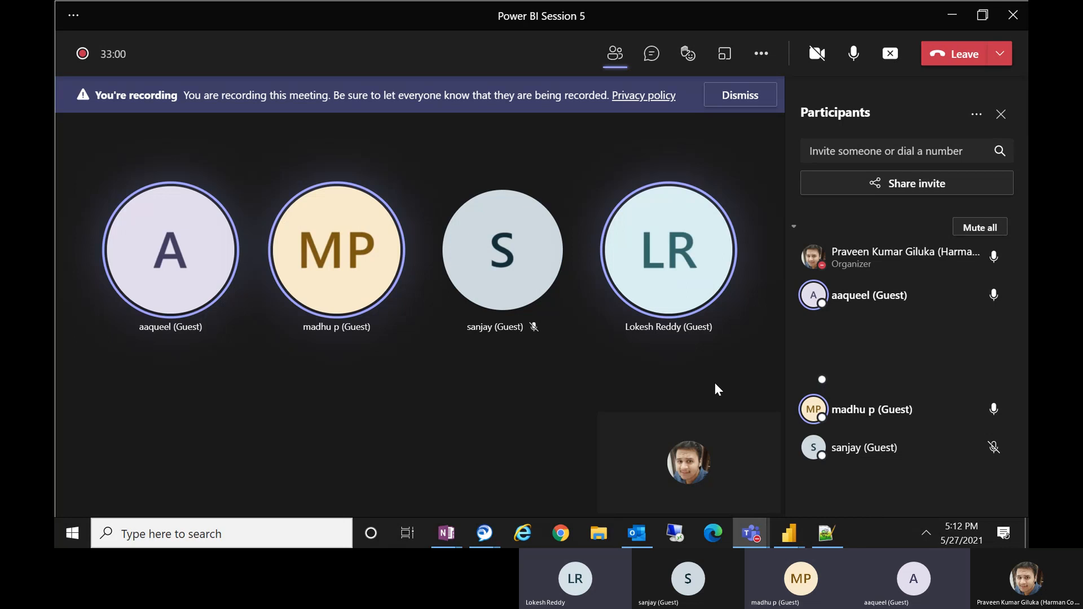
left_click(954, 8)
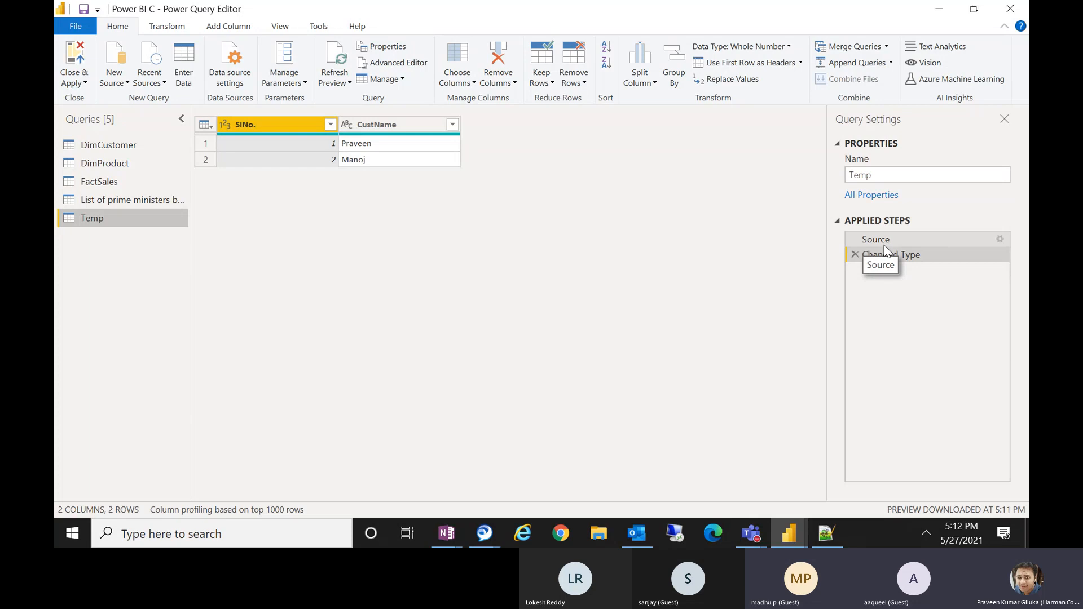
Edit the Temp query's Source step to add a third row with SINo. 3 and another customer name.
left_click(997, 239)
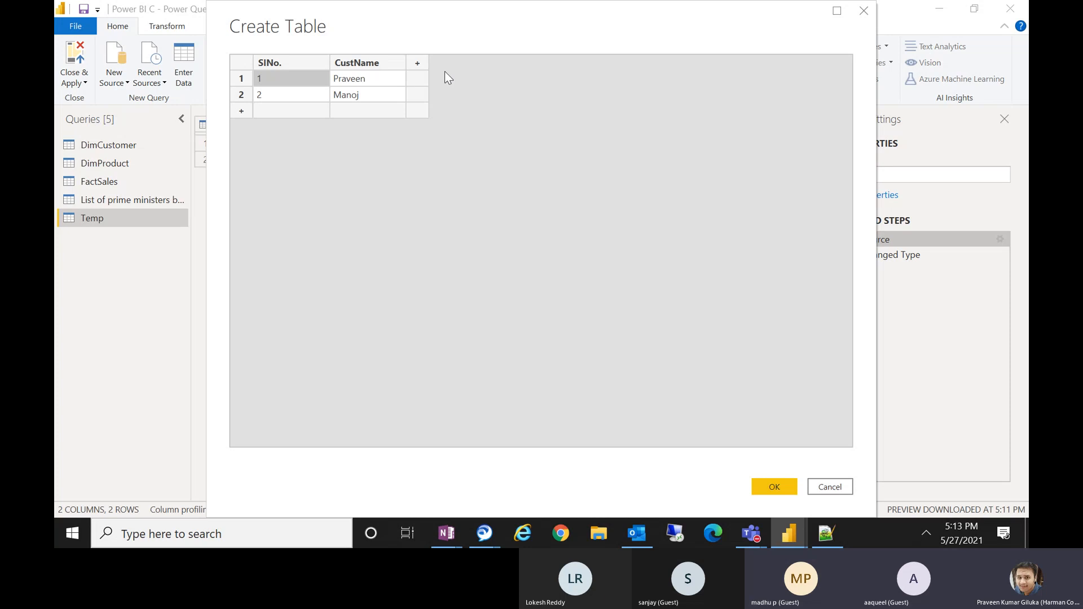
left_click(284, 111)
type("43")
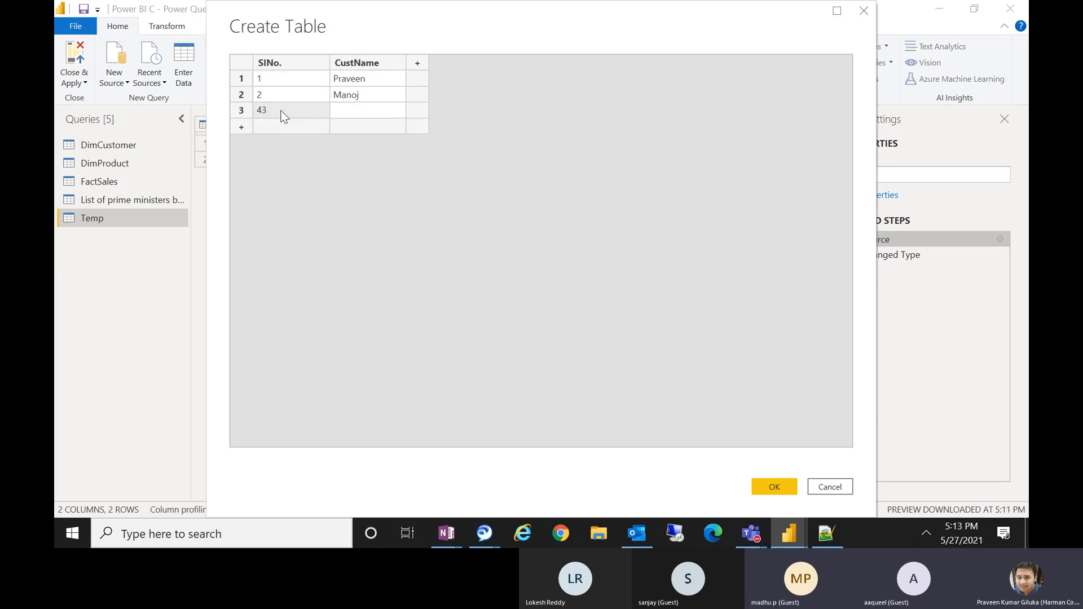
key("BackSpace")
key("BackSpace")
type("3")
left_click(377, 105)
type("Ram")
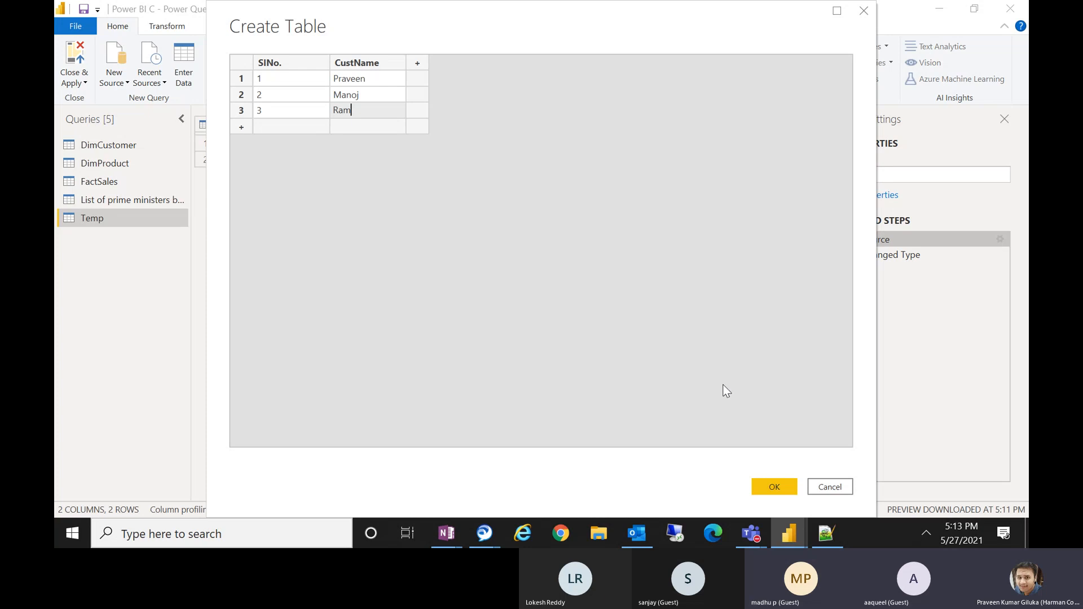
left_click(767, 485)
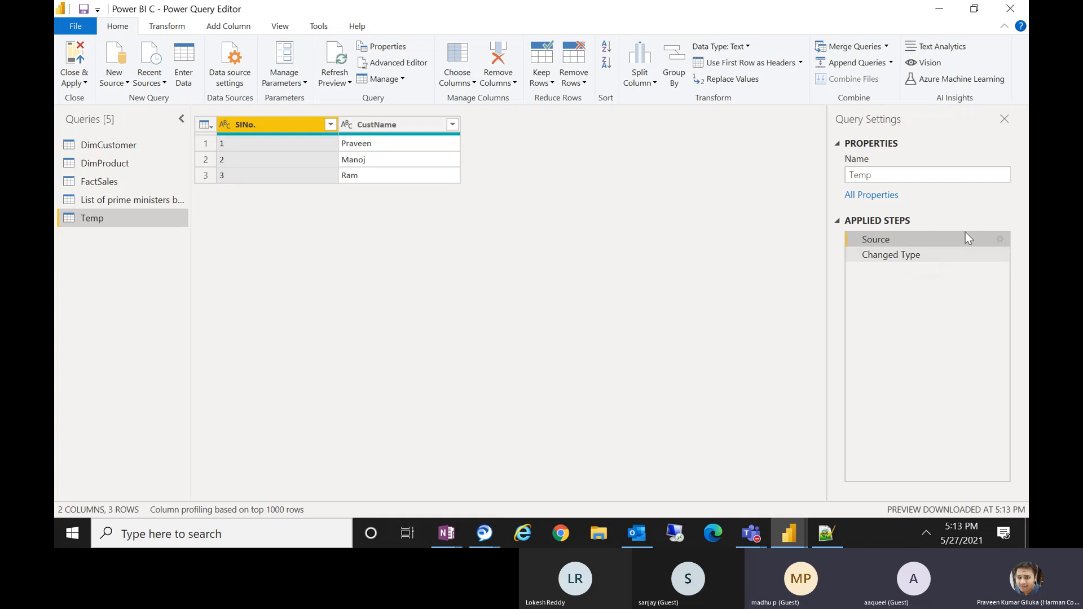
Reopen the Temp table's source data to inspect it and glance at the main Power BI Desktop window.
left_click(998, 242)
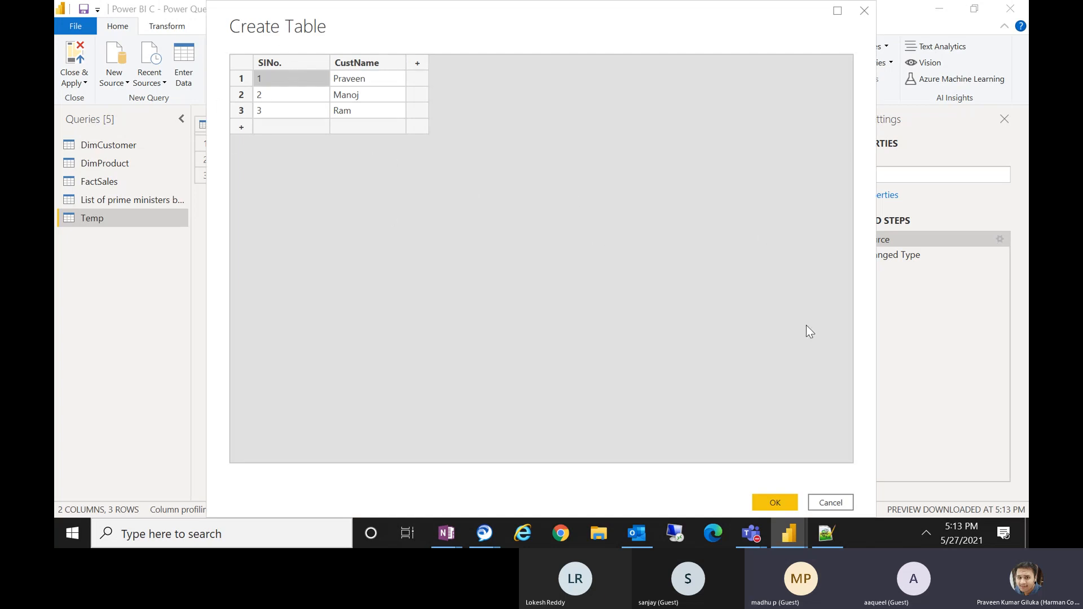
left_click(839, 503)
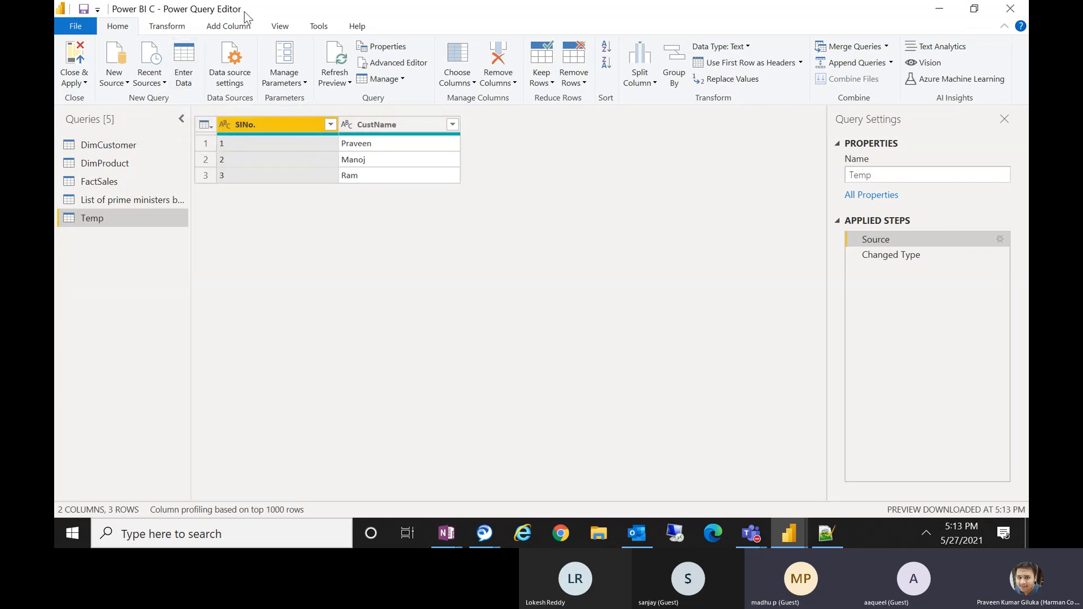
left_click(788, 532)
left_click(685, 473)
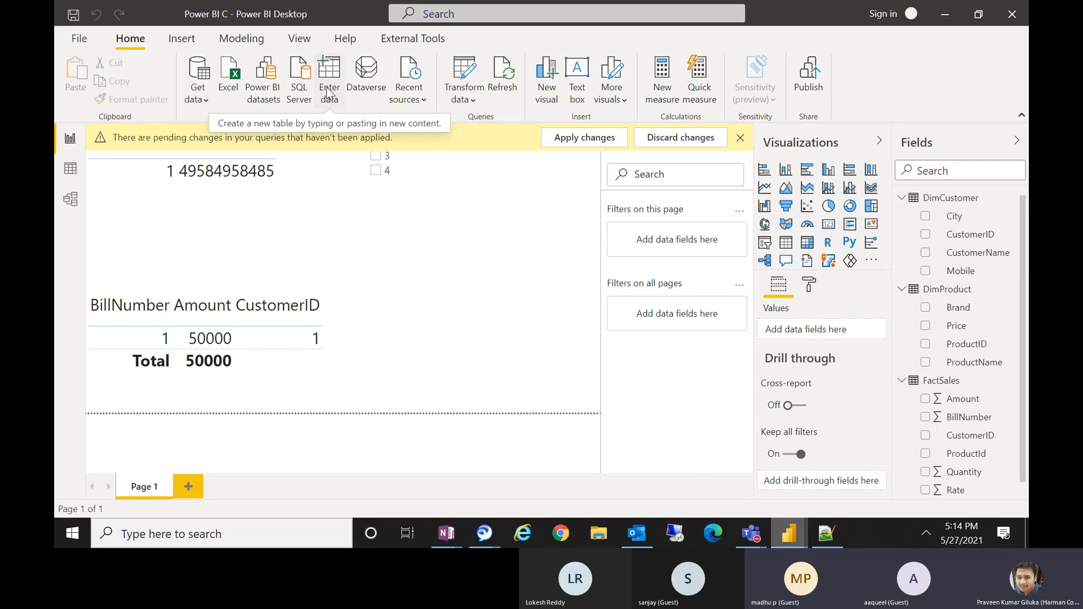
left_click(945, 13)
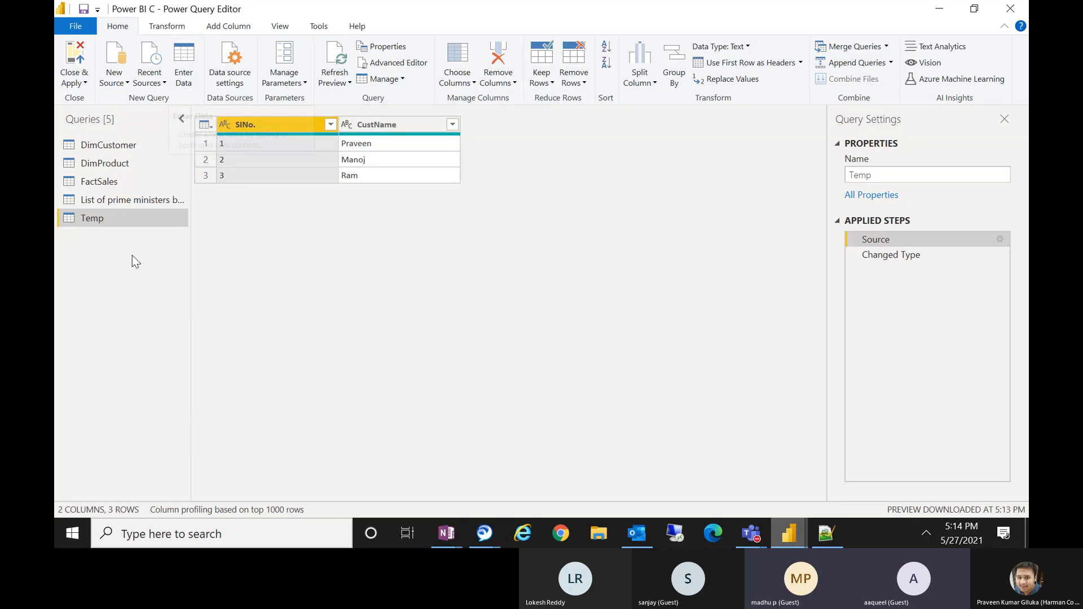
Open Split Column by Delimiter for the Length of term column in the prime ministers query.
left_click(105, 204)
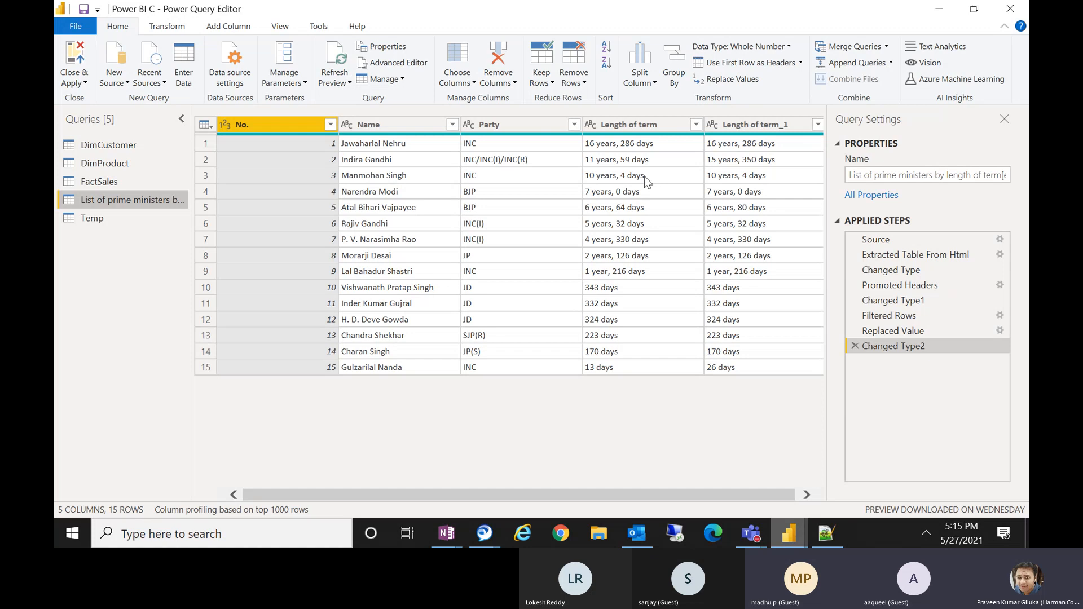
left_click(626, 124)
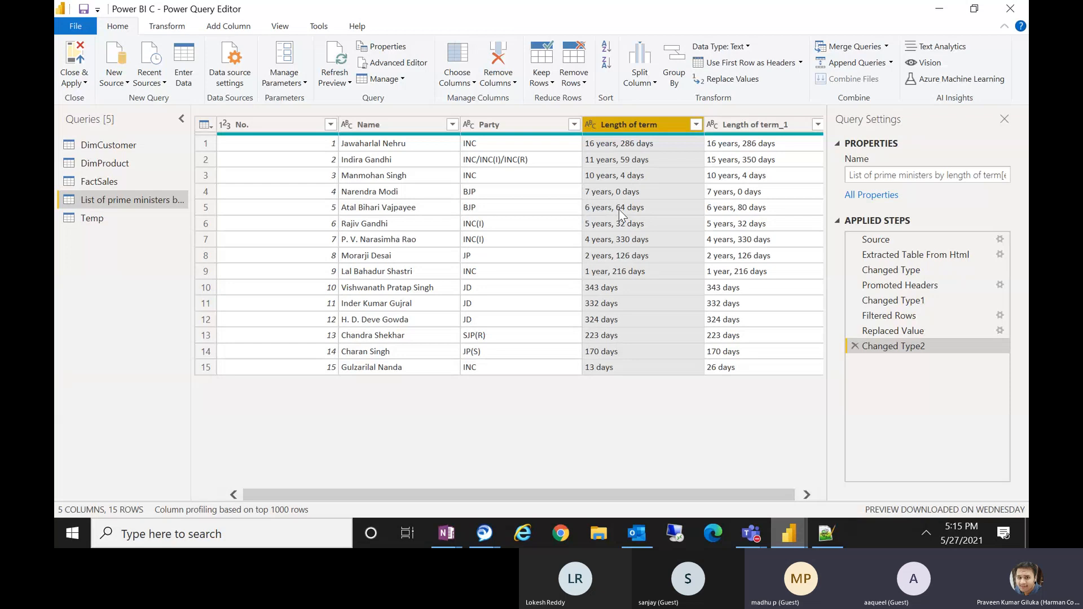
left_click(641, 79)
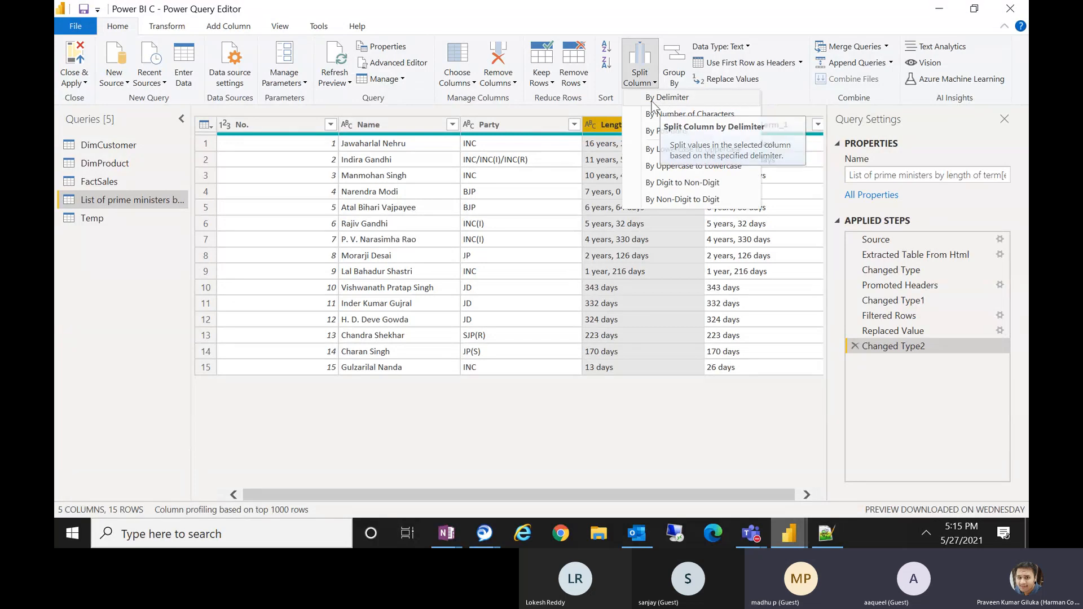
left_click(681, 100)
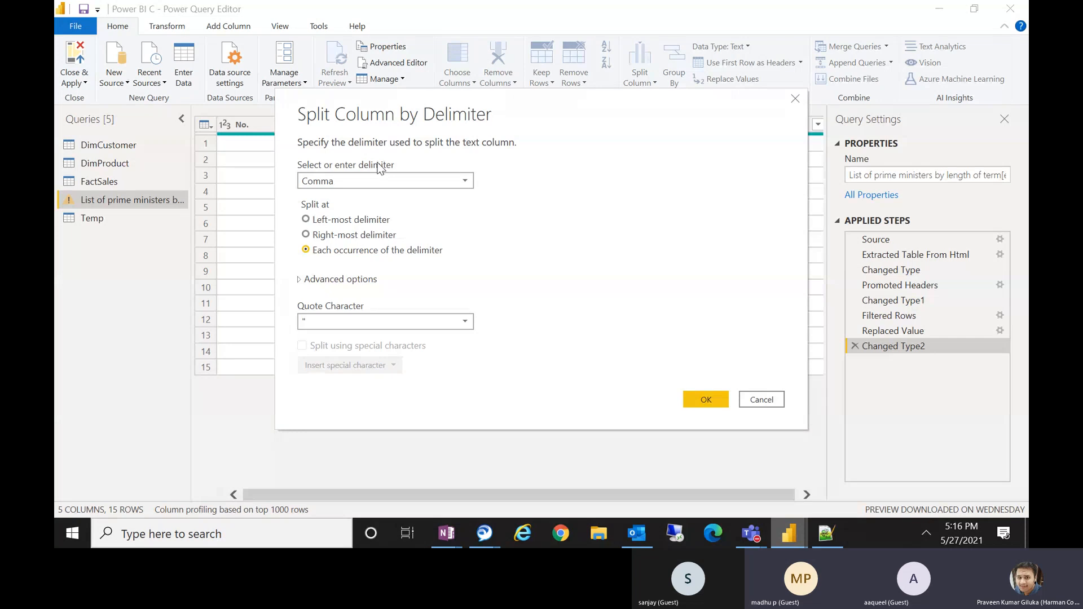
Examine the delimiter choices, including the Custom delimiter field, and reselect Comma as the delimiter.
left_click(364, 181)
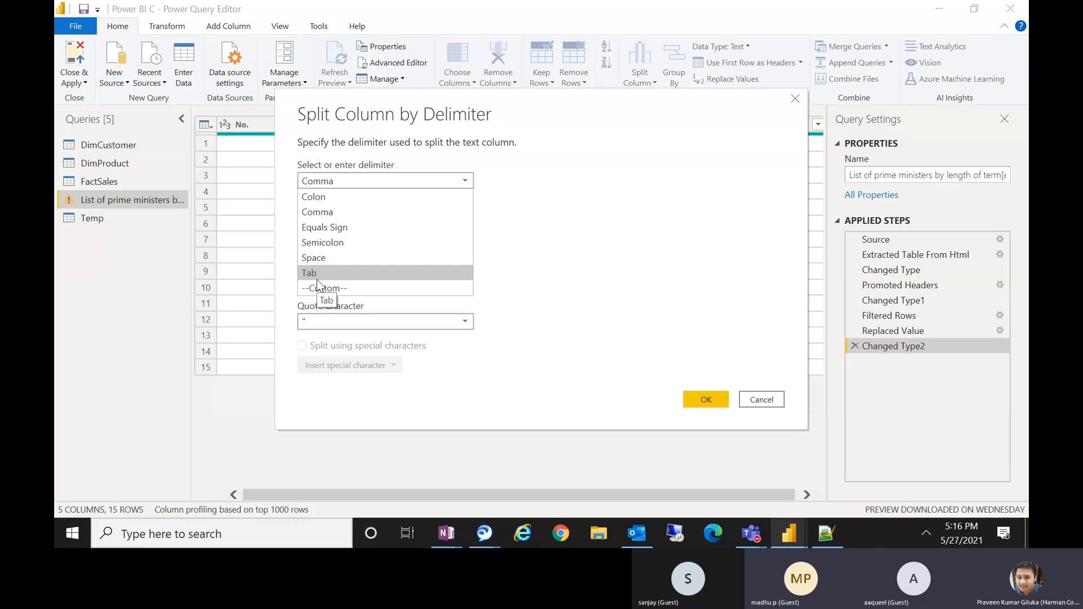
left_click(348, 287)
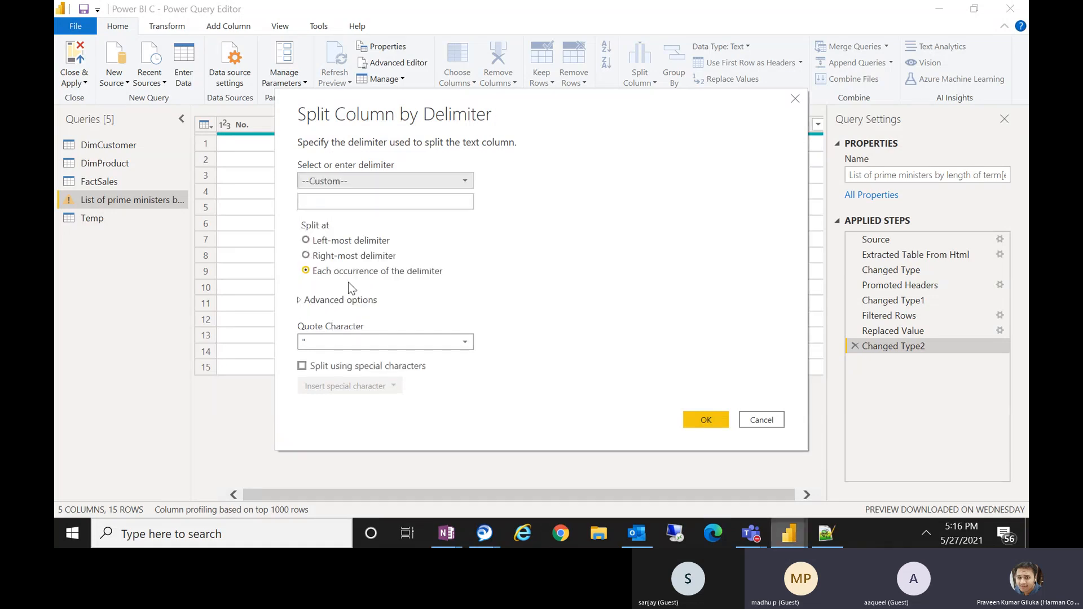
left_click(404, 201)
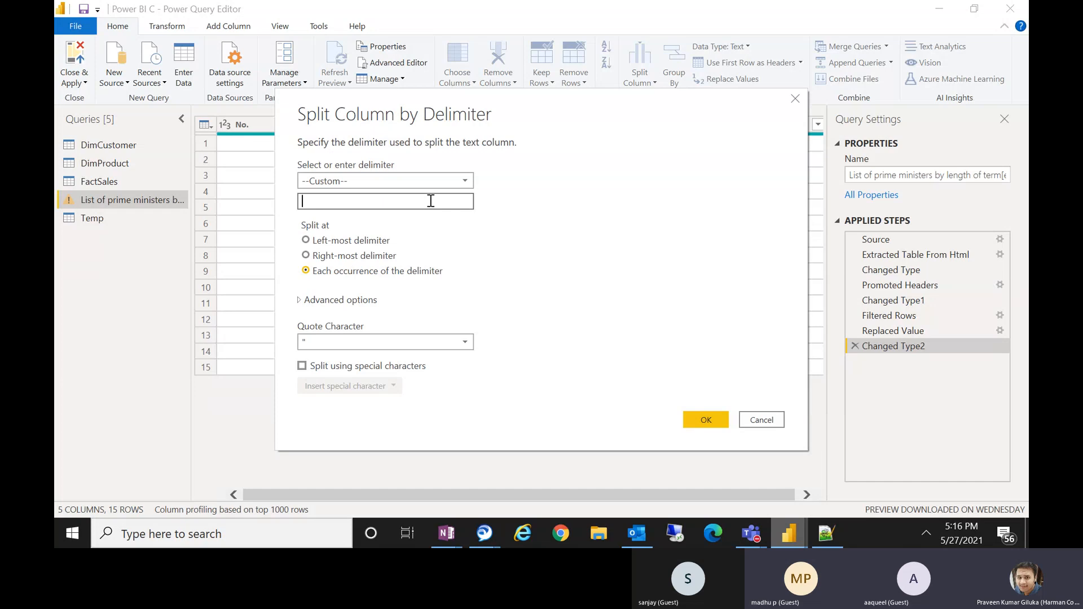
left_click(443, 100)
left_click(338, 200)
left_click(336, 181)
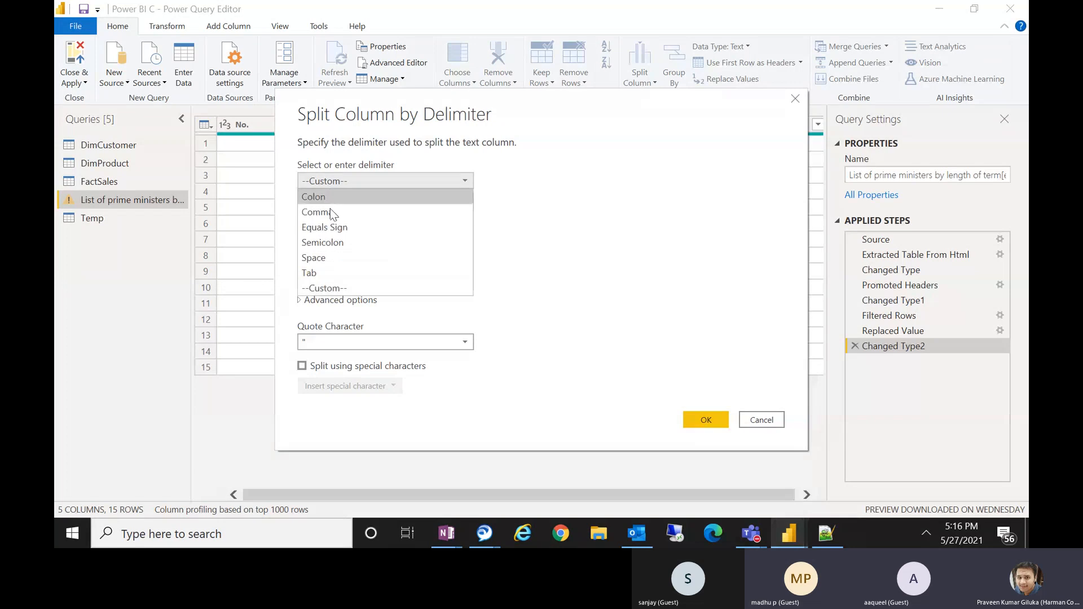
left_click(322, 212)
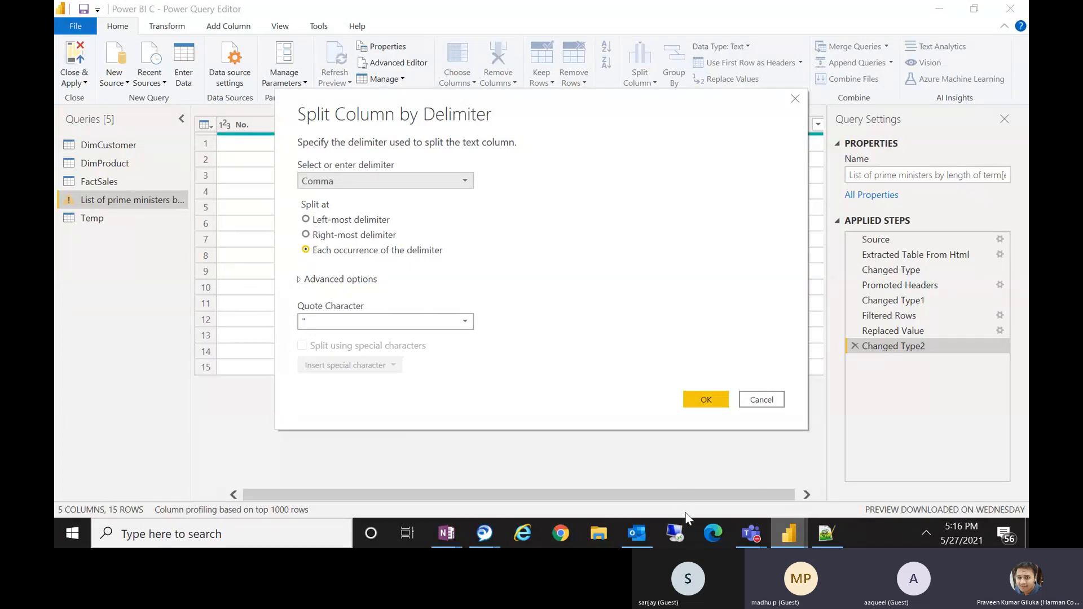
Launch Excel from the Windows search to open a blank workbook.
mouse_move(730, 523)
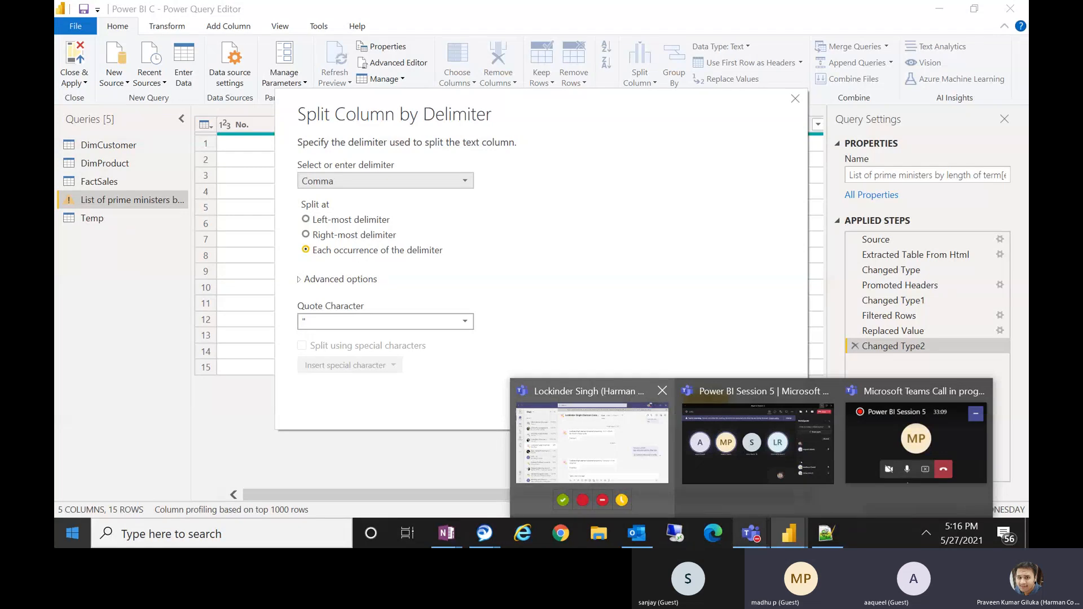
key("super")
type("ex")
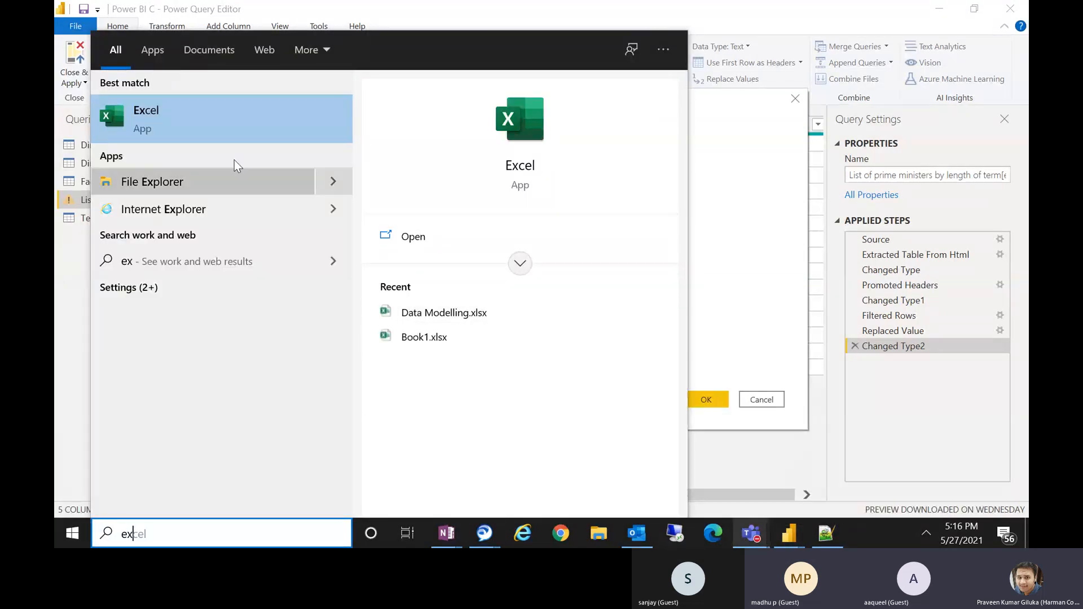
left_click(284, 101)
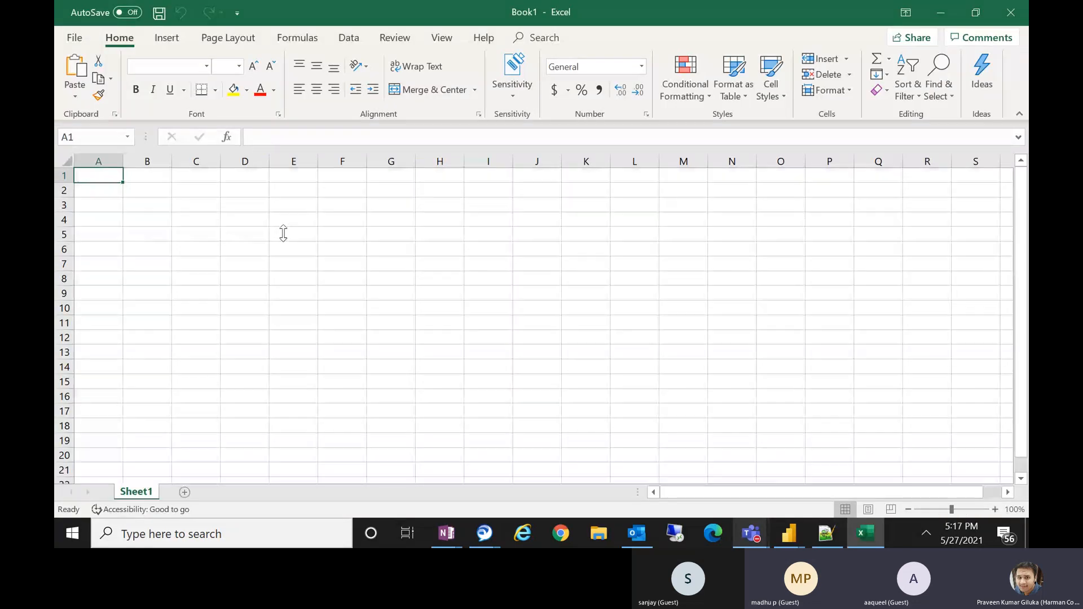
Enter the sample value A, B, G in cell E5 and autofit column E.
left_click(283, 234)
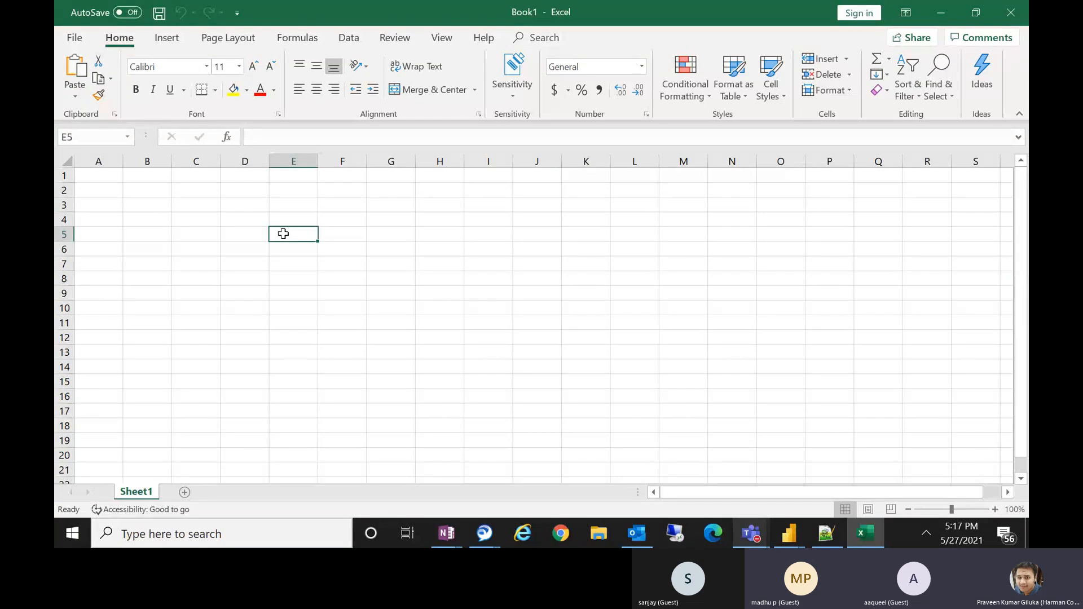
type("A")
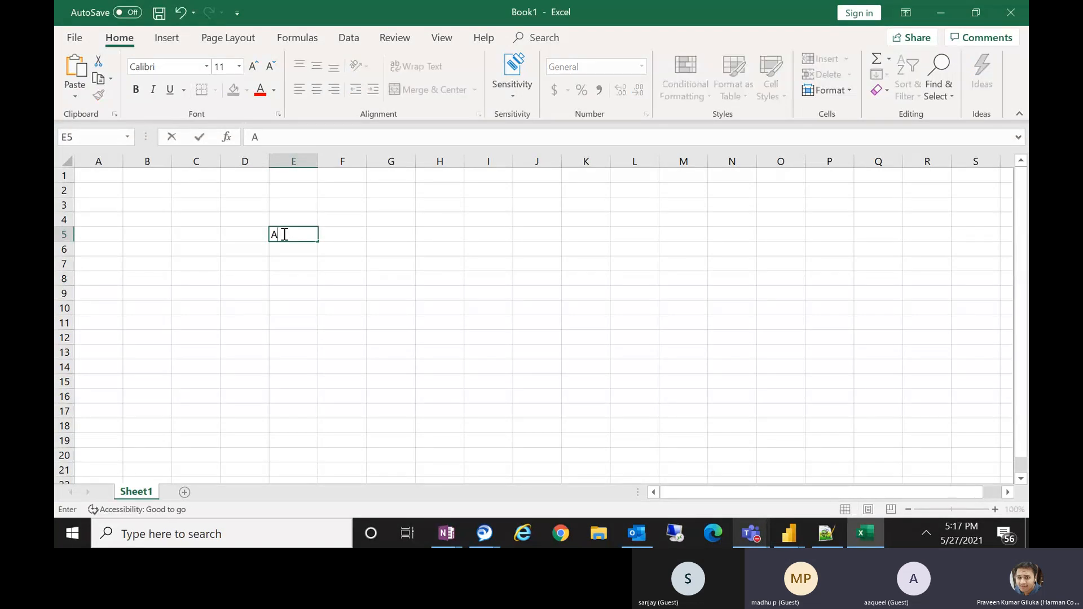
type(", B, G")
left_click(317, 164)
double_click(318, 164)
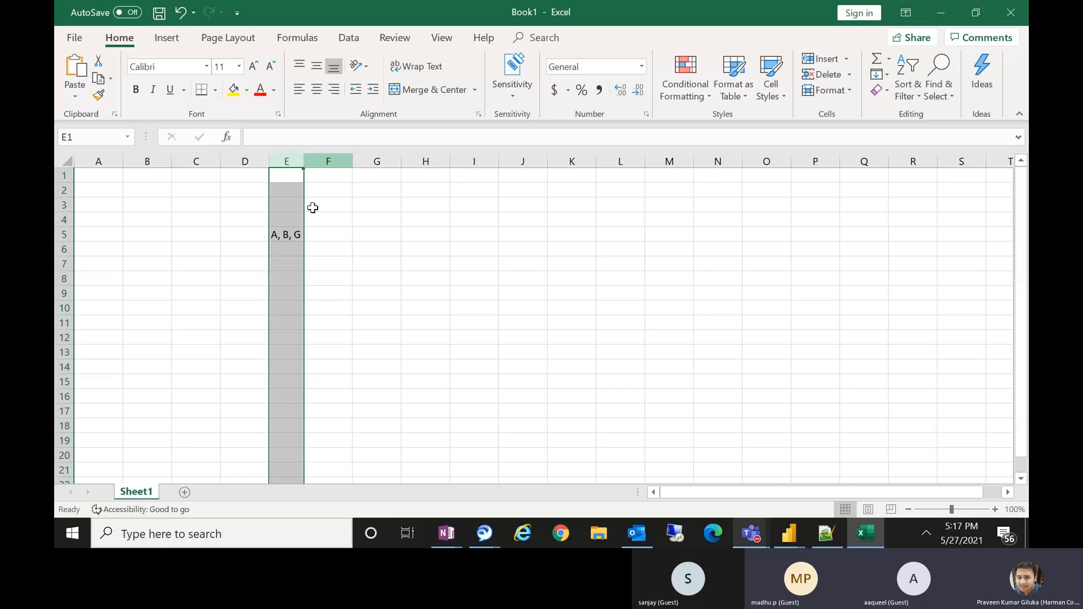
left_click(294, 239)
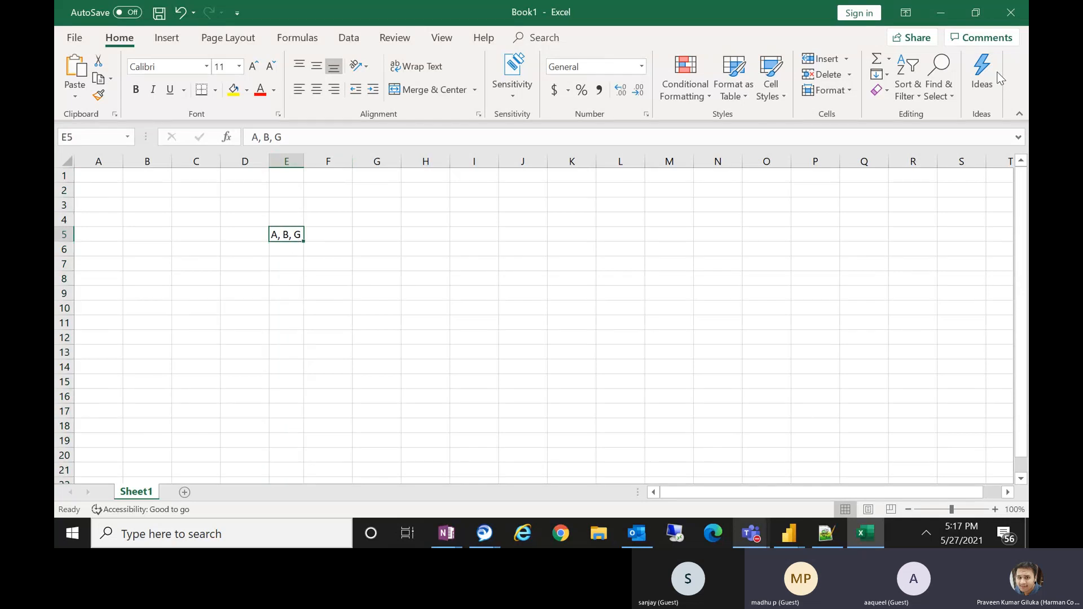
Illustrate a left-most split: label G3 'left most', then enter A in G5 and B, G in H5.
left_click(953, 17)
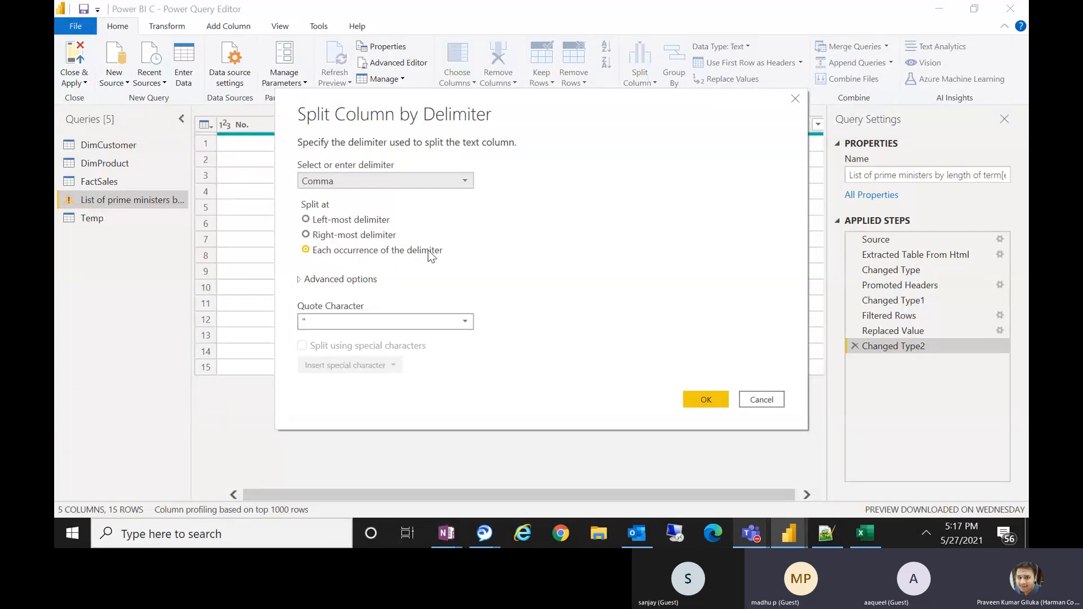
left_click(867, 539)
left_click(384, 204)
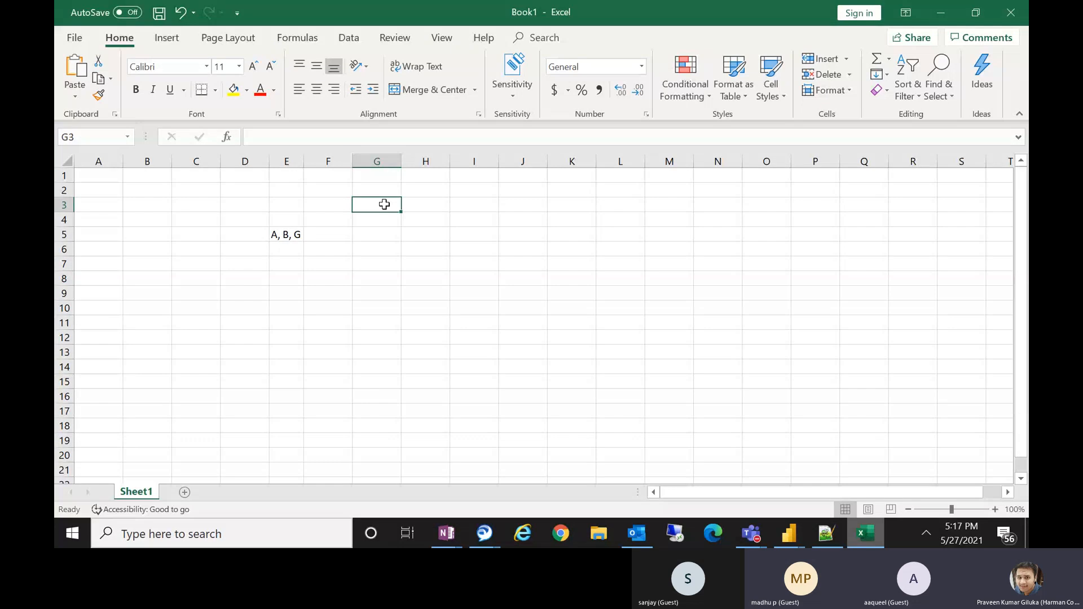
type("left mos")
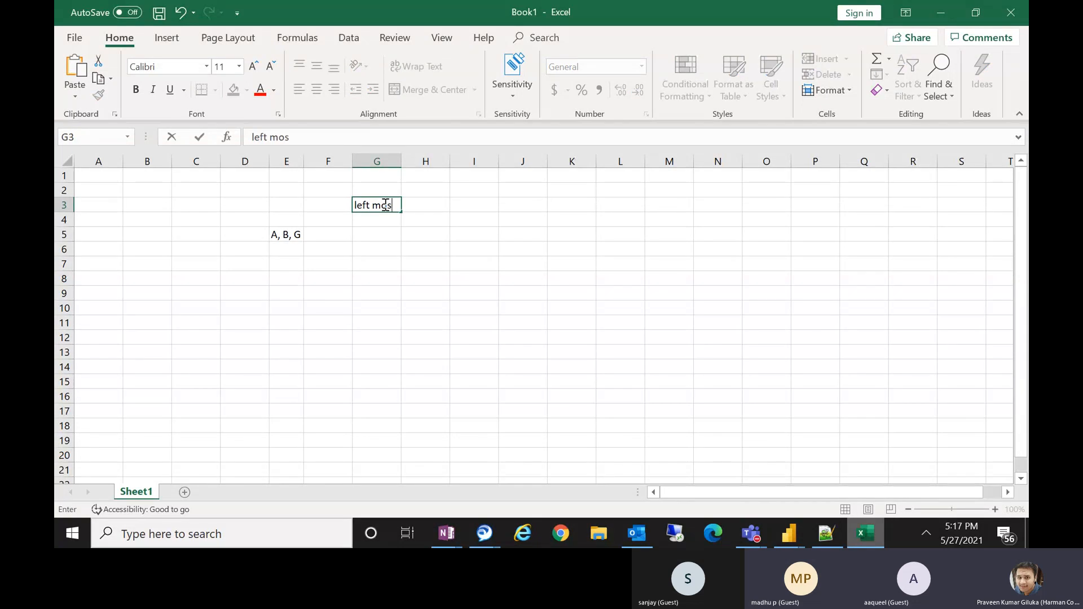
type("t")
left_click(371, 234)
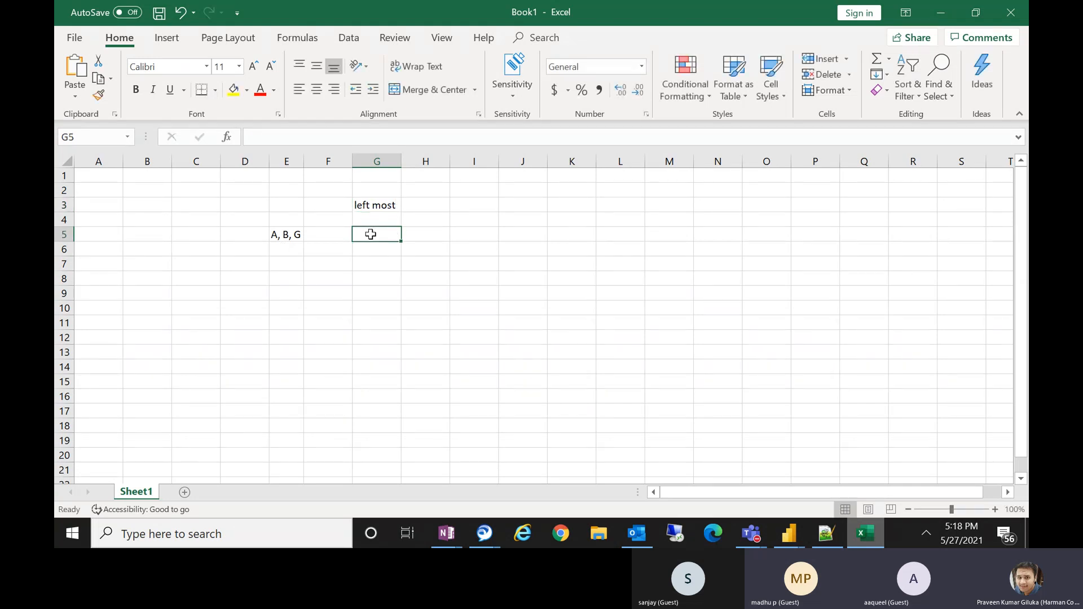
type("A")
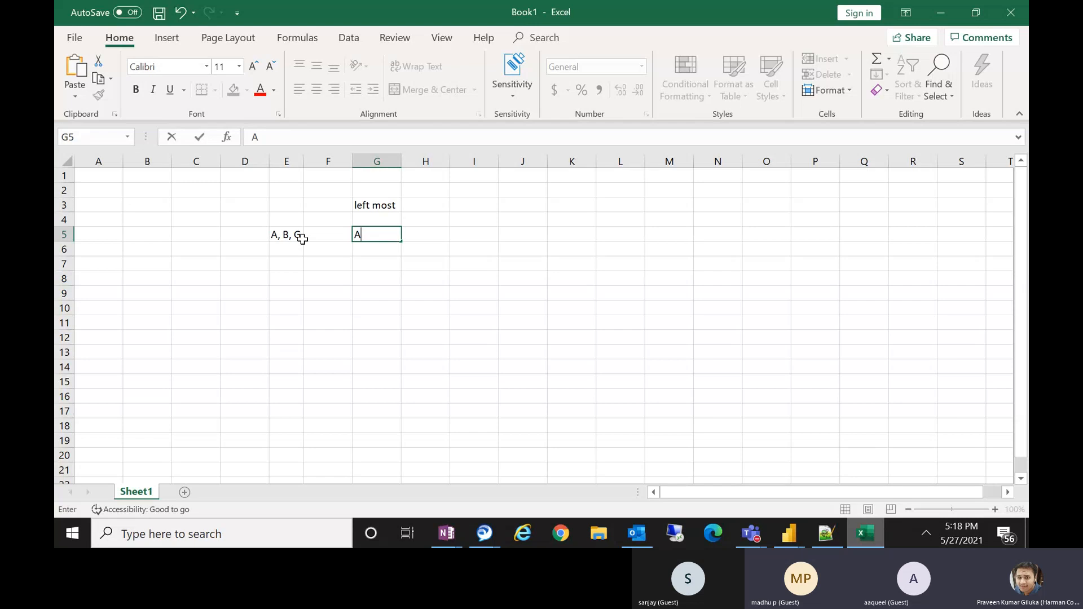
left_click(427, 234)
type("B,")
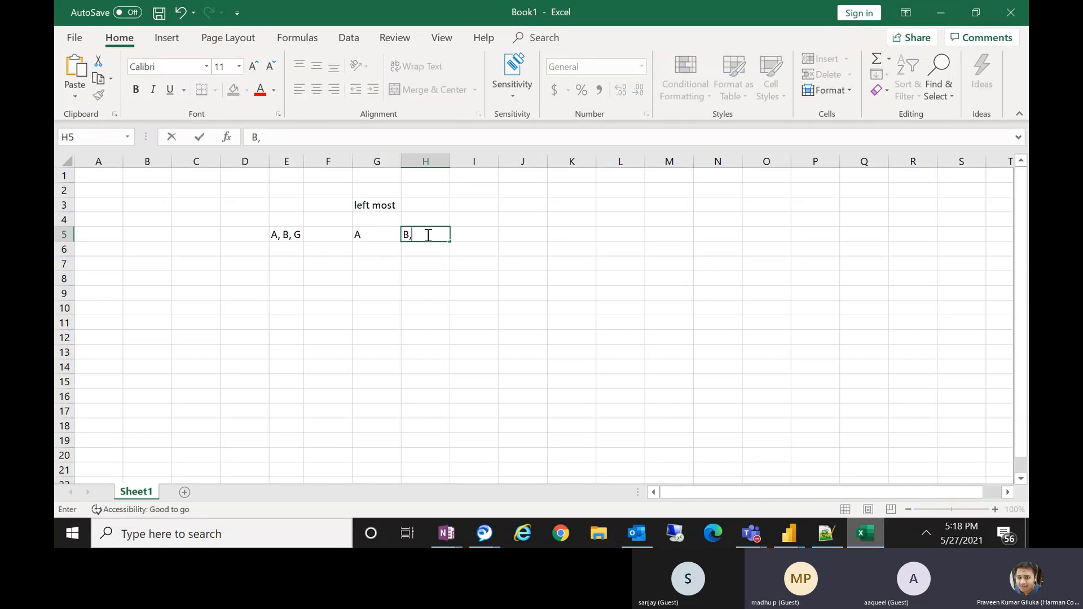
type(" G")
left_click(489, 259)
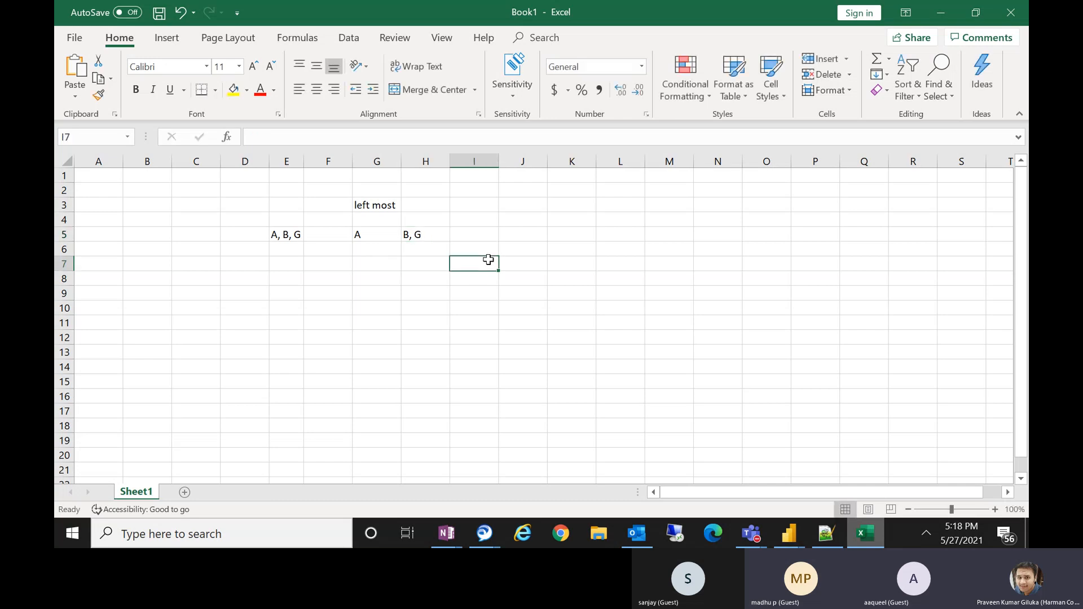
Illustrate a right-most split: label J3 'Right Most', then enter A, B in J5 and G in K5.
left_click(368, 209)
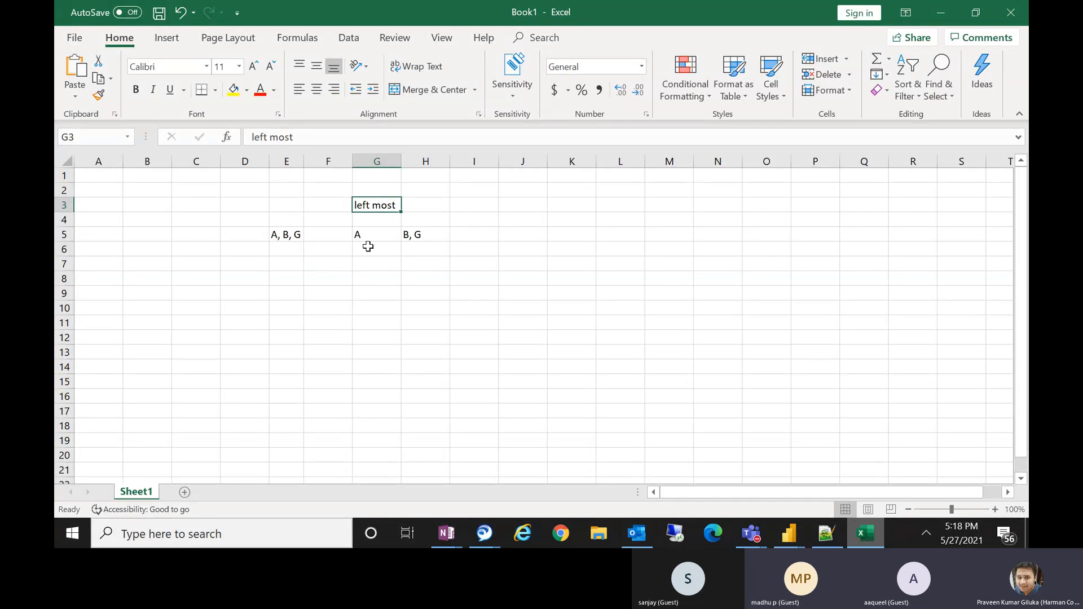
left_click(516, 205)
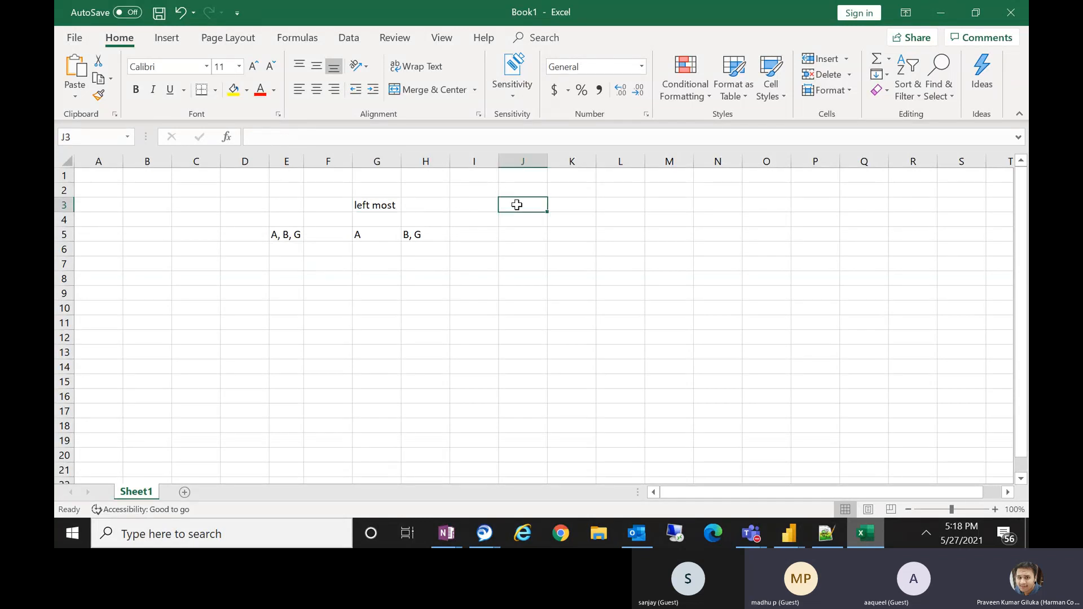
type("Right")
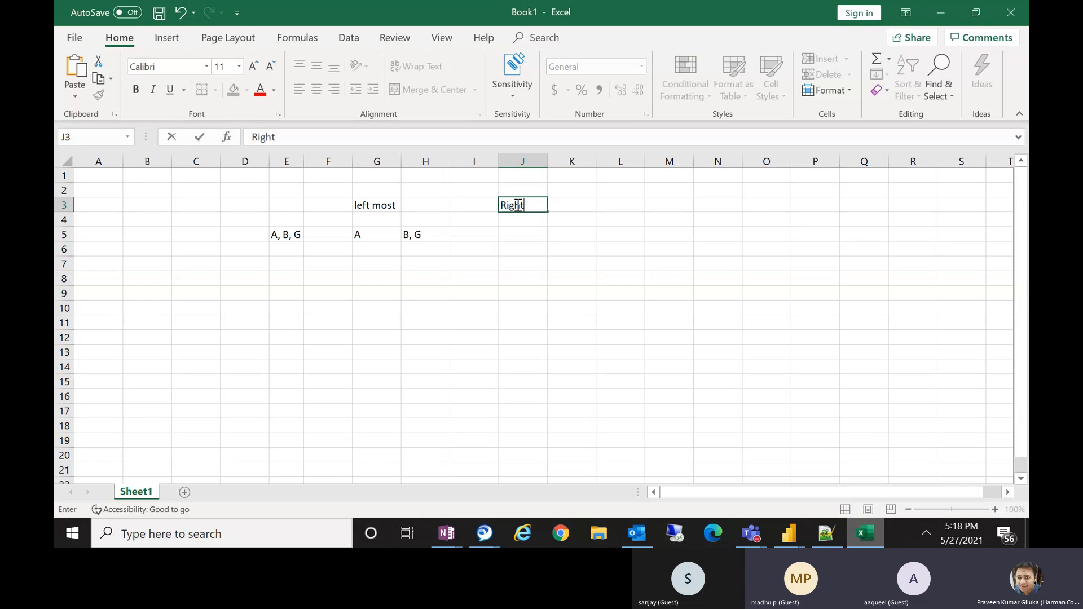
type(" Most")
left_click(522, 231)
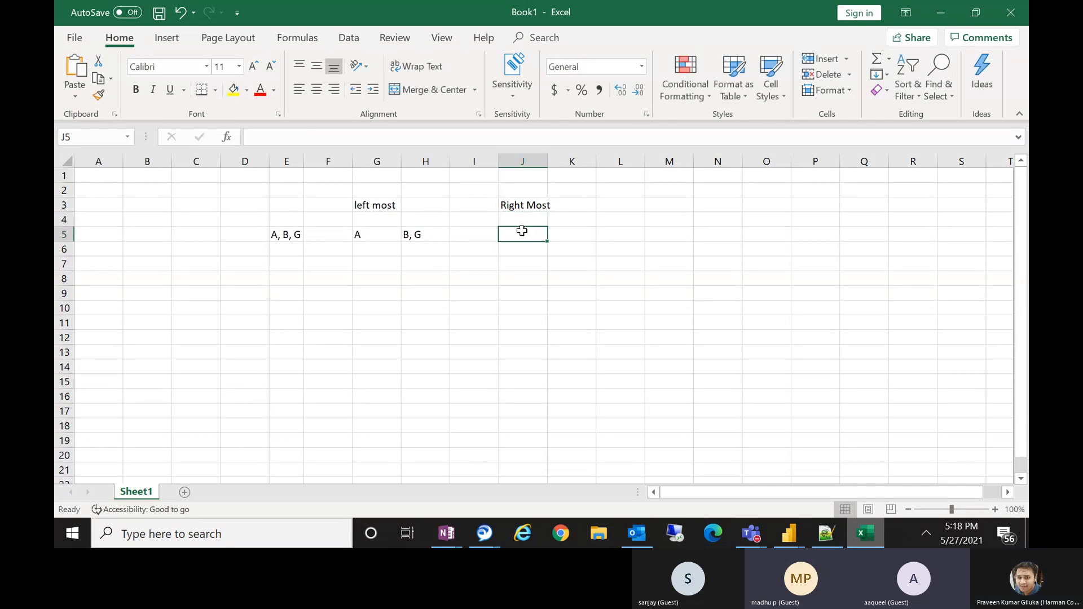
type("A, ")
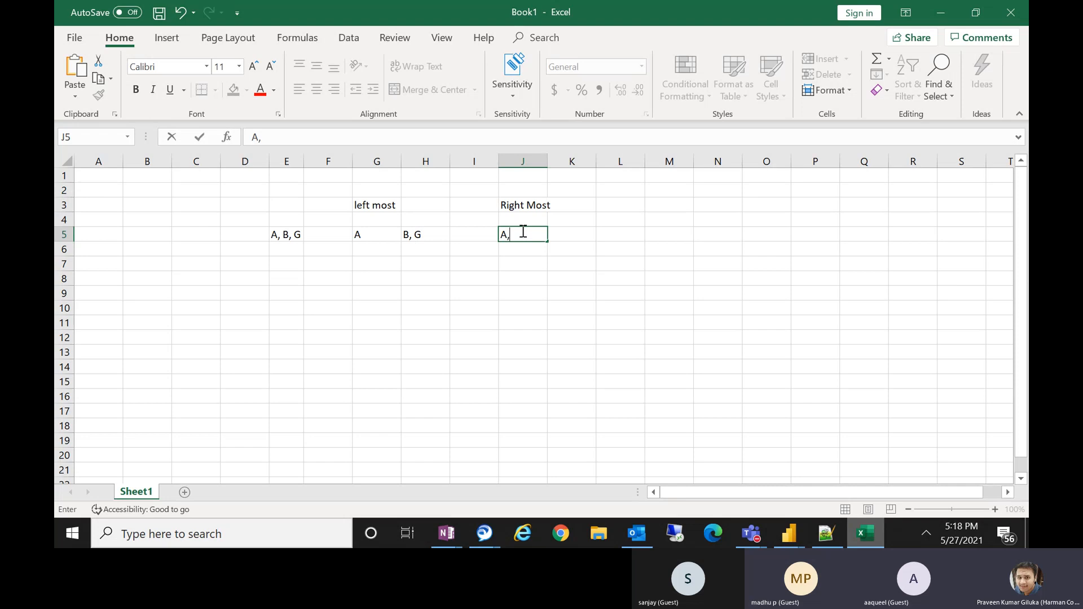
type("B")
left_click(585, 237)
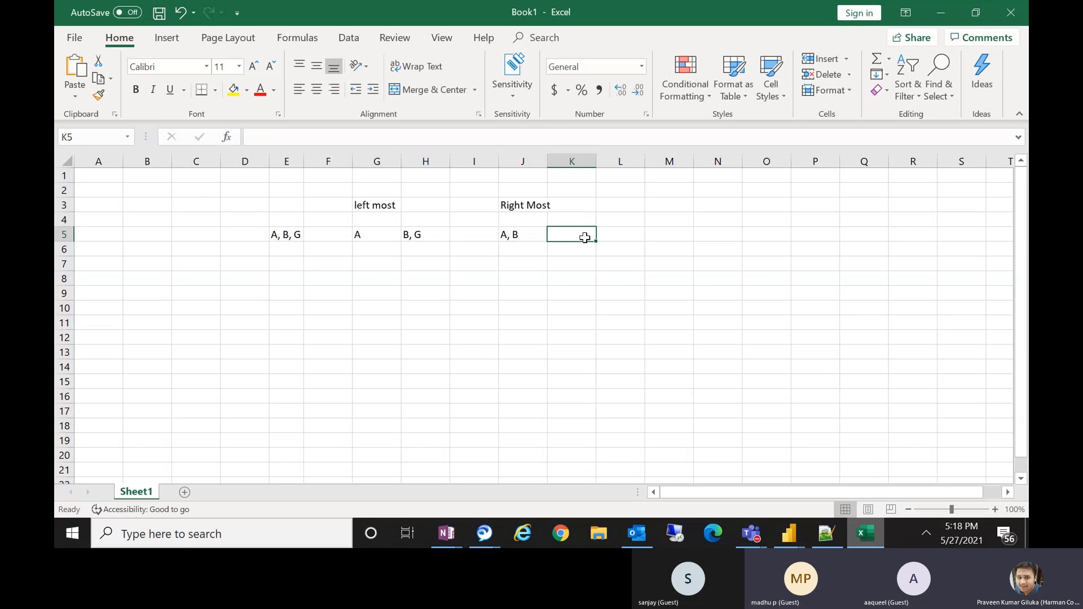
type("G")
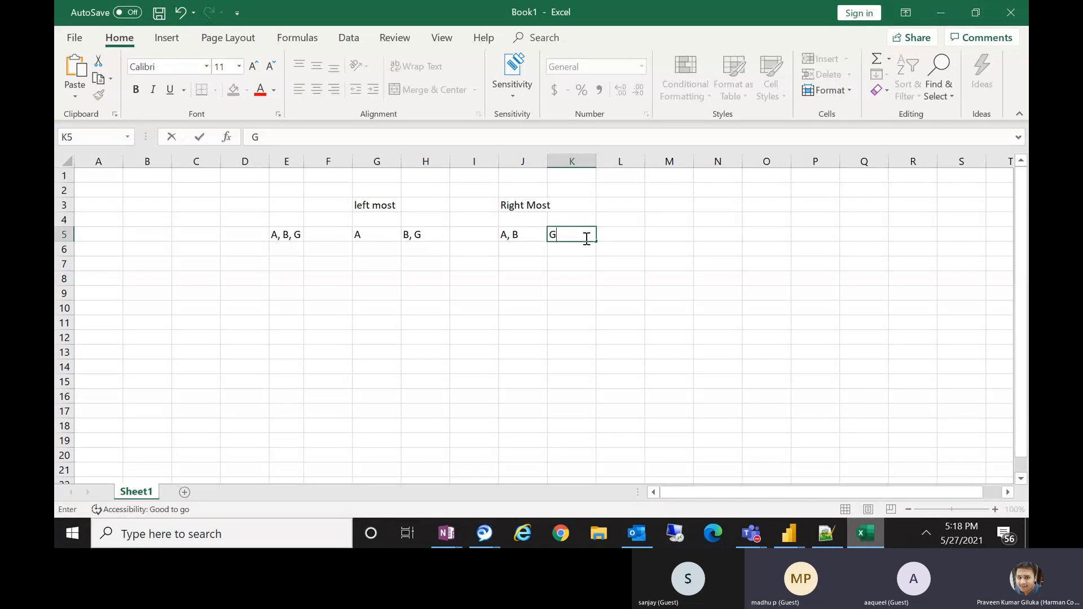
left_click(588, 275)
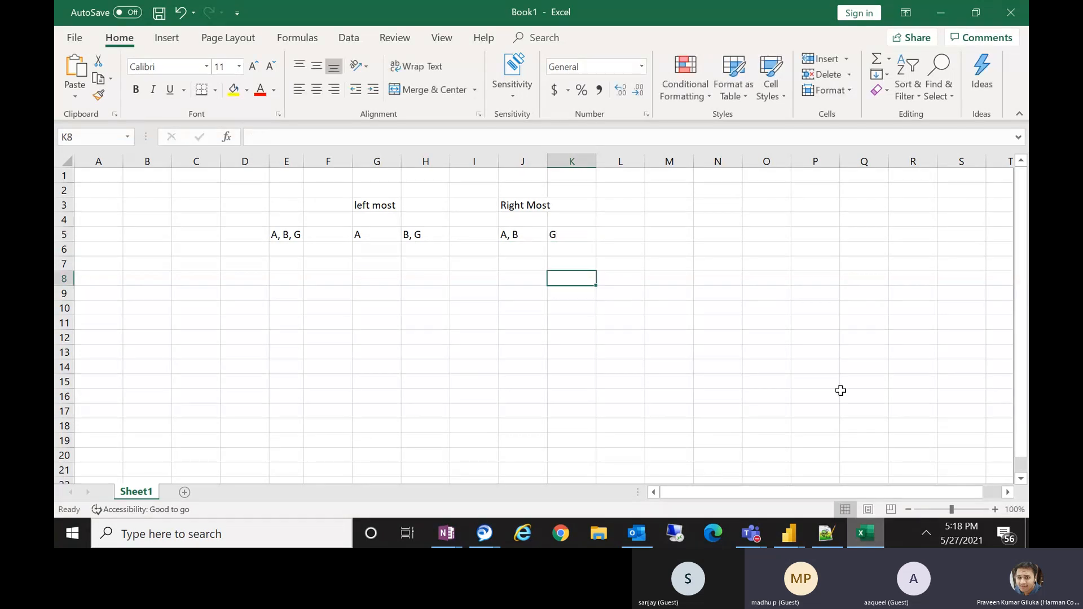
Label cell M3 'Each Occurrence' for the third split example.
left_click(881, 539)
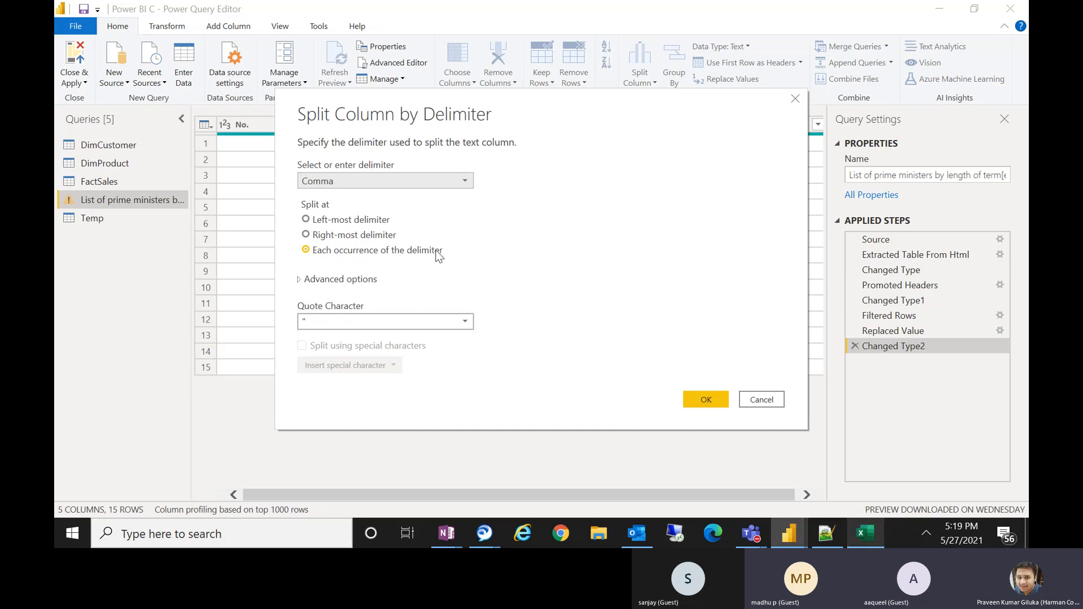
left_click(872, 529)
left_click(675, 207)
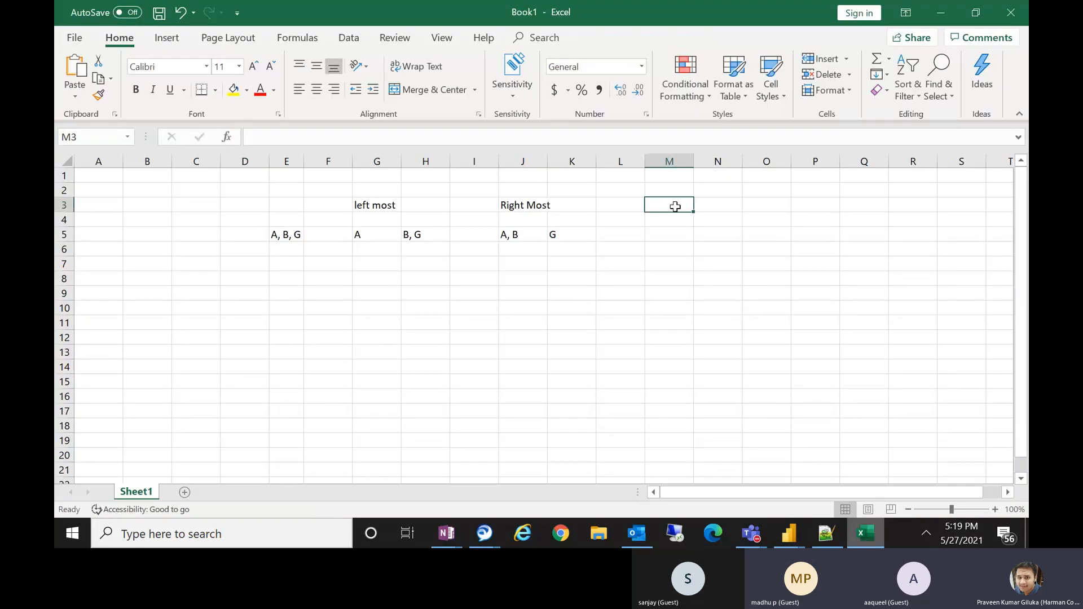
type("Each ")
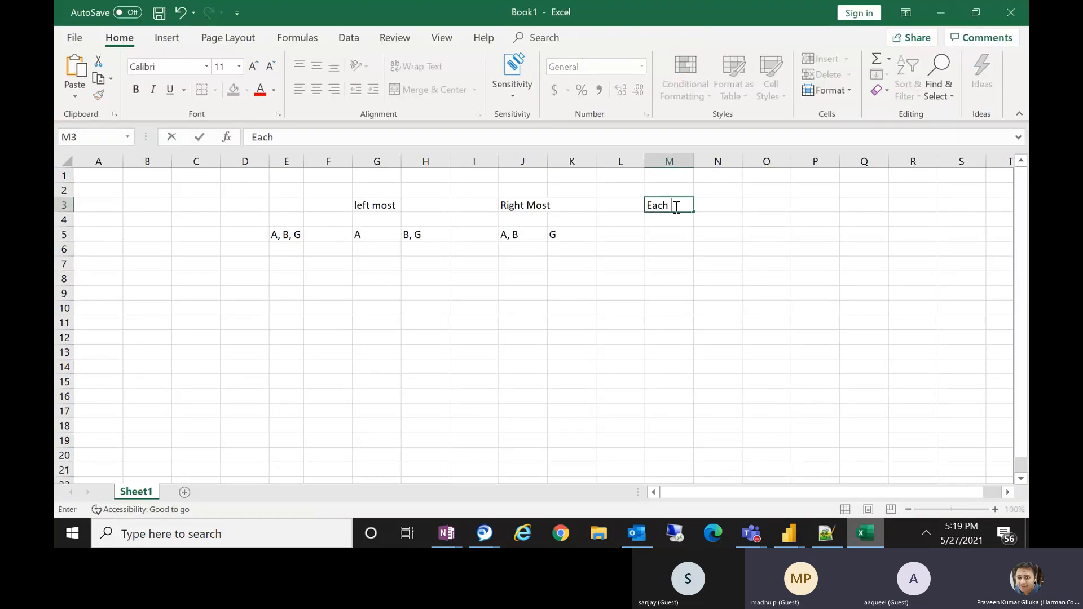
type("Occurrence")
left_click(673, 248)
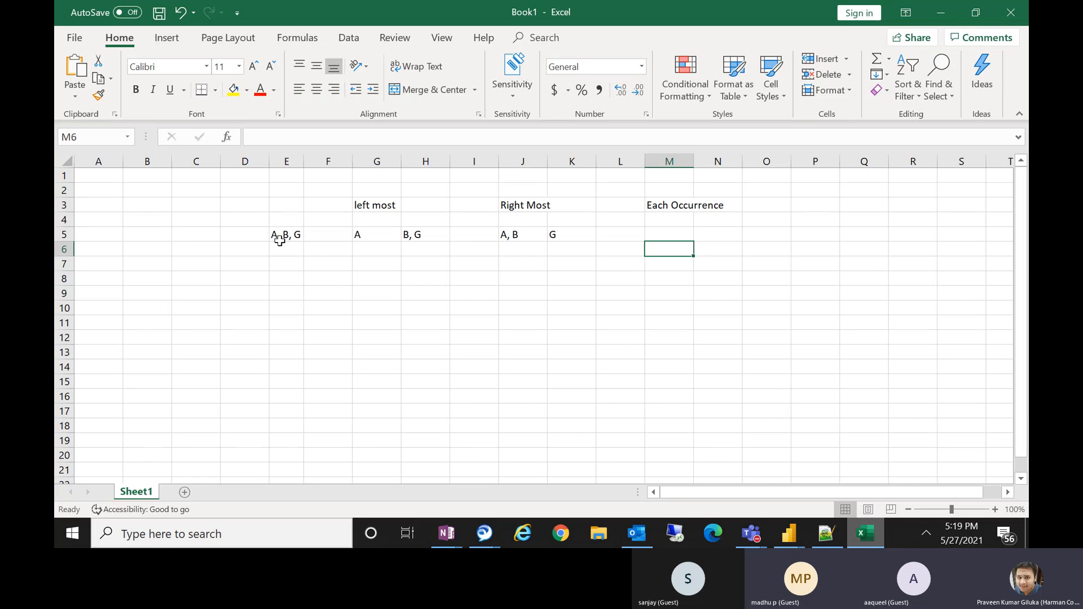
Enter a, b and g in cells M5, N5 and O5 to show splitting at each occurrence.
left_click(651, 231)
type("a")
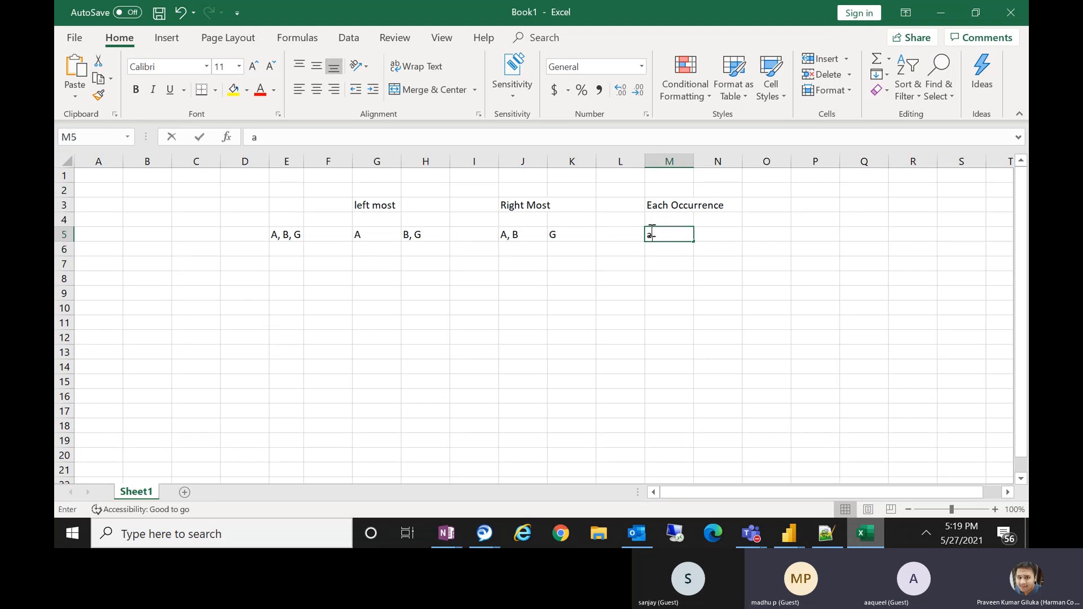
left_click(715, 236)
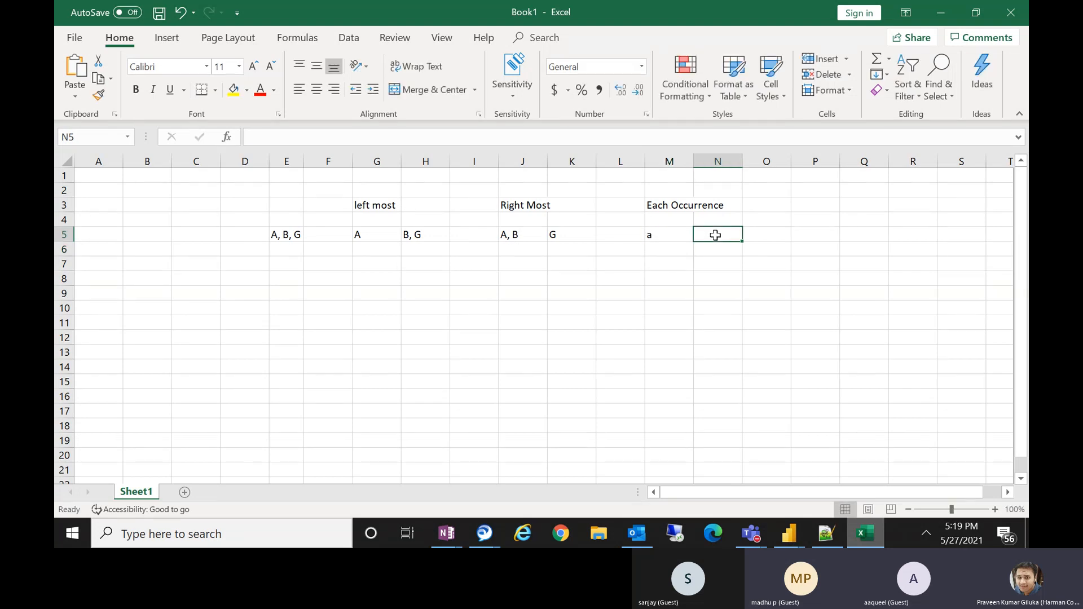
type("b")
left_click(782, 236)
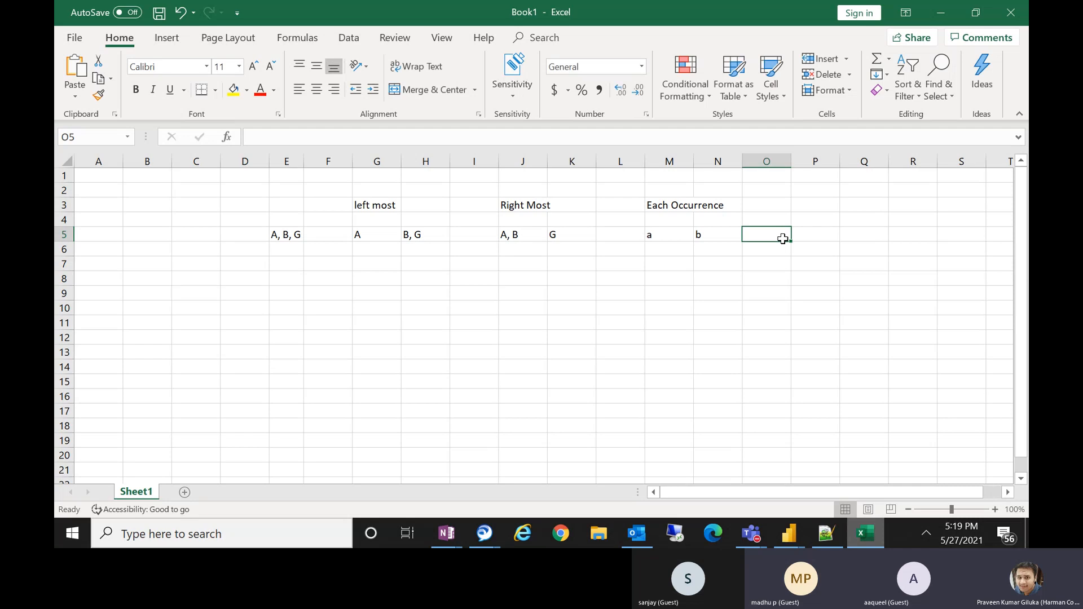
type("g")
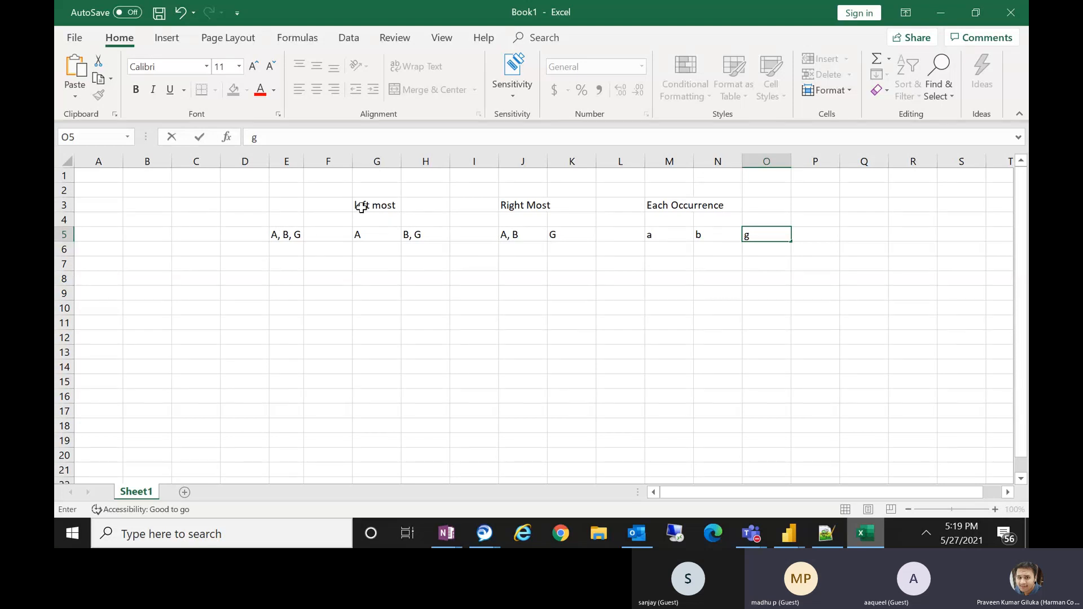
Review the left-most, right-most and each-occurrence split examples against the source value in E5.
left_click_drag(361, 207, 742, 235)
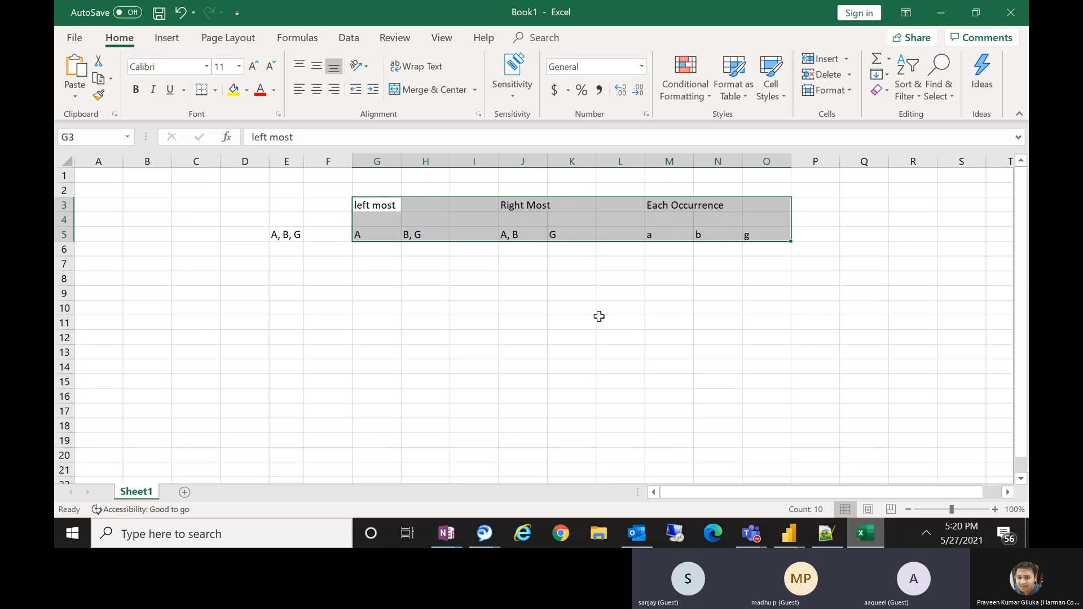
left_click(590, 291)
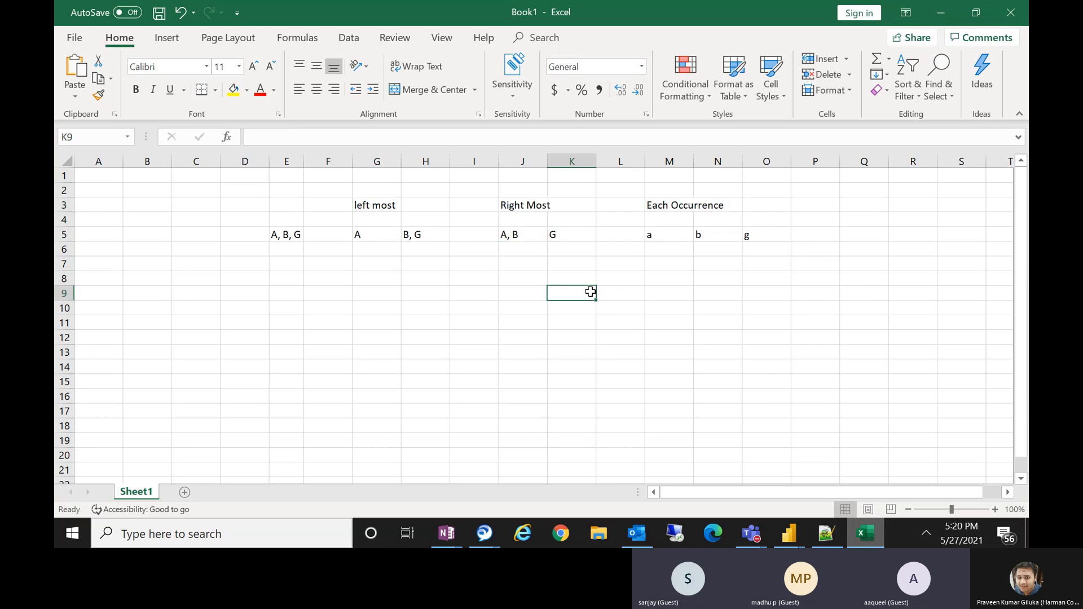
left_click(384, 209)
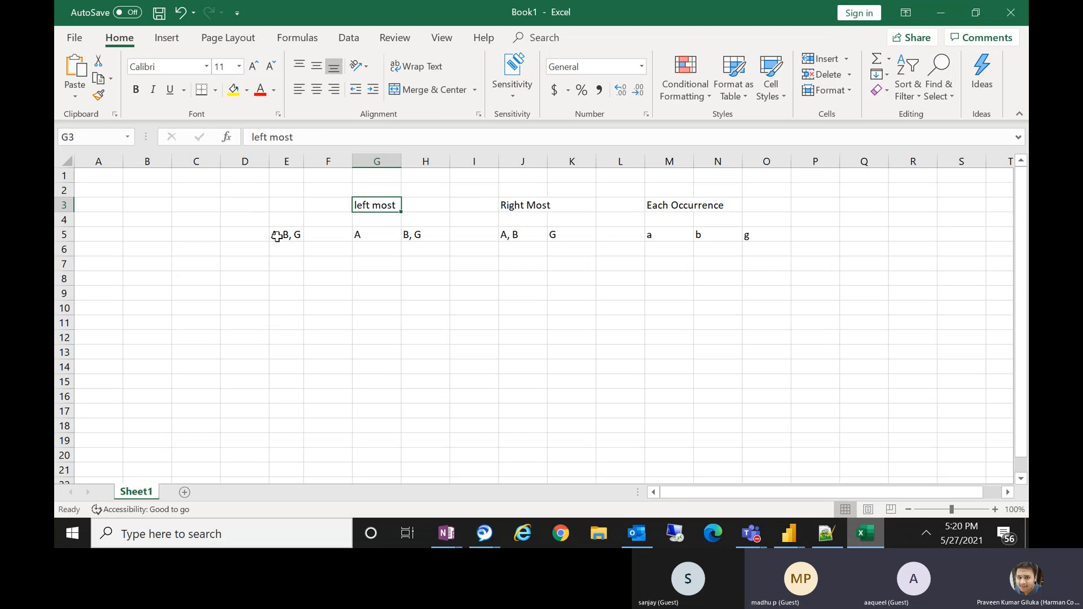
left_click(281, 238)
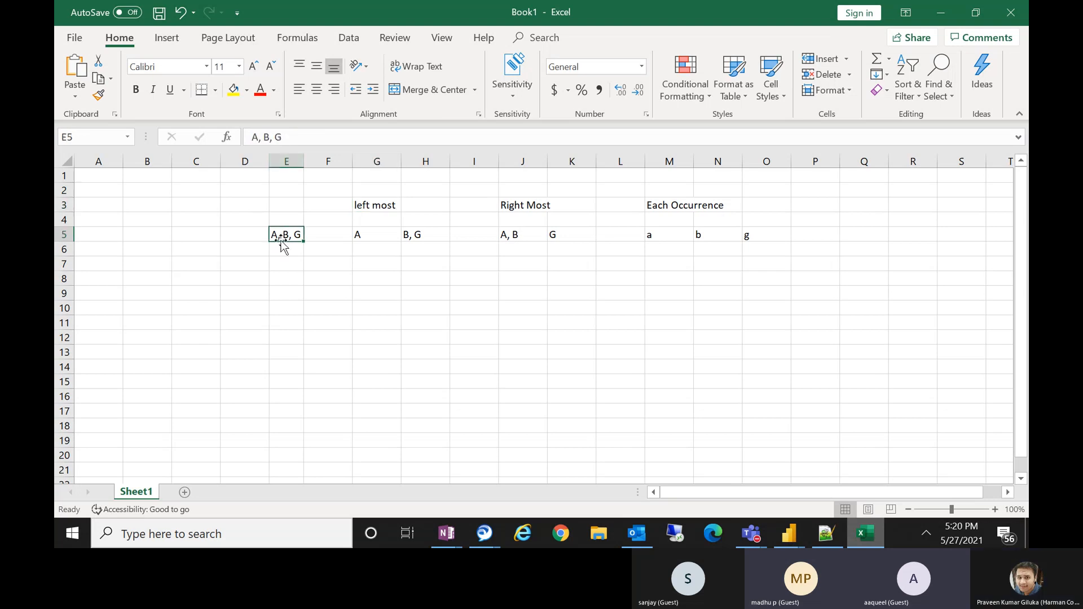
left_click(260, 139)
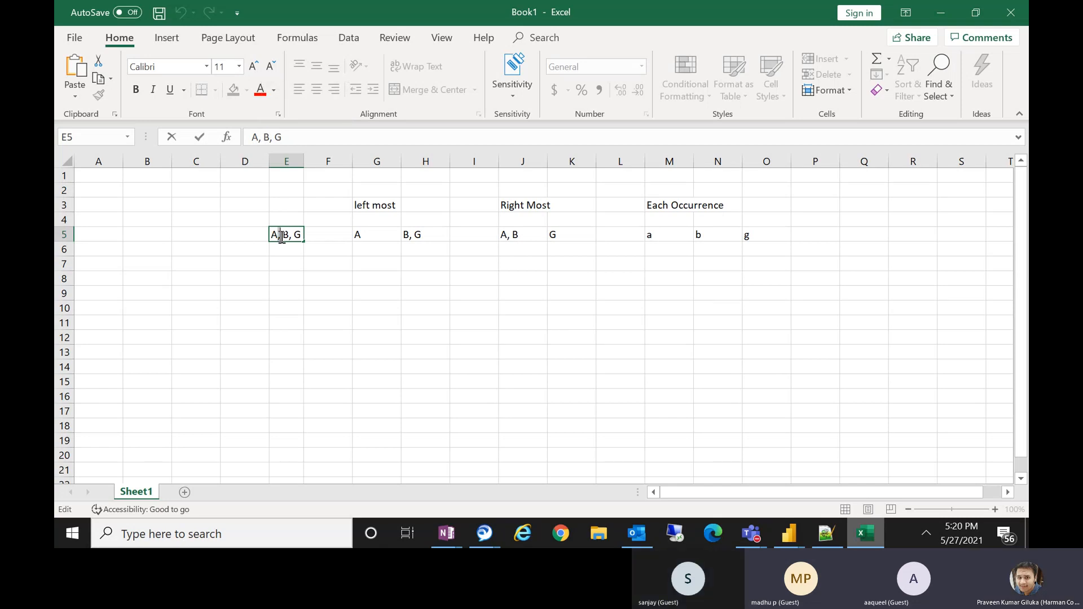
left_click_drag(278, 235, 282, 236)
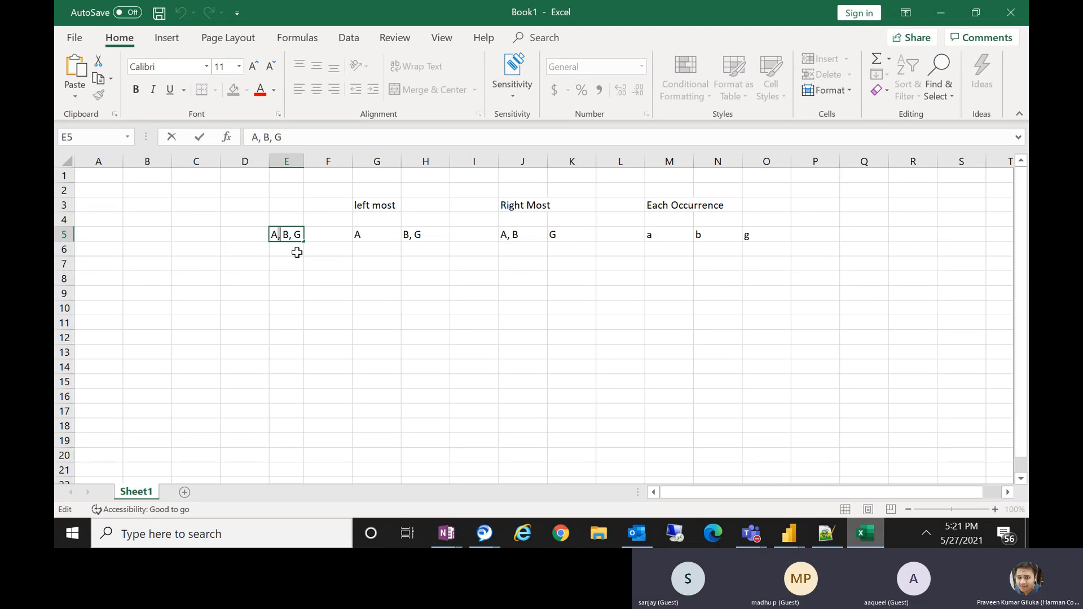
Switch to the Power Query Editor and split the Length of term column by comma at the left-most delimiter.
left_click(797, 536)
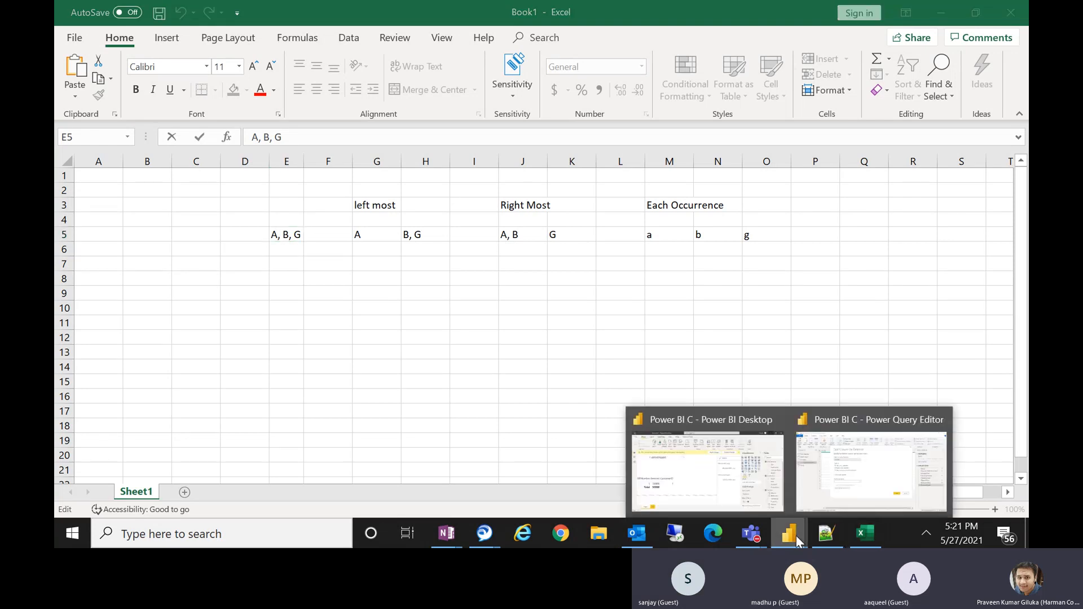
left_click(872, 471)
left_click(763, 399)
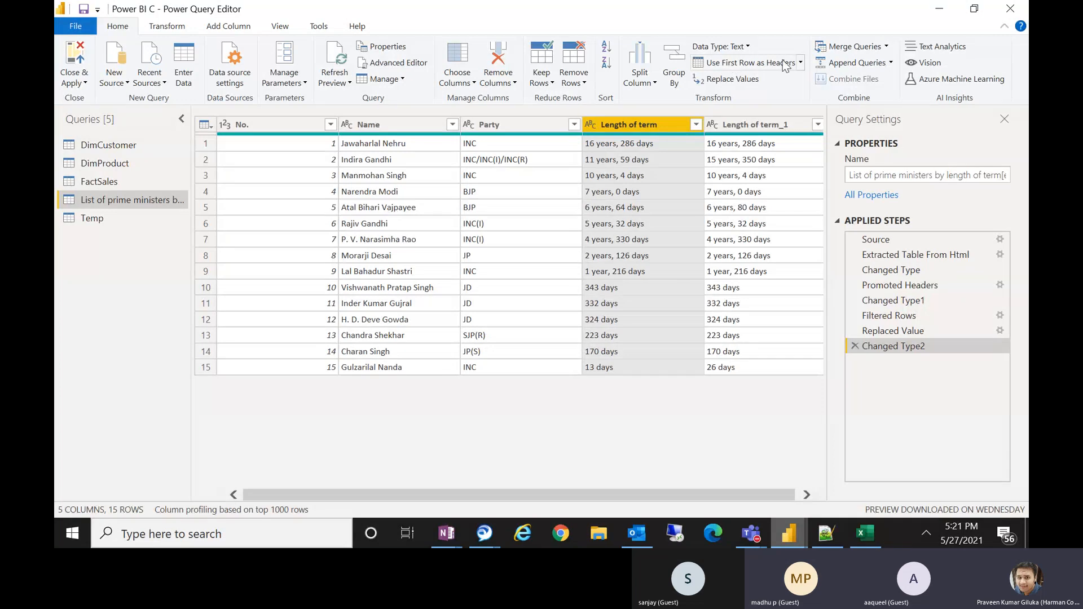
left_click(654, 81)
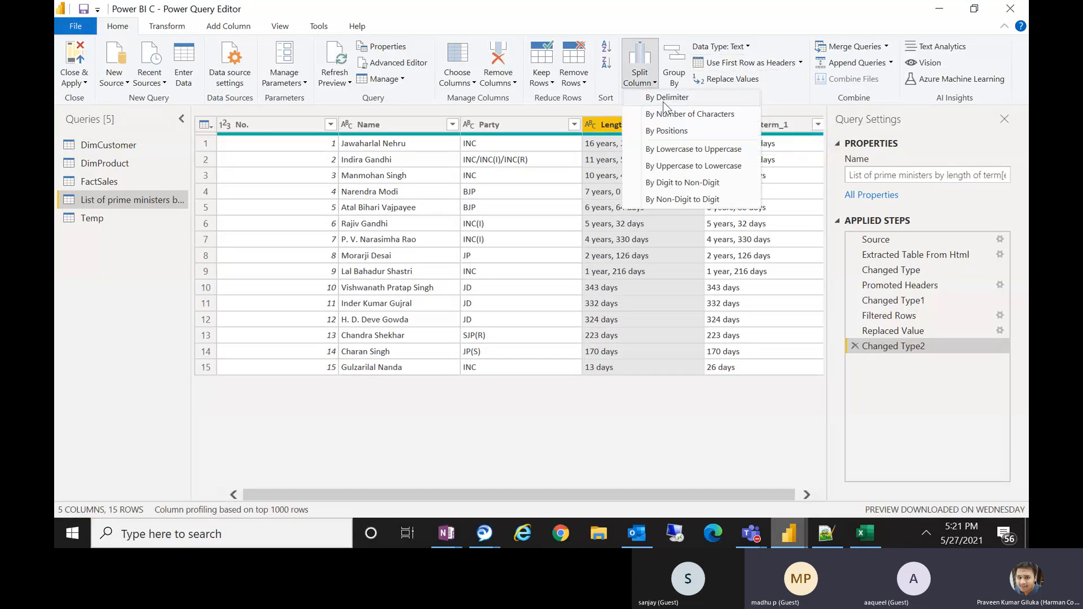
left_click(662, 101)
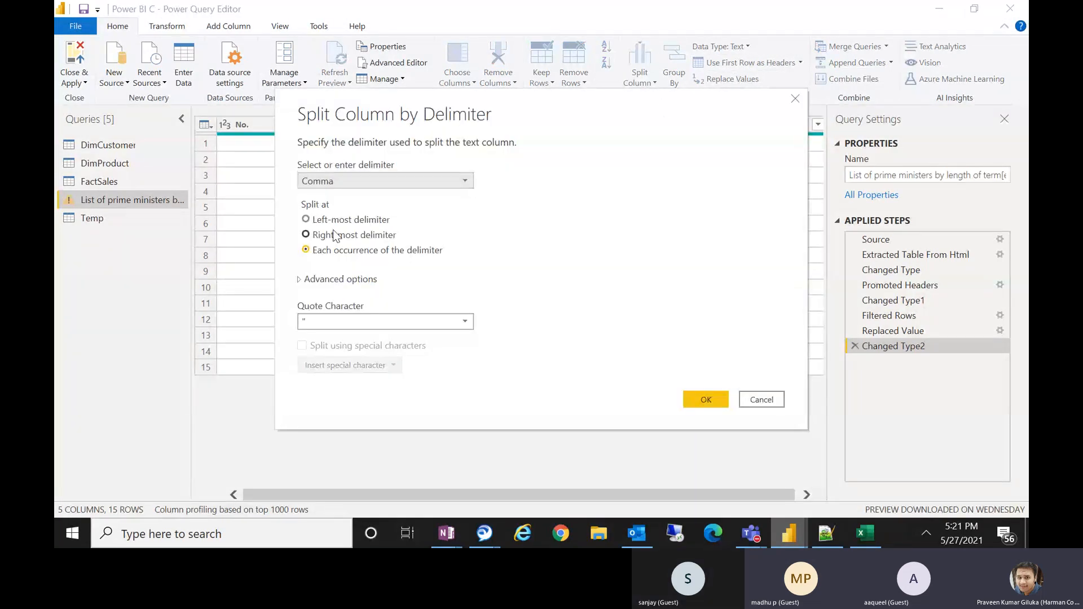
left_click(309, 221)
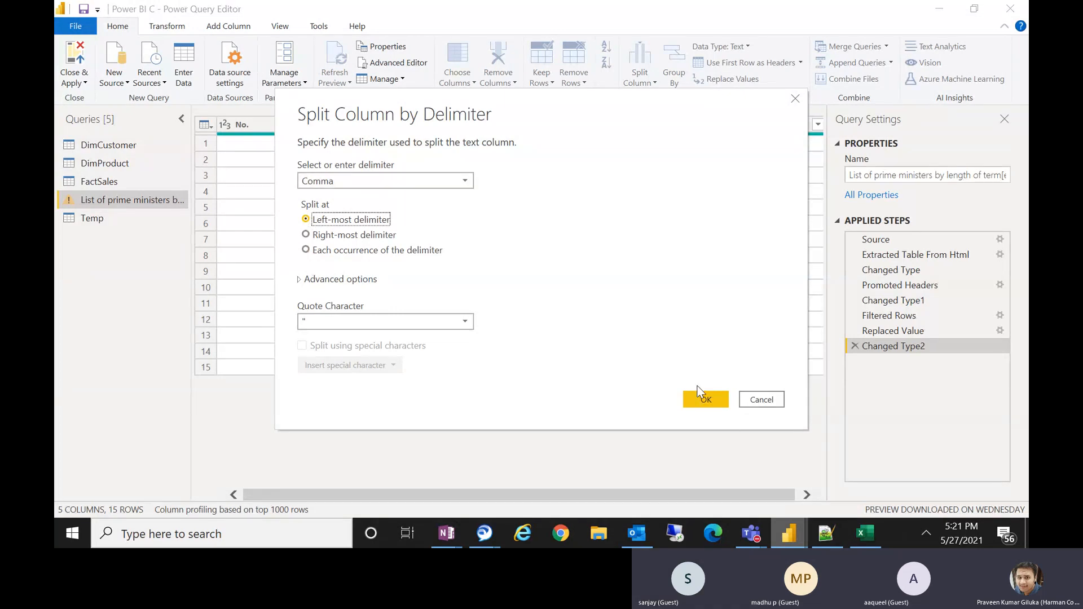
left_click(712, 405)
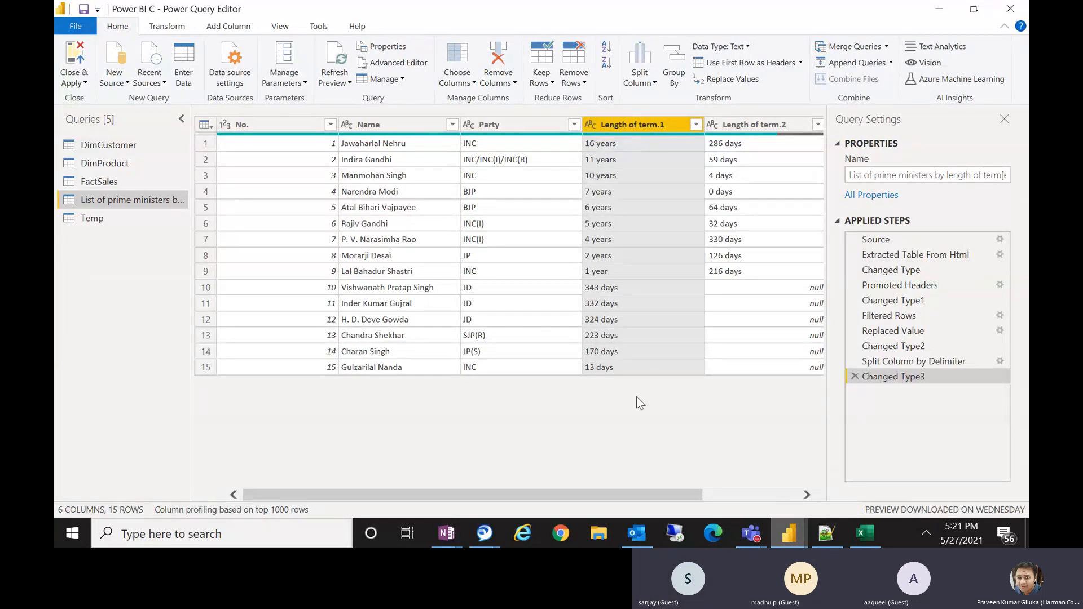
Scroll through the table to examine the new split columns of the term length.
left_click_drag(624, 490, 762, 486)
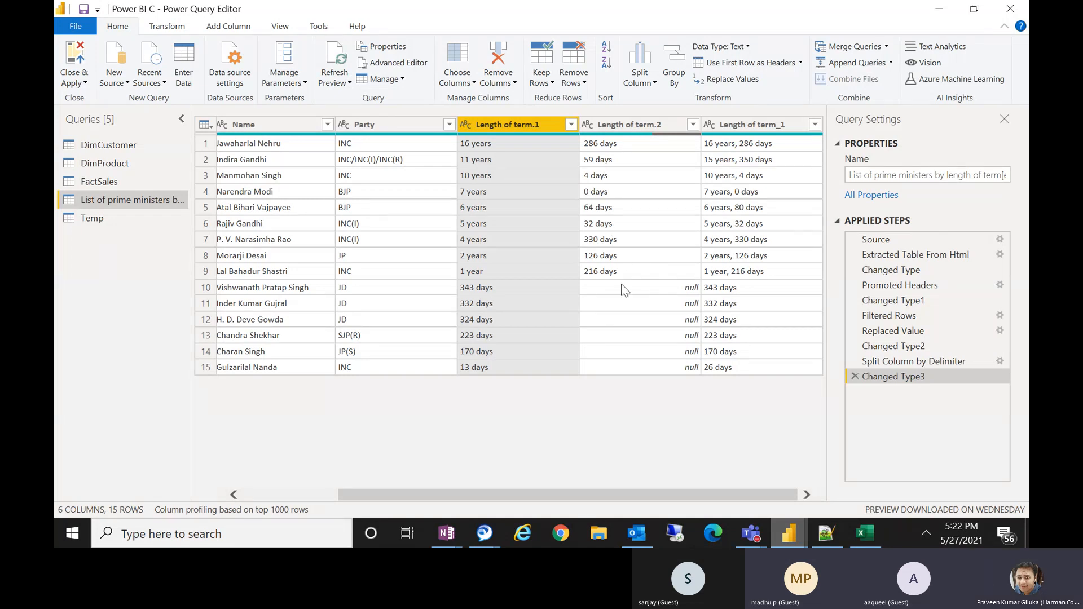
left_click(517, 292)
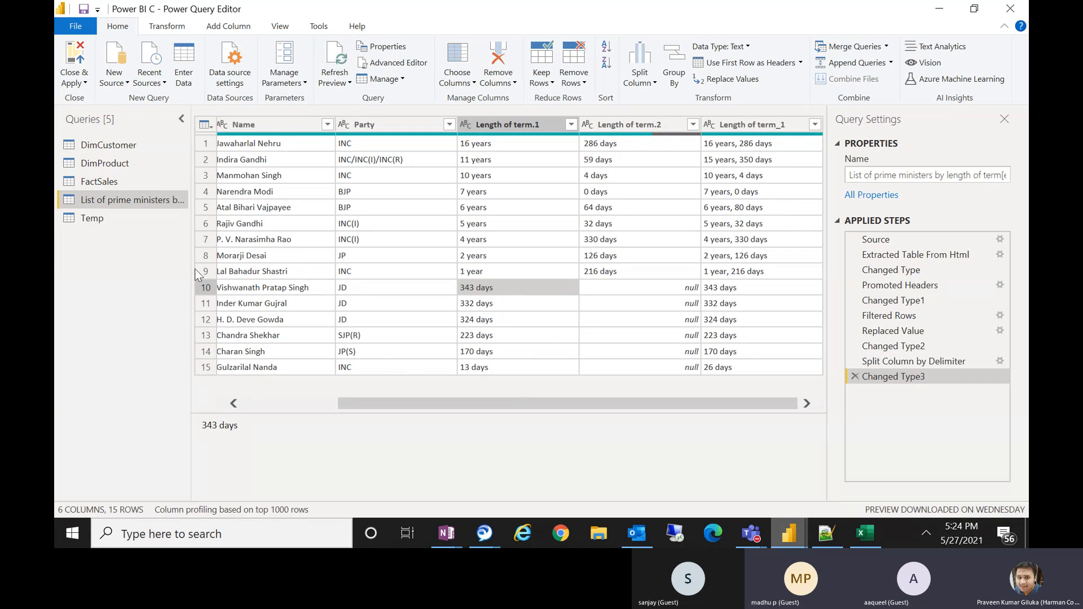
left_click(178, 32)
left_click(227, 29)
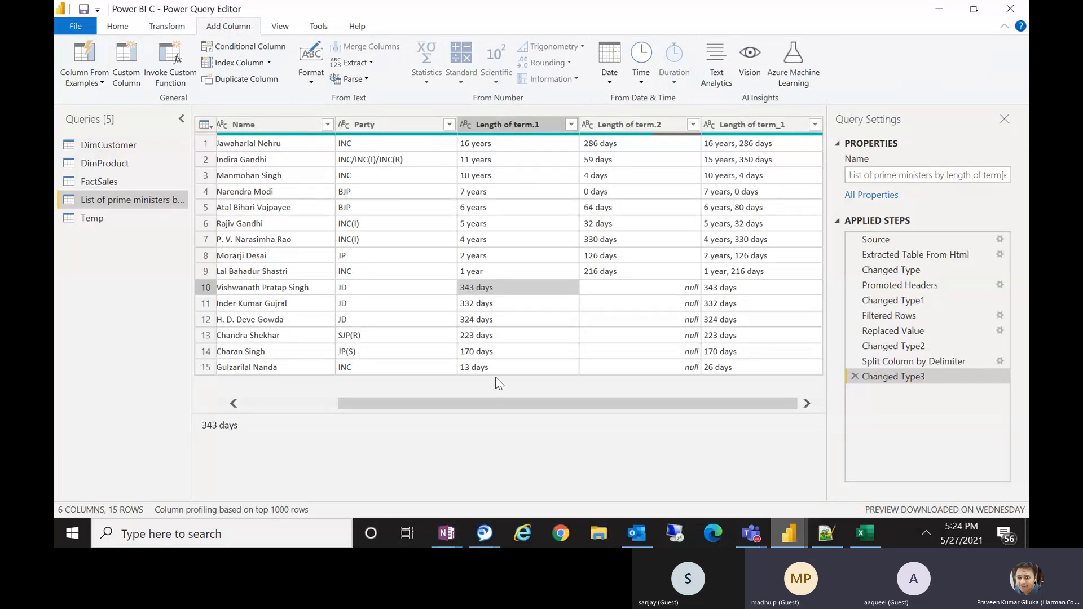
left_click_drag(498, 403, 315, 411)
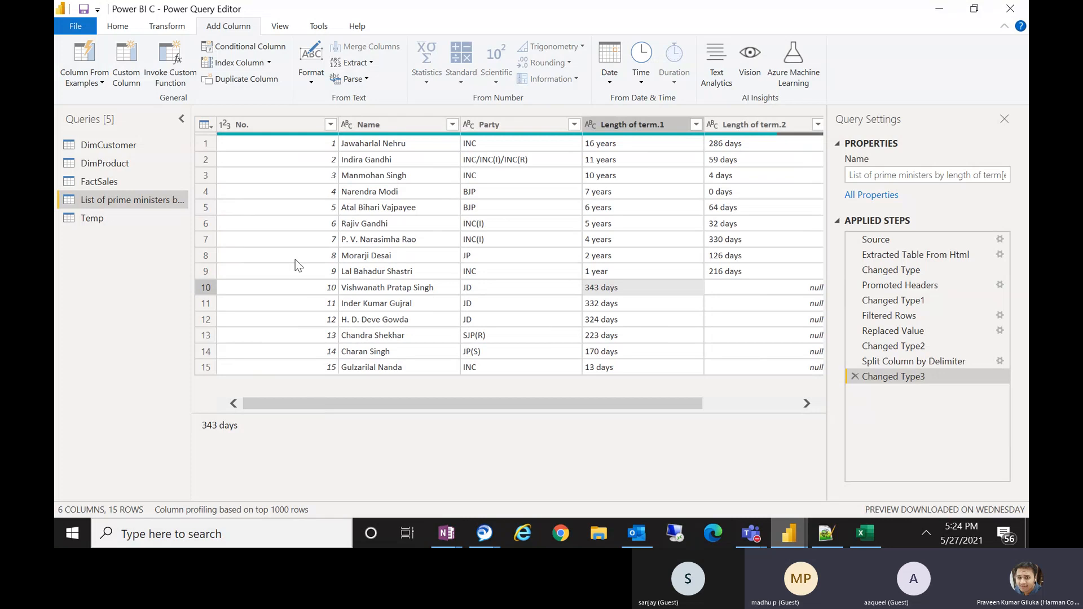
Browse the DimProduct, Temp, FactSales and DimCustomer queries, then return to the prime ministers query.
left_click(134, 162)
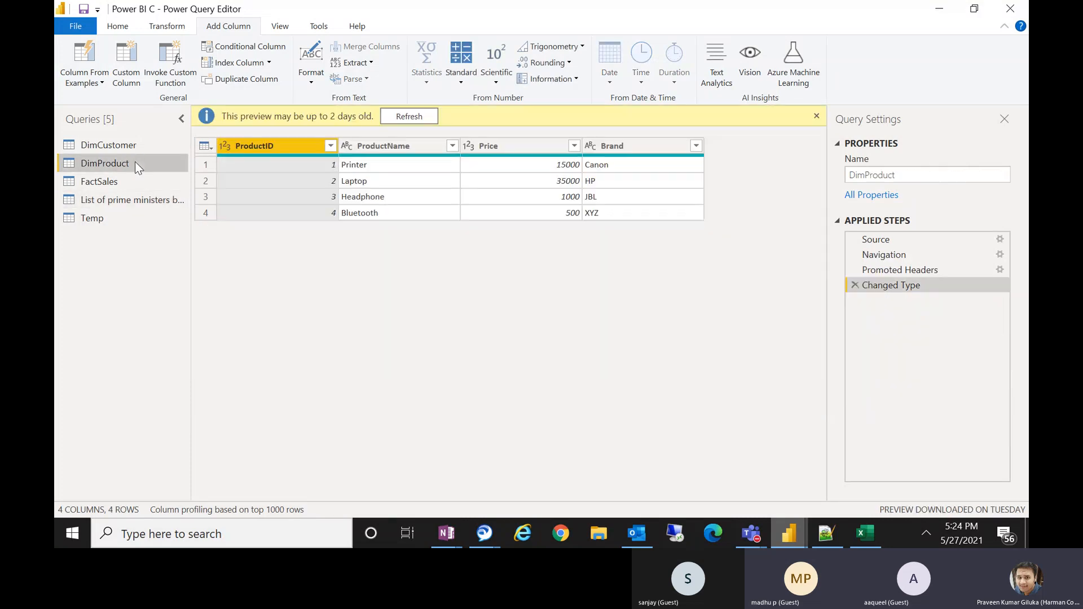
left_click(117, 210)
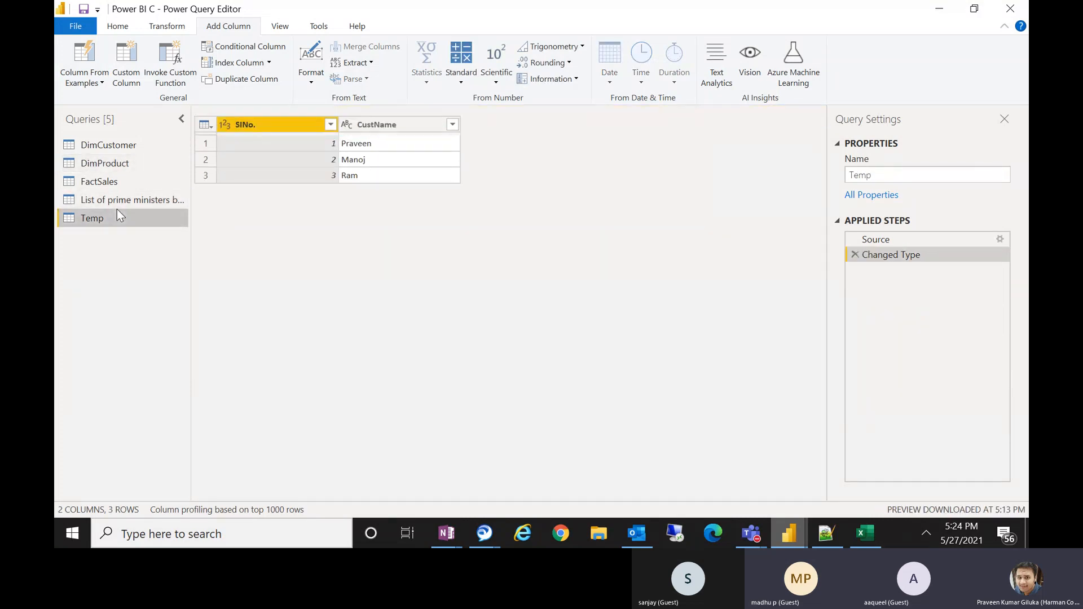
left_click(117, 183)
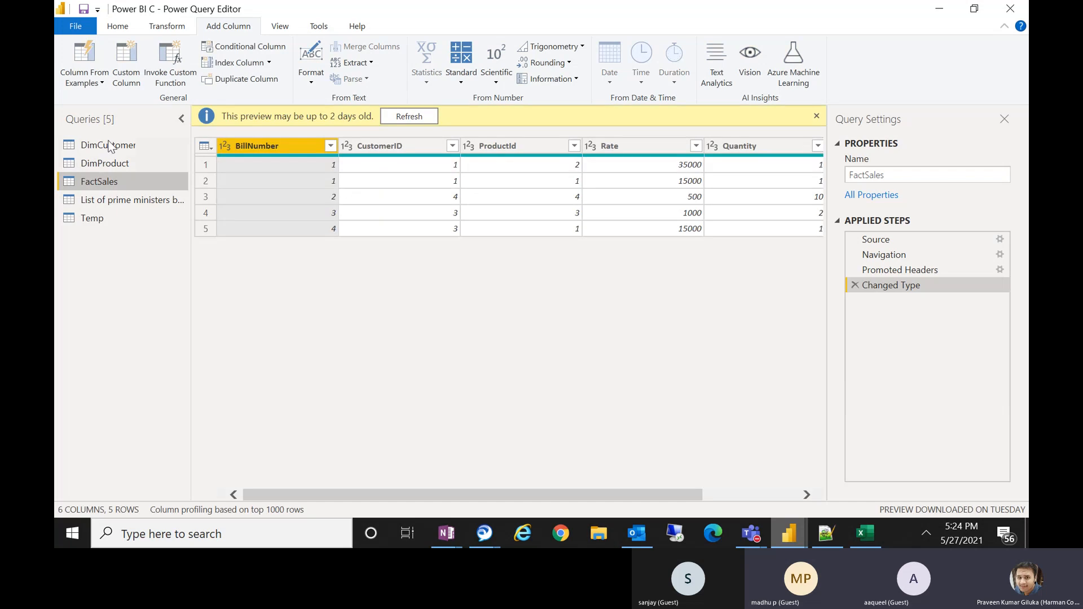
left_click(109, 145)
left_click(109, 163)
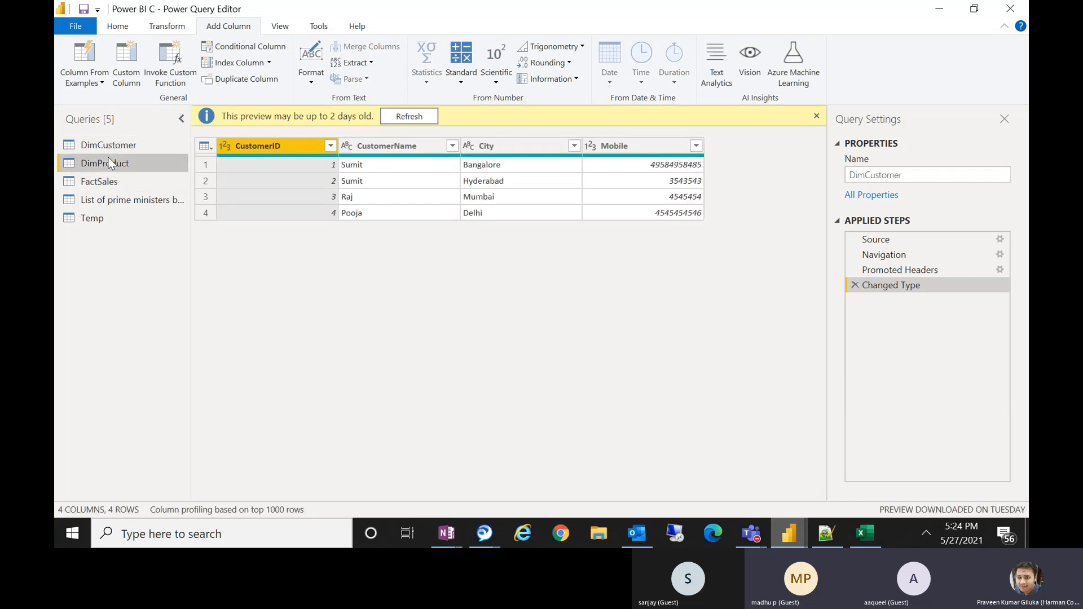
left_click(113, 184)
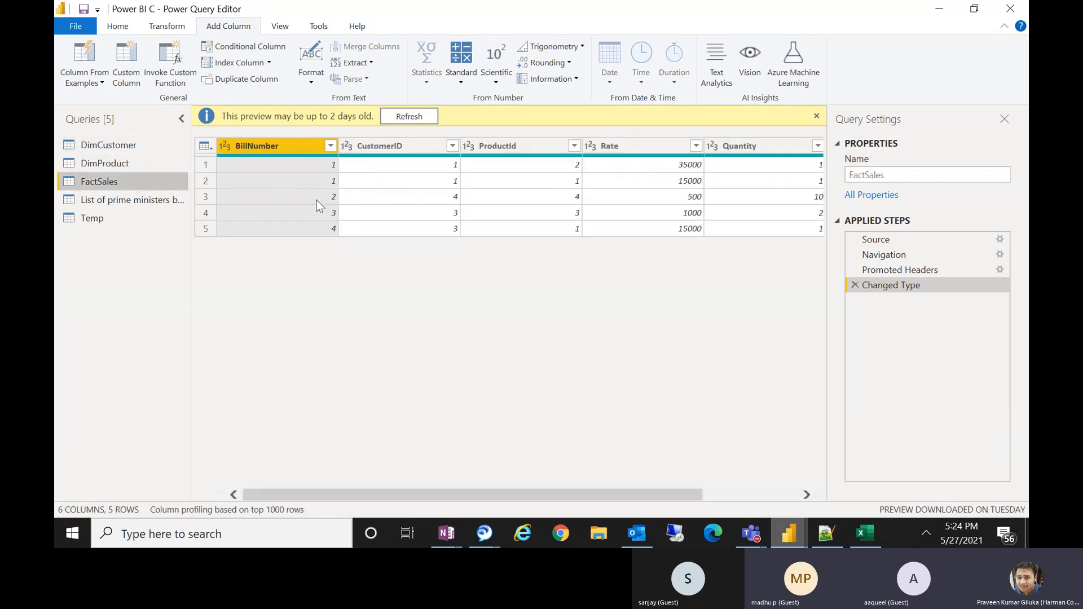
left_click(166, 208)
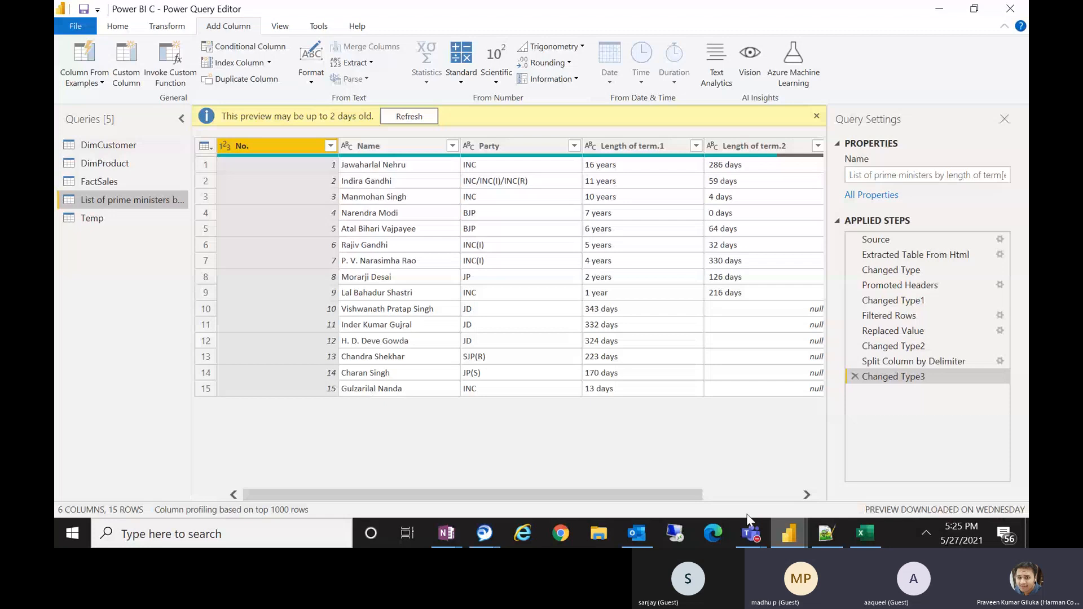
left_click(754, 536)
left_click(786, 455)
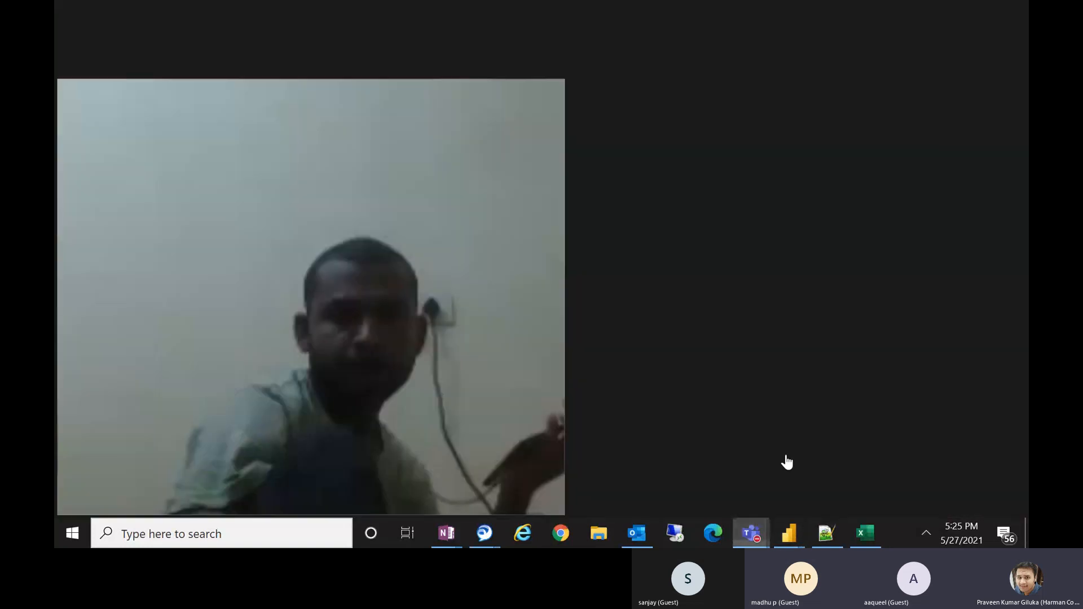
left_click(967, 257)
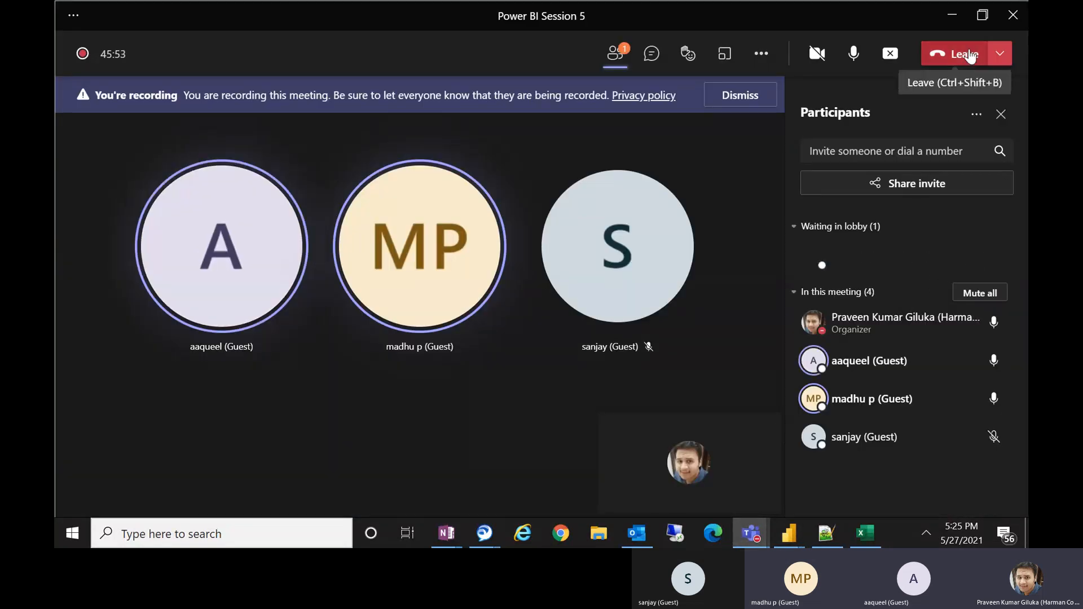
Remove the No. column from the prime ministers table.
left_click(952, 16)
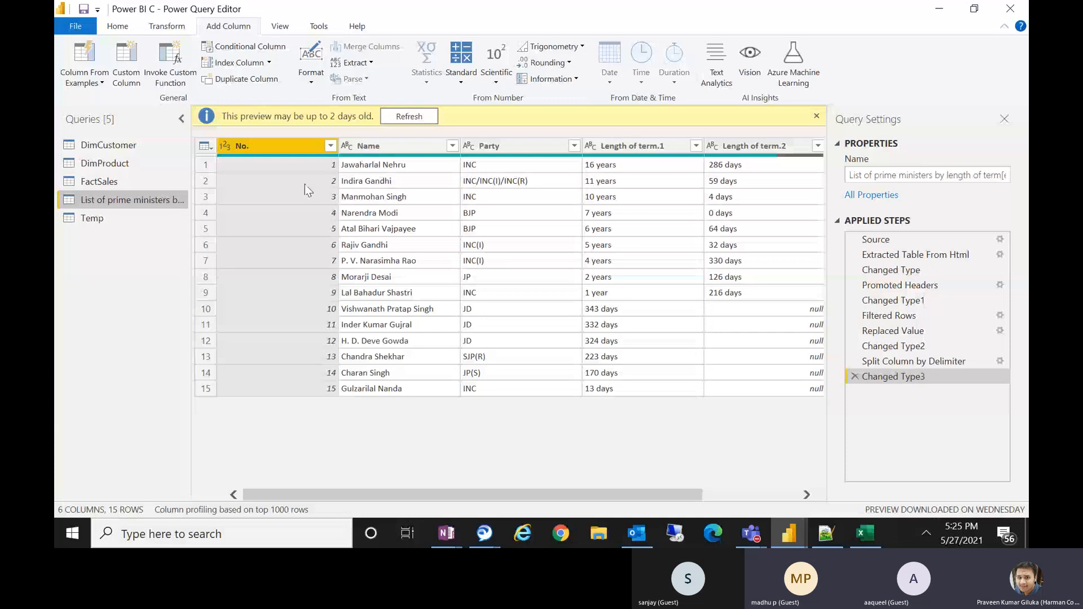
right_click(283, 149)
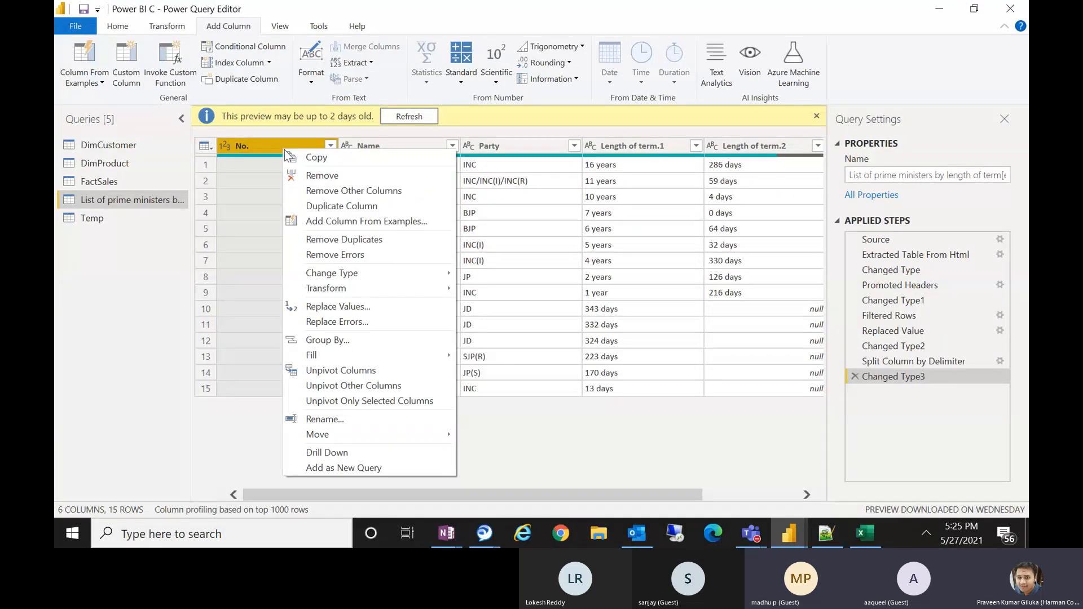
left_click(325, 176)
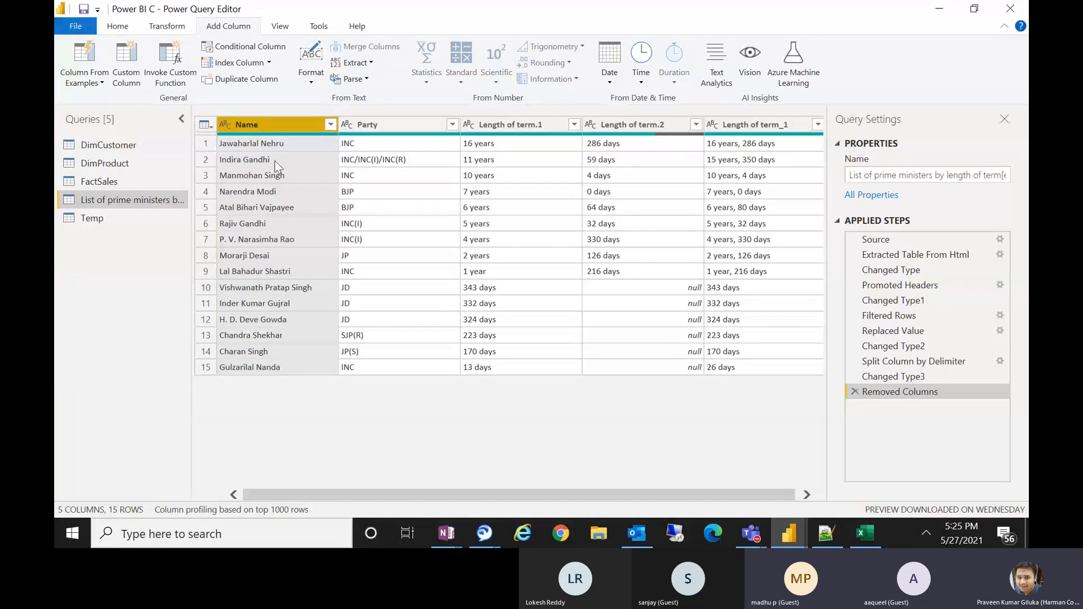
Add an index column starting from 0 and another index column starting from 1.
left_click(271, 65)
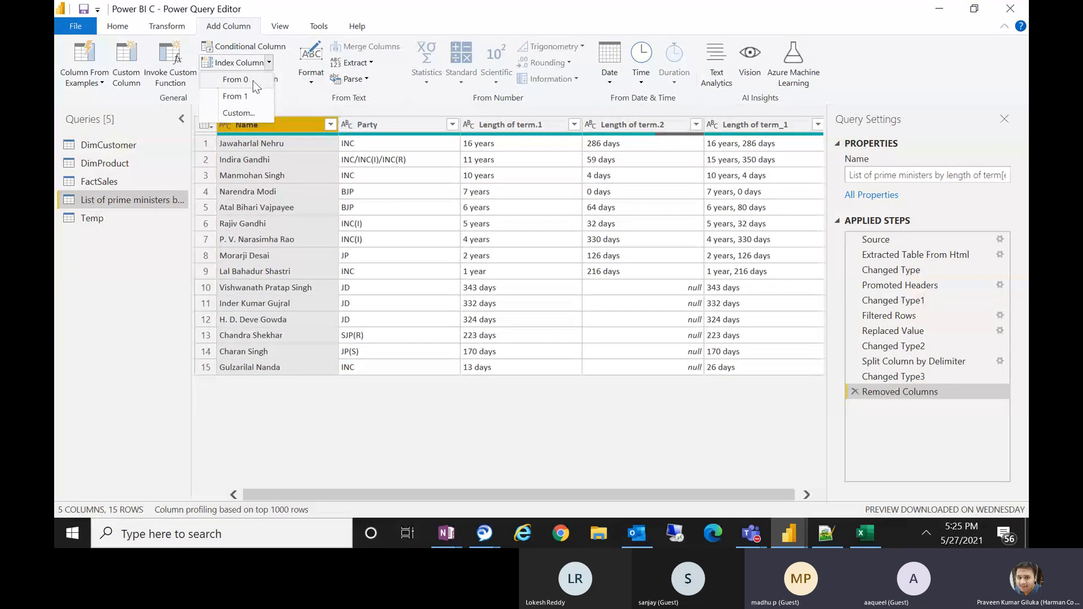
left_click(253, 80)
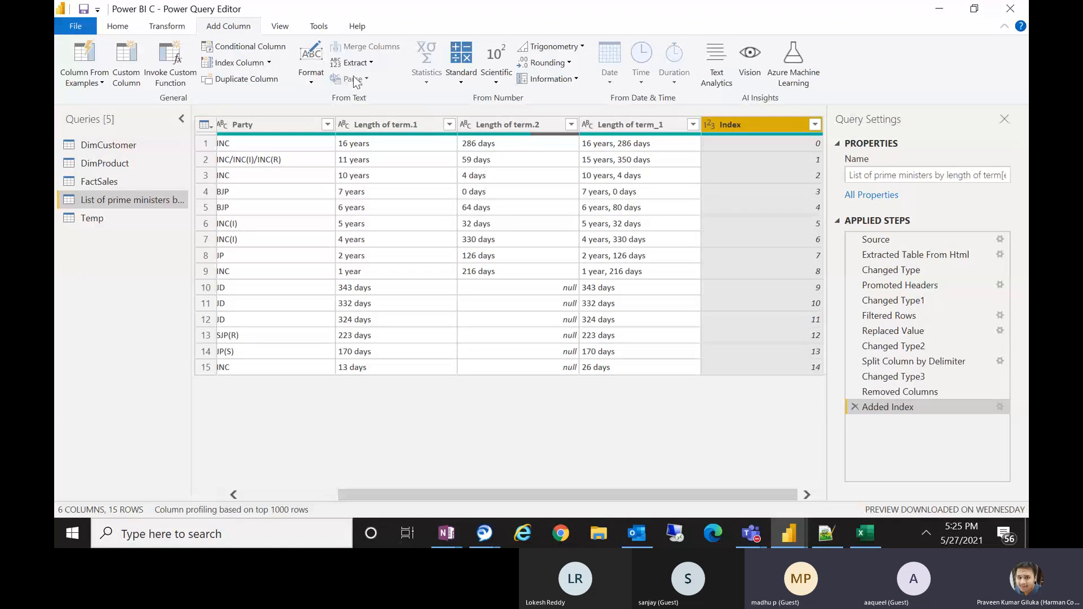
left_click(270, 62)
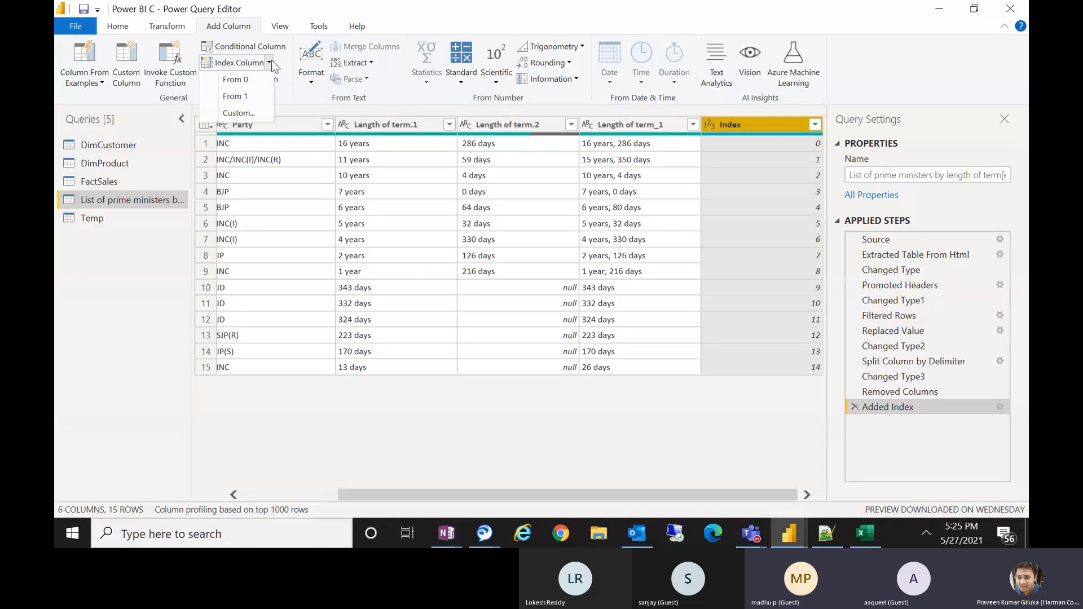
left_click(248, 101)
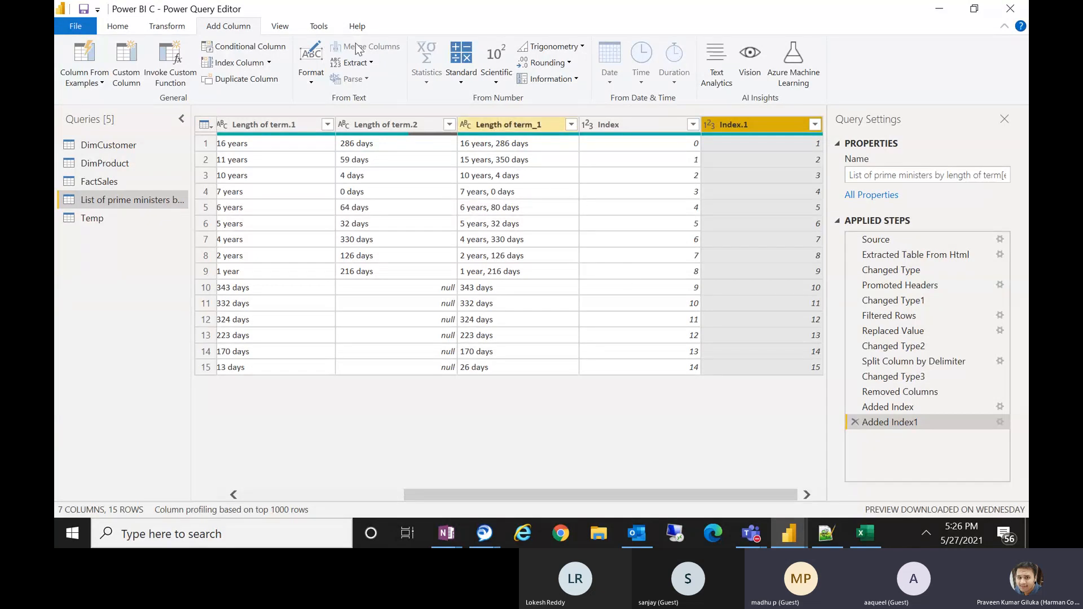
Add a custom index column with starting index 100 and increment 1.
left_click(269, 64)
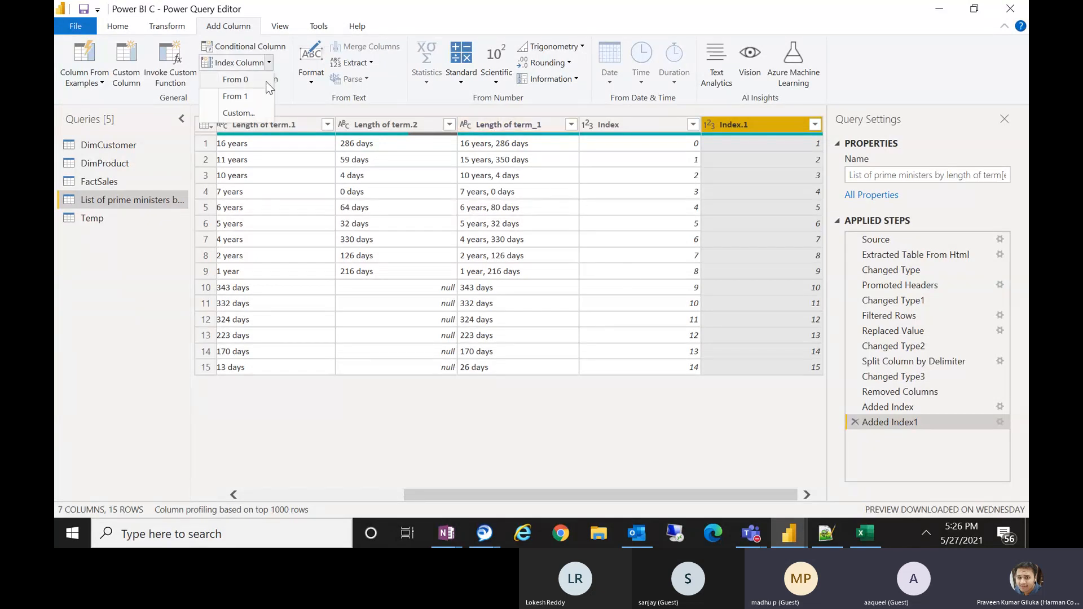
left_click(243, 115)
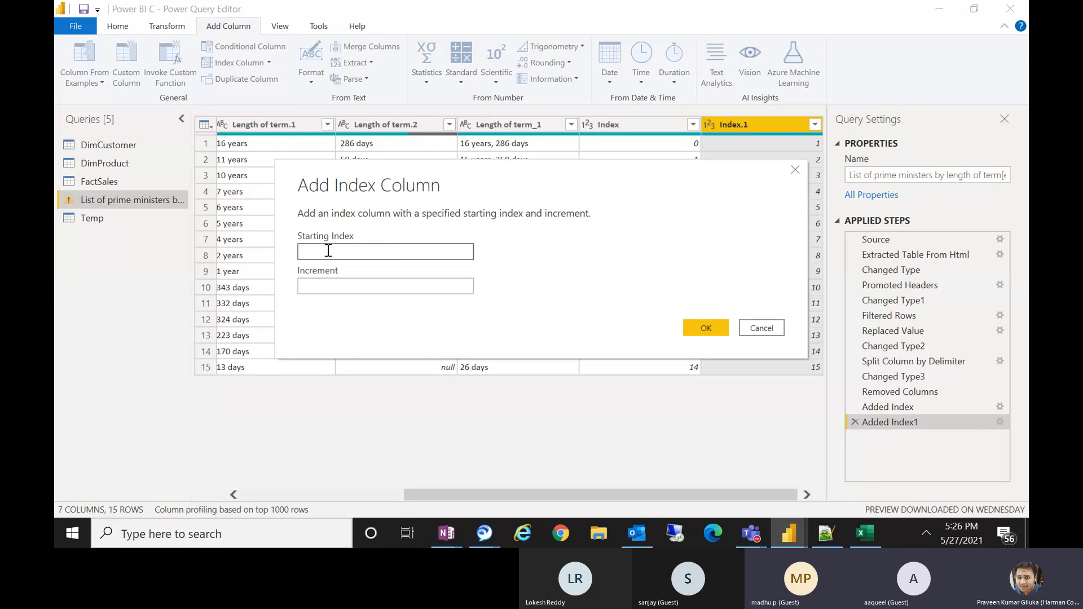
type("100")
left_click(365, 288)
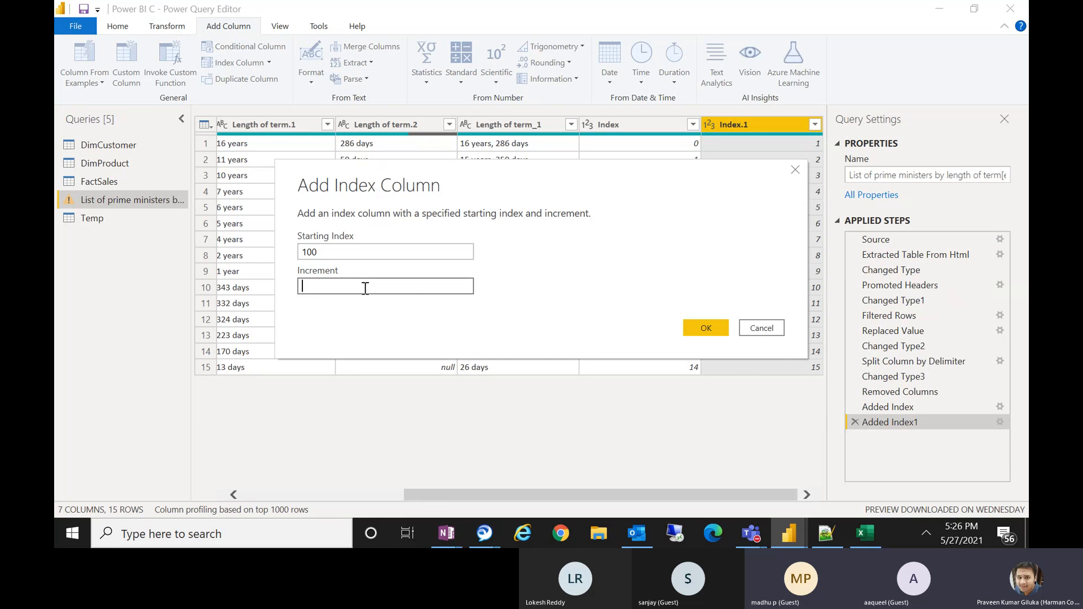
type("1")
left_click(700, 327)
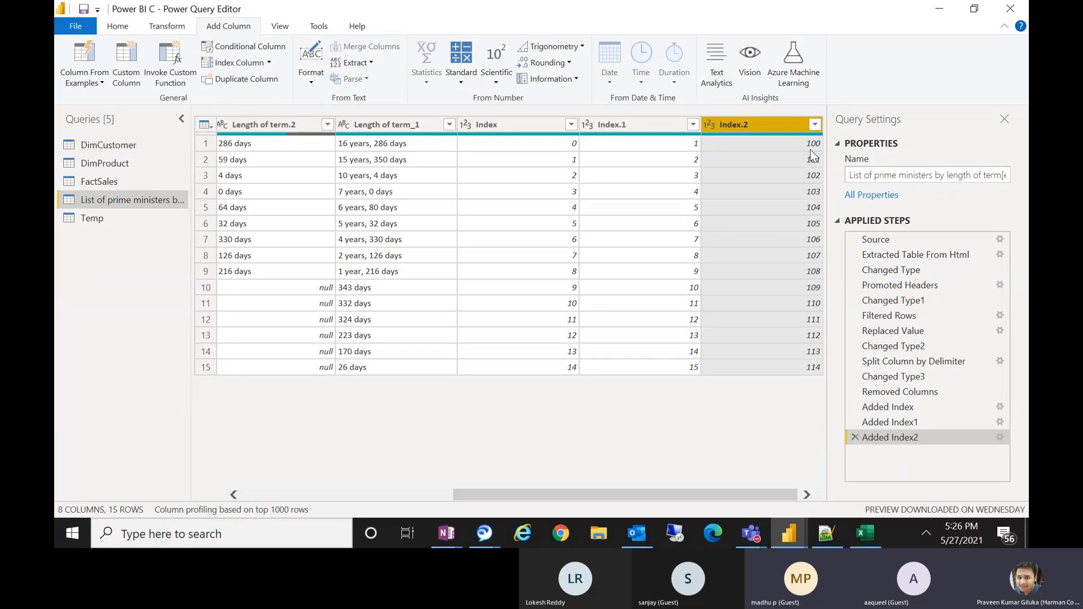
Edit the custom index step to change its increment to 5.
left_click(1003, 440)
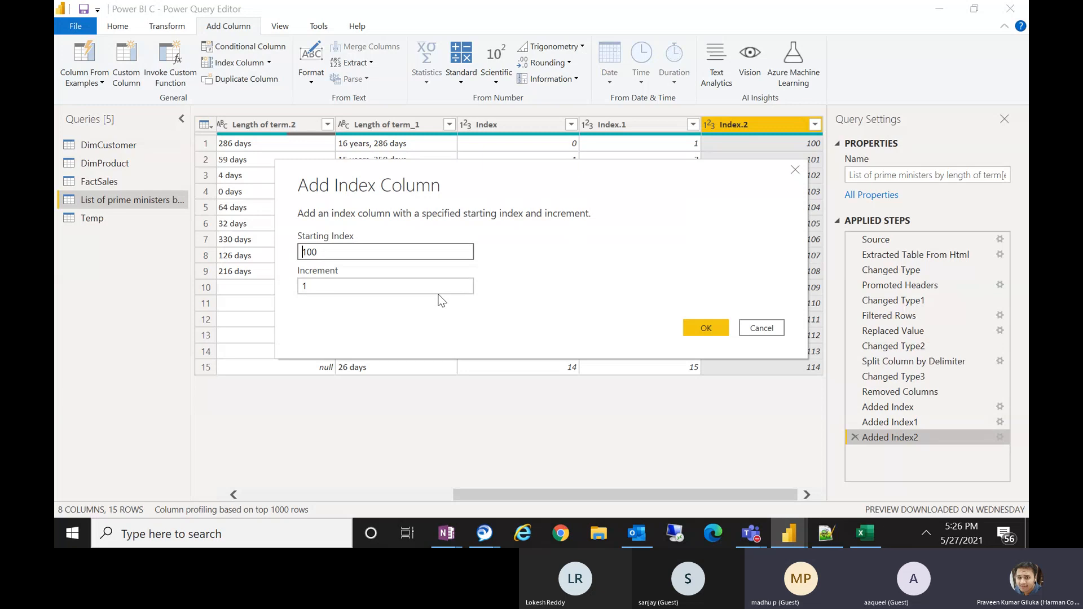
left_click(360, 290)
key("BackSpace")
type("5")
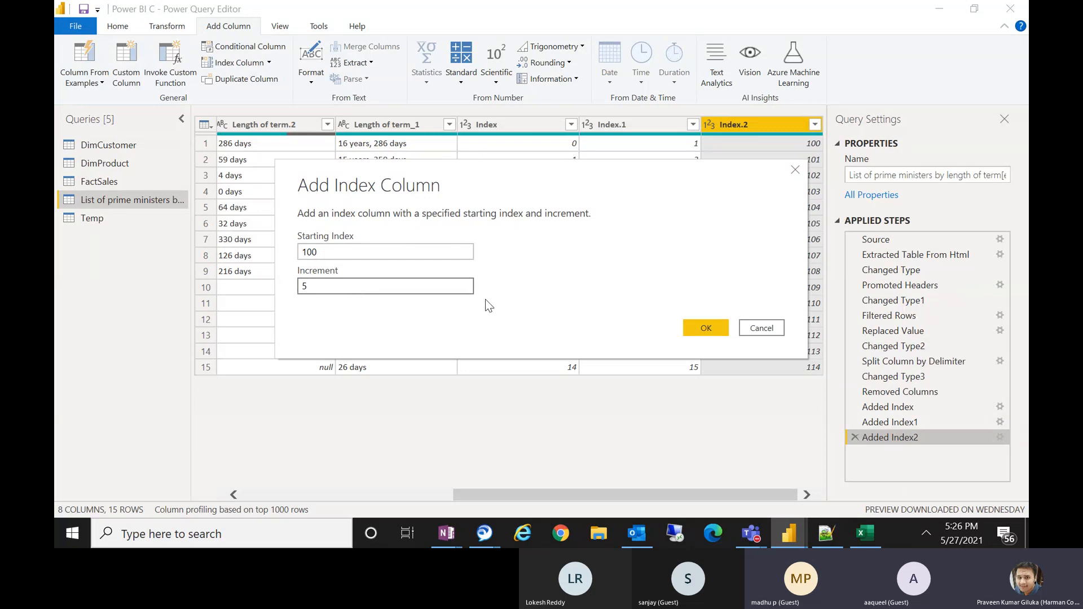
left_click(714, 327)
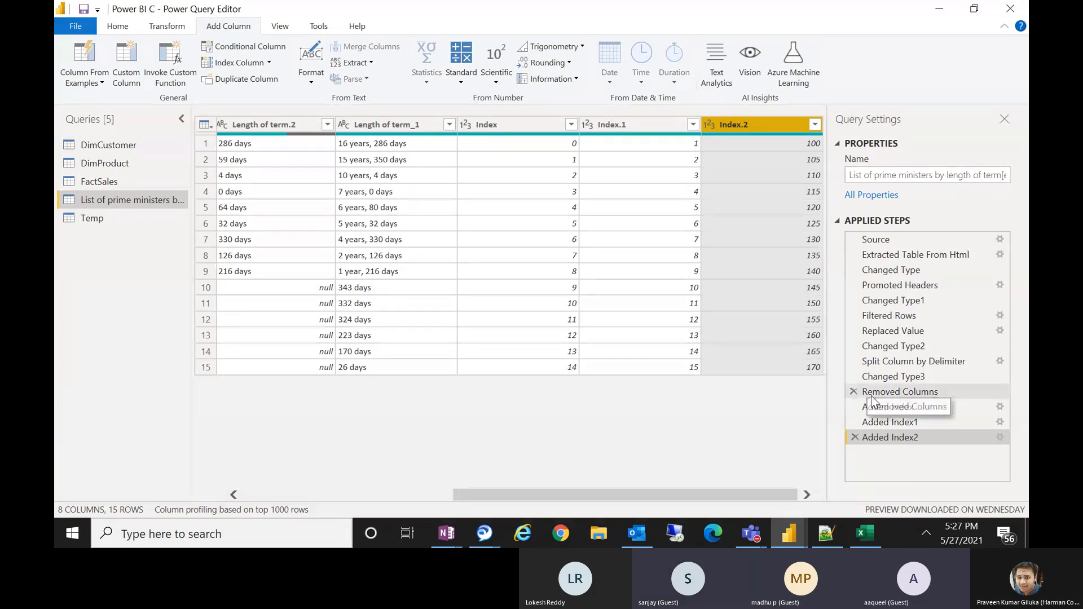
Delete the three added index steps from the applied steps list.
left_click(855, 437)
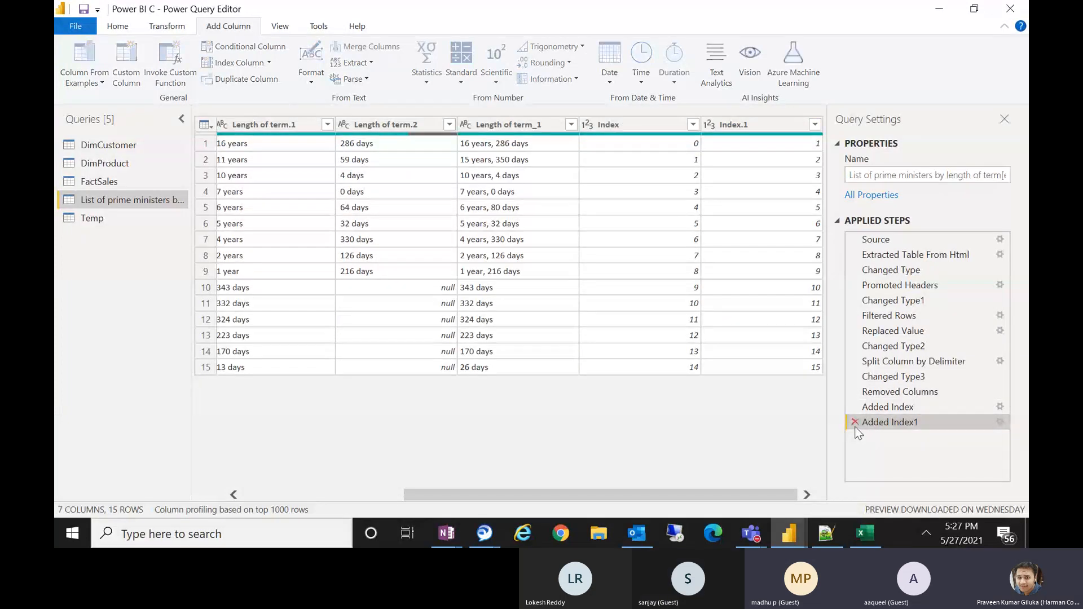
left_click(855, 422)
left_click(855, 407)
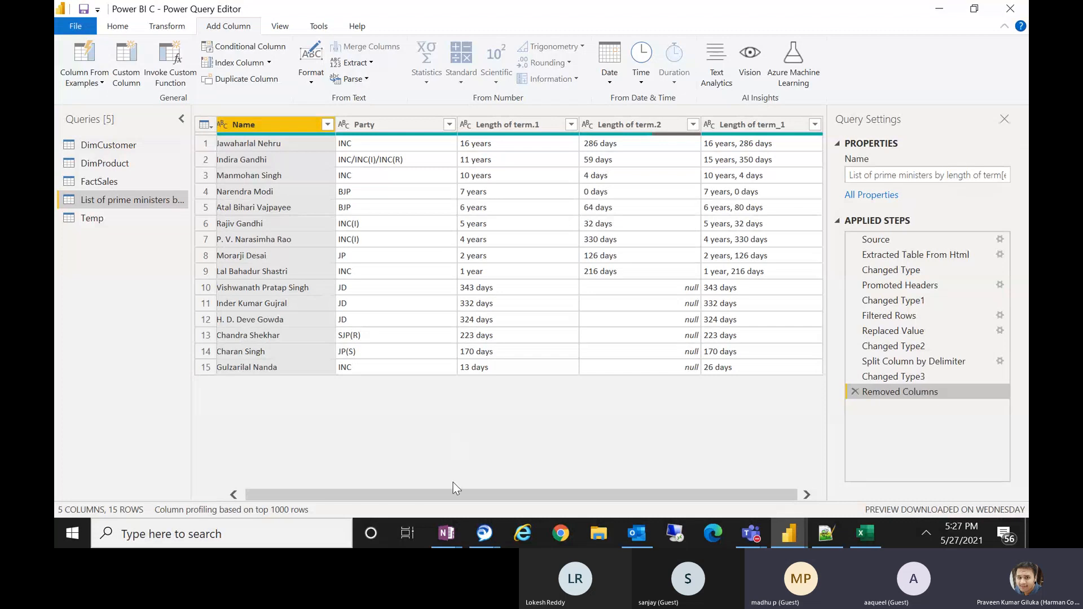
Duplicate the Name column and move the Name - Copy column next to the original Name column.
left_click_drag(449, 492, 380, 494)
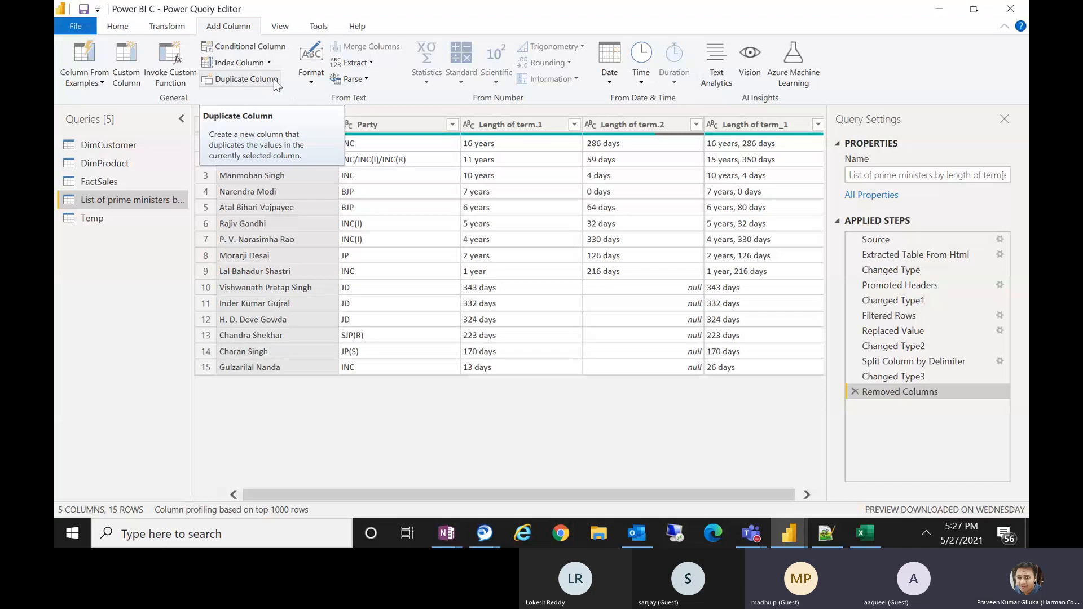
left_click(256, 81)
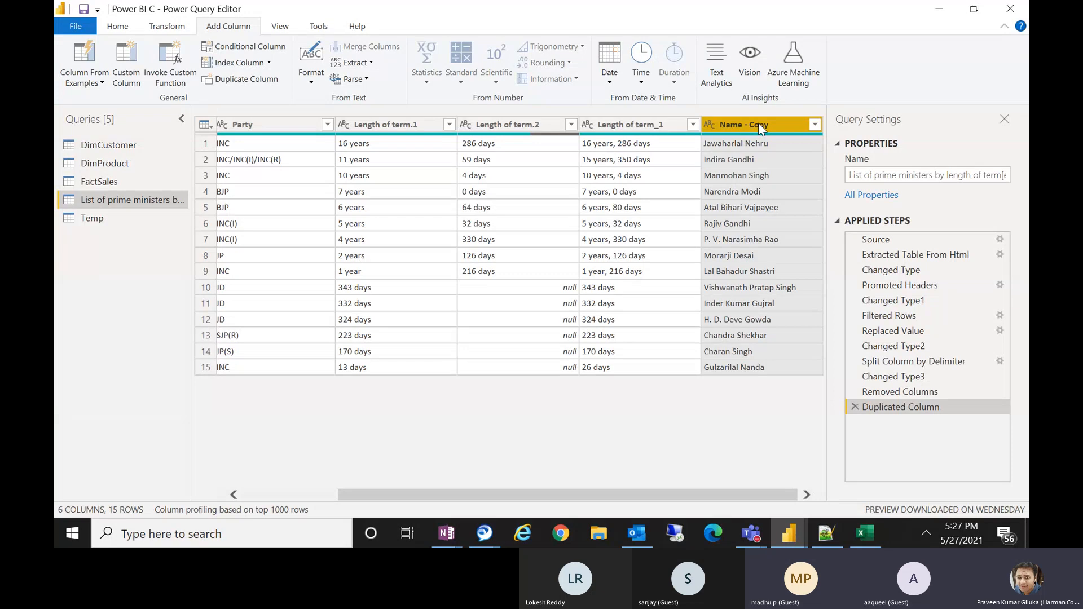
left_click_drag(759, 123, 350, 102)
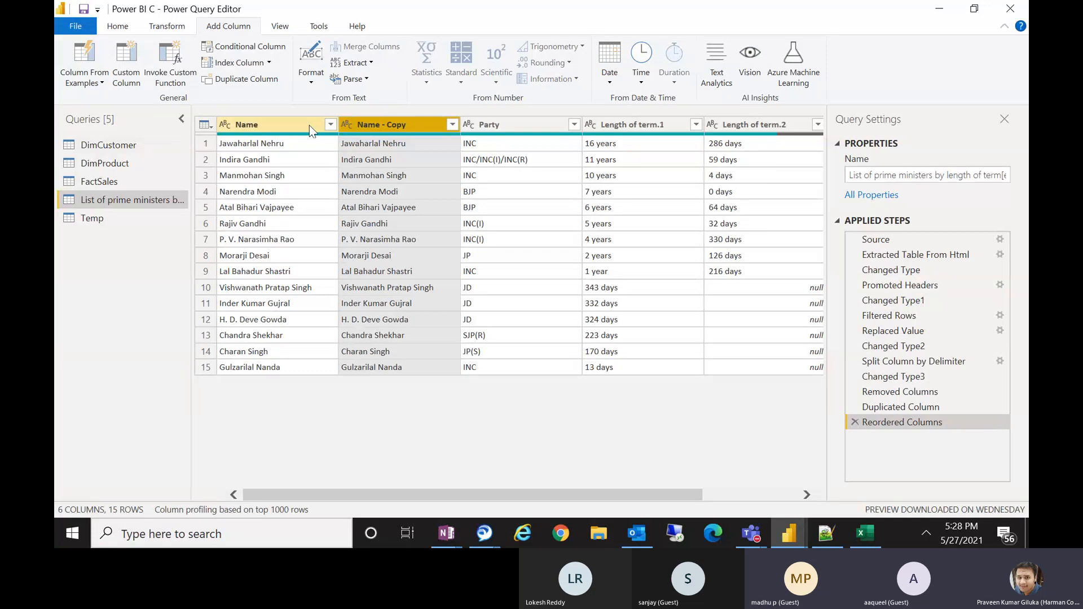
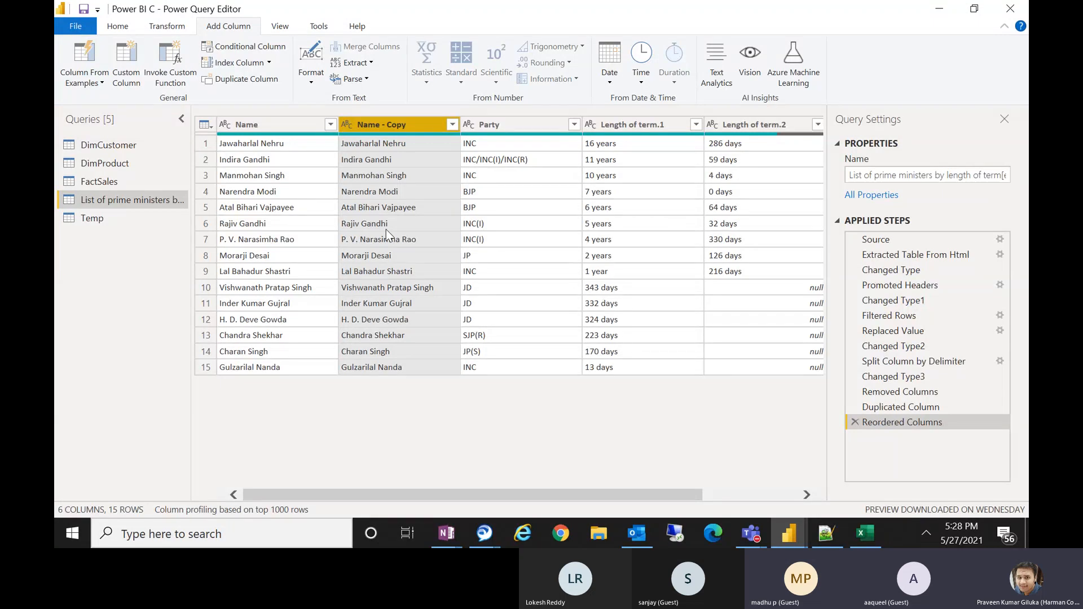
Add a lowercase version of the Name - Copy column and move it next to Name - Copy.
left_click(313, 82)
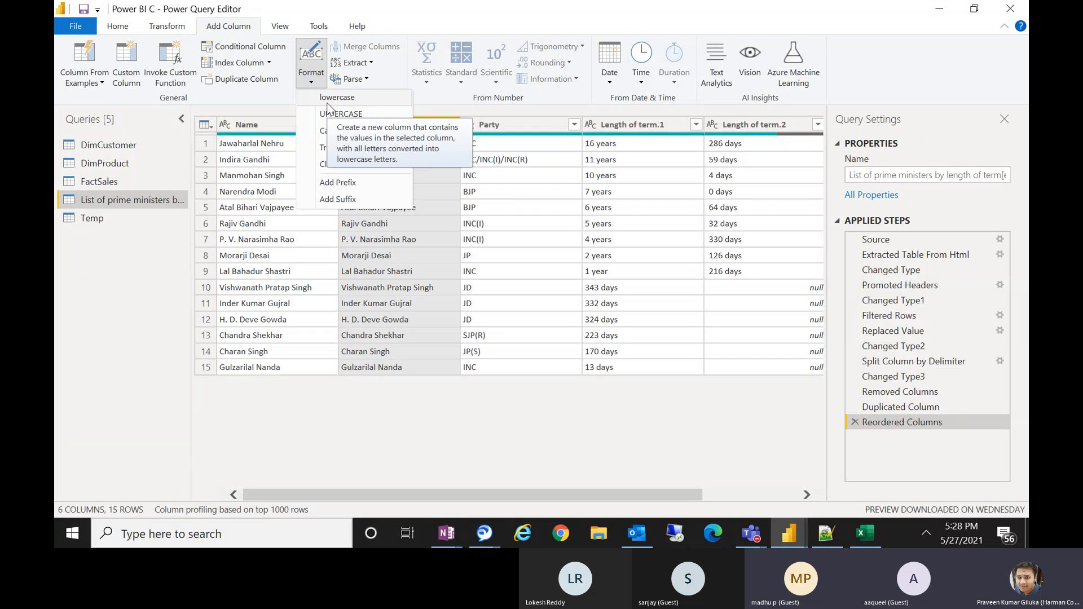
left_click(330, 101)
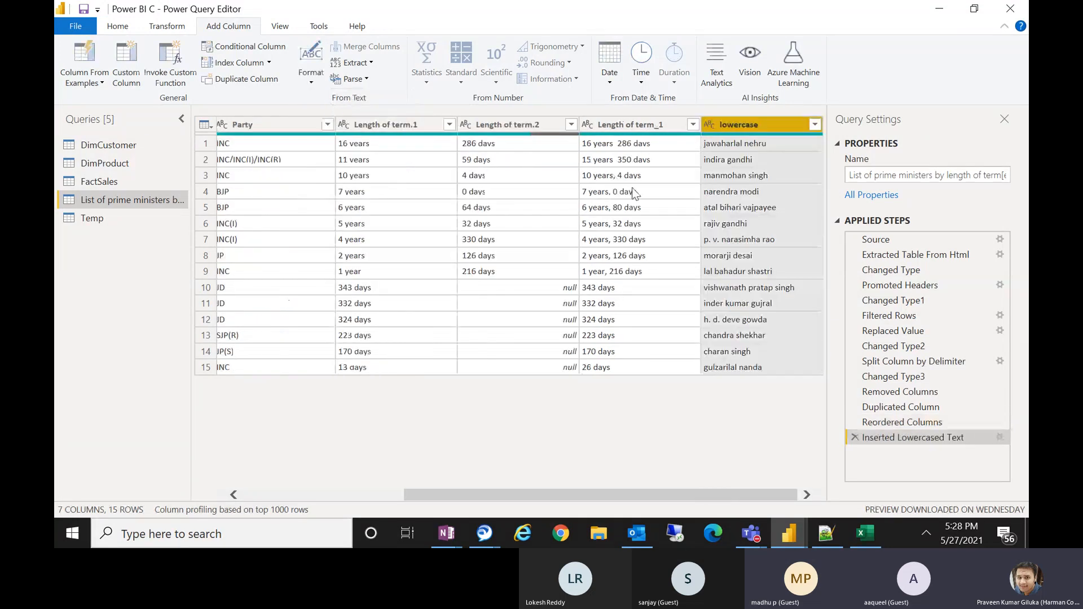
left_click_drag(730, 125, 442, 145)
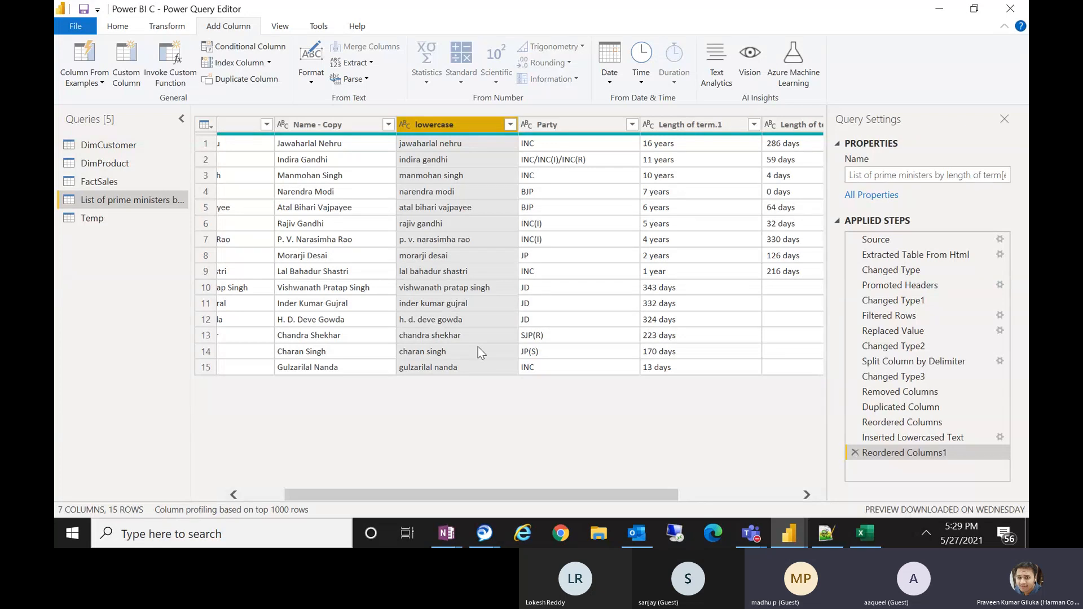
Add an UPPERCASE version of the Name - Copy column and move it next to the lowercase column.
left_click(339, 123)
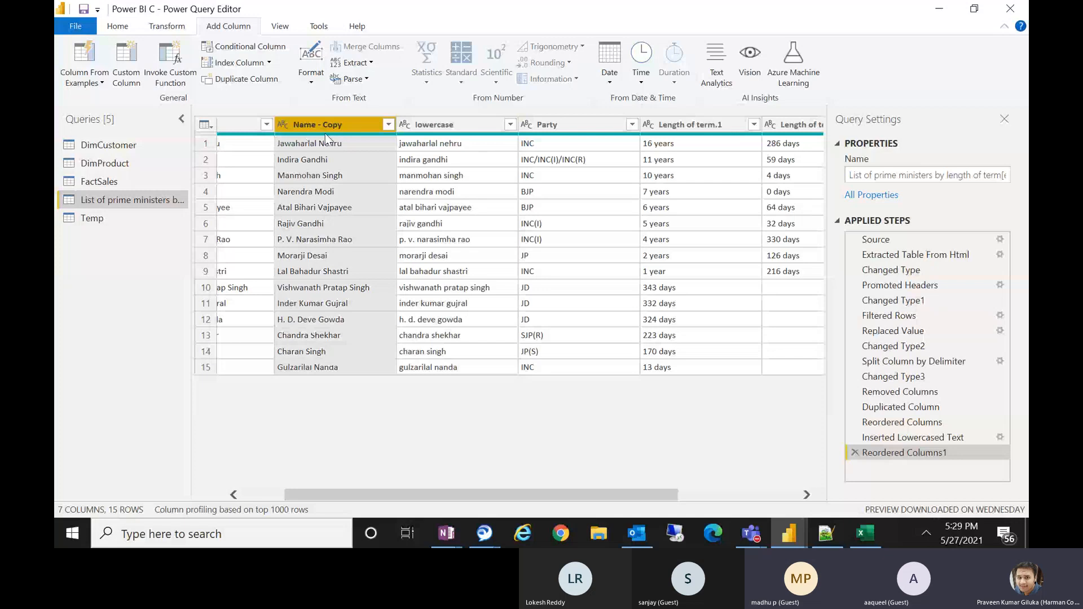
left_click(312, 84)
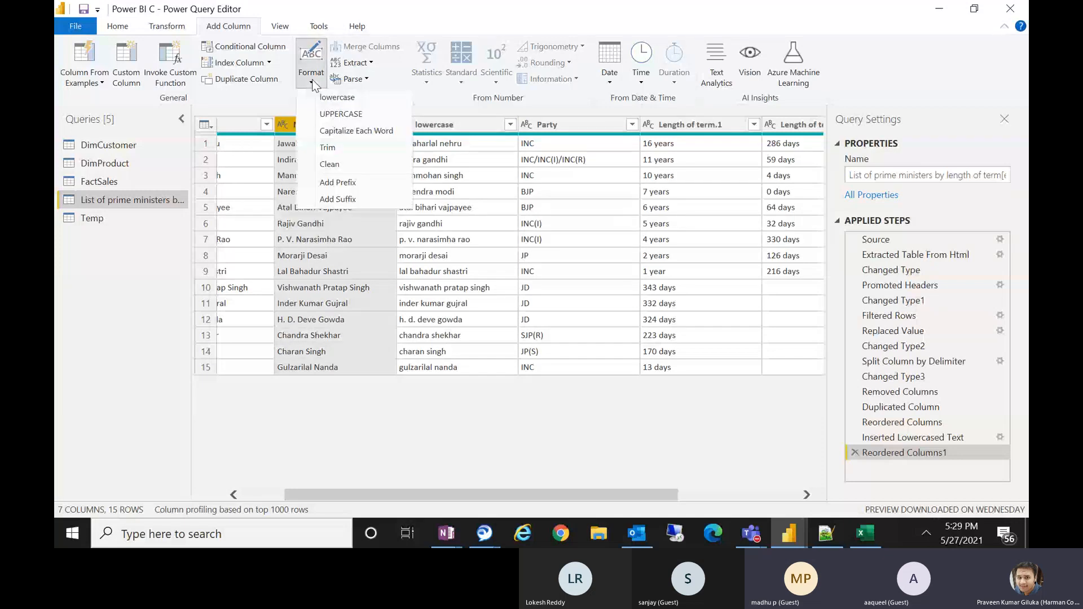
left_click(348, 115)
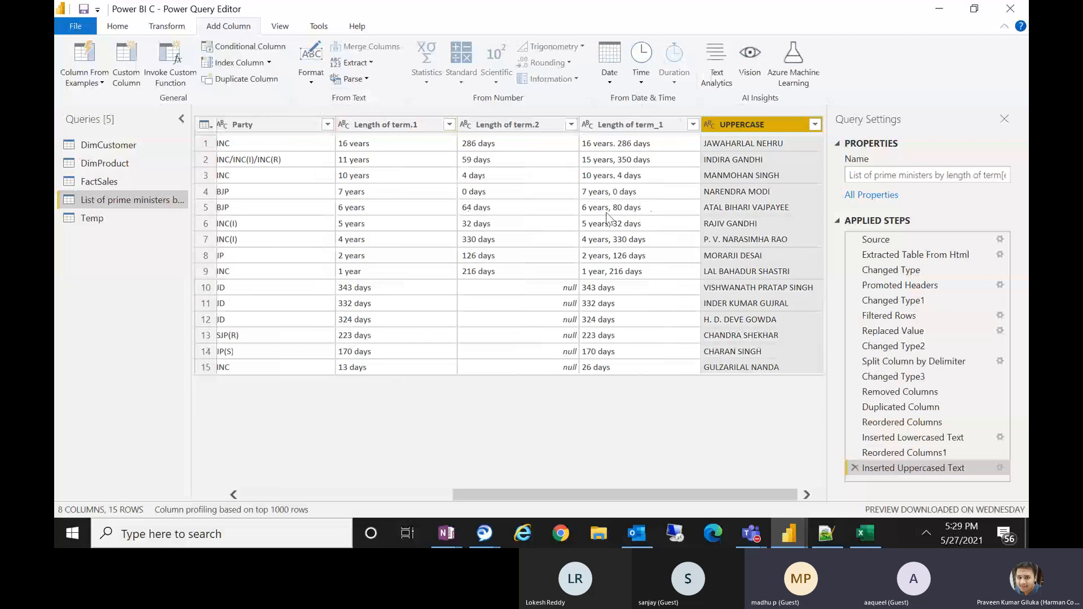
left_click_drag(749, 125, 133, 163)
left_click_drag(383, 151, 459, 148)
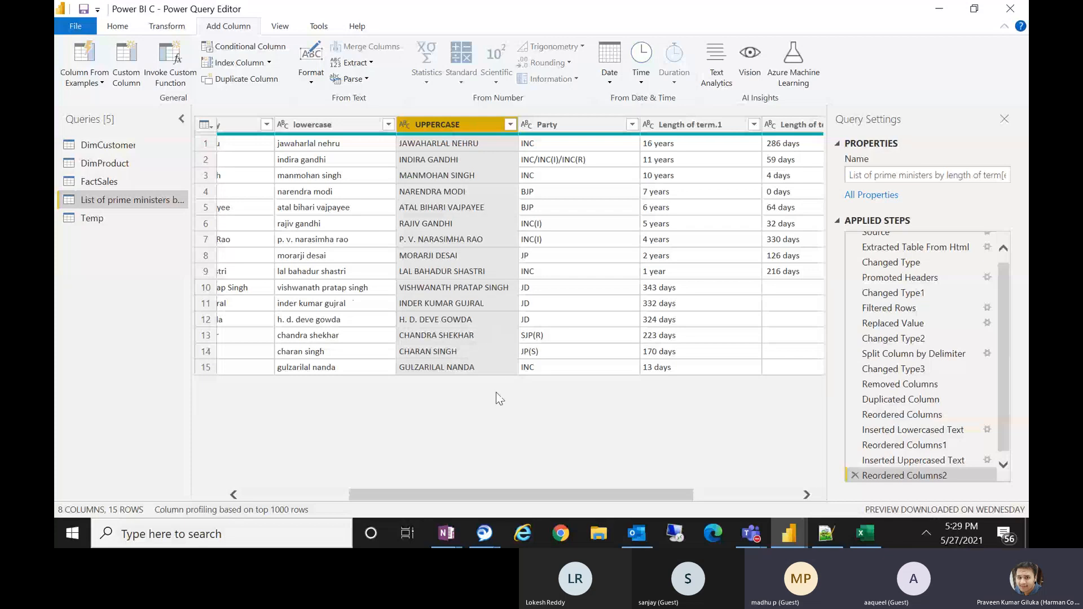
left_click_drag(505, 495, 417, 490)
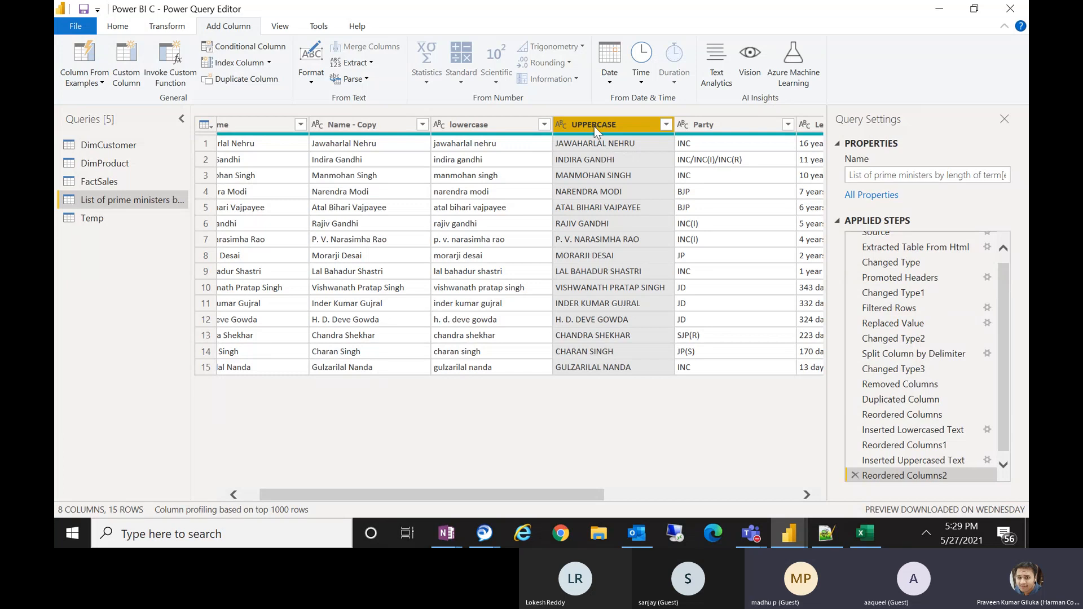
Add a Capitalize Each Word column from the UPPERCASE column.
left_click(311, 79)
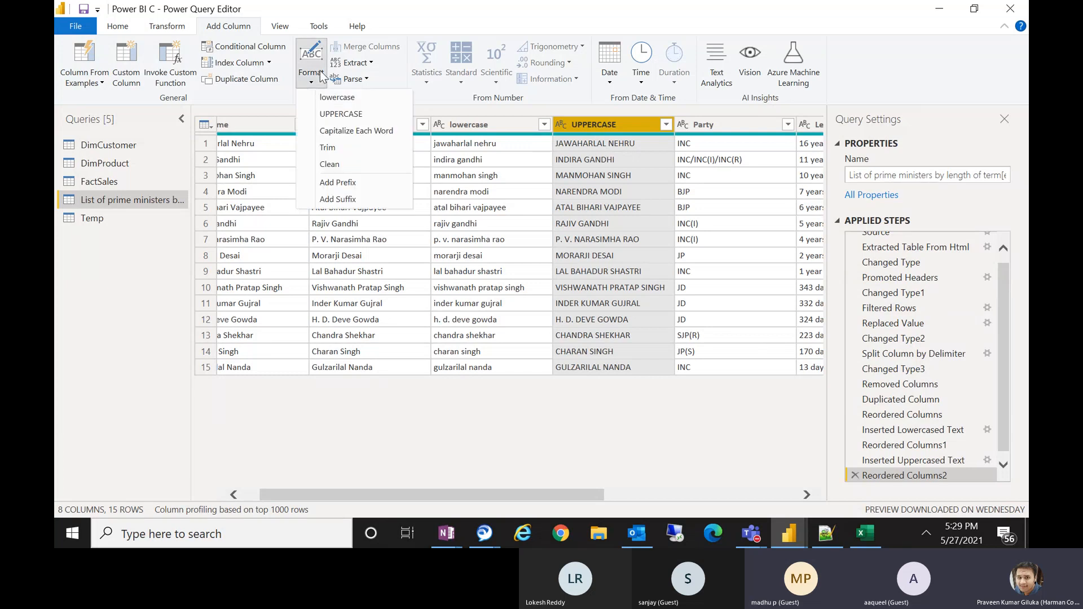
left_click(351, 132)
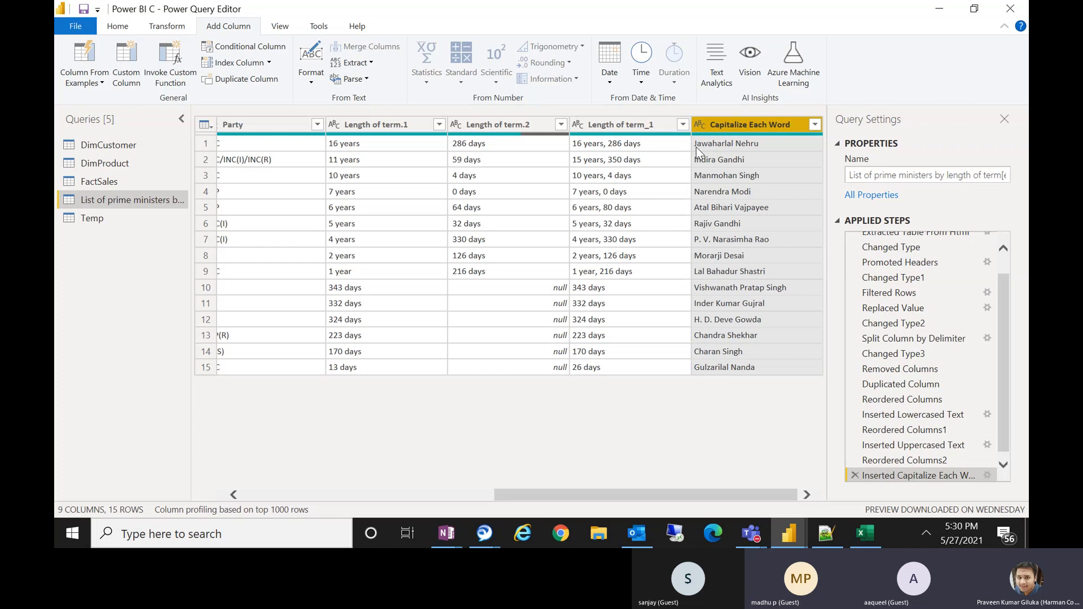
left_click(311, 70)
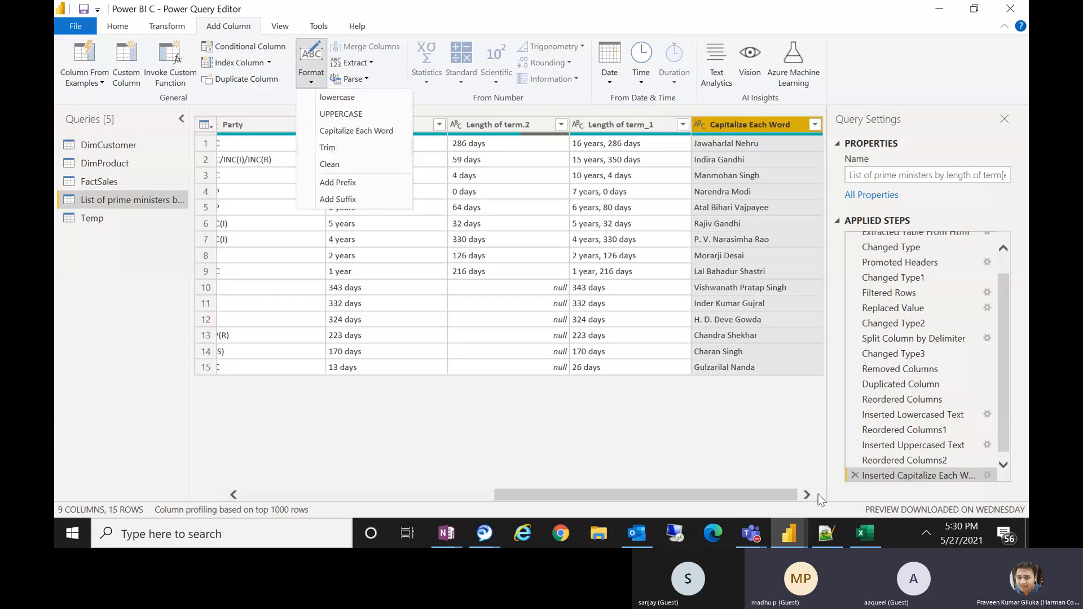
Switch to the Excel workbook and clear all contents of the sheet.
left_click(875, 545)
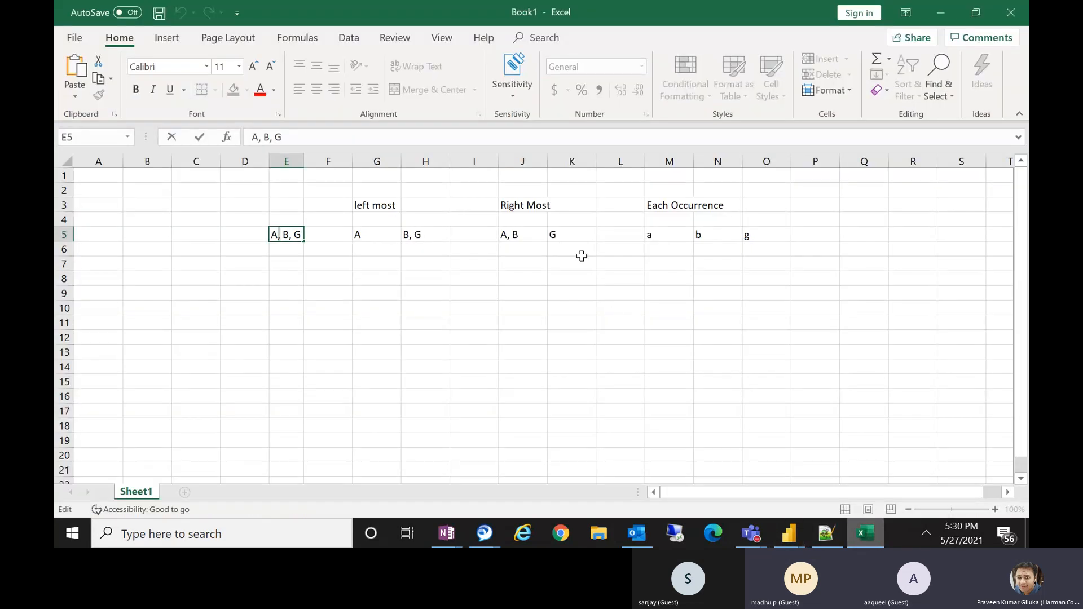
left_click(580, 254)
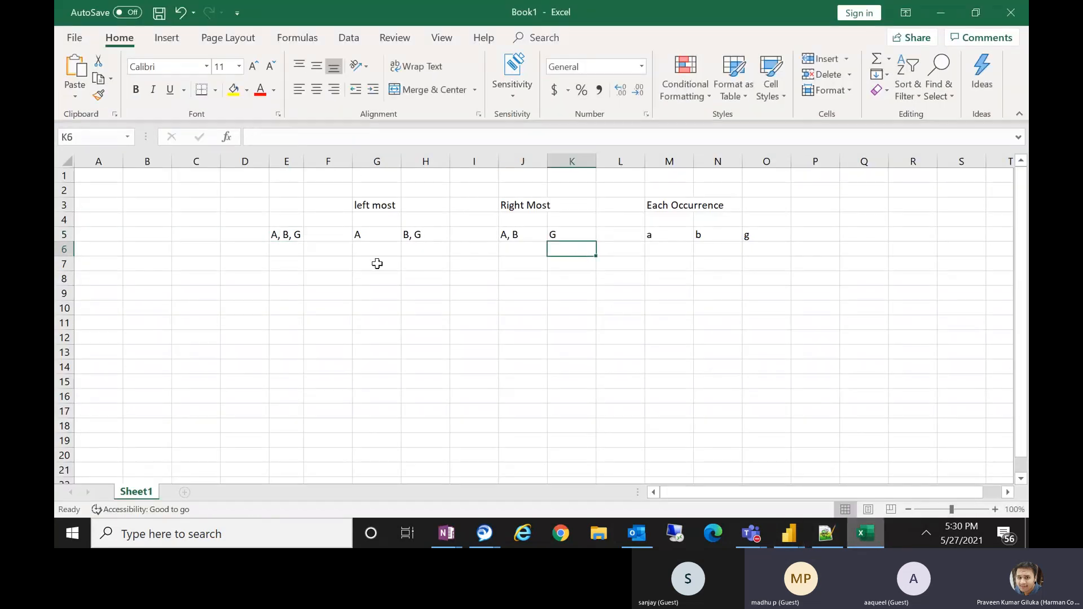
left_click(261, 266)
key("ctrl+a")
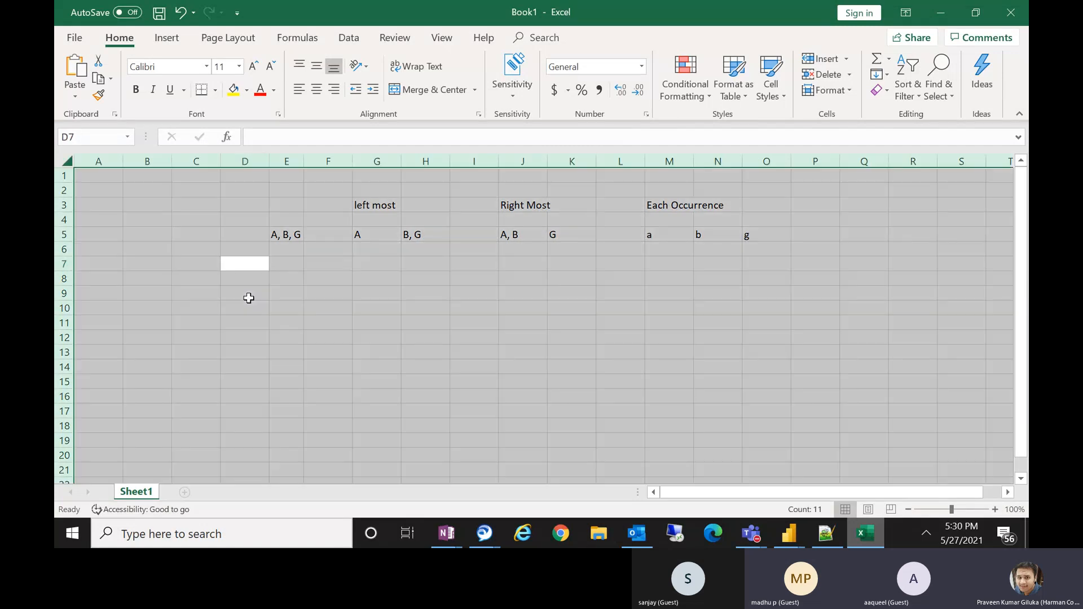
key("Delete")
Enter a sample person's name in cell E4.
left_click(273, 218)
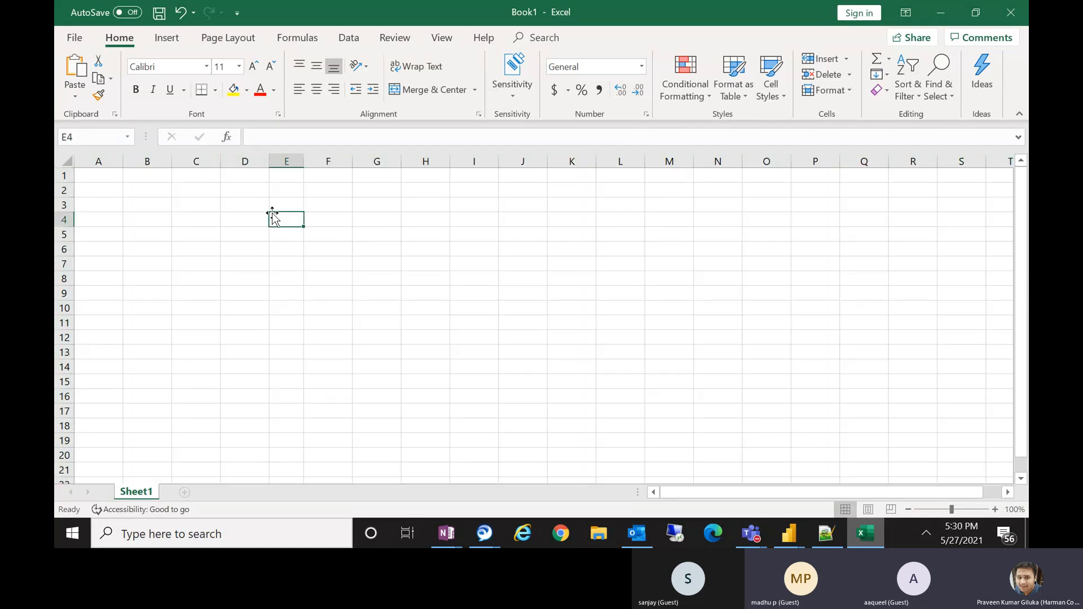
type("P")
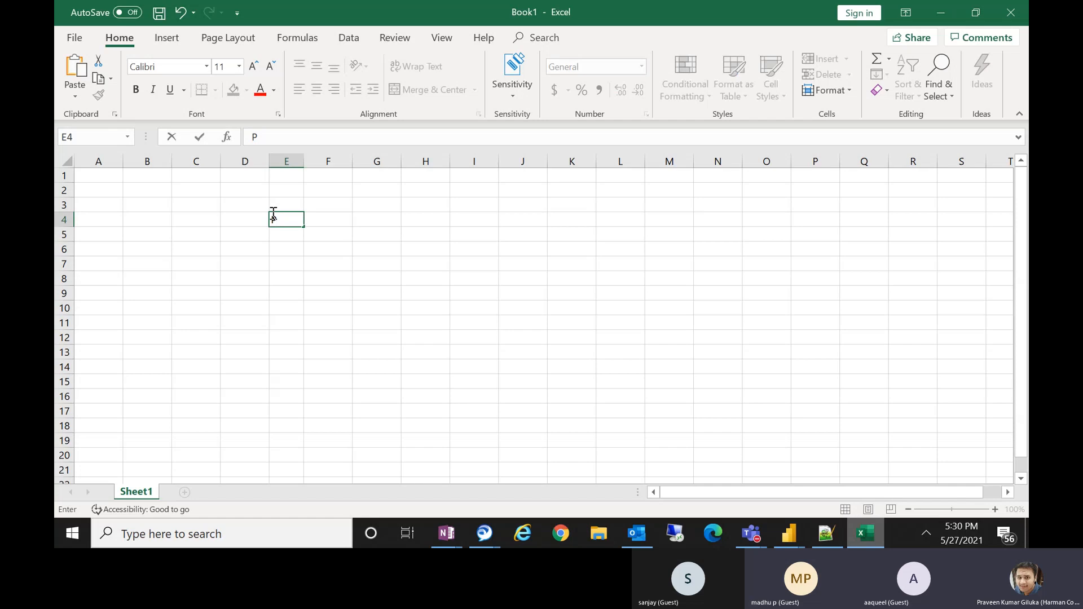
type("raveen")
key("Return")
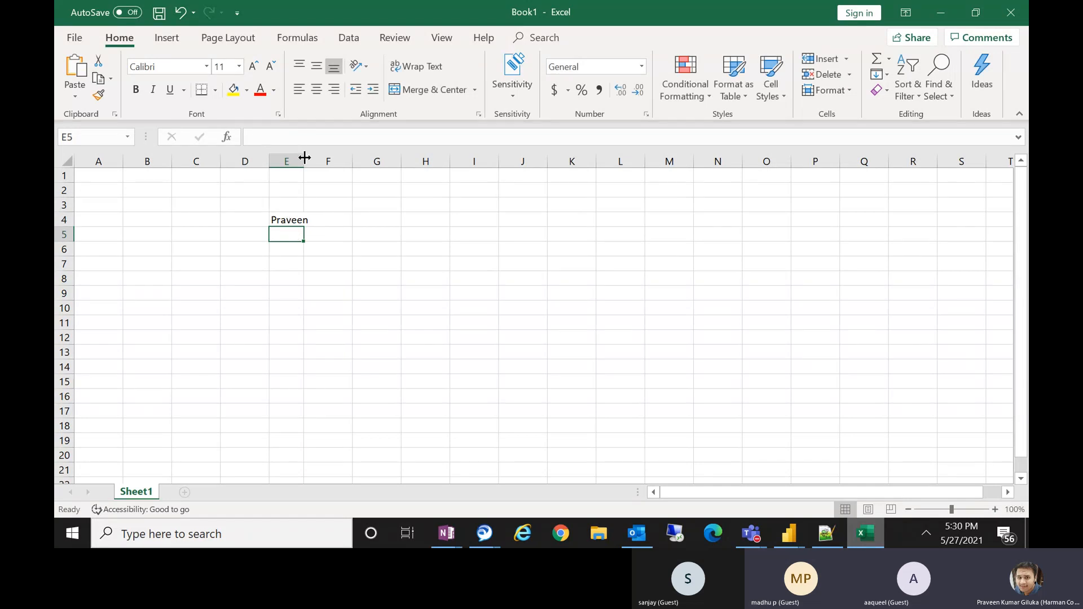
Adjust the width of column E.
left_click_drag(306, 158, 347, 159)
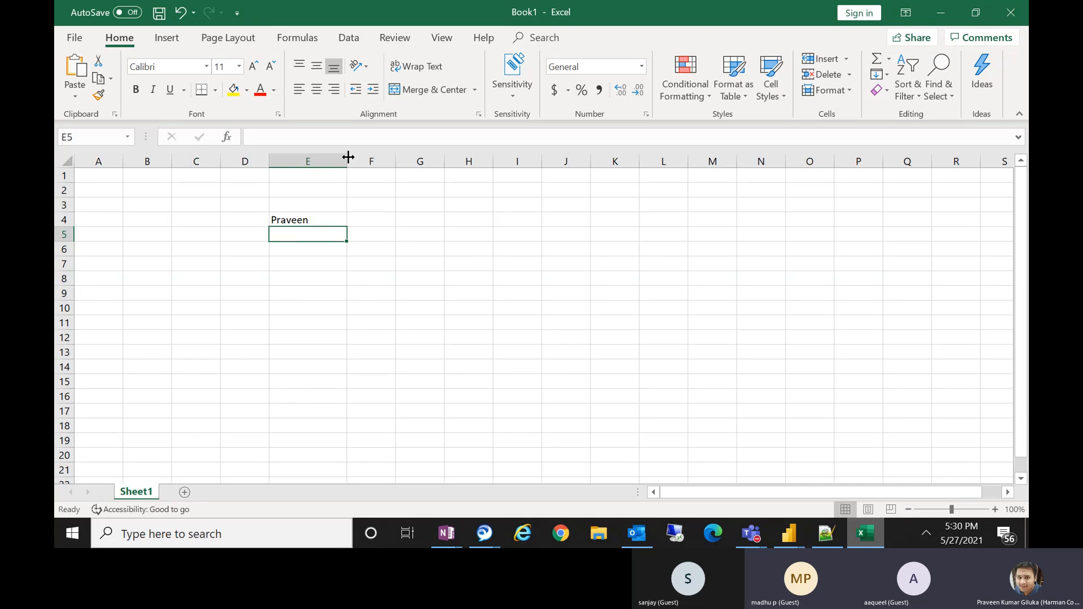
left_click_drag(348, 156, 312, 161)
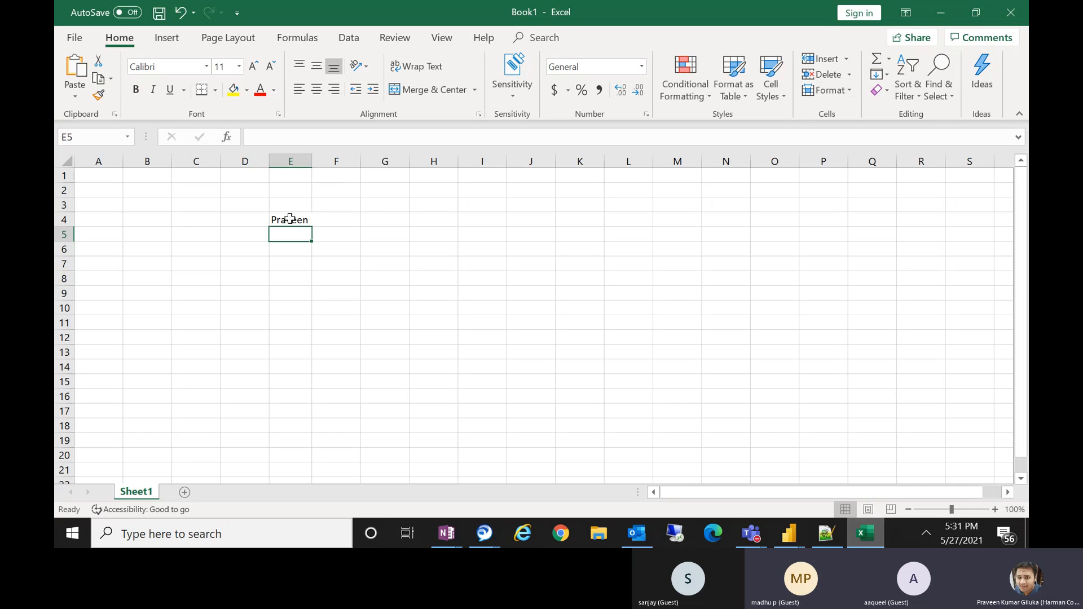
Examine the text of cell E4 in the formula bar.
left_click(289, 219)
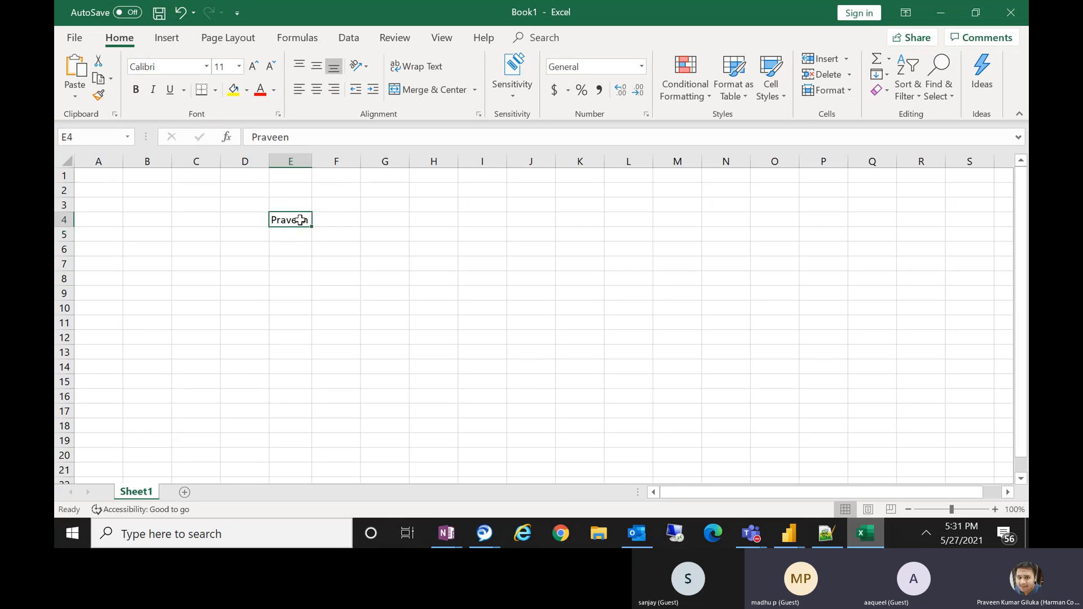
left_click(319, 138)
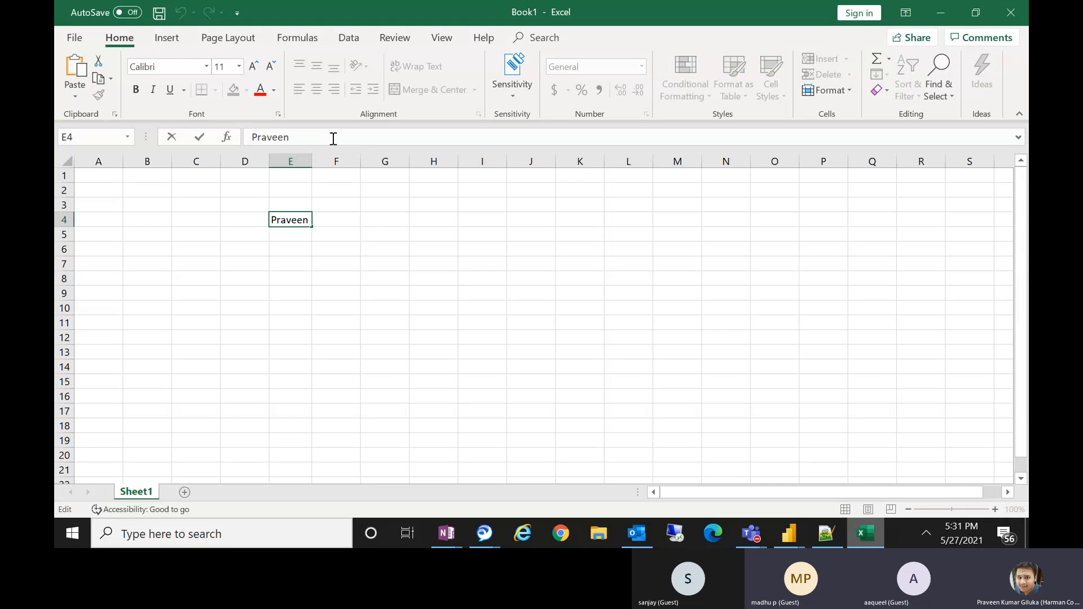
double_click(332, 138)
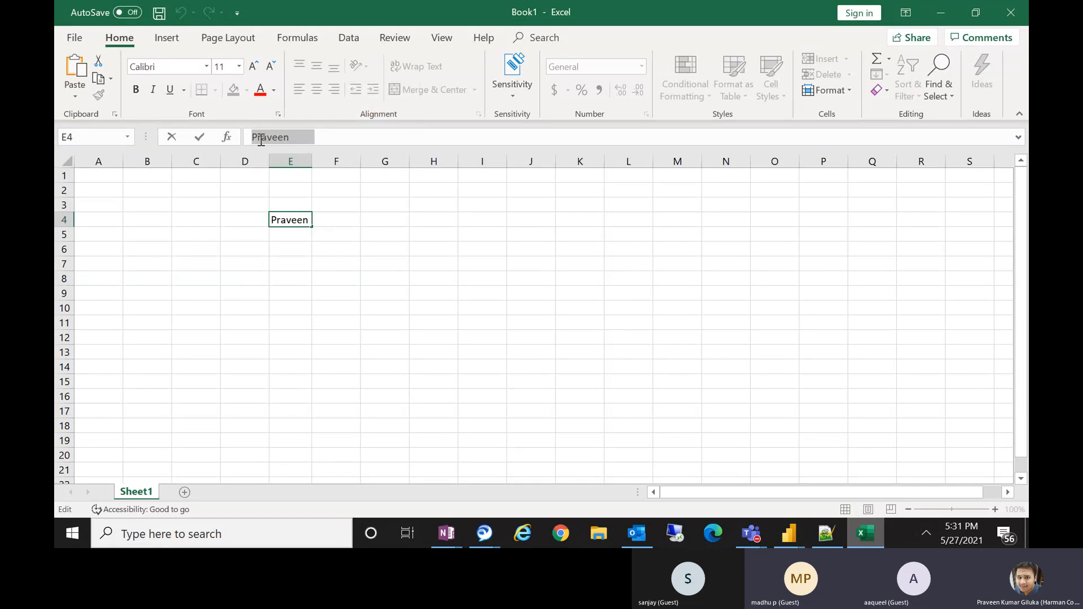
left_click(319, 138)
double_click(318, 137)
Glance at the Format options in Power Query Editor and return to Excel.
left_click(790, 535)
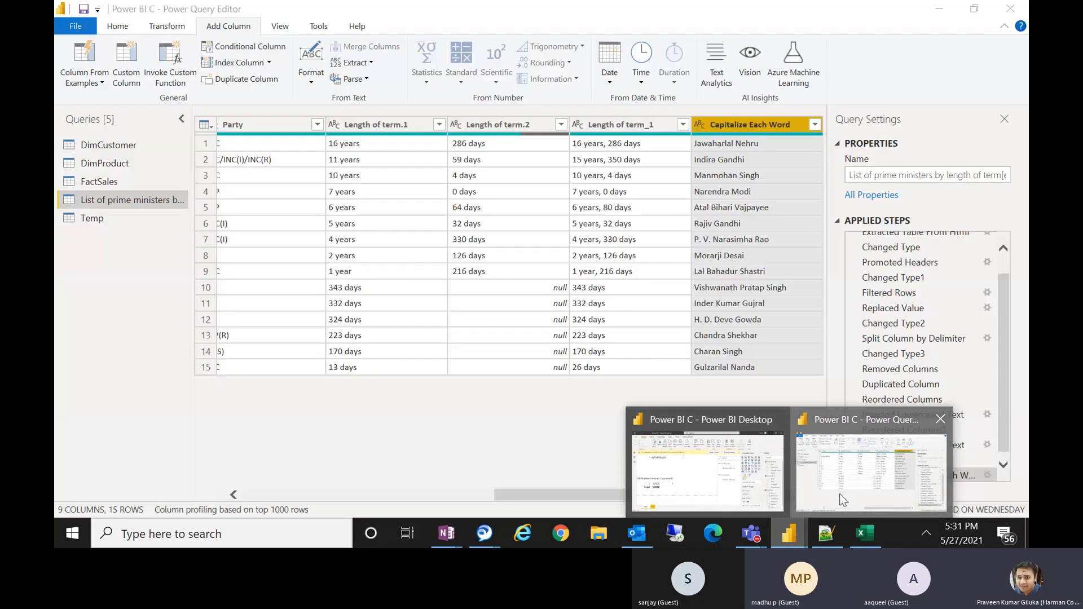
left_click(842, 500)
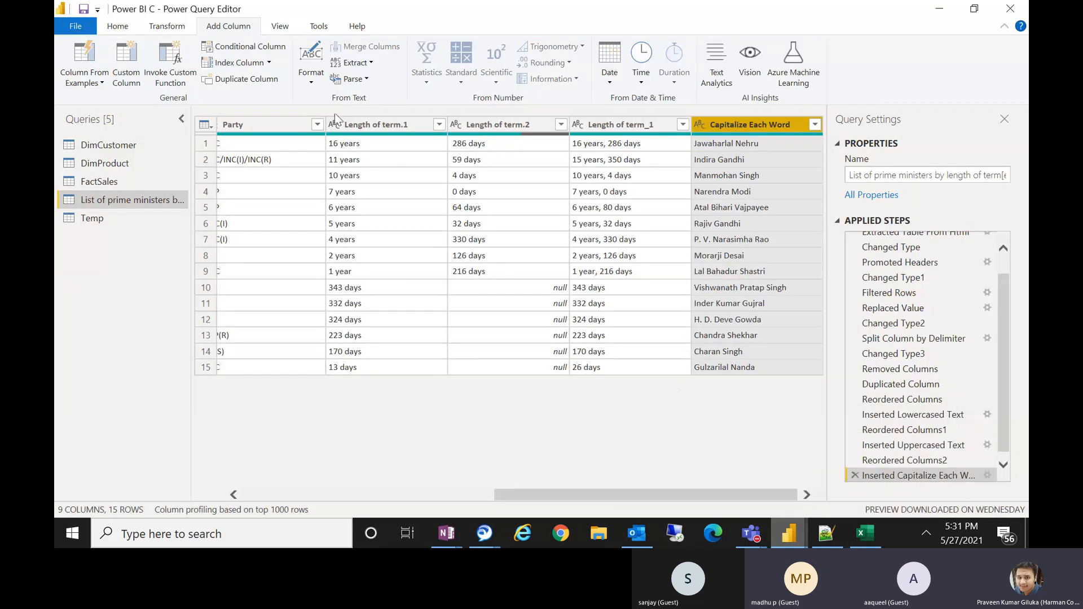
left_click(315, 81)
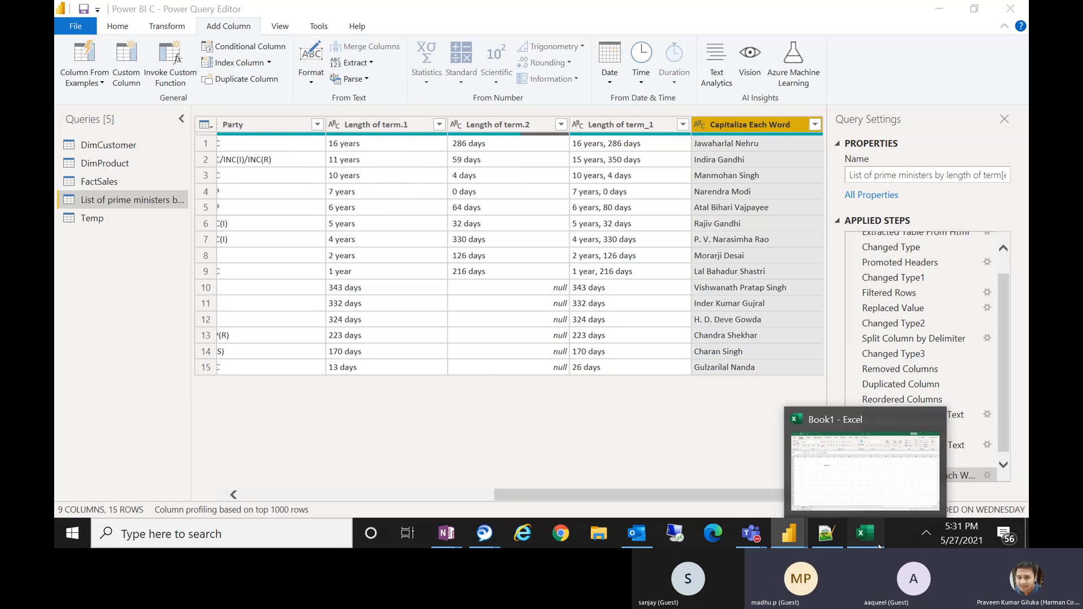
left_click(866, 533)
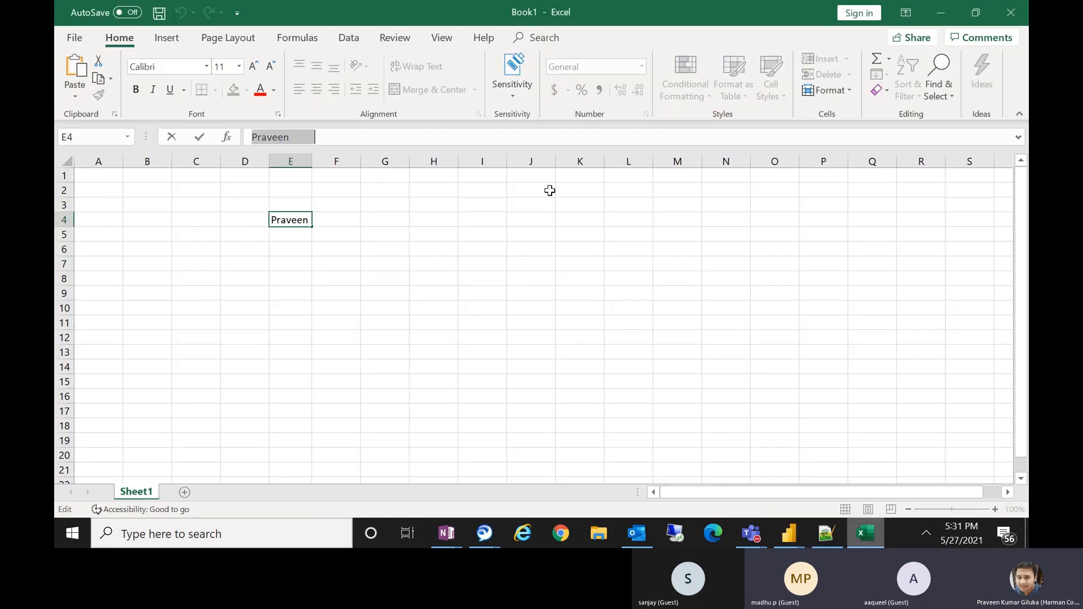
Add leading spaces before the name in cell E4 through the formula bar.
left_click(260, 137)
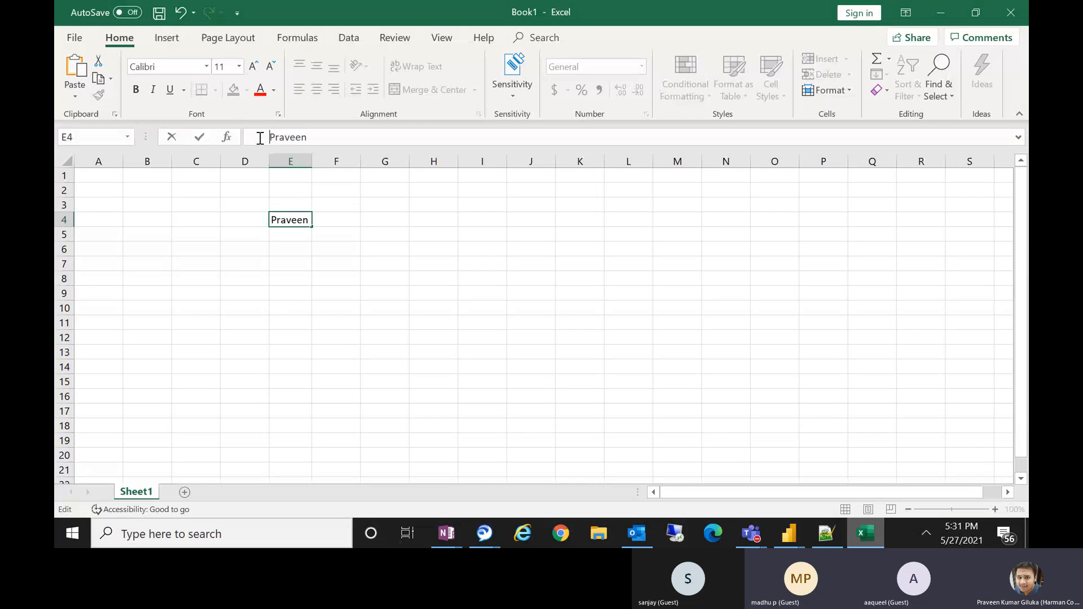
double_click(364, 137)
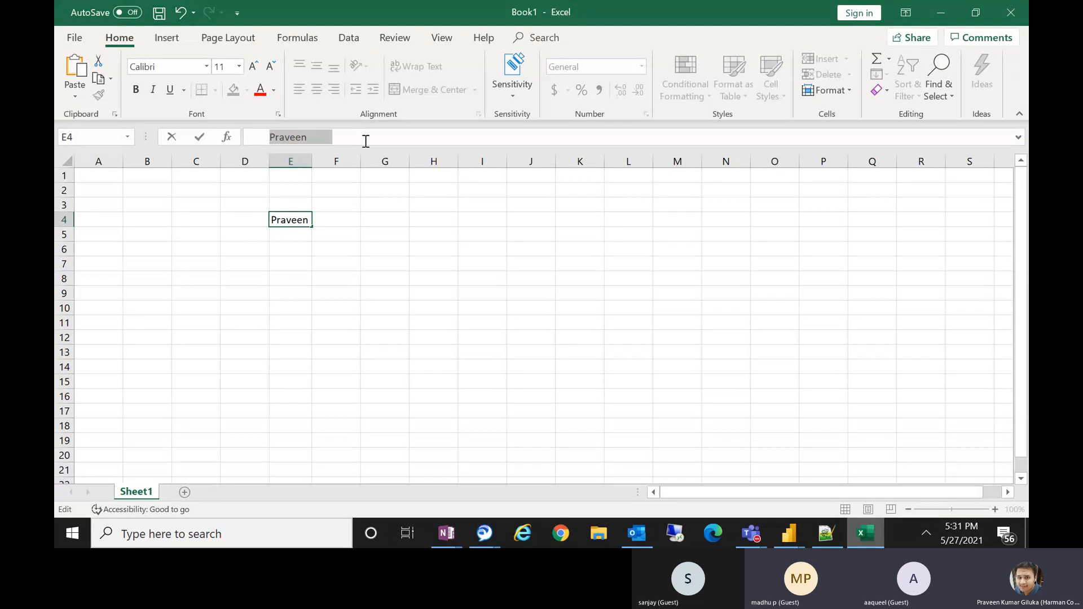
left_click_drag(340, 135, 220, 127)
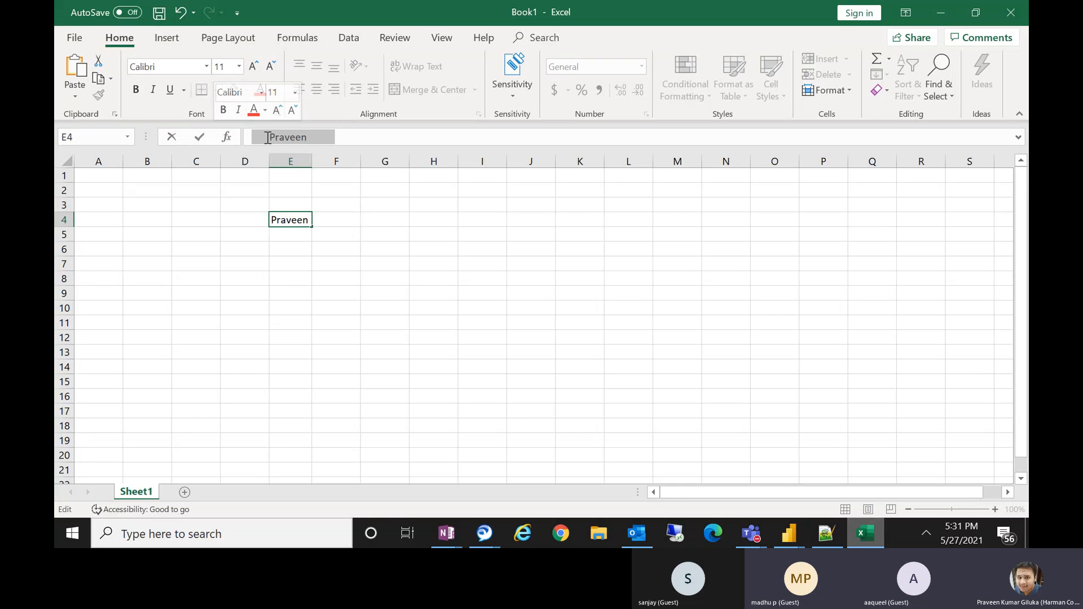
double_click(368, 141)
left_click(309, 137)
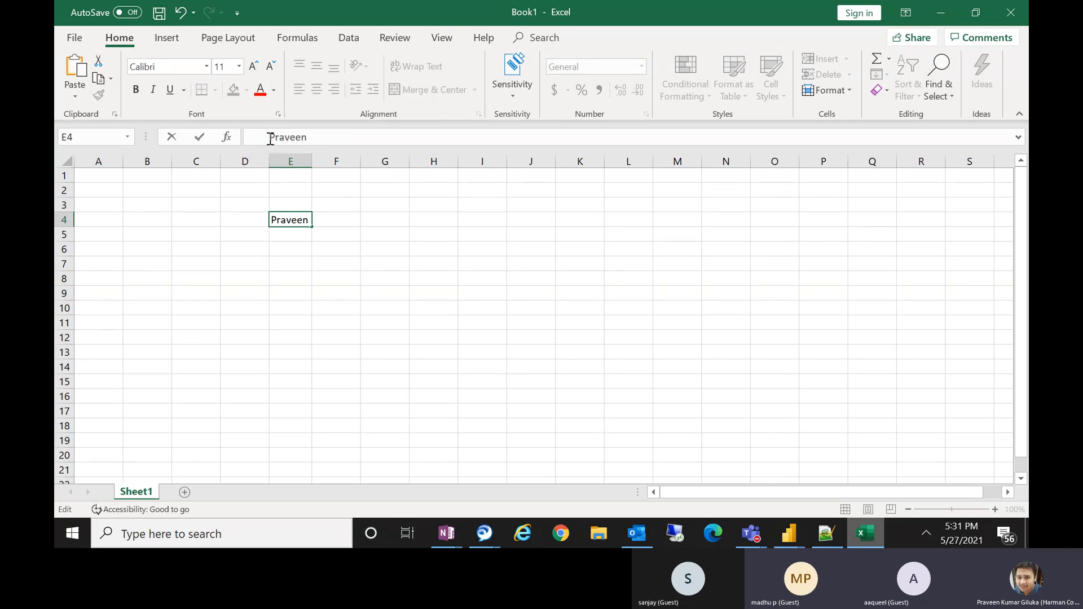
left_click_drag(271, 140, 238, 140)
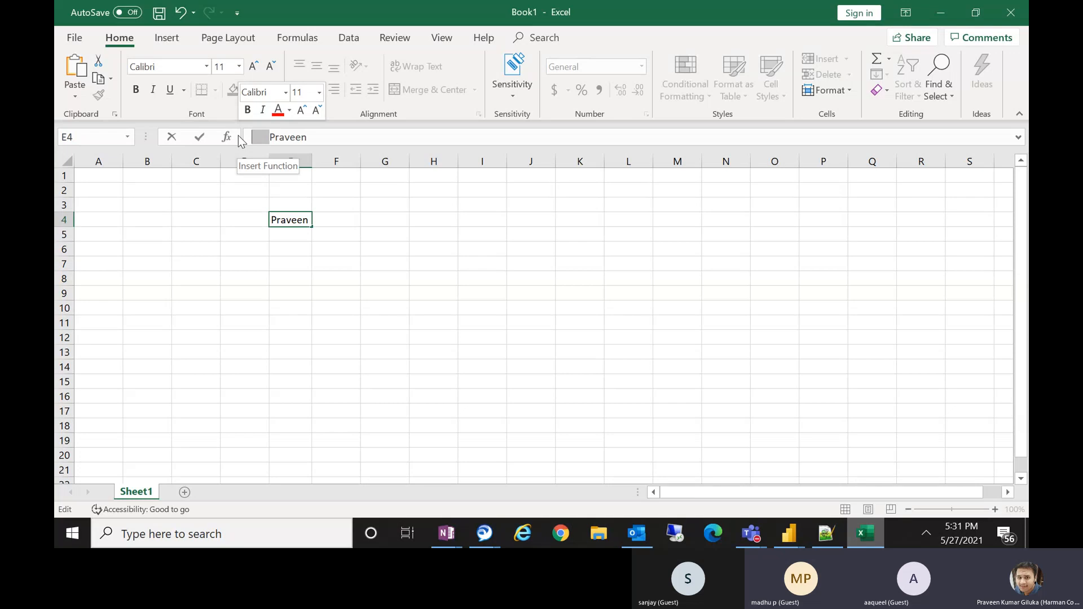
left_click(272, 138)
left_click_drag(272, 138, 309, 141)
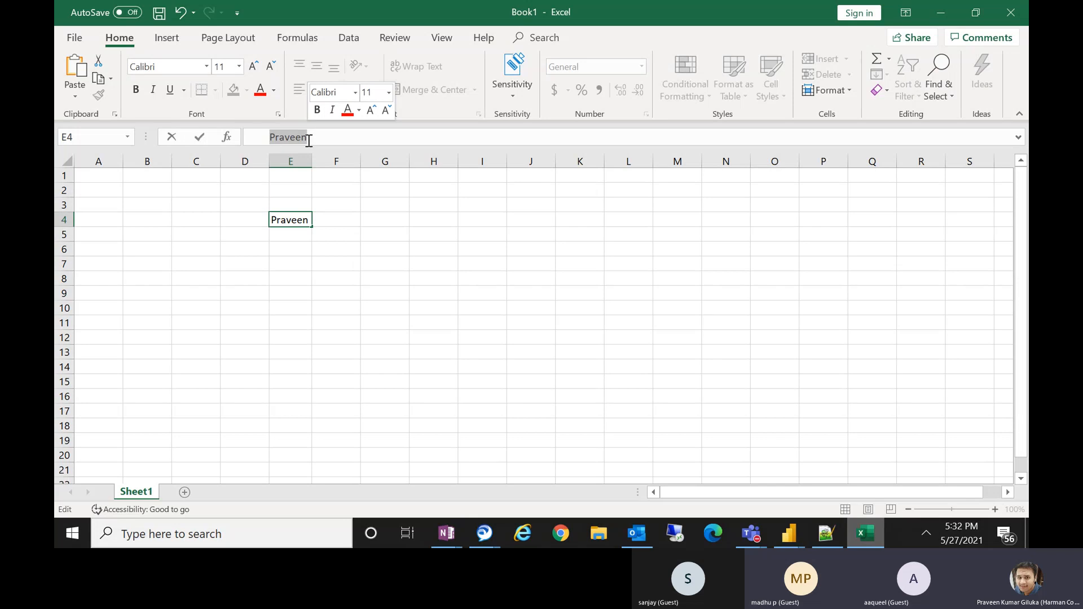
left_click(297, 280)
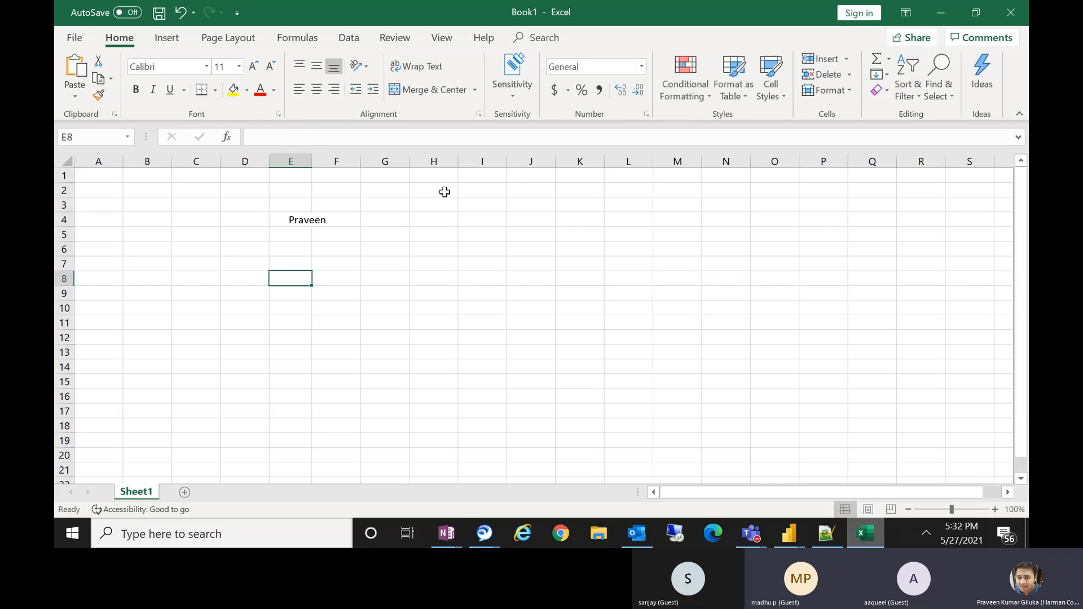
left_click(446, 223)
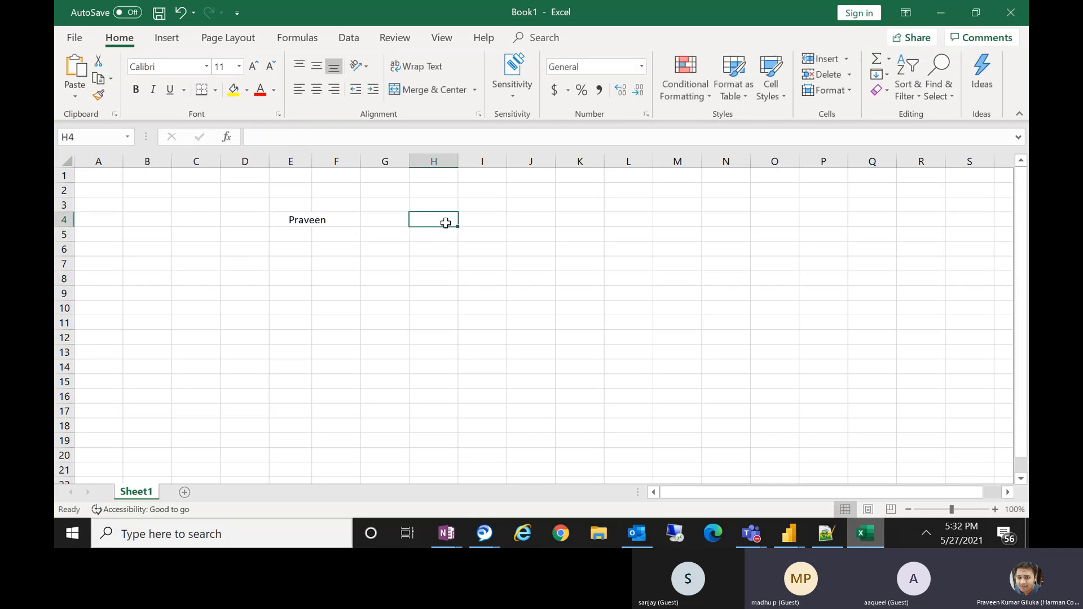
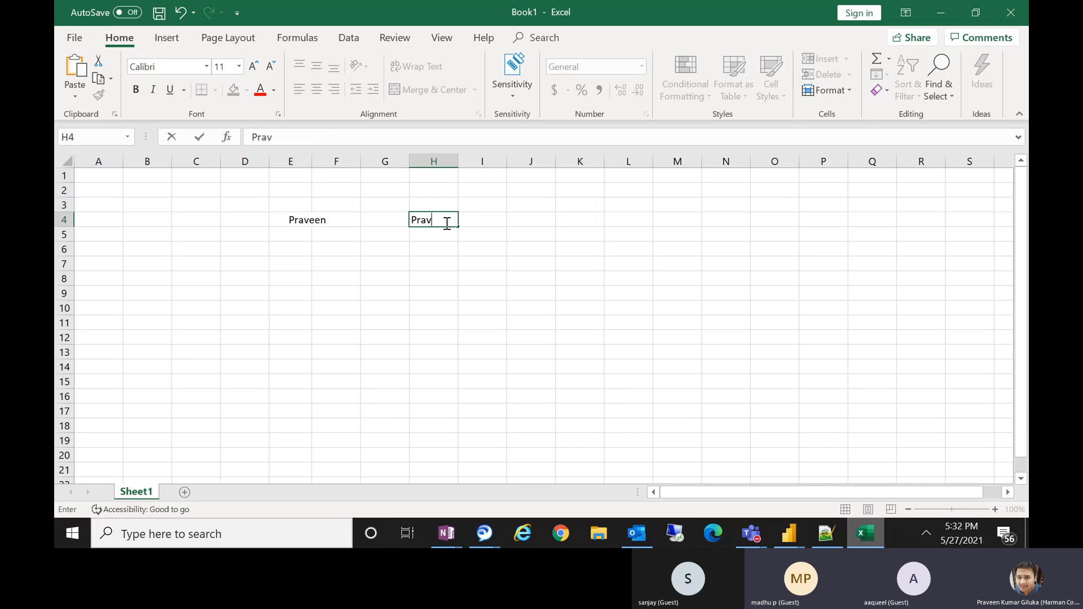
key("Return")
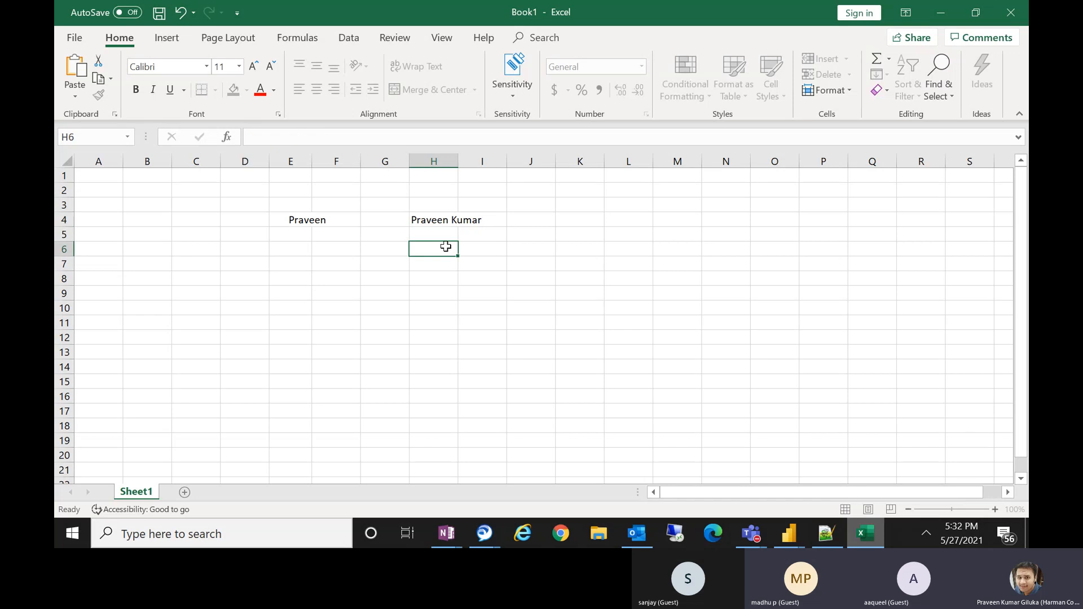
Examine the spacing within H4's text in the formula bar.
left_click(444, 220)
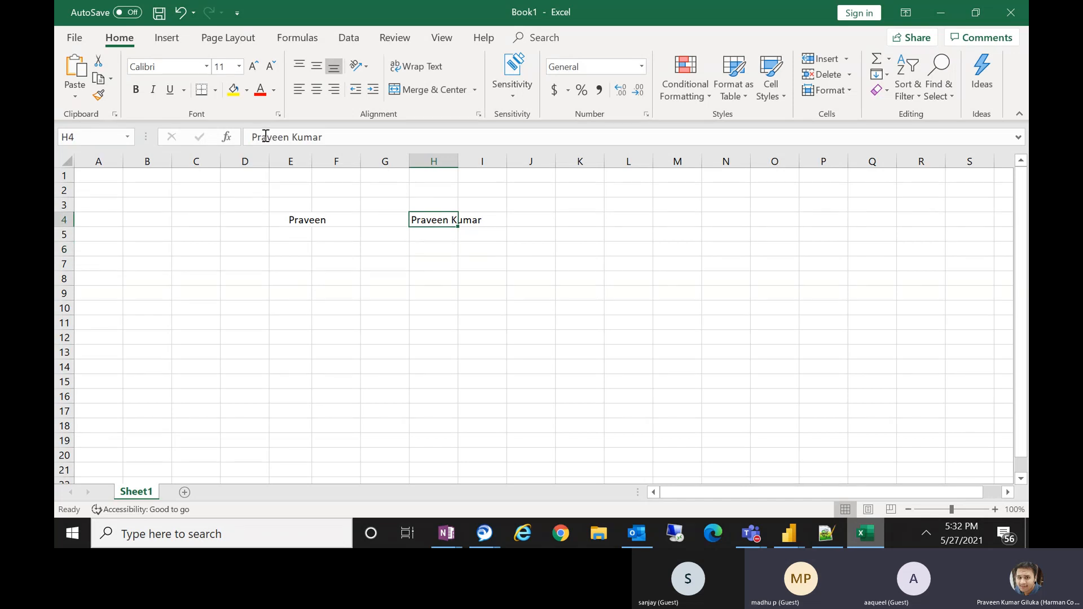
left_click_drag(294, 138, 288, 137)
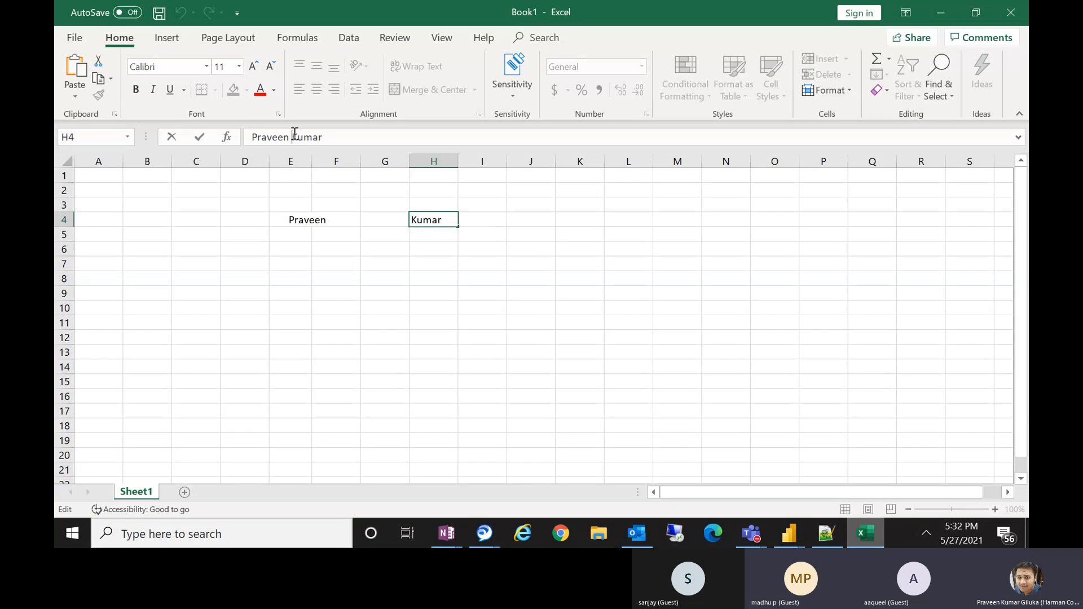
left_click_drag(294, 134, 380, 142)
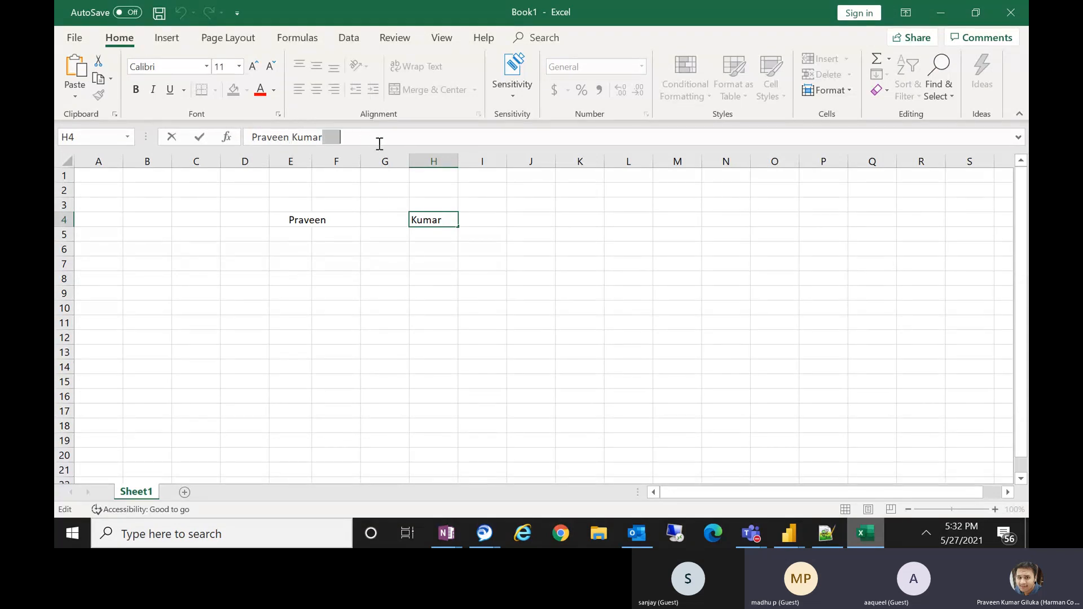
left_click(251, 140)
left_click_drag(323, 137, 286, 138)
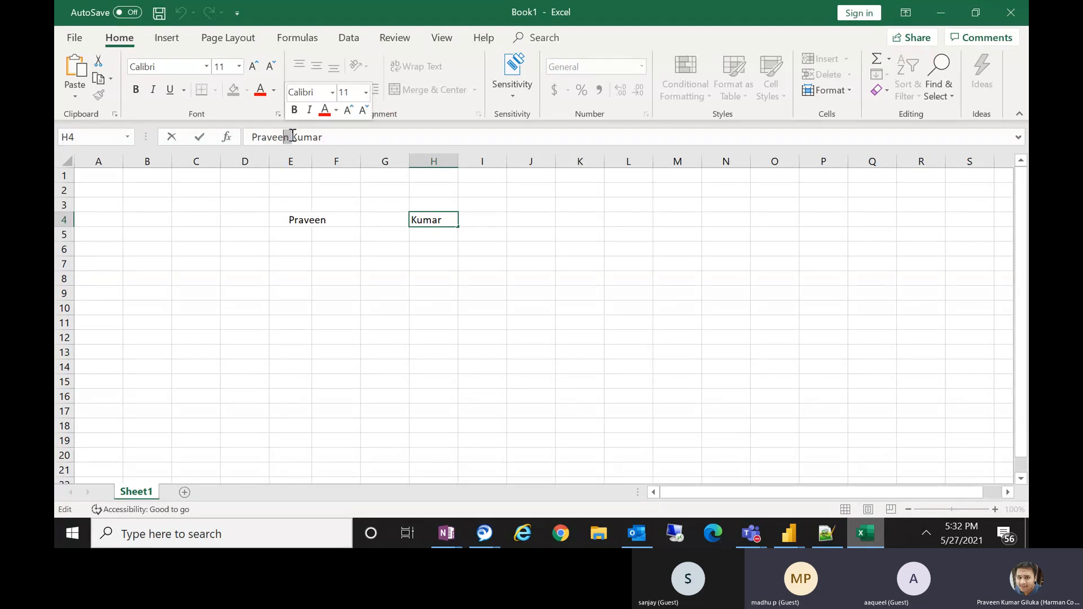
left_click(288, 137)
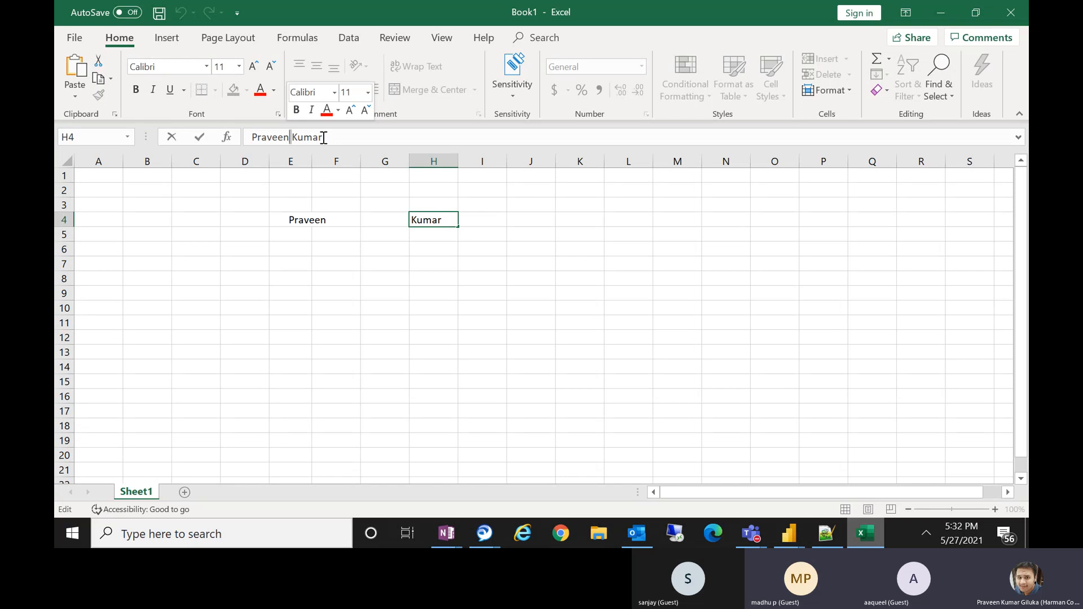
left_click_drag(324, 137, 372, 138)
left_click(254, 138)
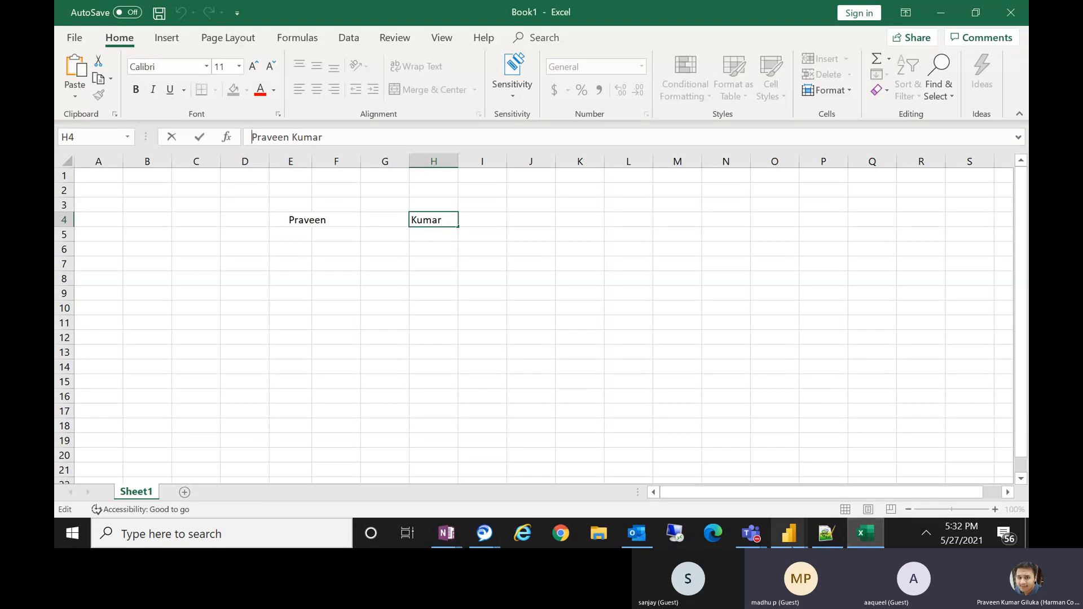
Switch to Power Query Editor and add a Trim column from the Capitalize Each Word column.
left_click(789, 533)
left_click(829, 472)
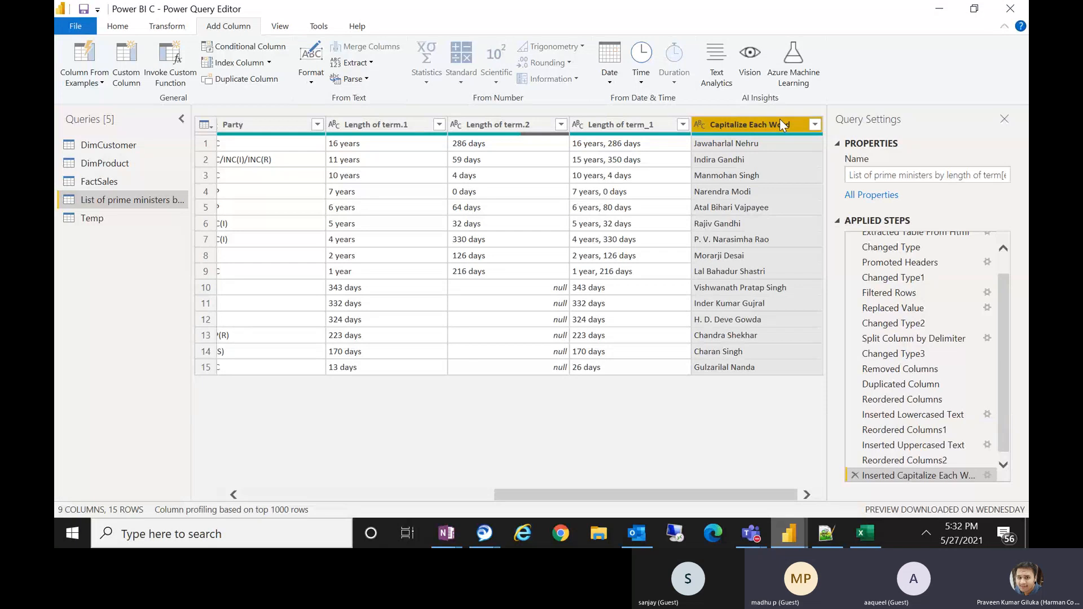
left_click(311, 79)
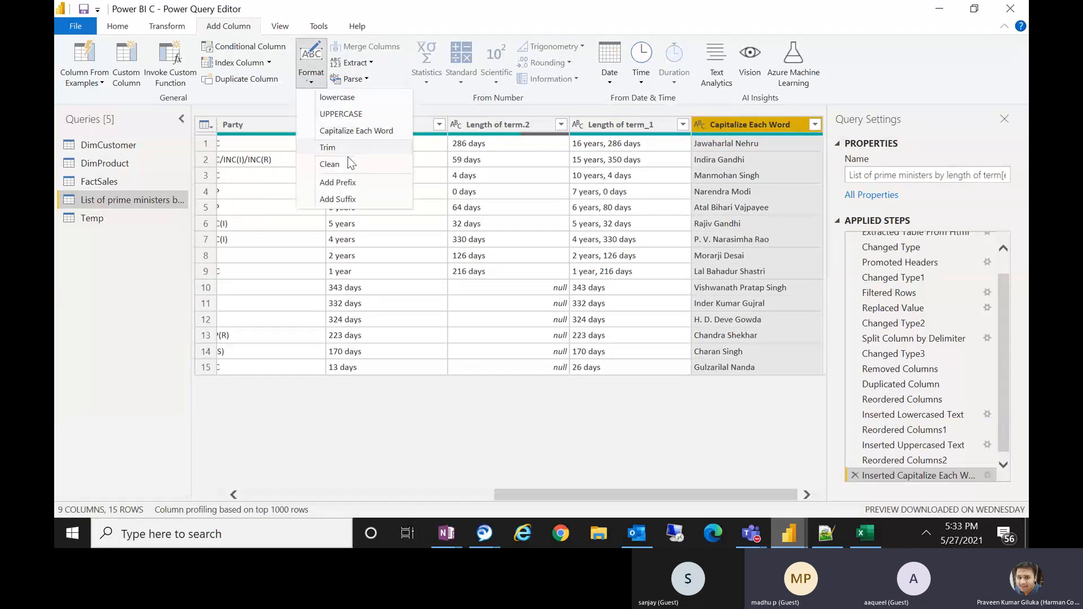
left_click(333, 148)
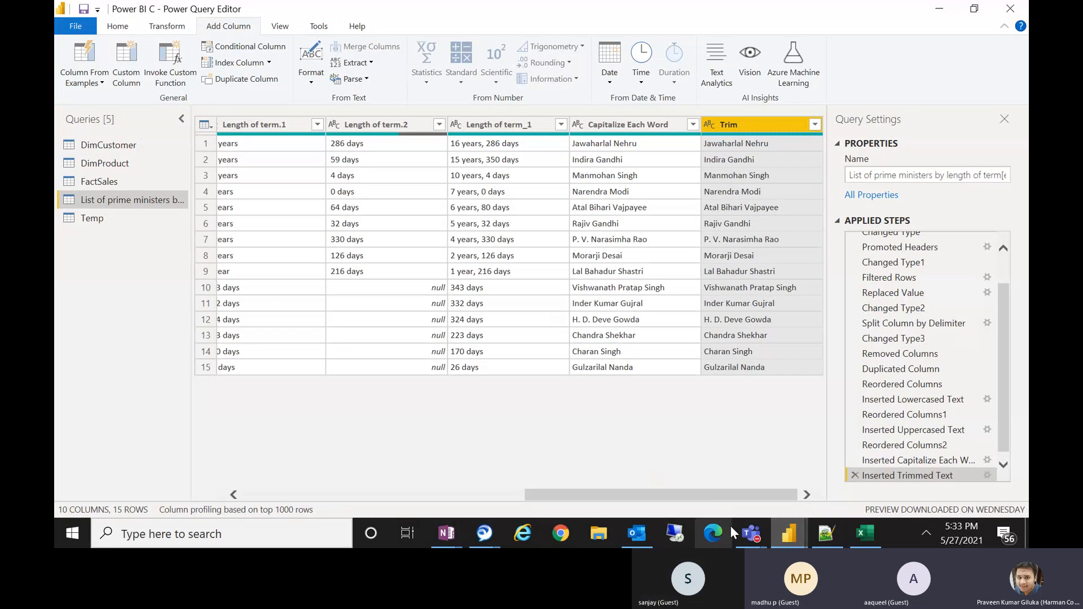
mouse_move(750, 533)
left_click(764, 448)
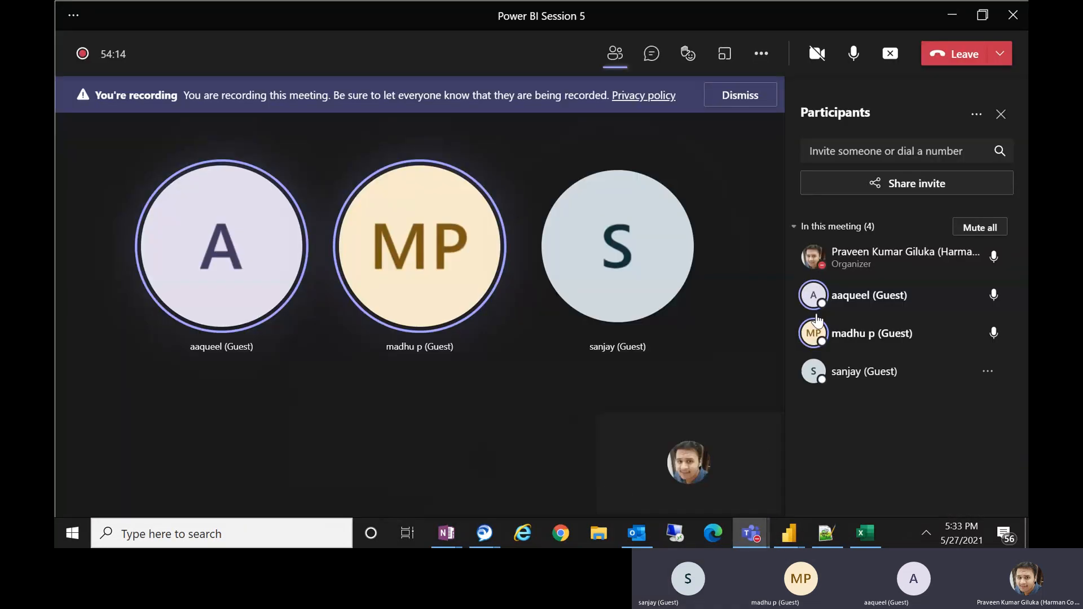
left_click(947, 25)
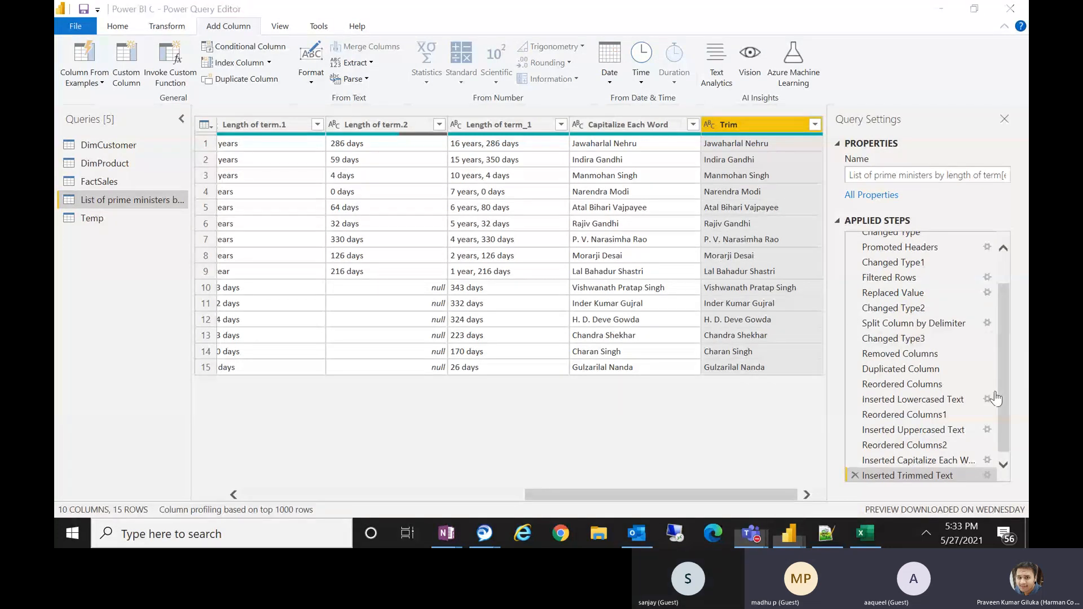
Add a column that prefixes the Name column's values with "Hello".
left_click(316, 83)
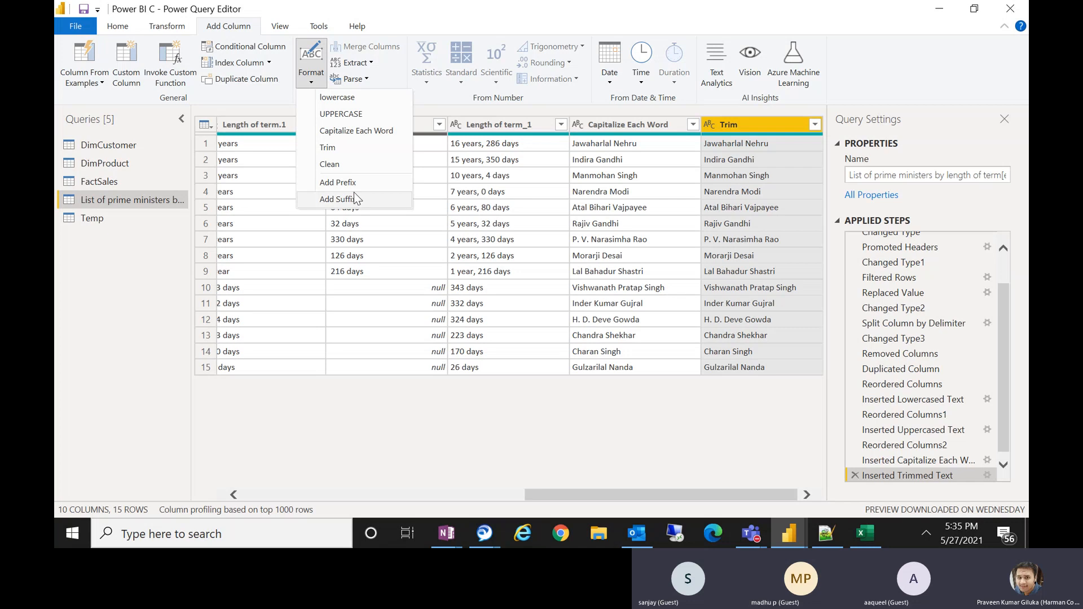
left_click(576, 493)
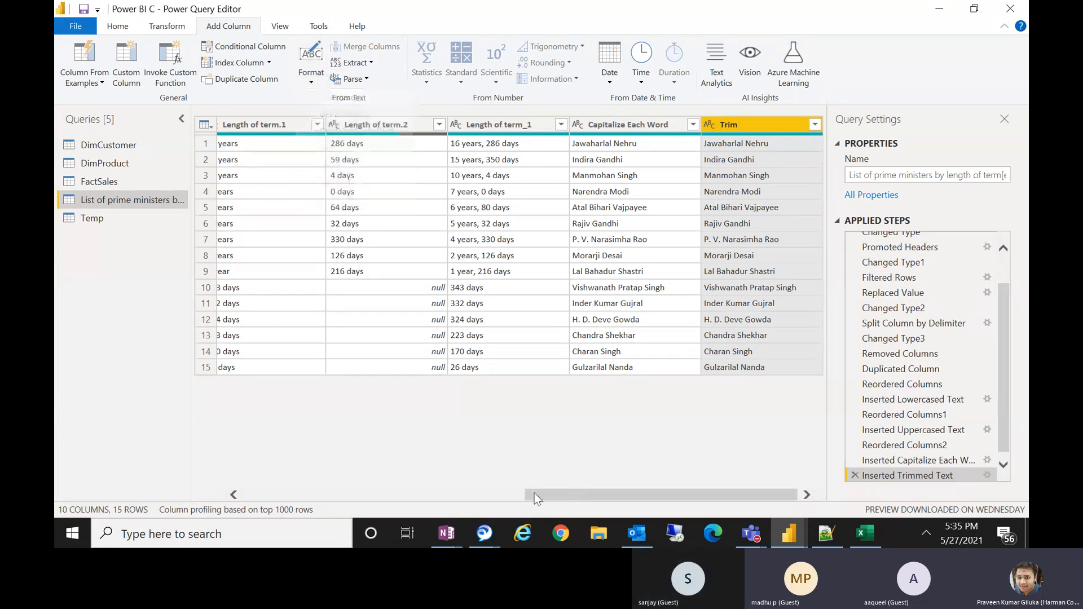
left_click_drag(591, 492, 218, 493)
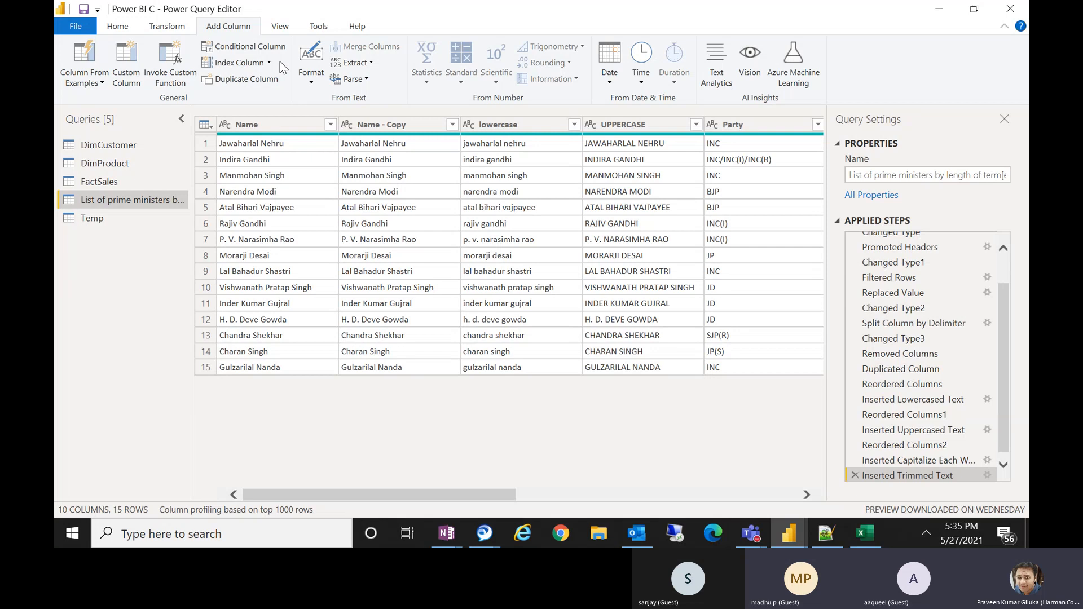
left_click(289, 128)
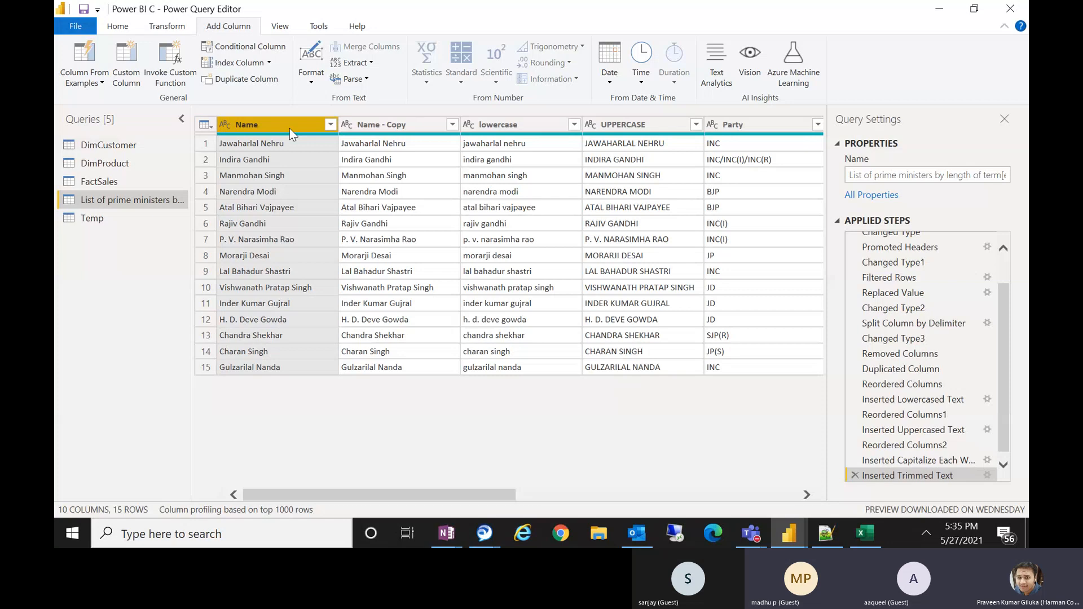
left_click(321, 82)
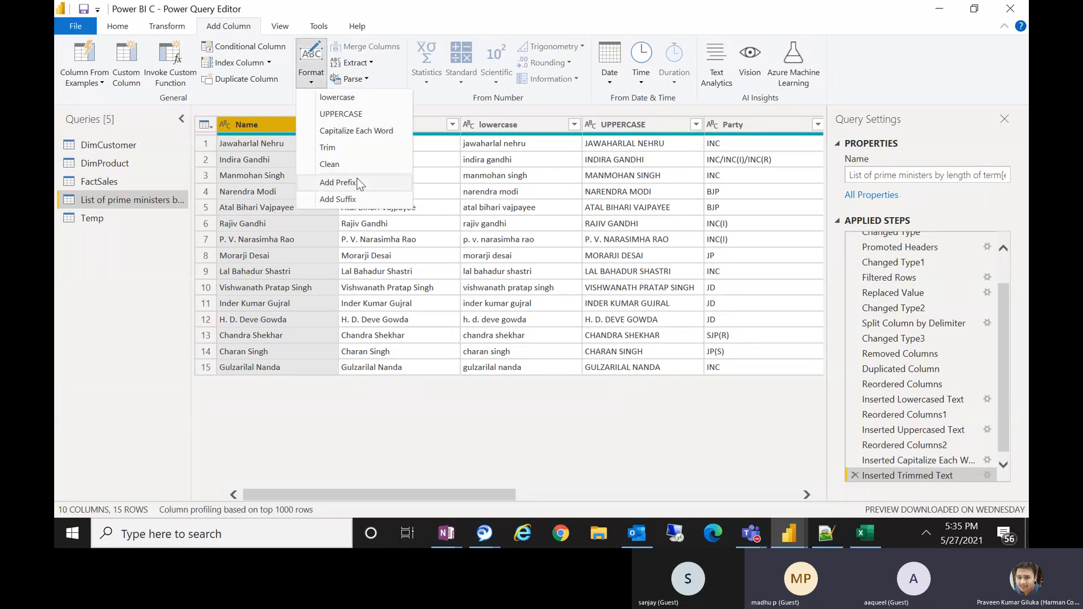
left_click(338, 182)
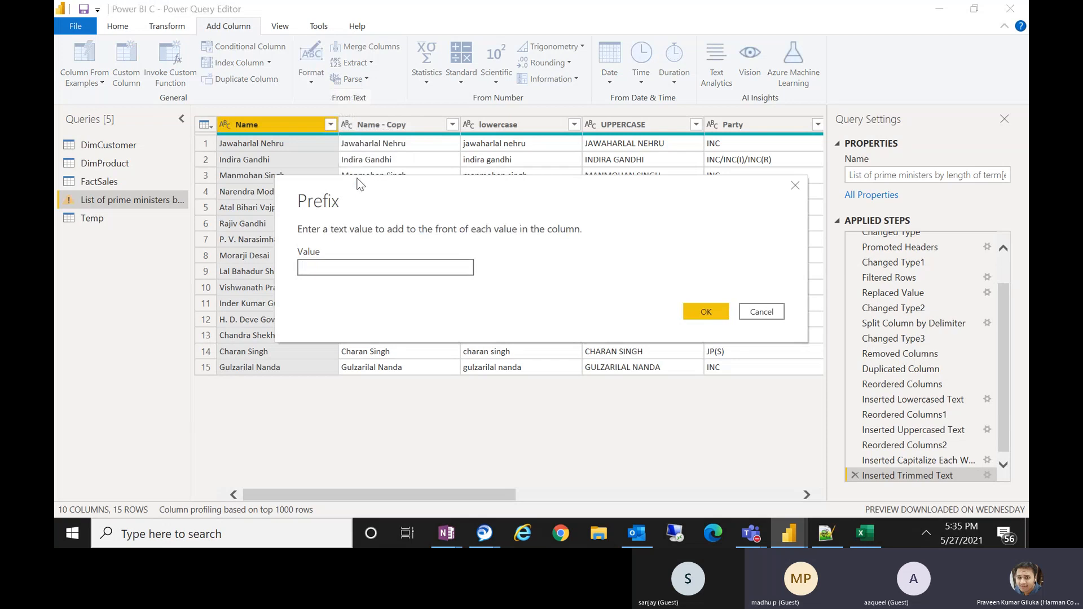
type("Hello")
left_click(709, 313)
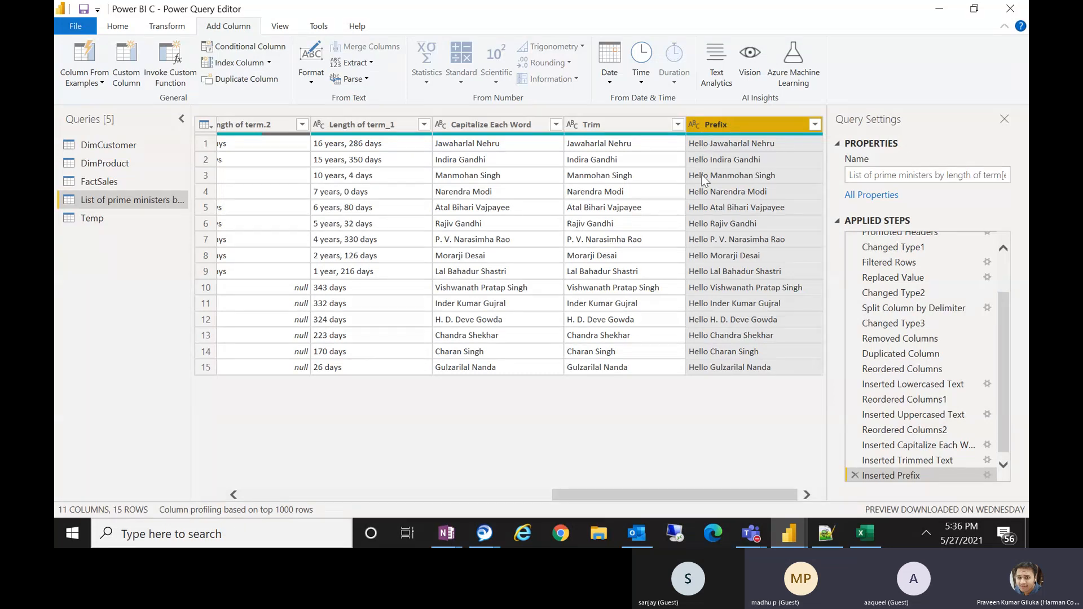
Add a column that appends the suffix "Hi" to the Name column's values.
mouse_move(729, 134)
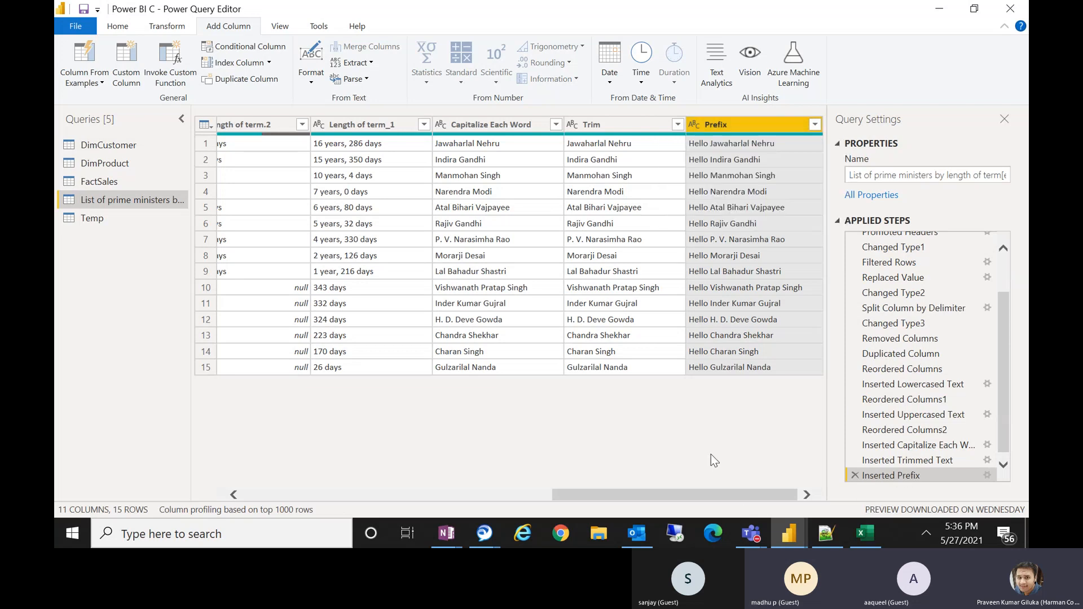
left_click_drag(689, 496, 375, 495)
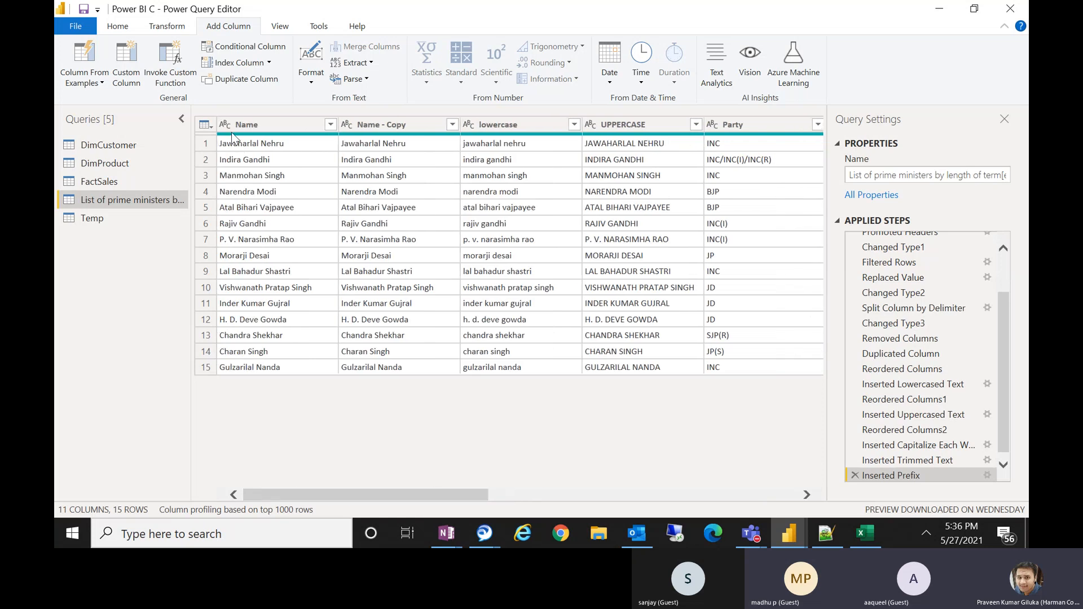
left_click(246, 126)
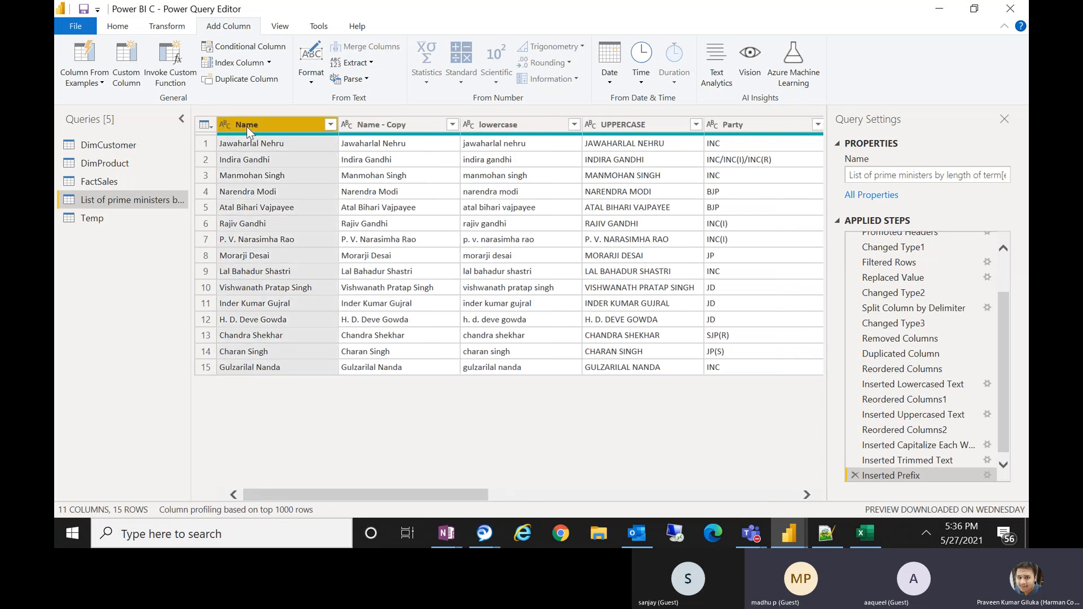
left_click(320, 81)
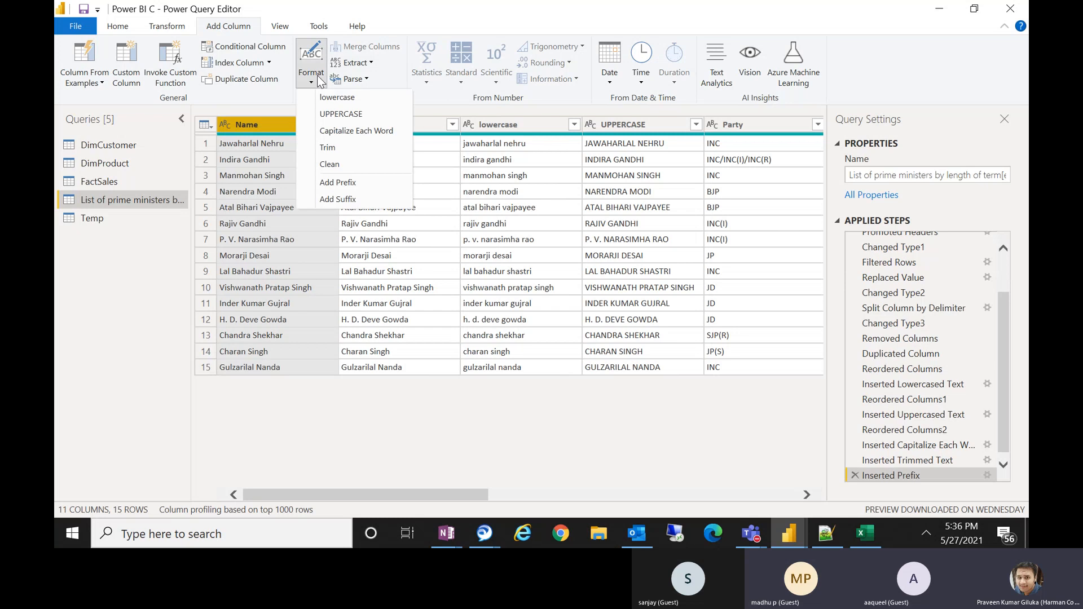
left_click(338, 203)
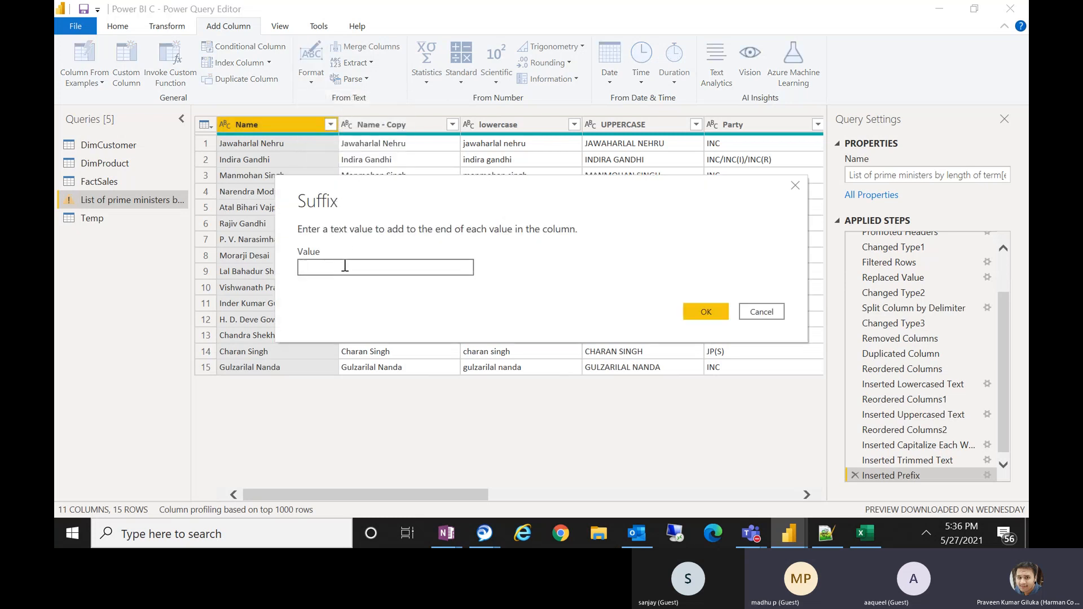
type("H")
key("BackSpace")
type("Hi")
left_click(700, 312)
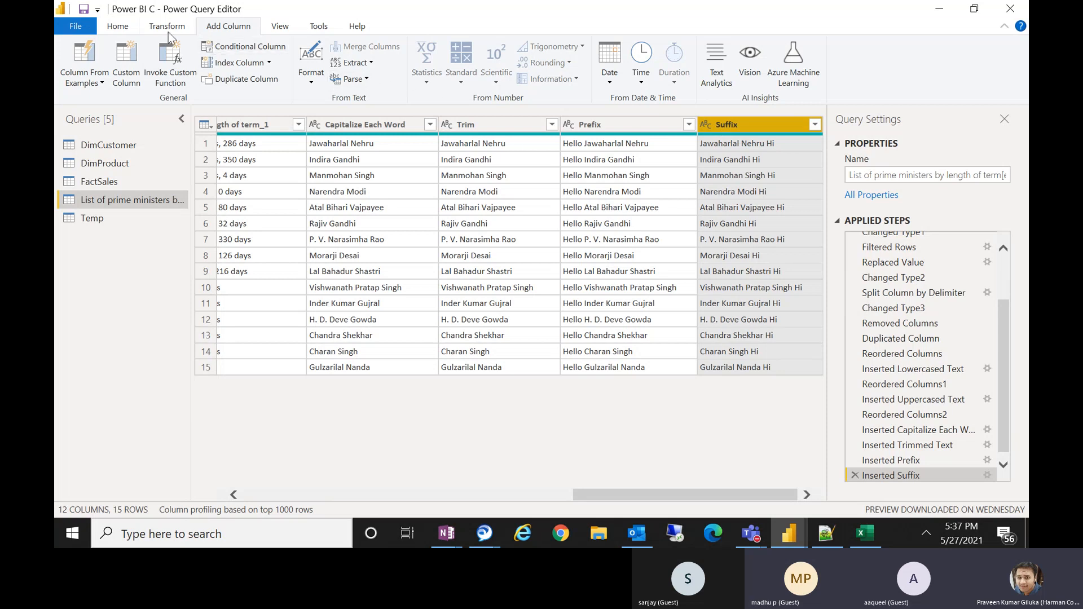
left_click(120, 29)
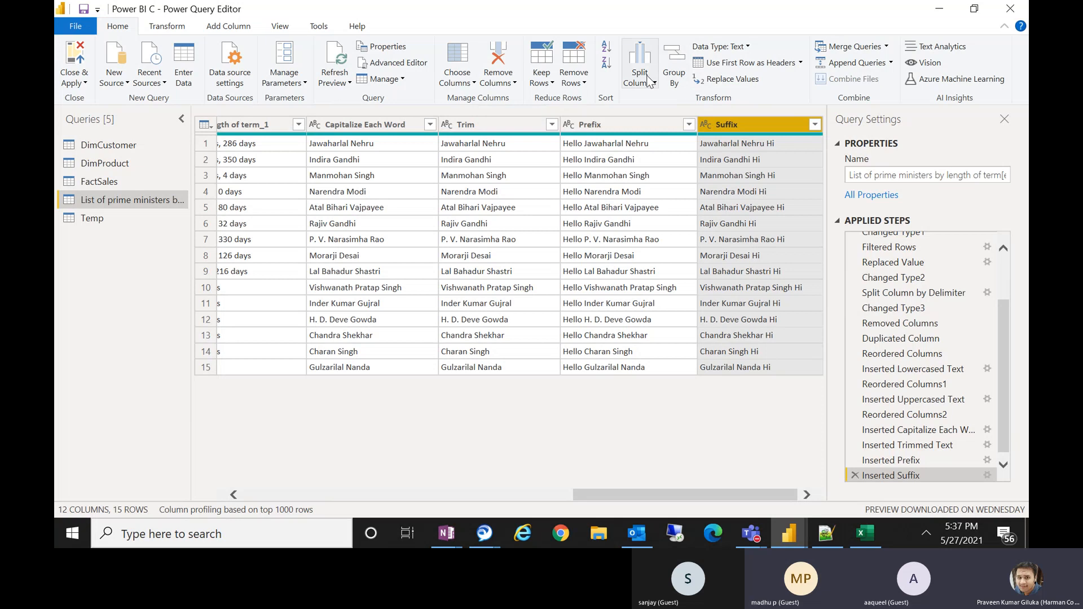
left_click(252, 29)
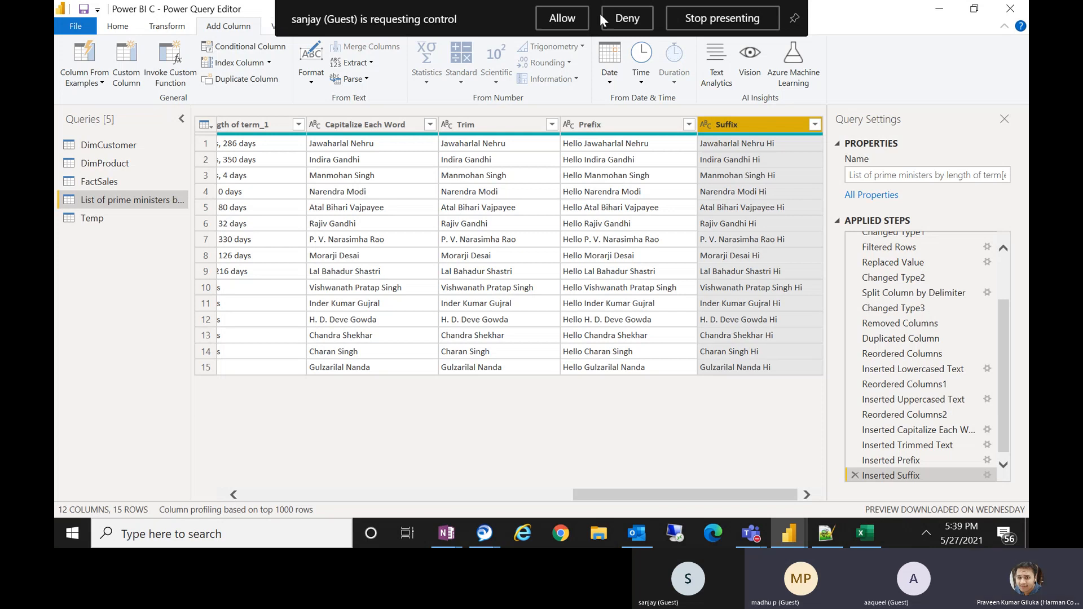
left_click(615, 19)
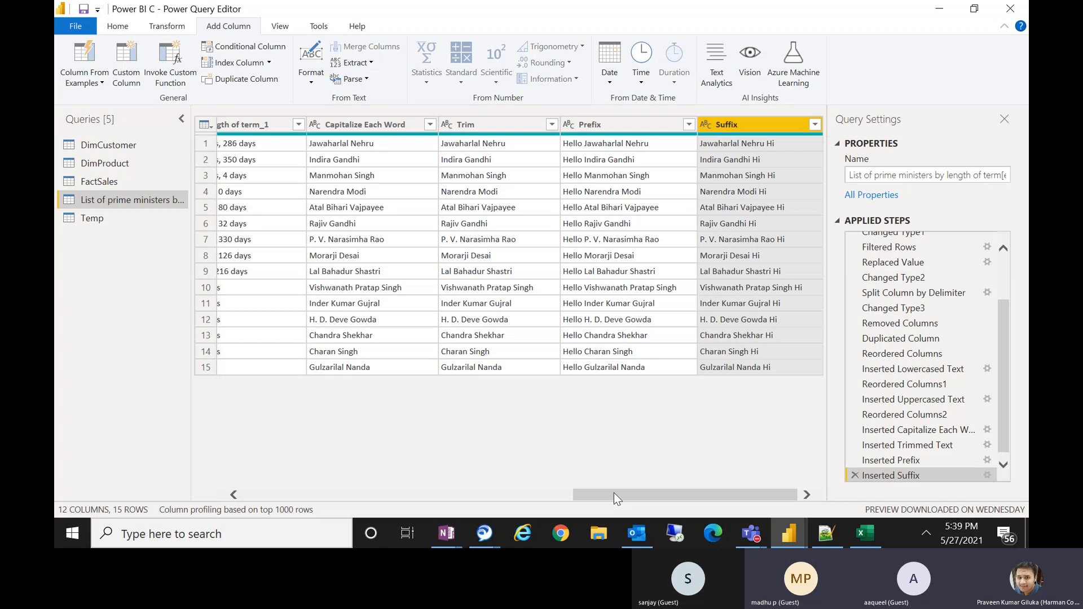
Start a conditional column named Party Number whose first clause returns 1 when Party equals INC.
left_click_drag(614, 493, 279, 483)
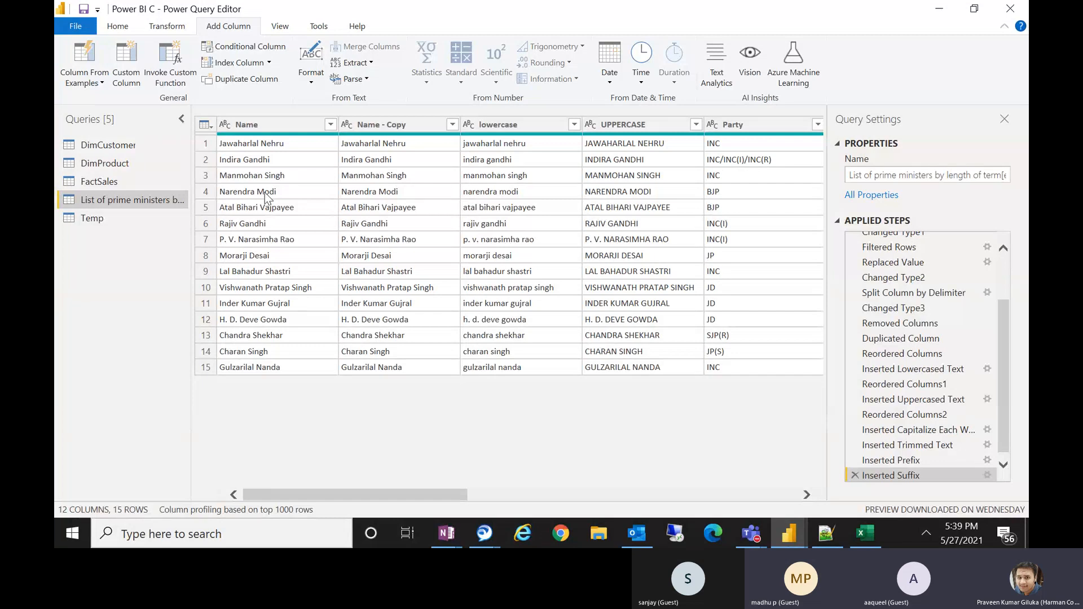
left_click(287, 28)
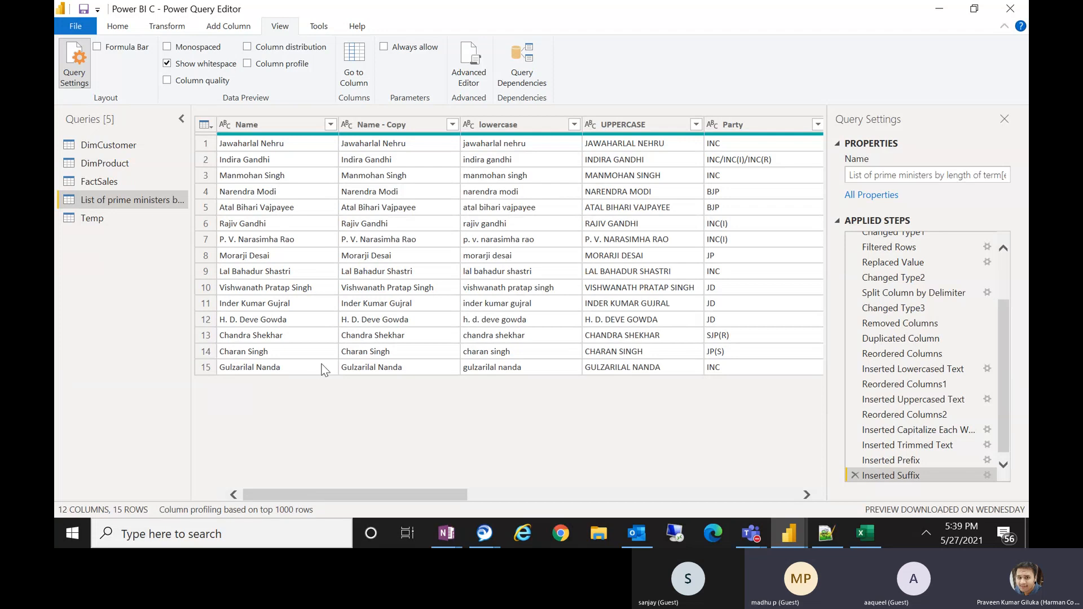
left_click(227, 27)
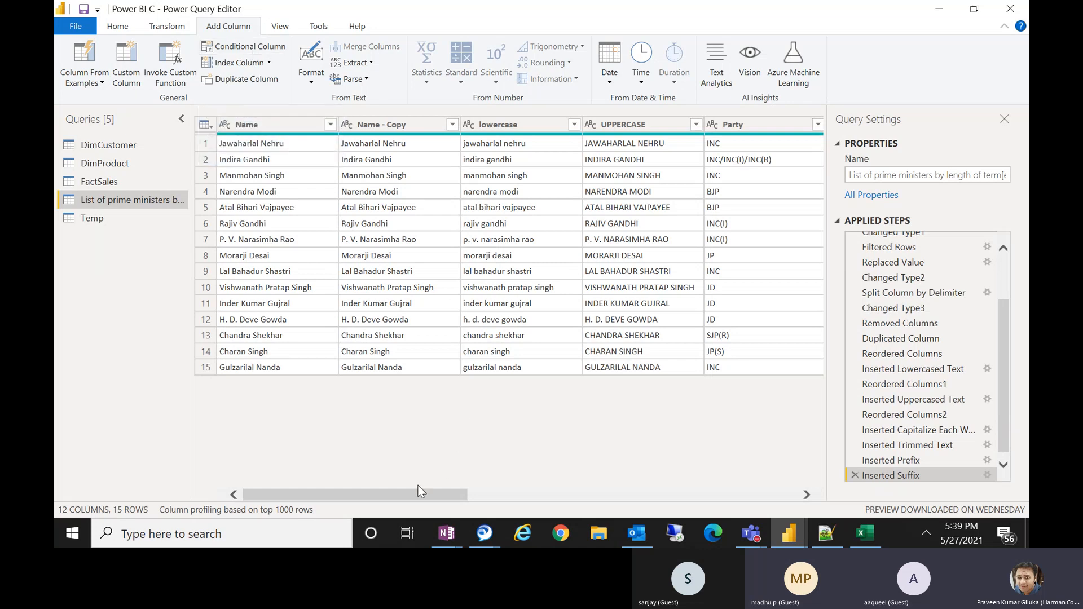
left_click_drag(432, 496, 551, 490)
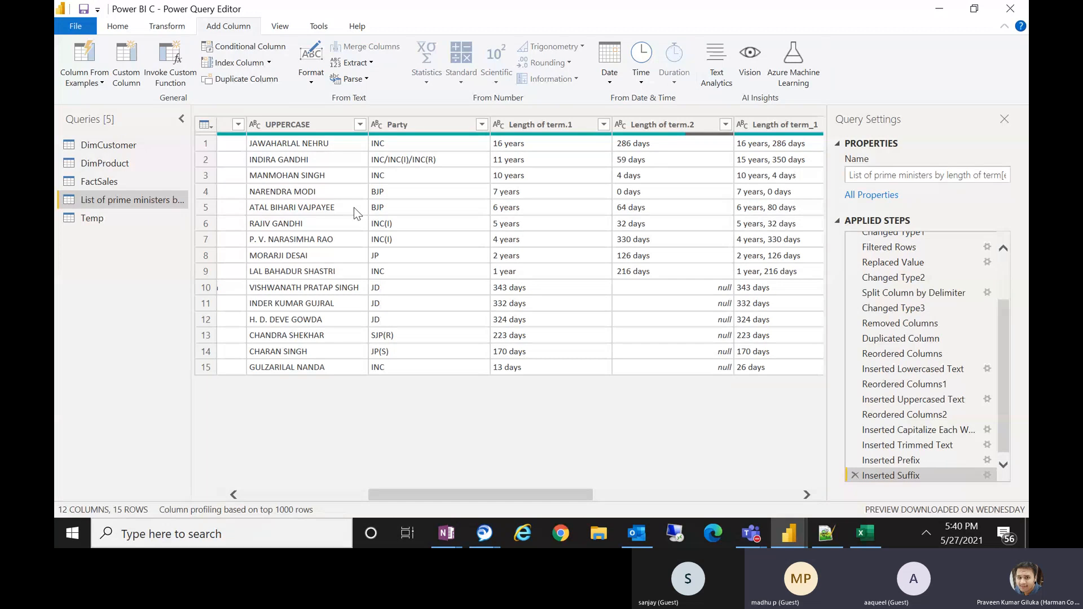
left_click(269, 54)
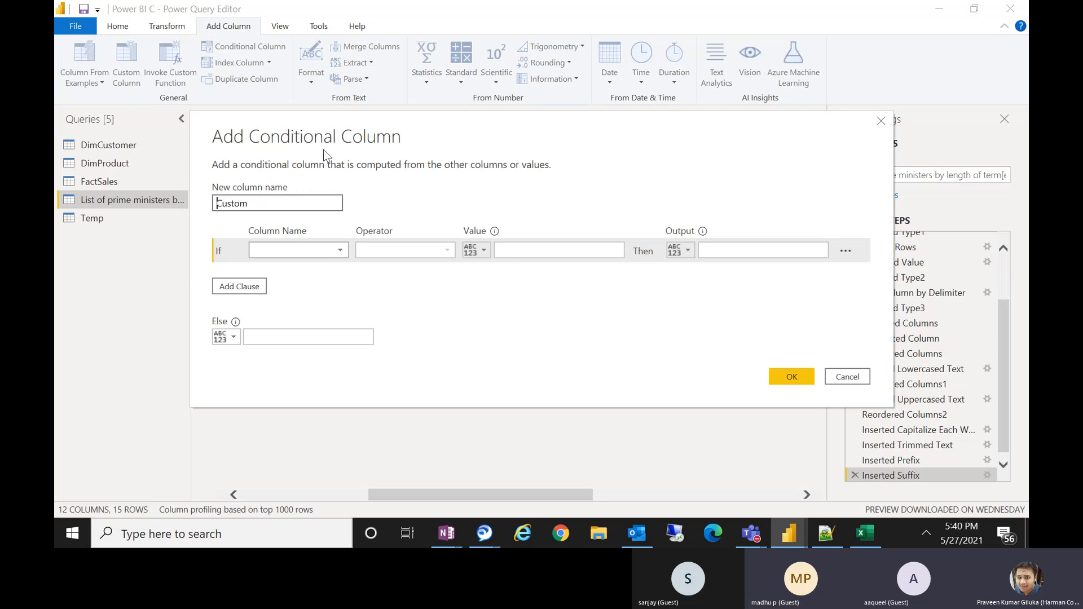
left_click_drag(326, 145, 320, 233)
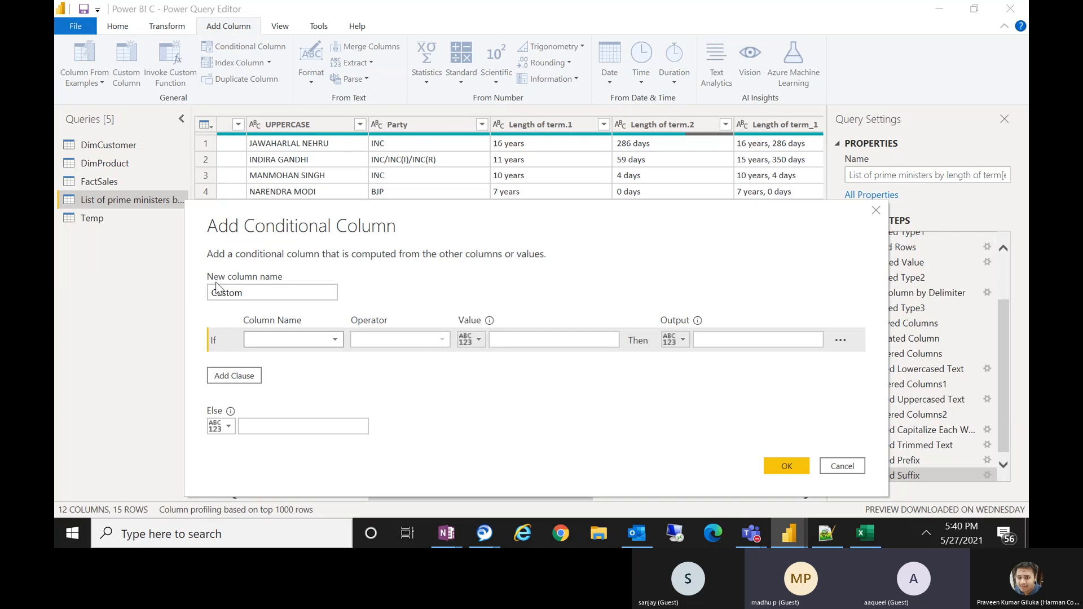
double_click(277, 290)
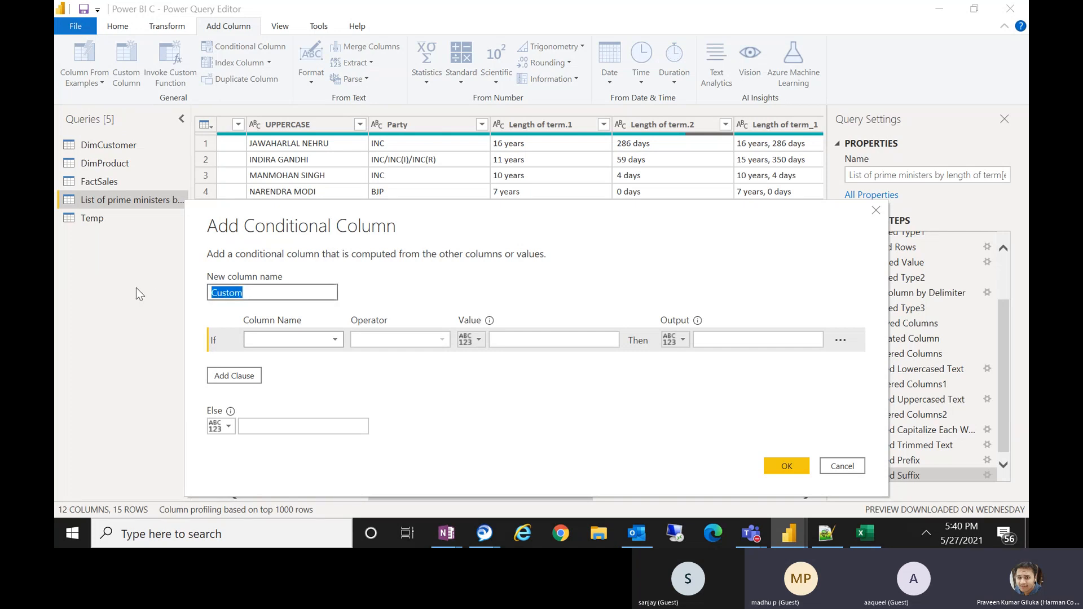
type("Party")
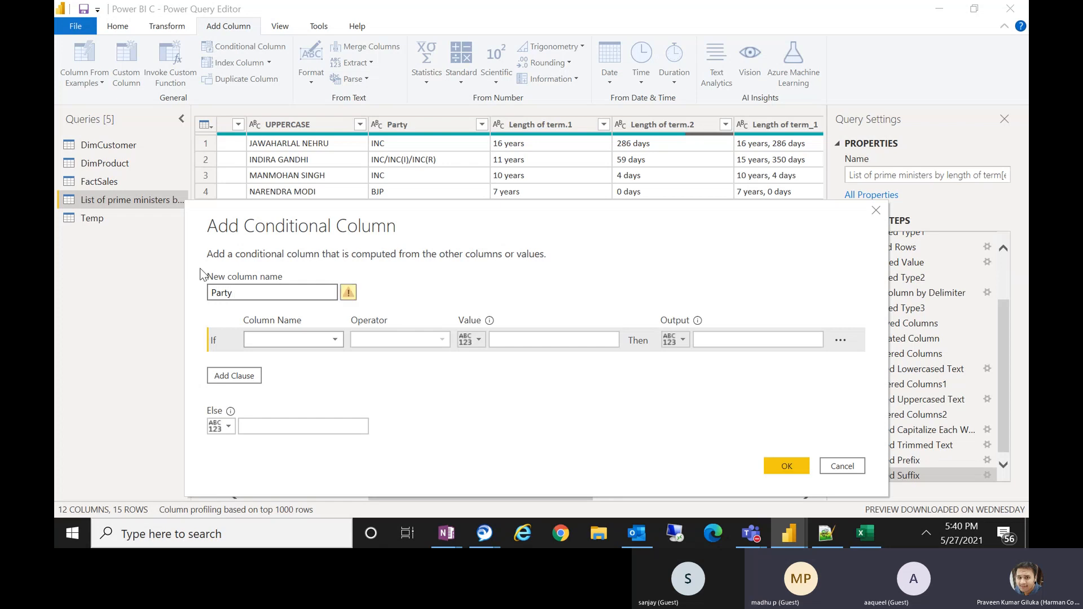
type(" Number")
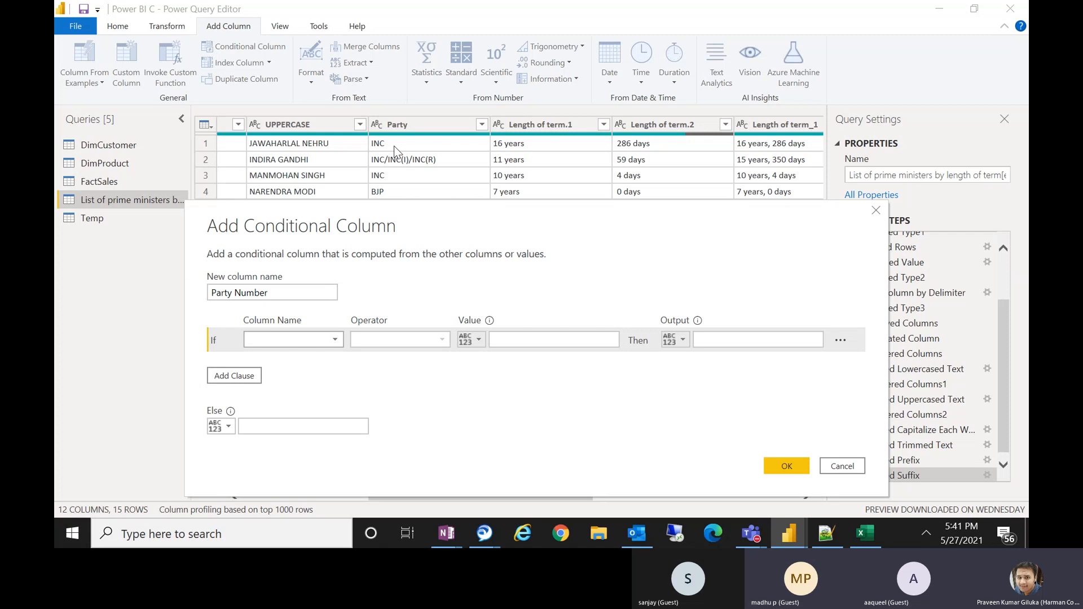
left_click(333, 339)
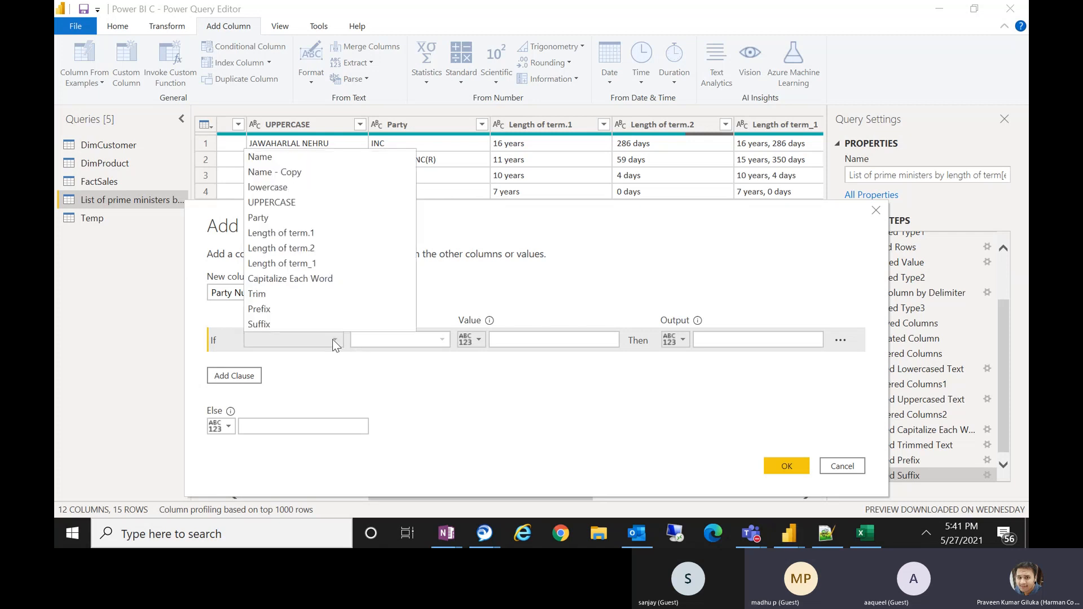
left_click(290, 221)
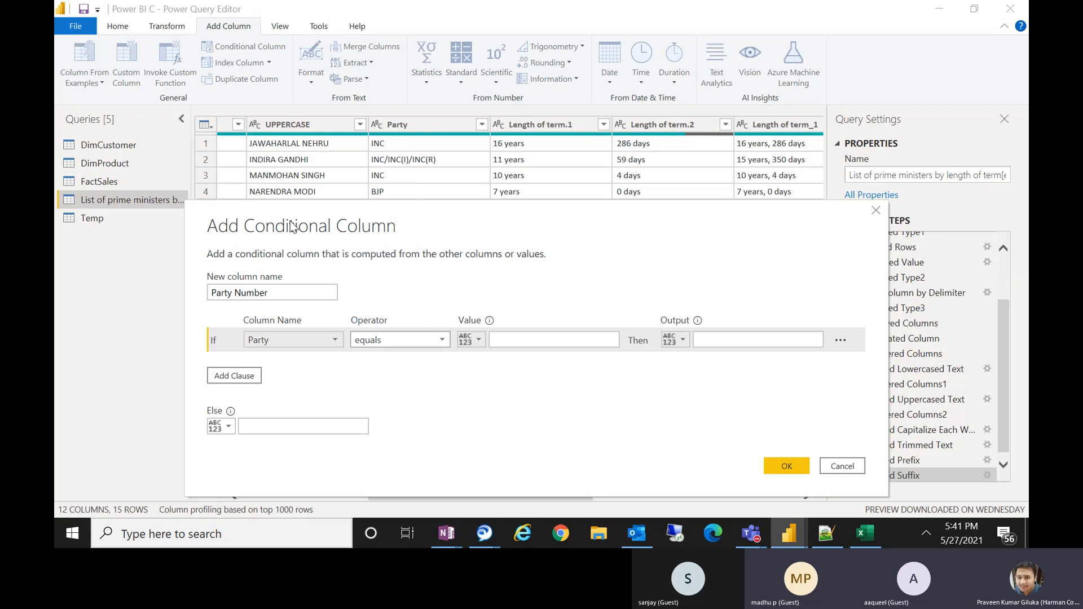
left_click(499, 340)
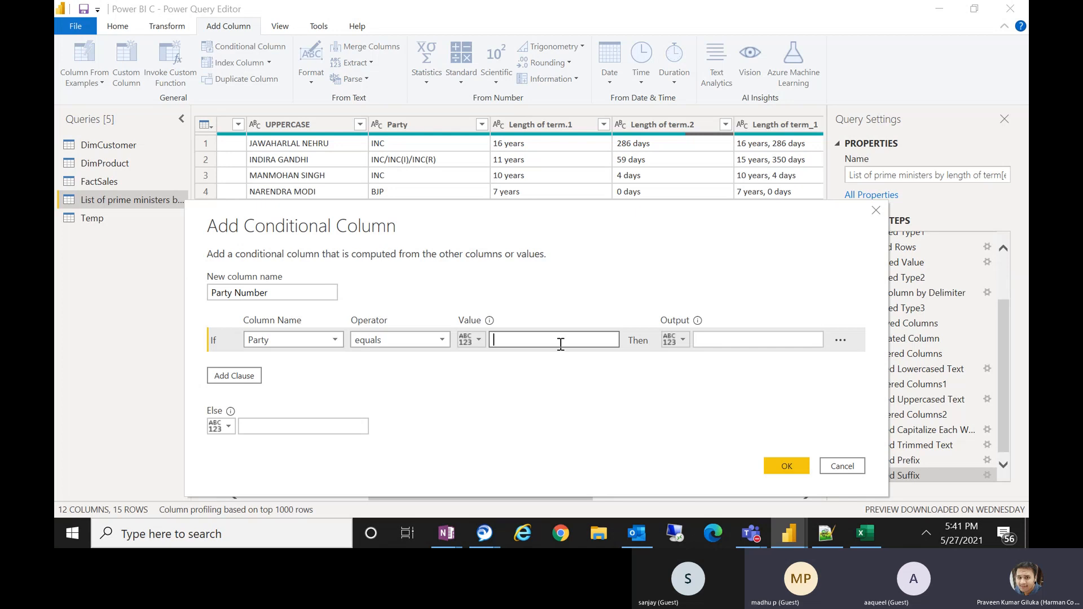
type("INC")
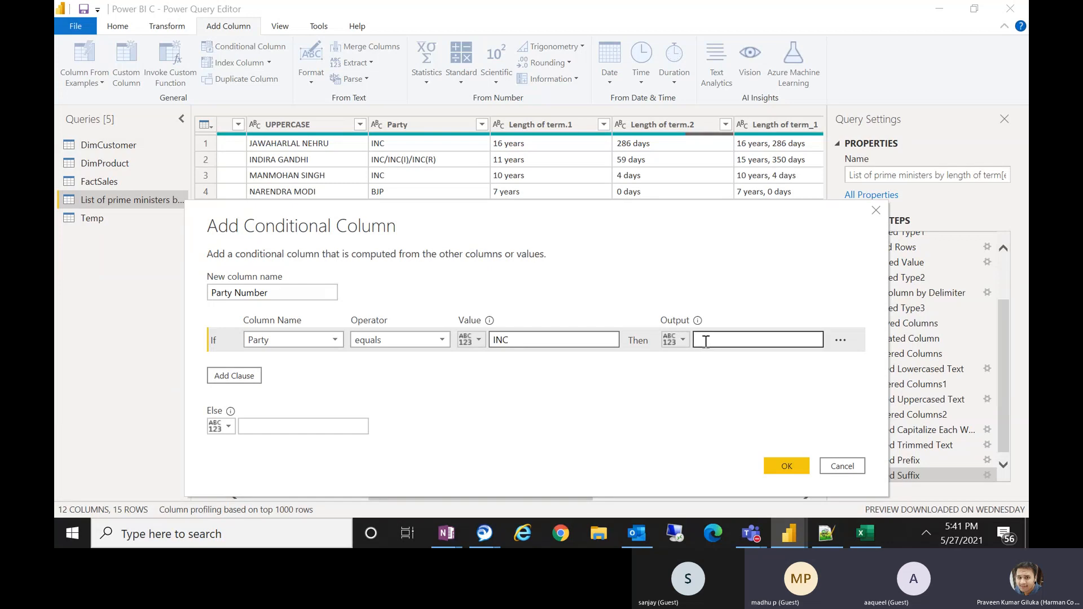
left_click(704, 341)
type("1")
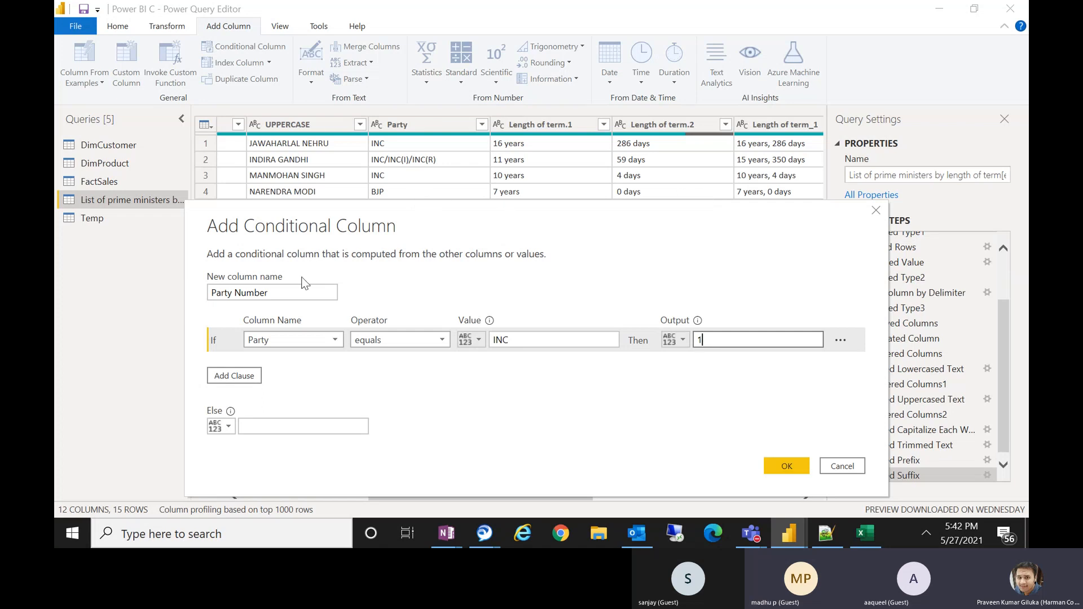
Add an else-if clause returning 2 when Party equals BJP.
left_click(252, 377)
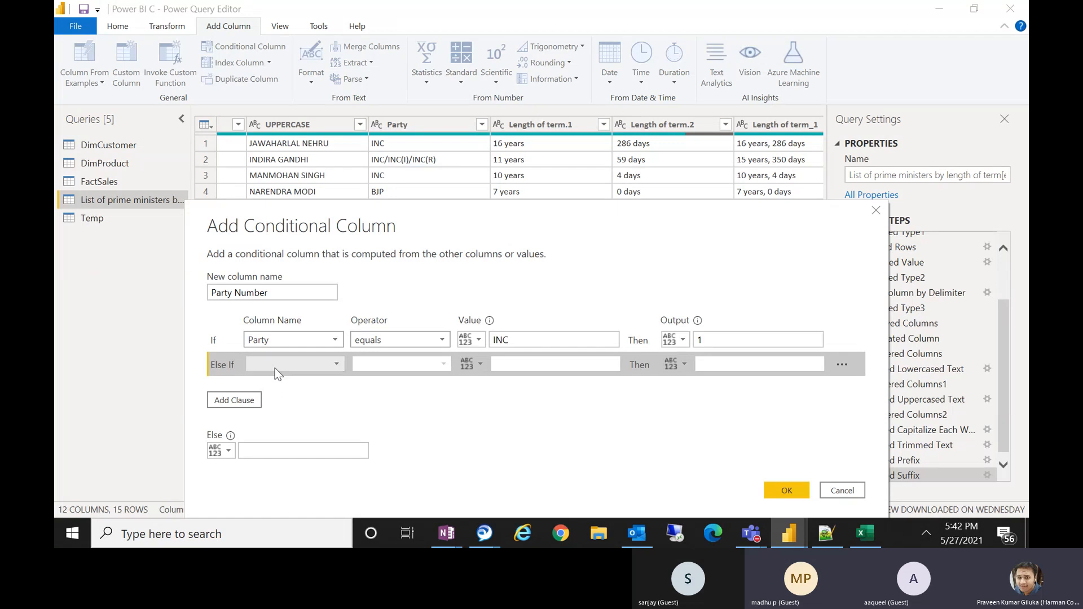
left_click(273, 364)
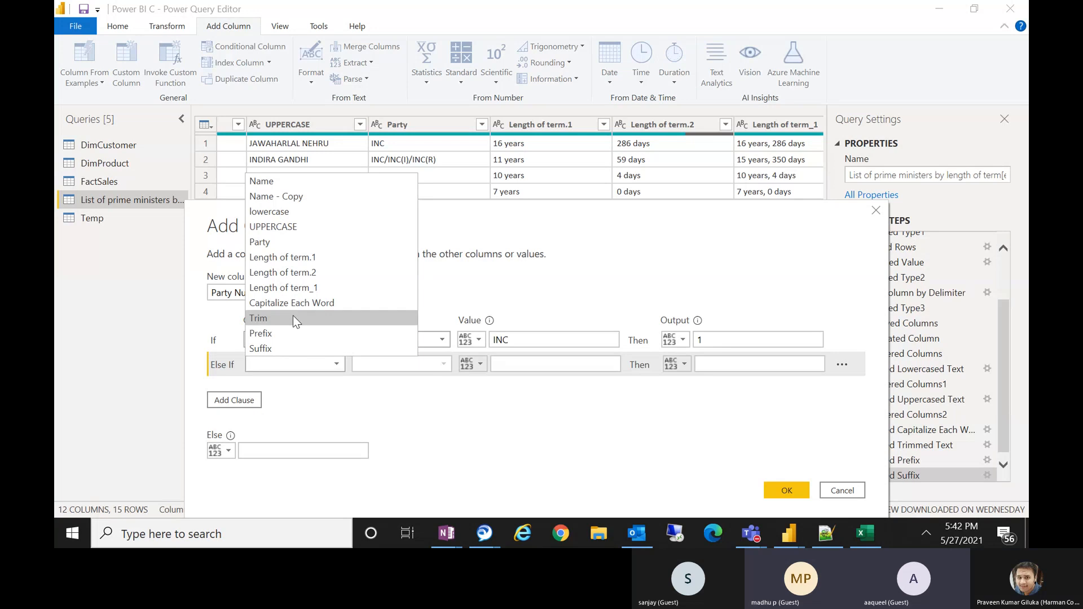
left_click(270, 242)
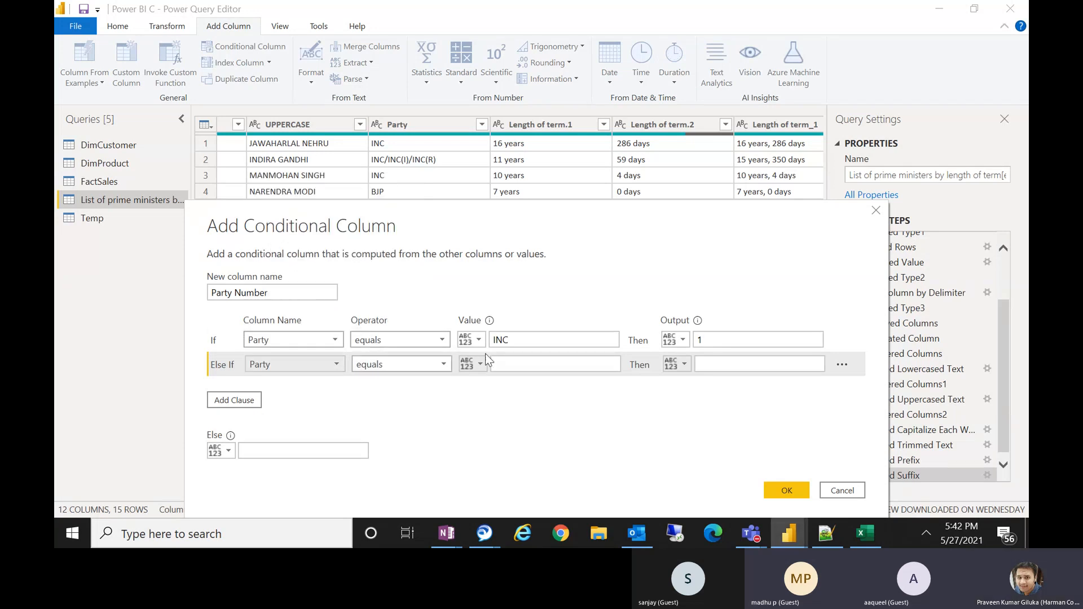
left_click(512, 363)
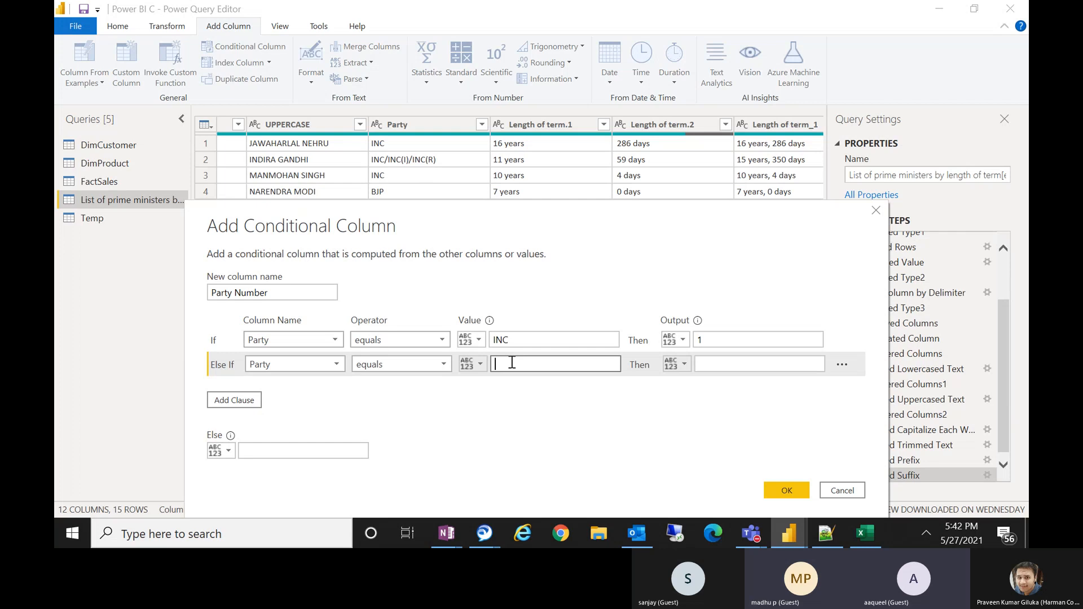
type("BJP")
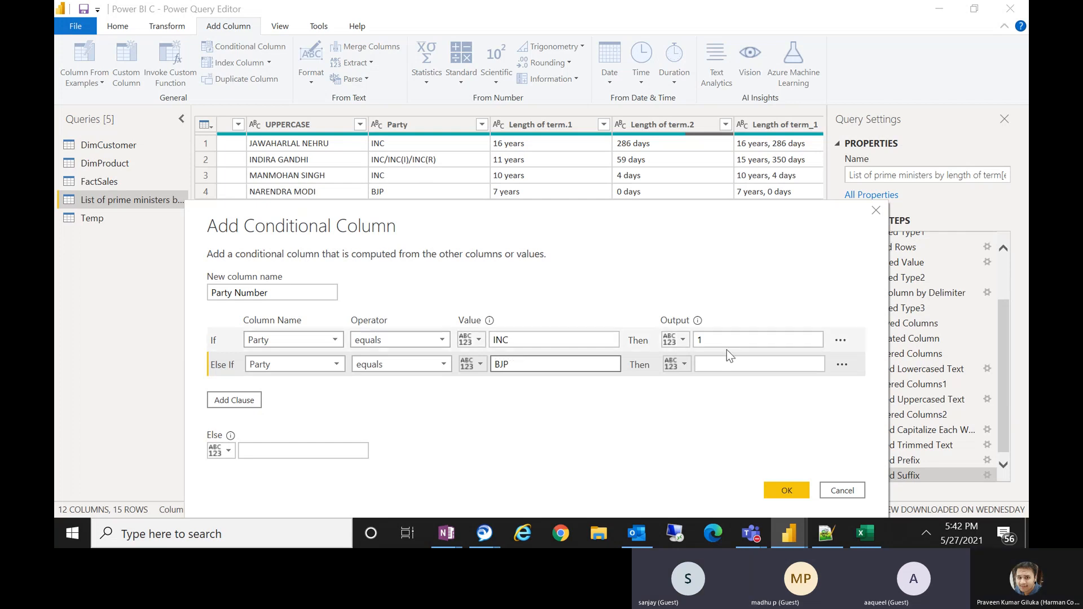
left_click(730, 364)
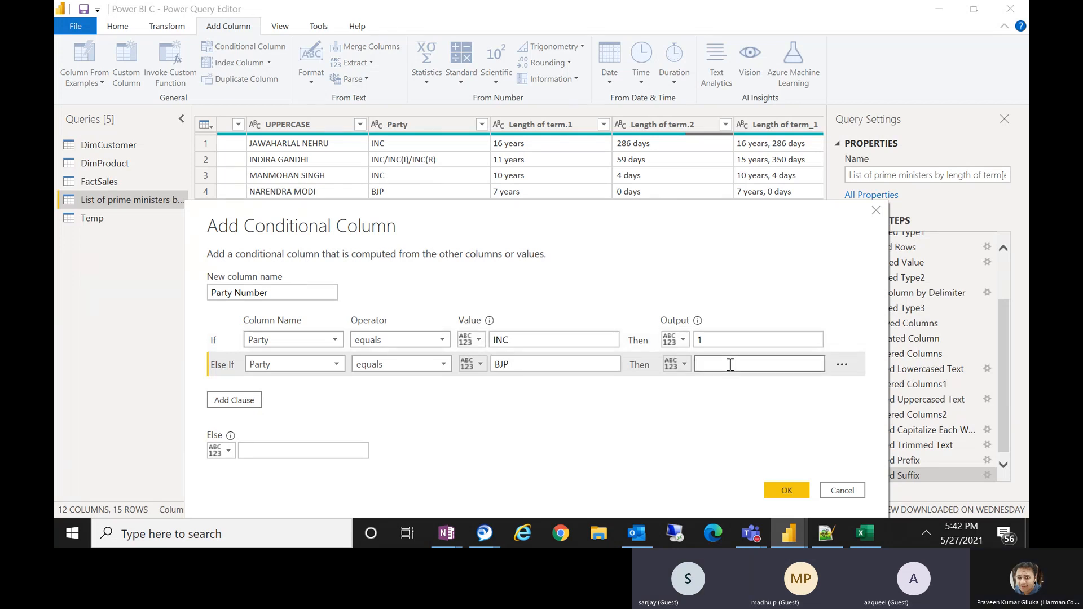
type("2")
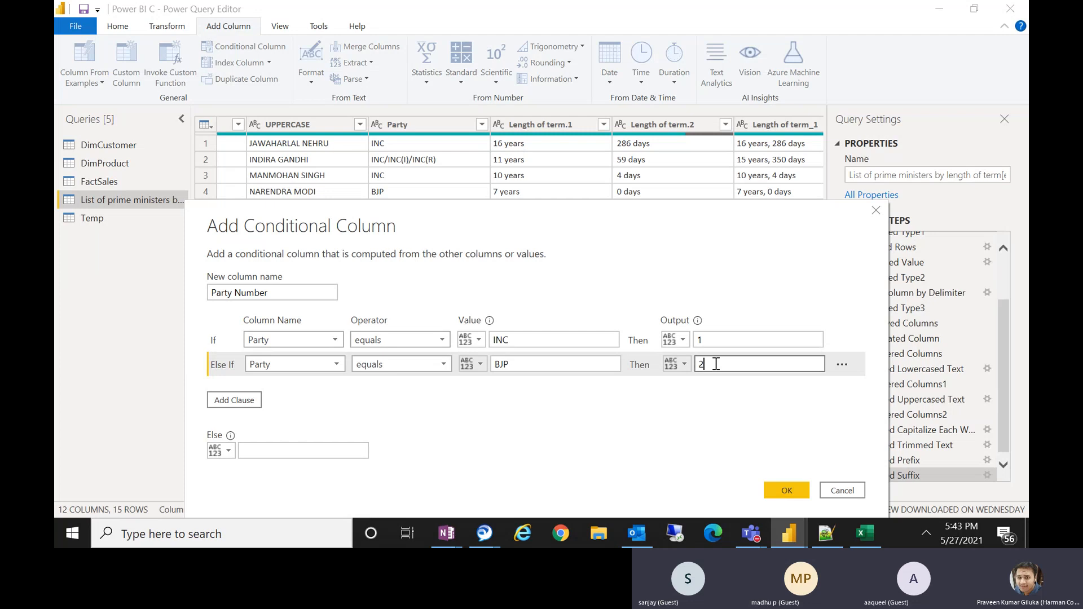
Set the conditional column's else output to 3 and create the column.
left_click_drag(614, 215, 610, 356)
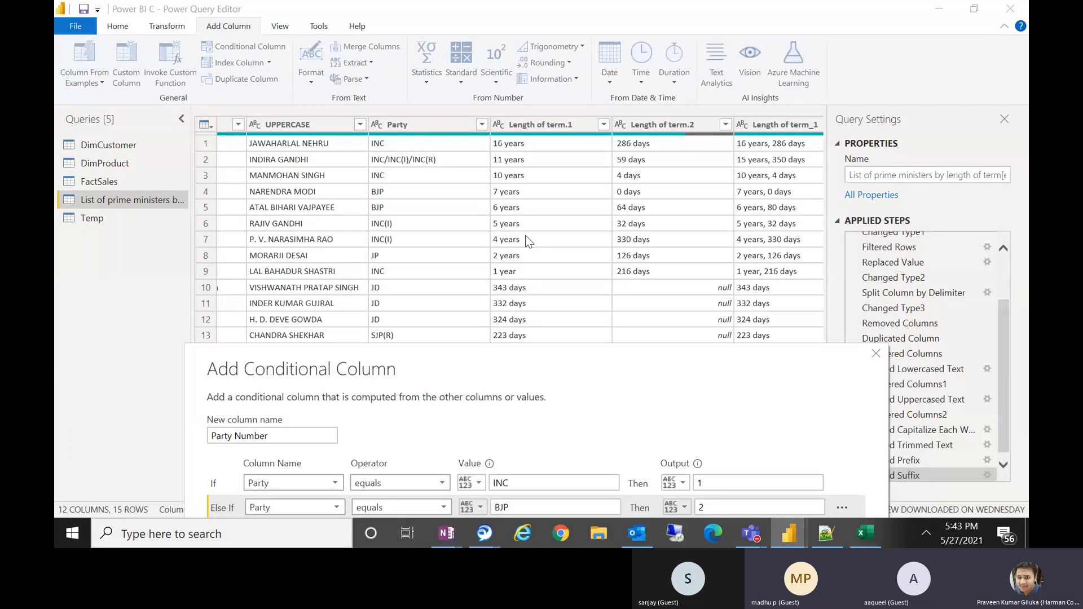
left_click_drag(523, 365, 550, 141)
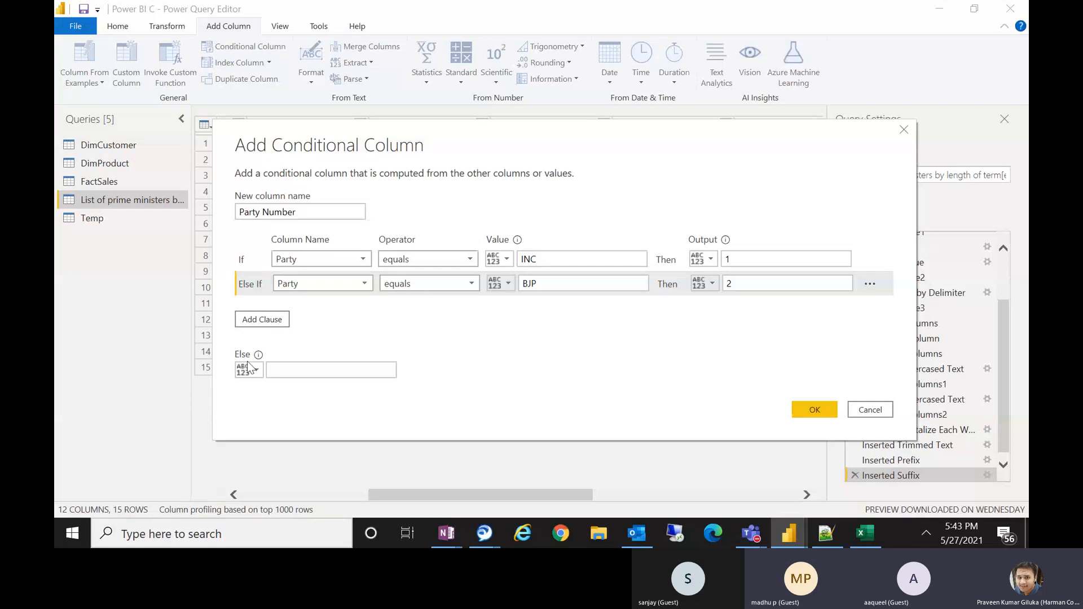
left_click(278, 370)
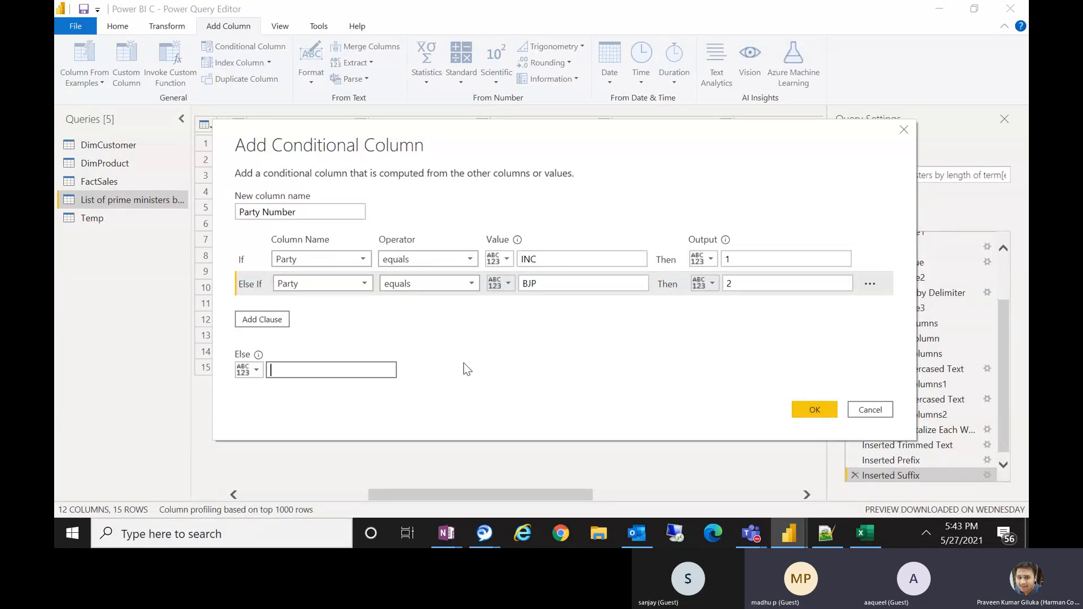
type("3")
key("BackSpace")
left_click(822, 415)
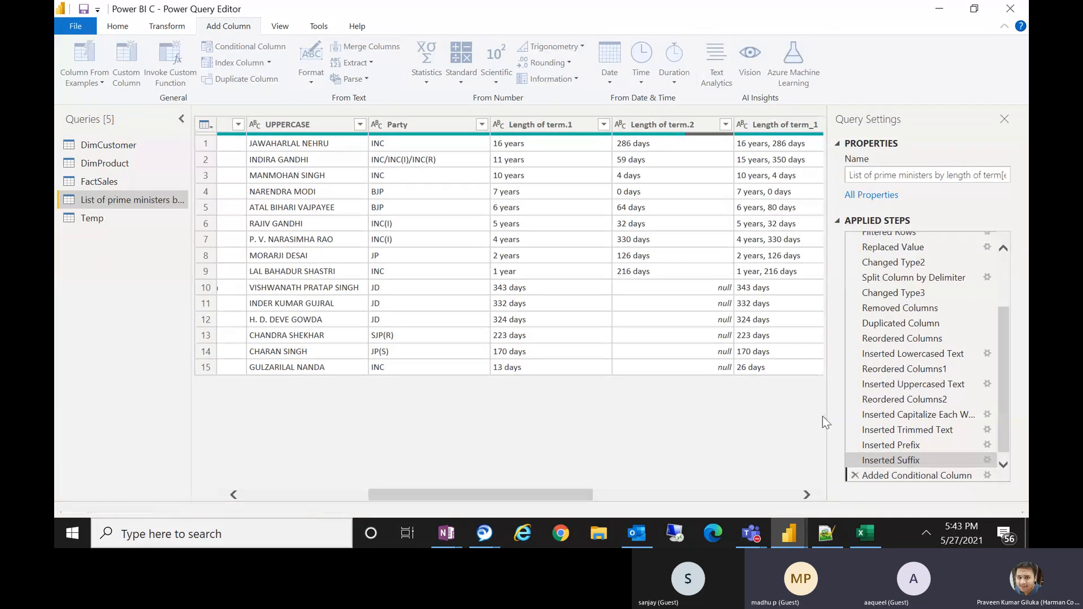
Reopen the conditional column step and change the BJP clause's output to 1.
left_click_drag(747, 124, 457, 87)
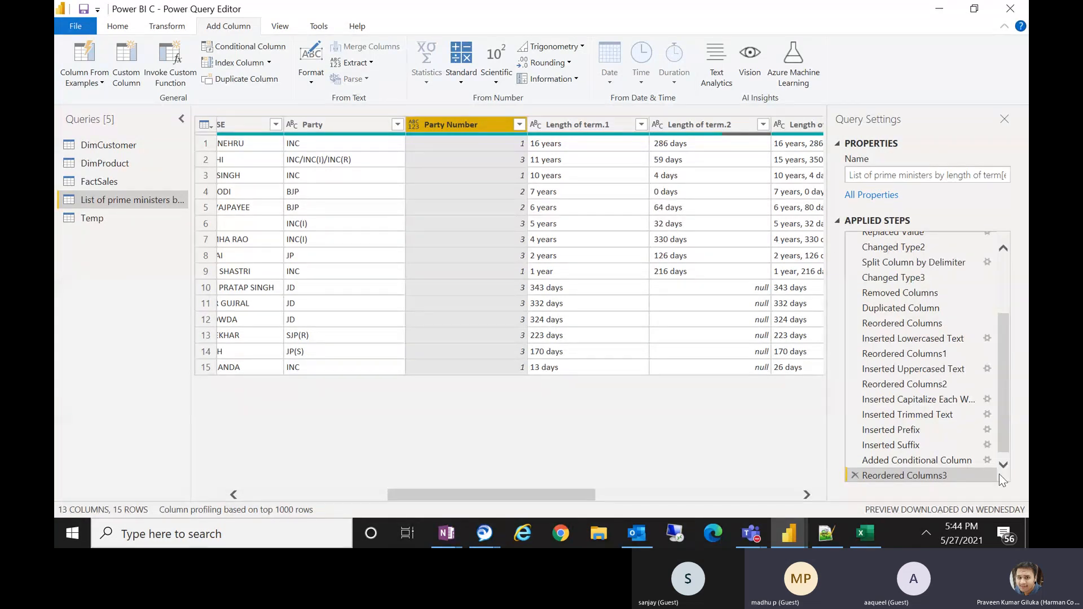
left_click(987, 460)
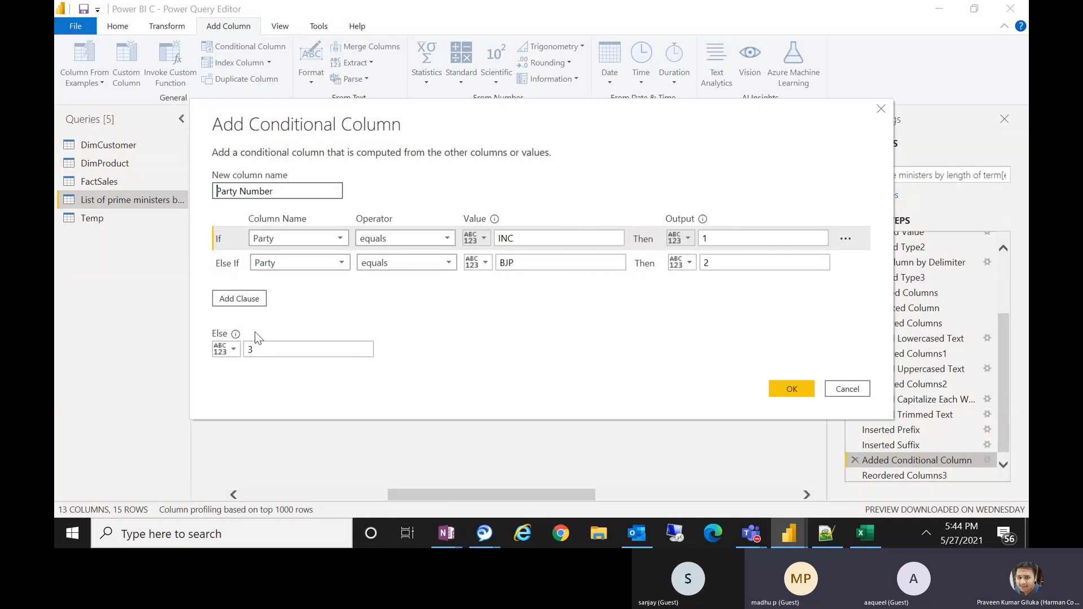
left_click(260, 347)
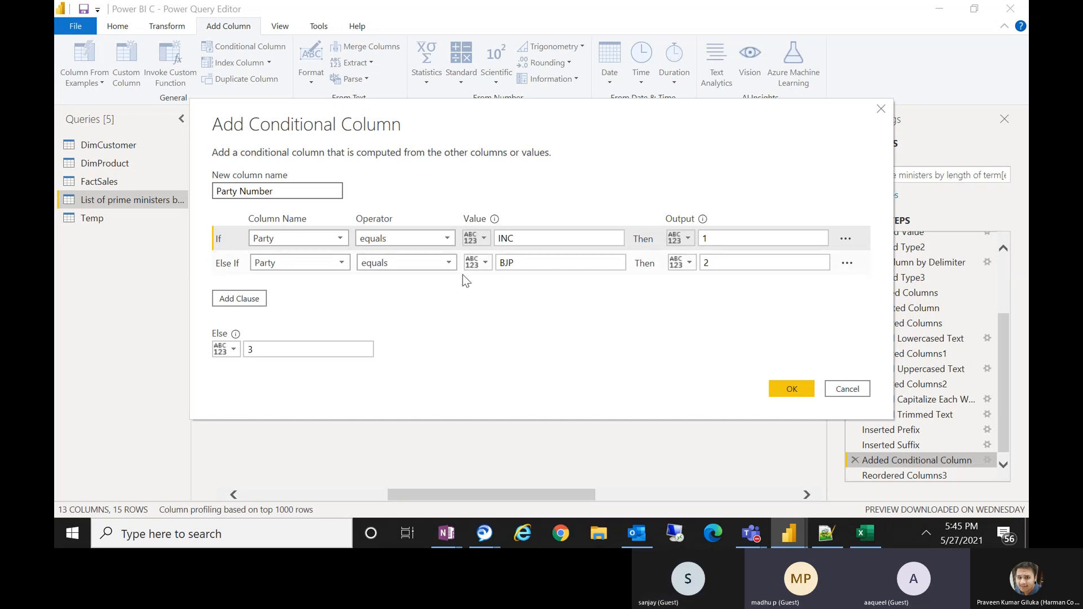
left_click_drag(433, 117, 440, 412)
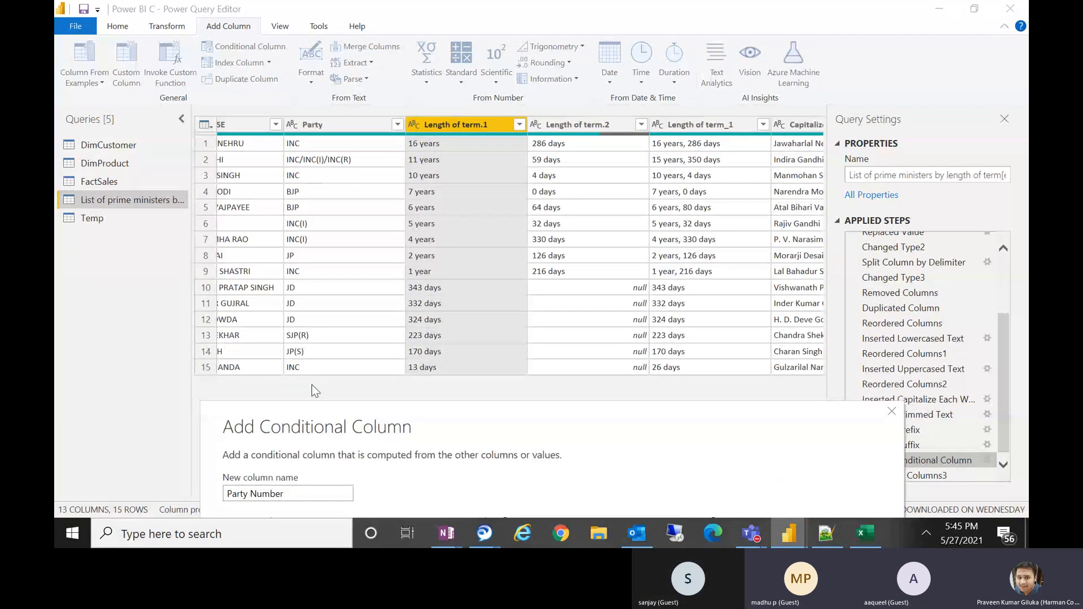
left_click_drag(461, 421, 439, 169)
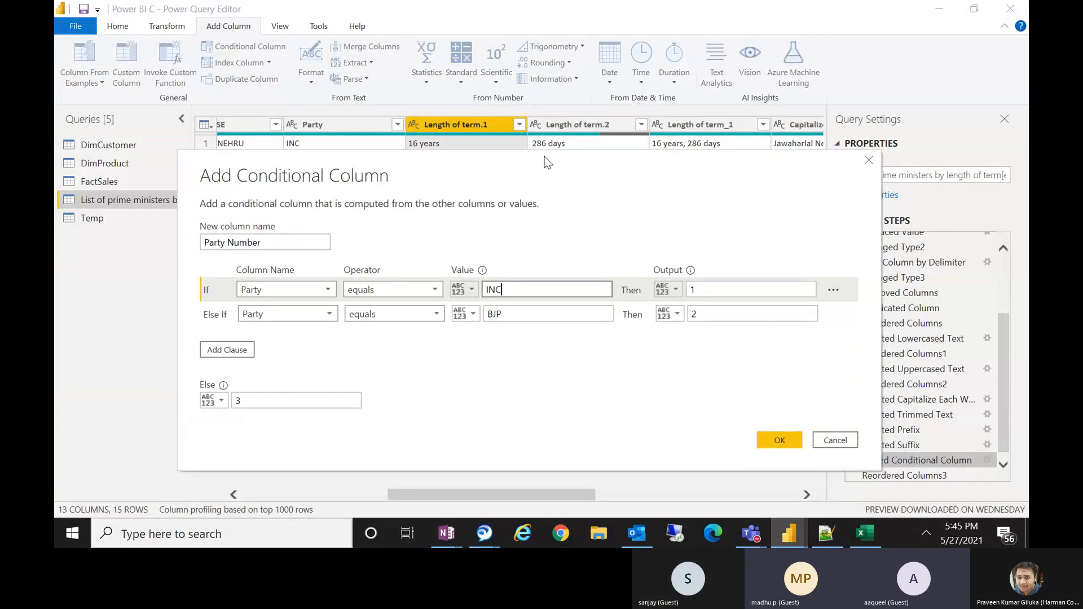
left_click_drag(544, 157, 546, 131)
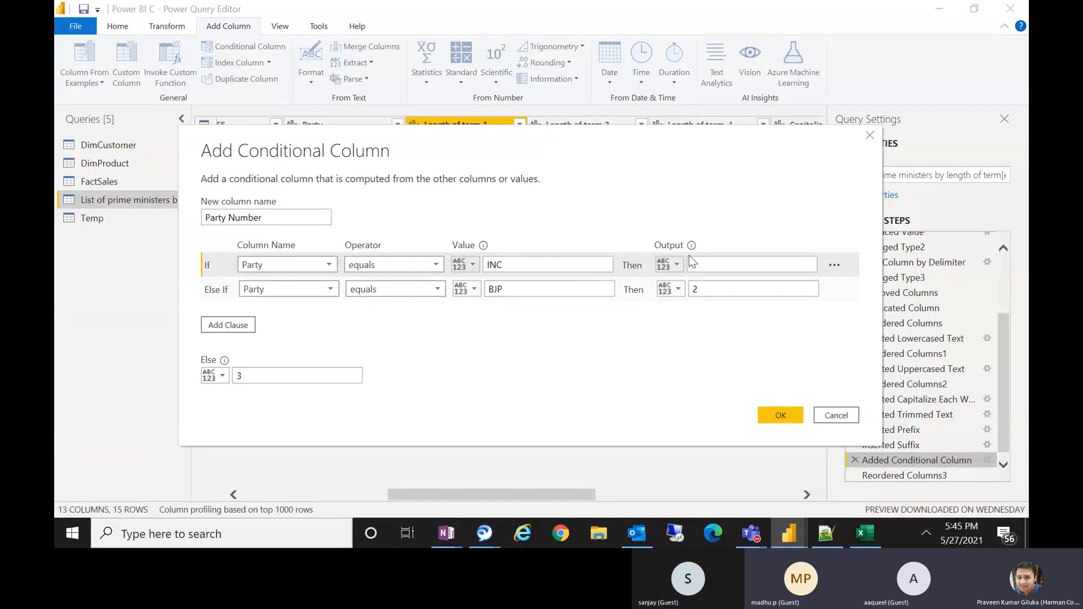
left_click(704, 286)
key("BackSpace")
type("1")
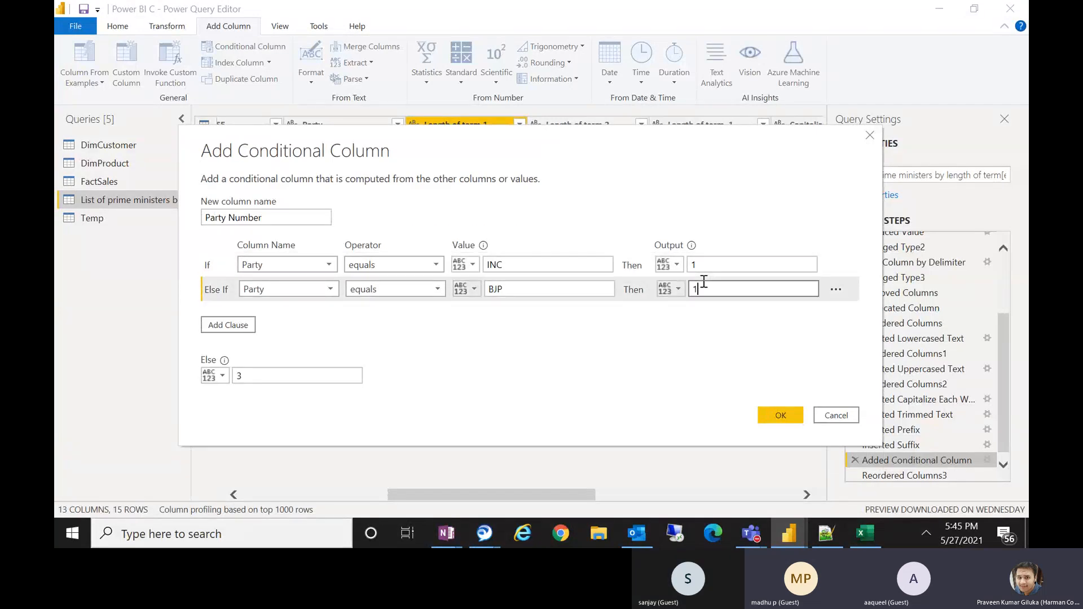
left_click(779, 416)
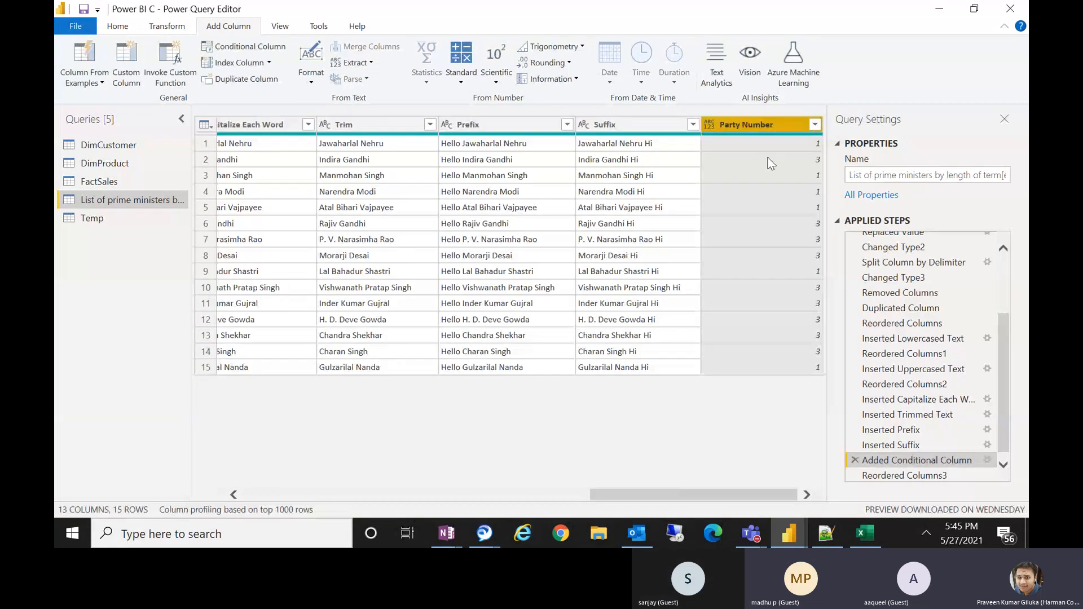
left_click_drag(756, 124, 490, 90)
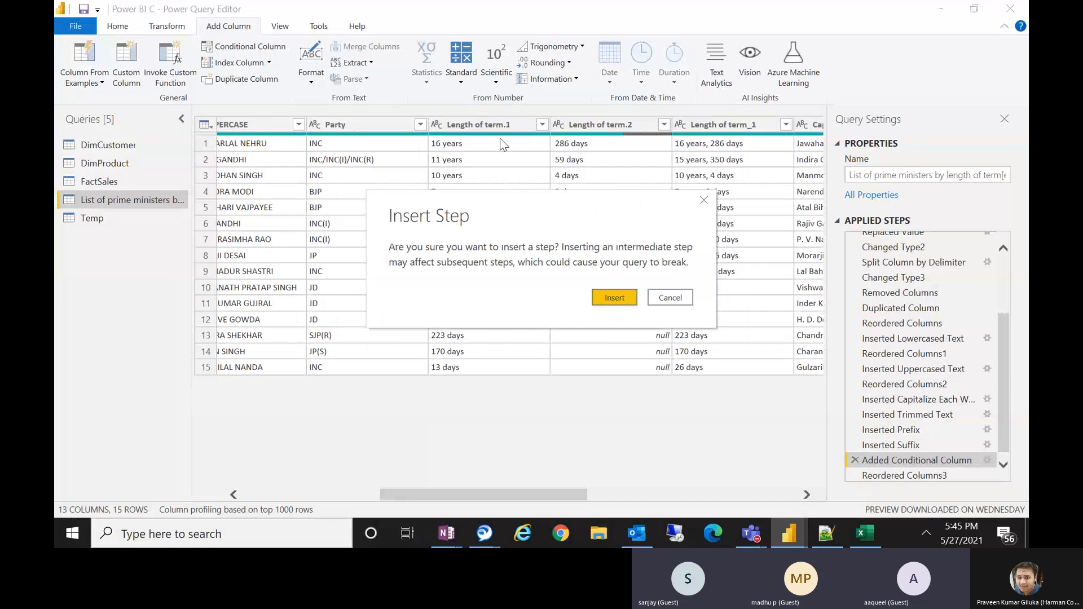
left_click(665, 298)
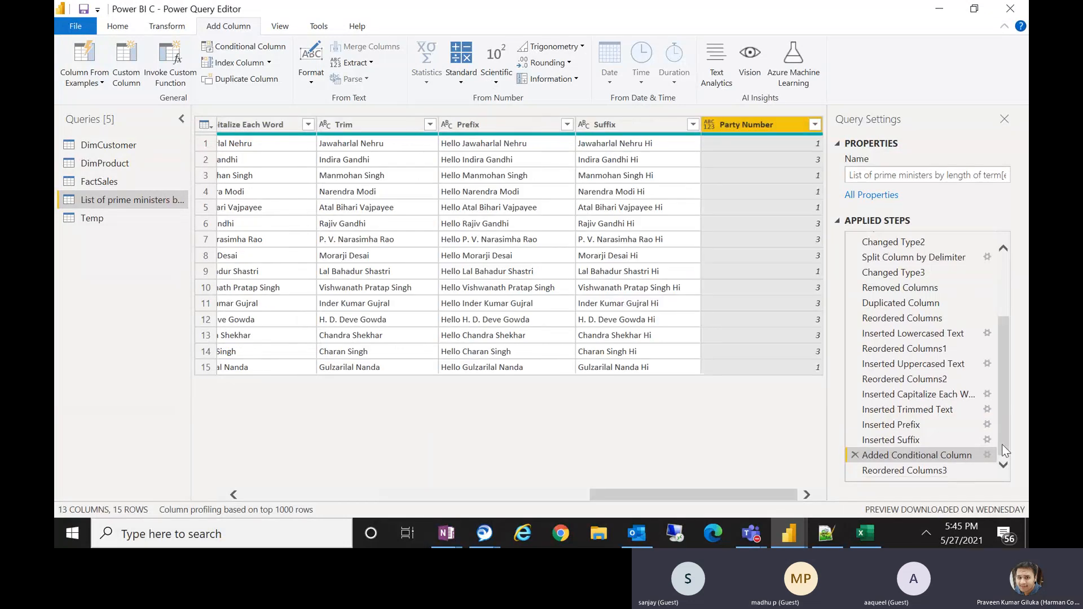
Reopen the conditional column step and change the INC clause's output to Indian National Congress.
left_click(905, 467)
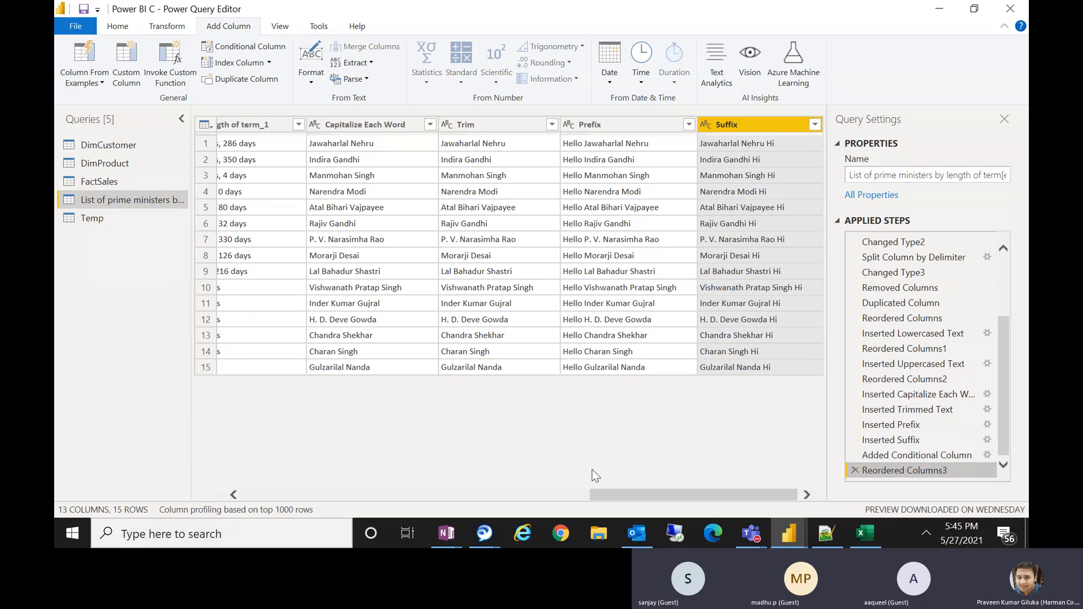
left_click_drag(635, 499, 432, 490)
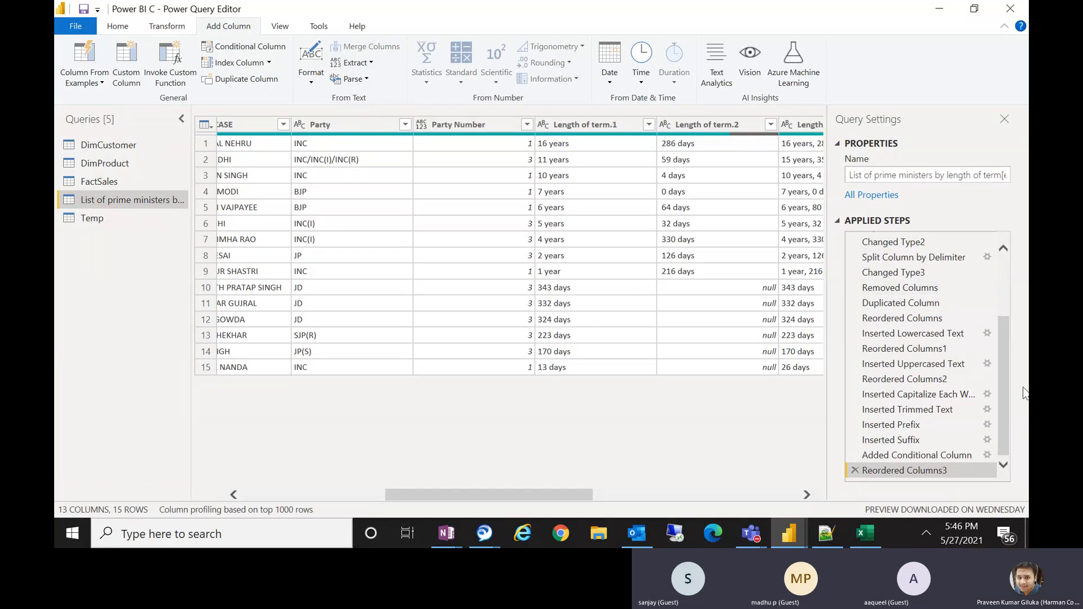
left_click(986, 452)
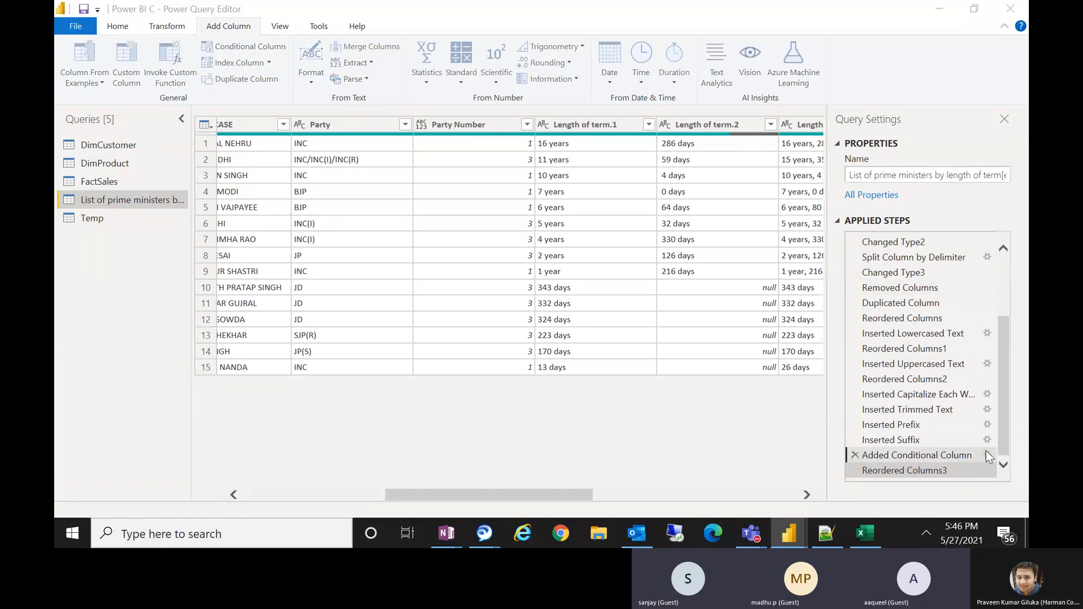
left_click(987, 455)
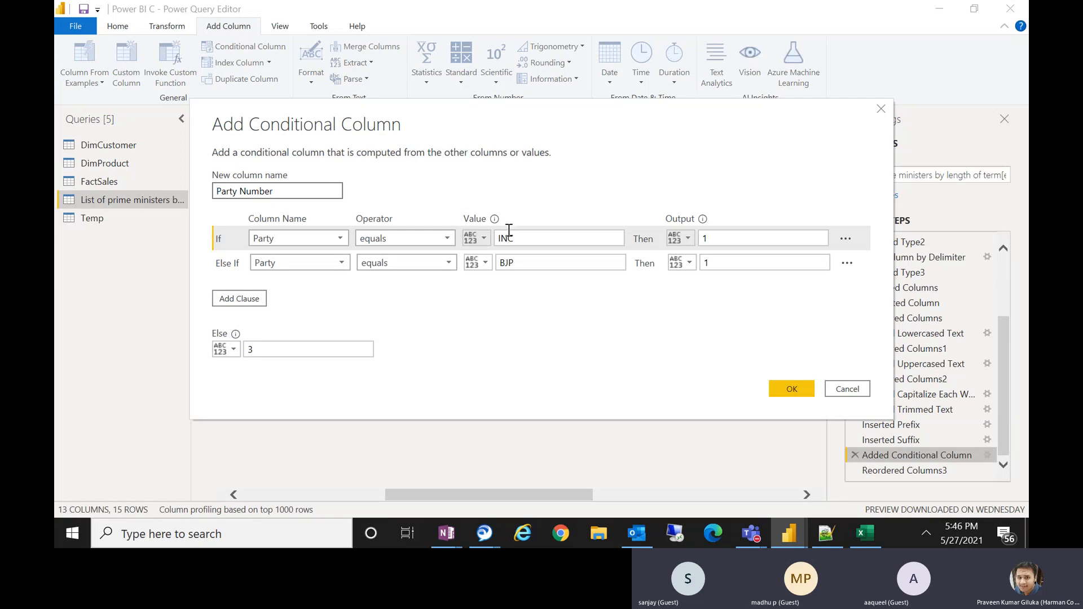
double_click(752, 237)
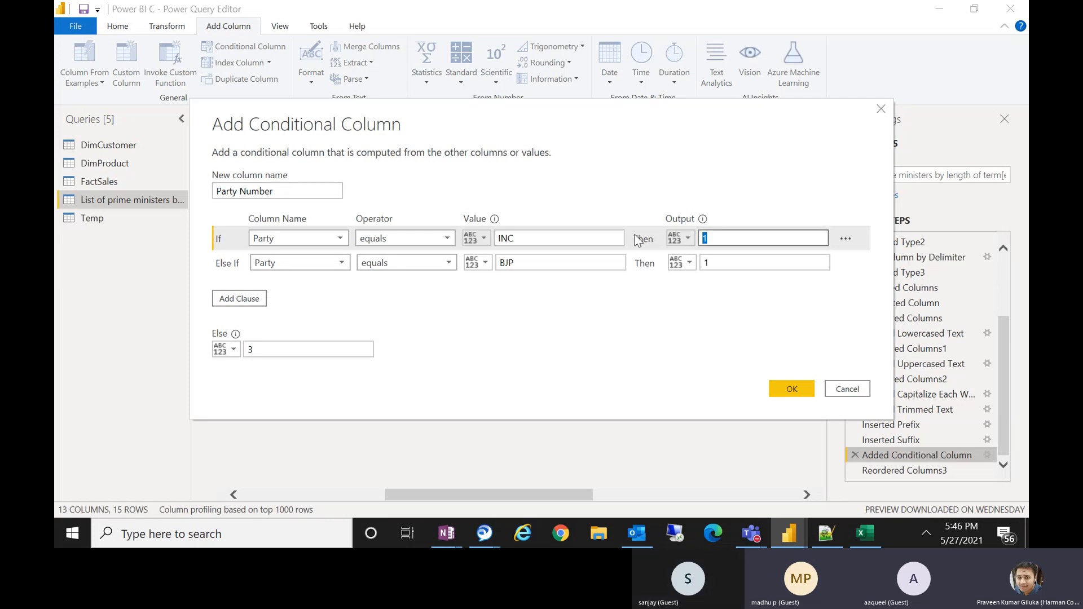
type("Indian National Congress")
Change the BJP clause's output to Bharatiya Janta Party and apply the conditional column.
left_click(744, 260)
key("BackSpace")
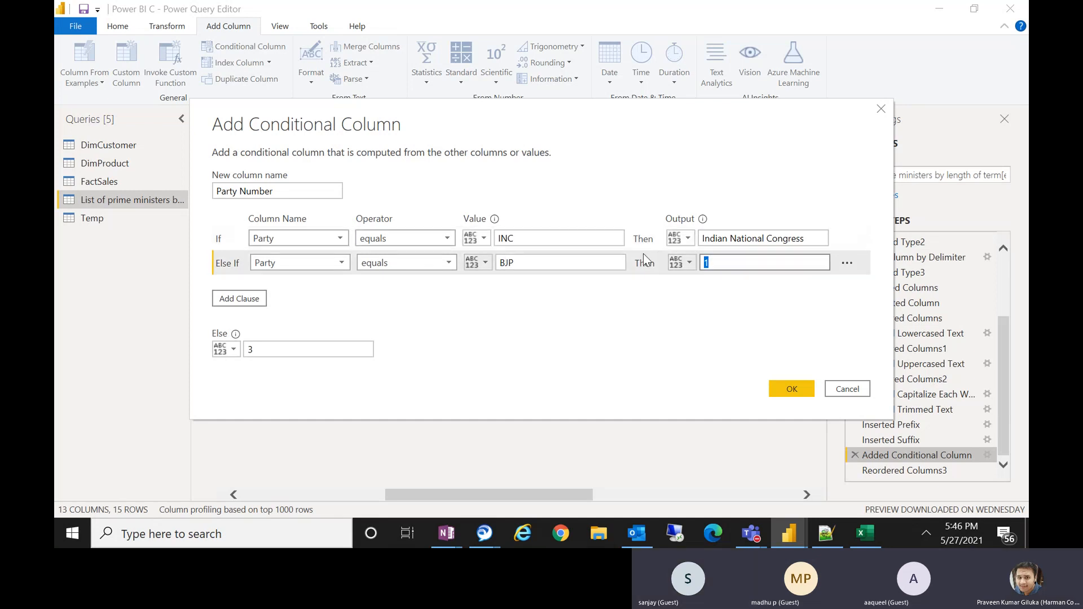
type("Bharatiya Ja")
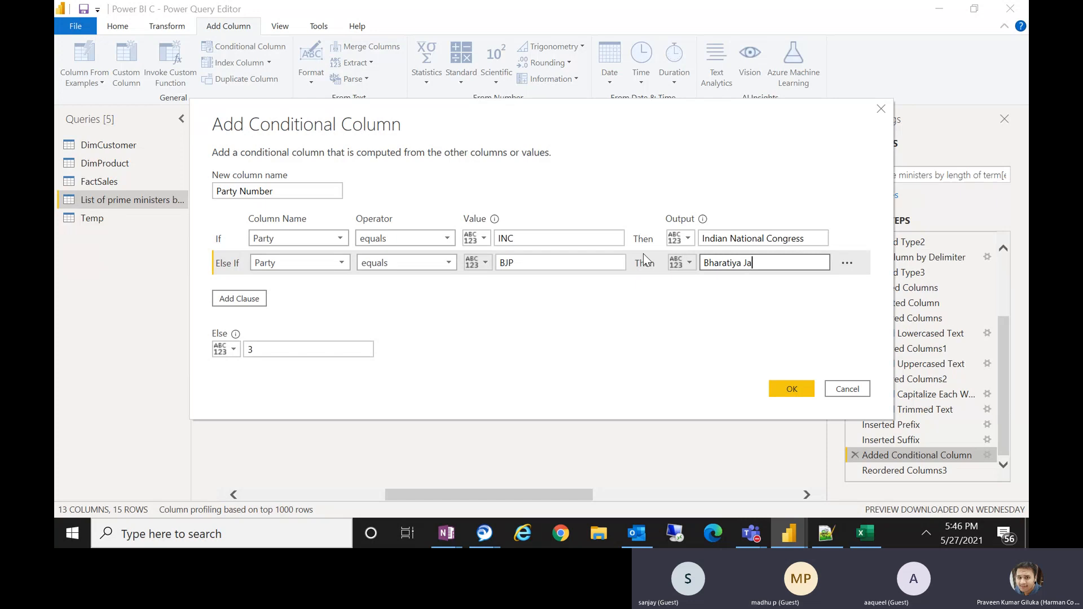
type("nta Party")
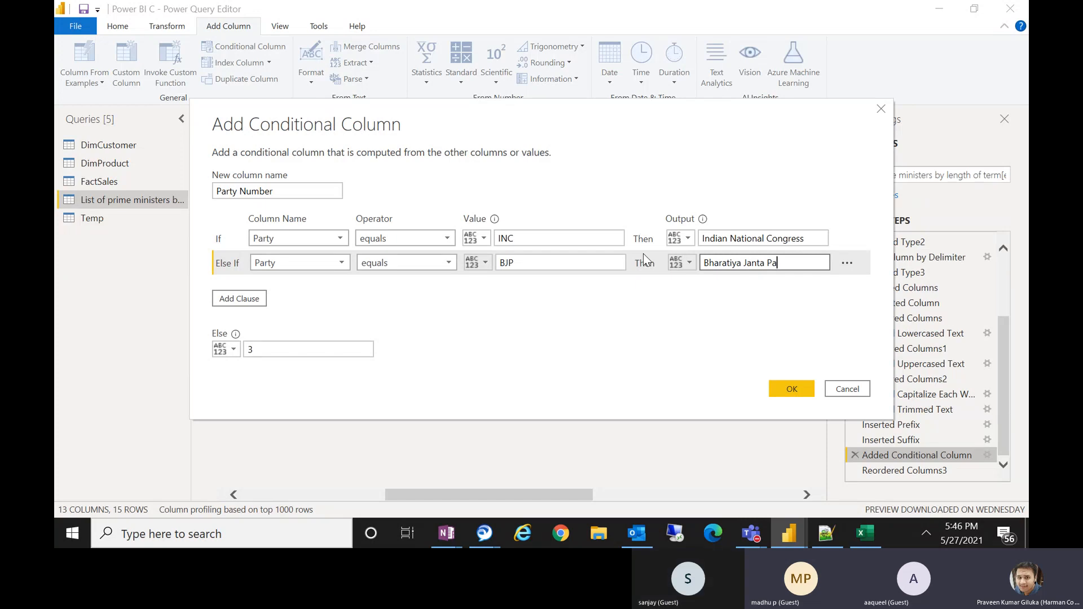
left_click(792, 389)
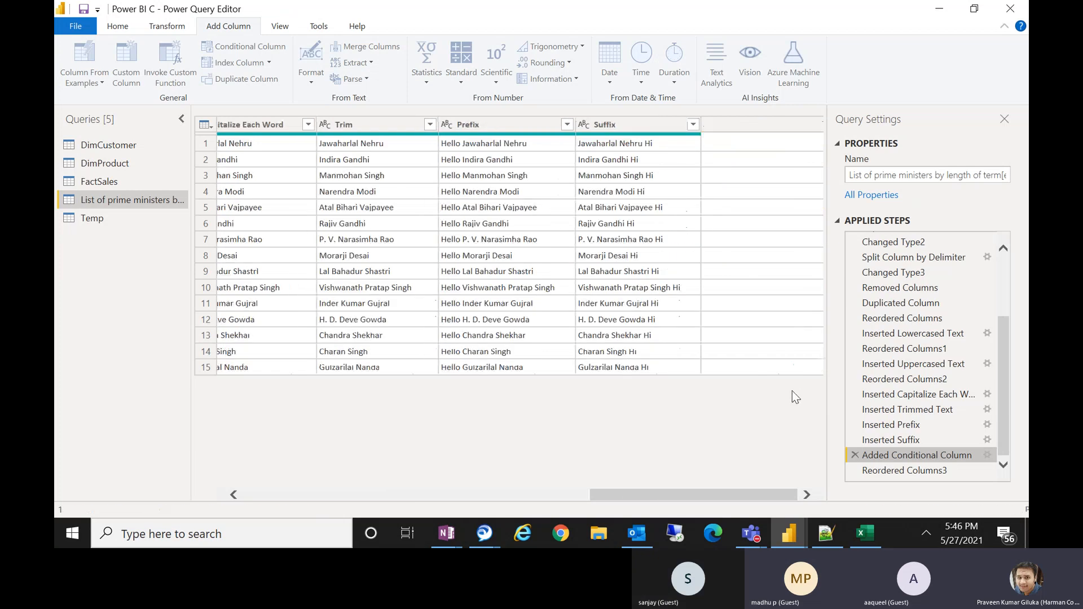
Review the Party Number column's values in the final applied step.
left_click(906, 470)
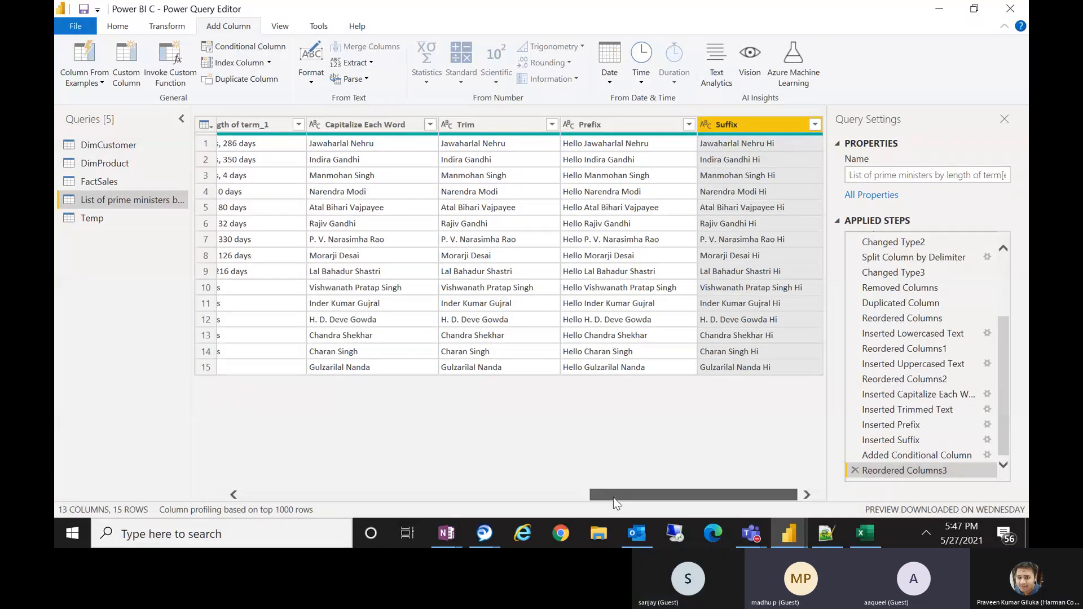
left_click_drag(614, 497, 389, 495)
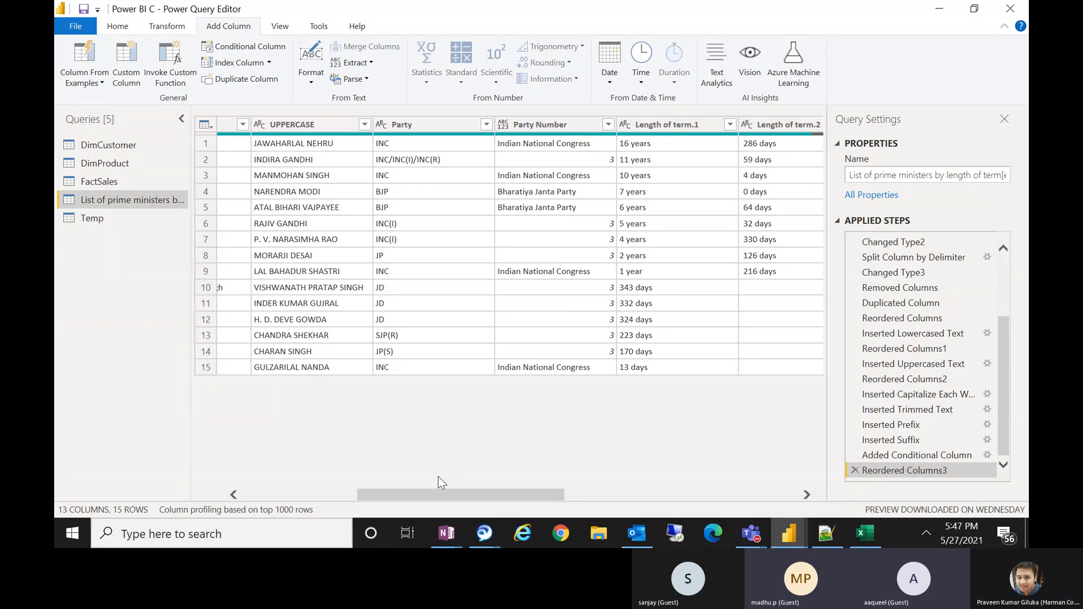
left_click_drag(435, 494, 277, 491)
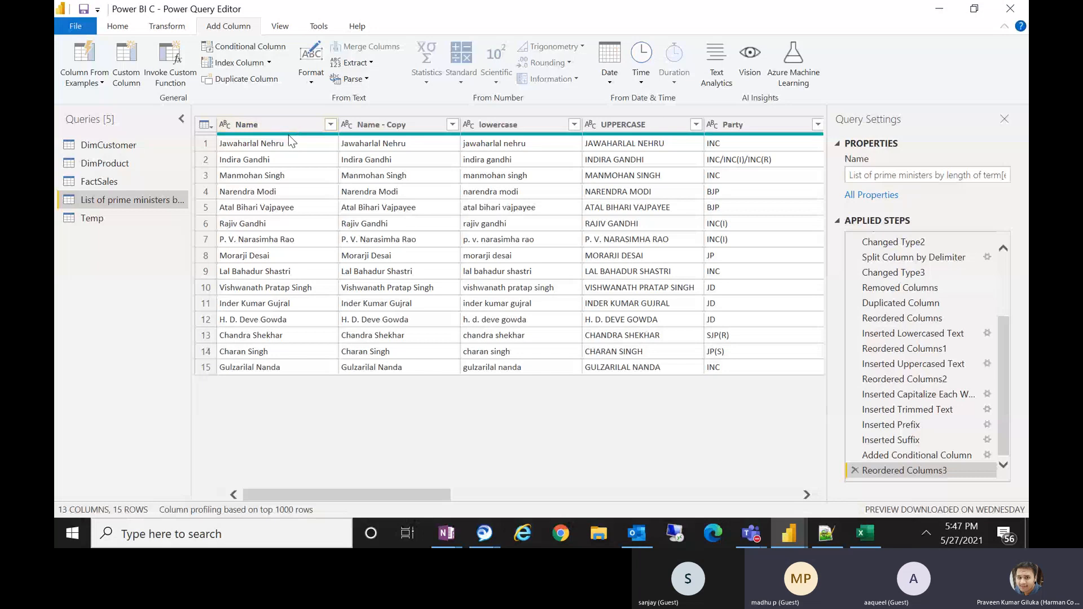
mouse_move(289, 134)
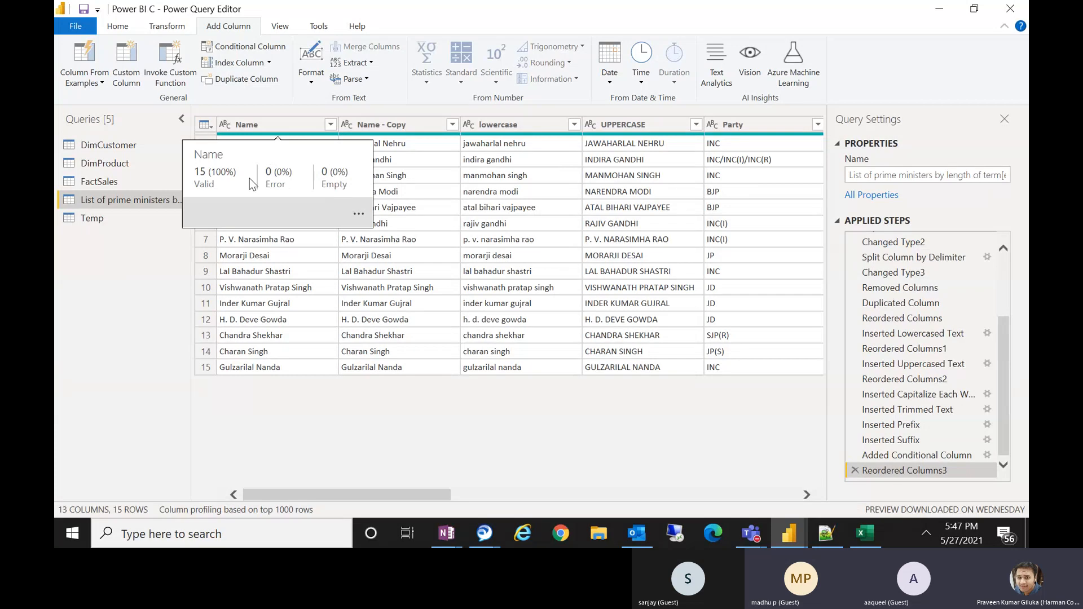
left_click(282, 27)
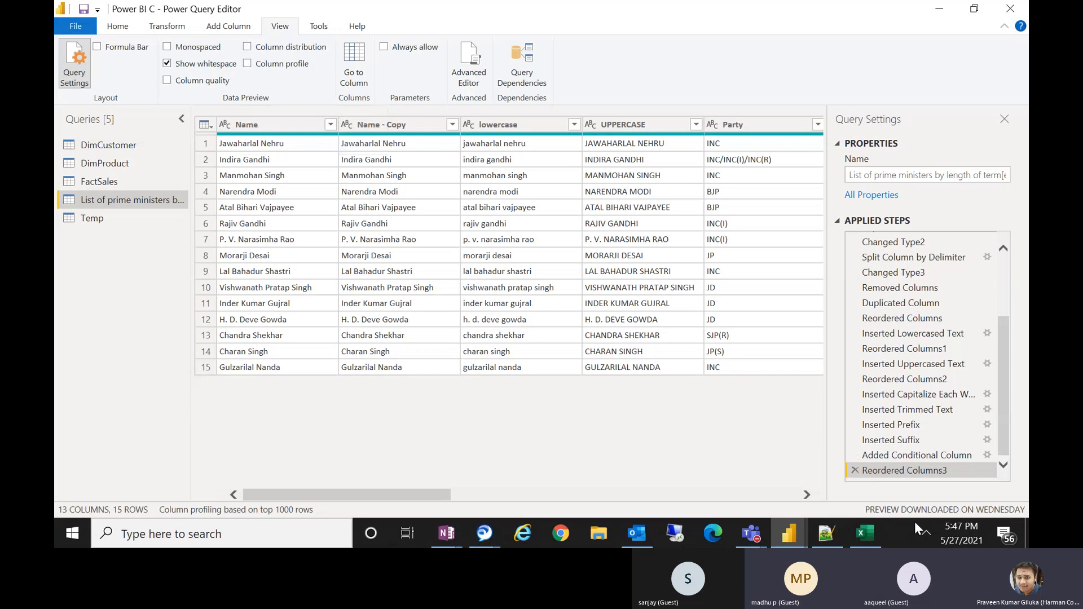
left_click(927, 533)
left_click(927, 533)
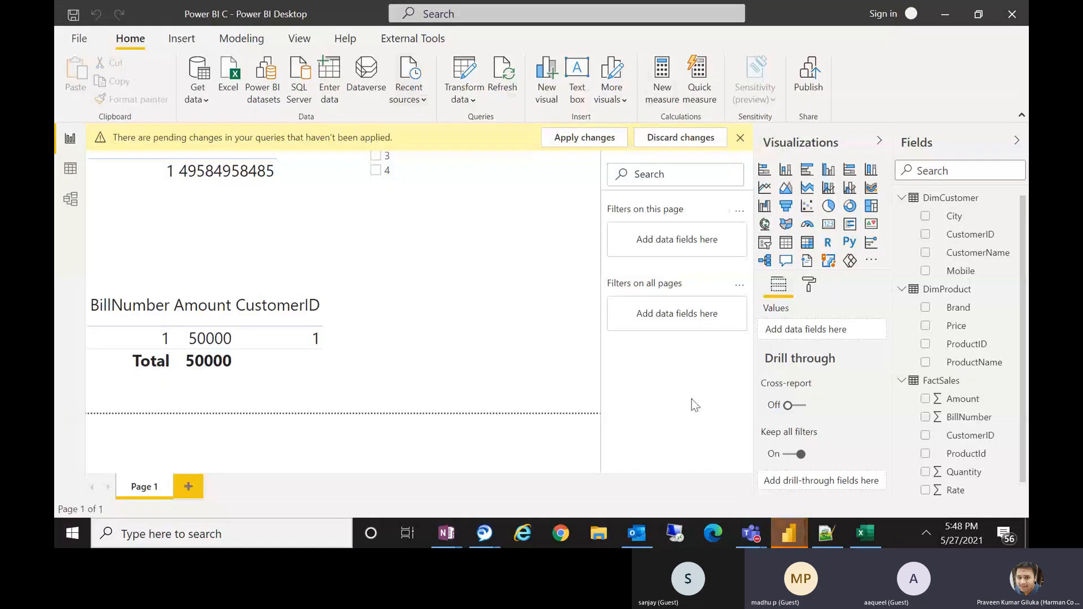
mouse_move(789, 533)
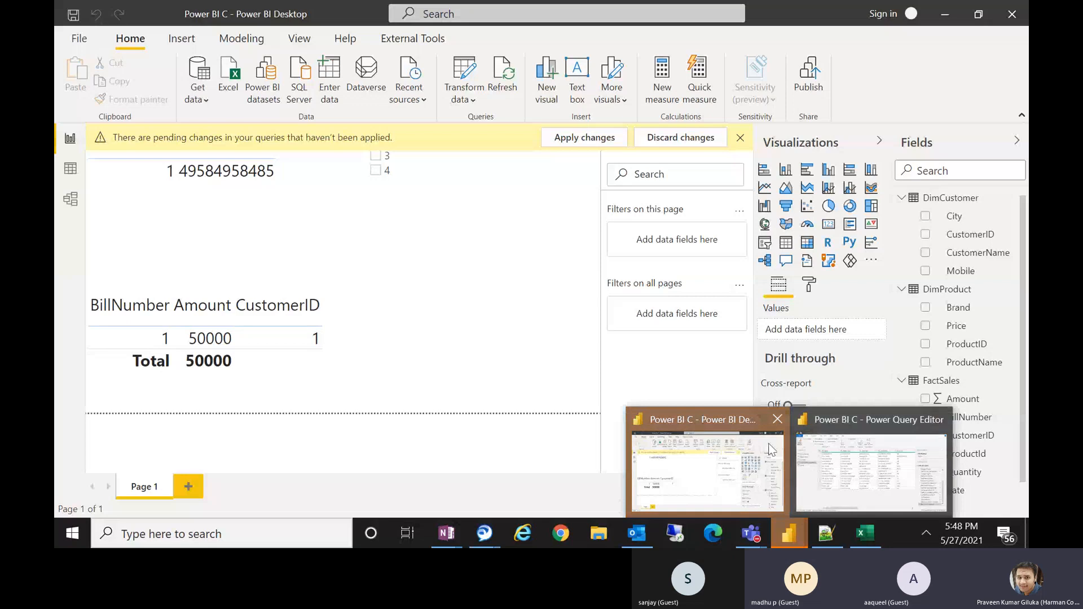
left_click(827, 464)
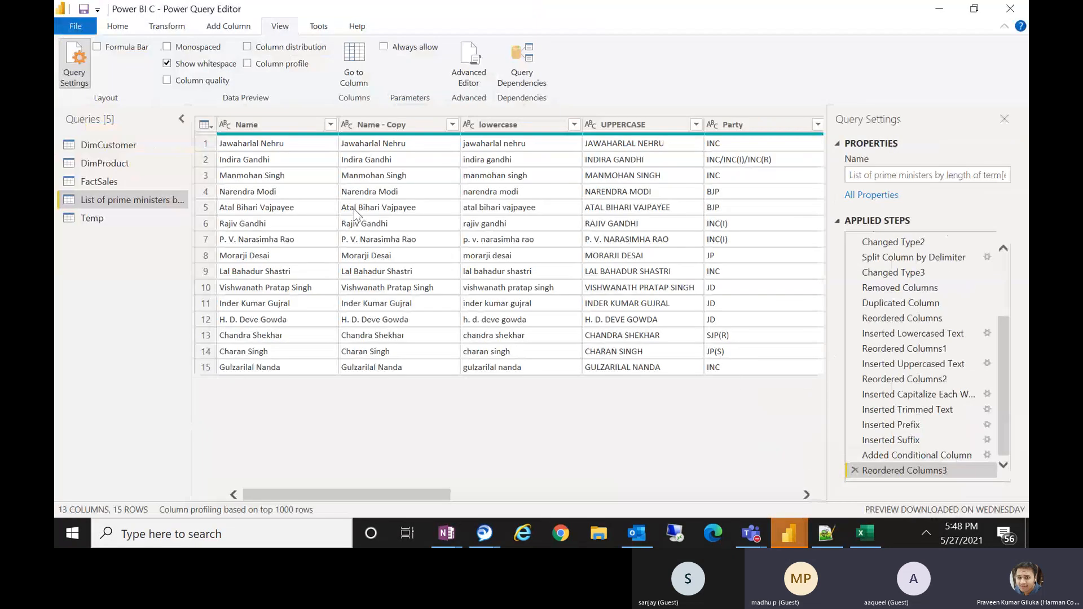
Turn on the column distribution preview and inspect the Party column's distinct and unique profile.
left_click(247, 50)
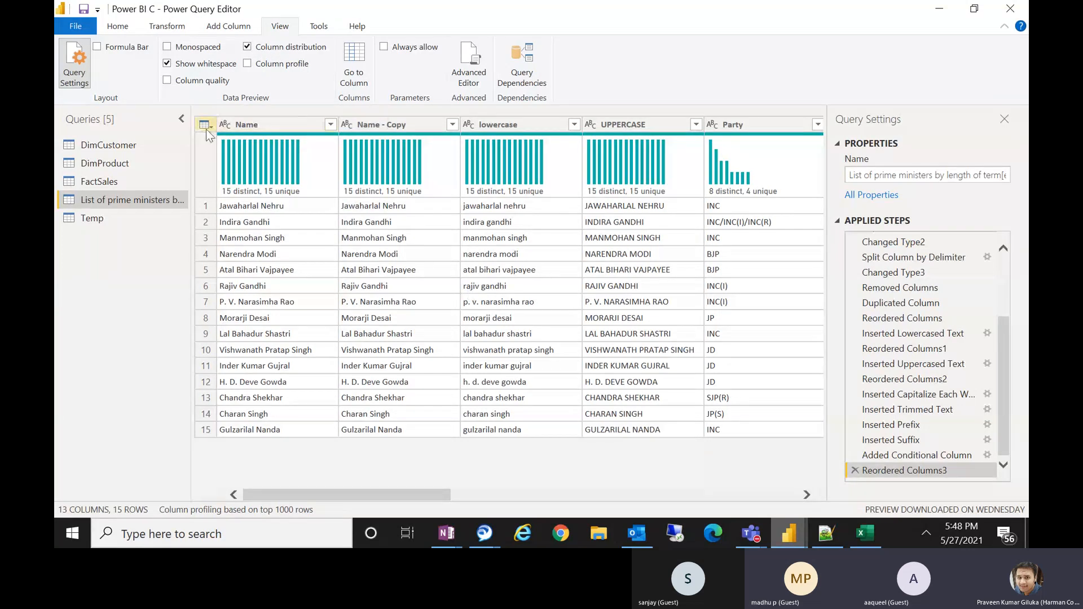
mouse_move(252, 167)
left_click_drag(411, 497, 476, 504)
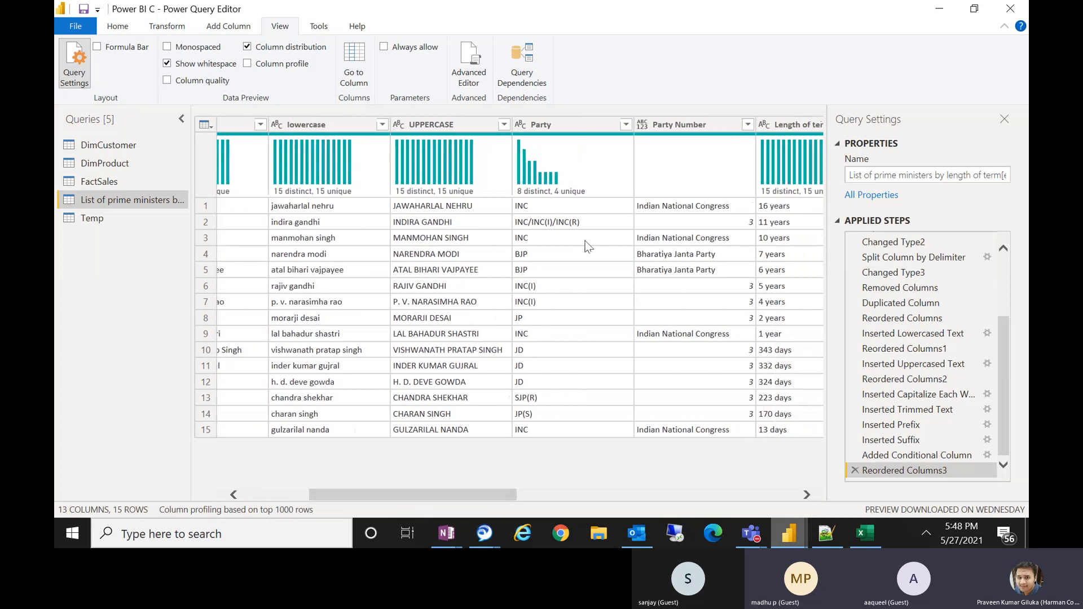
mouse_move(525, 141)
mouse_move(557, 180)
mouse_move(541, 195)
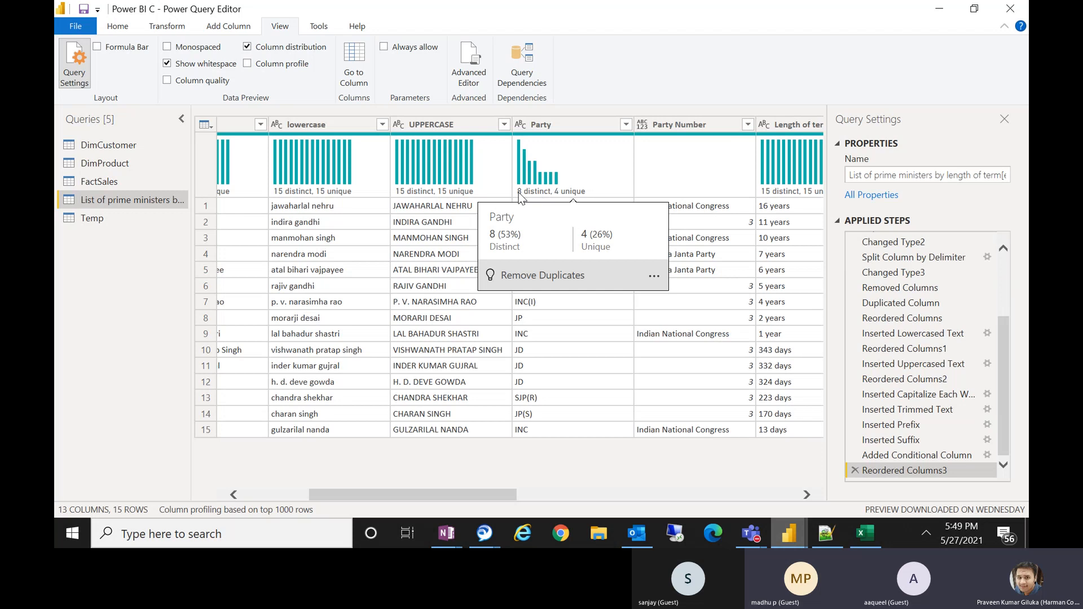
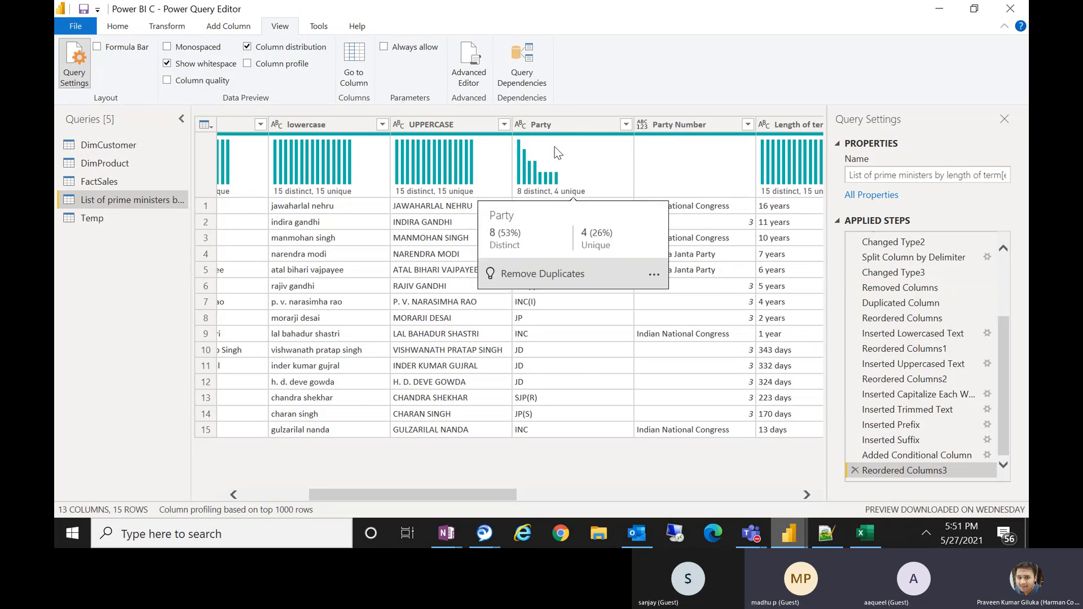
Switch the data preview from column distribution to column profile and select the Name column.
left_click(248, 47)
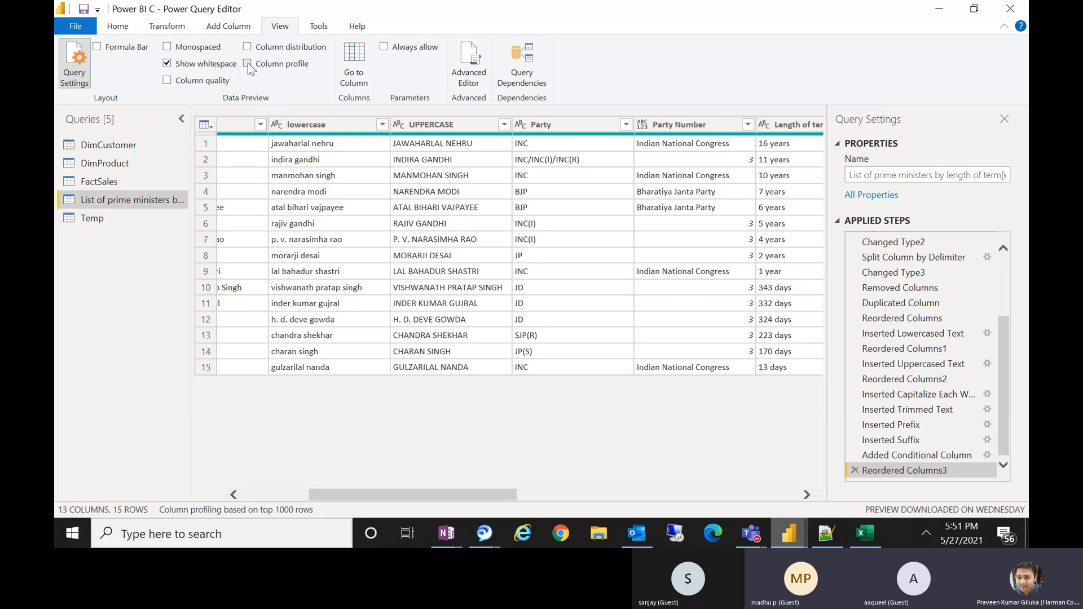
left_click(248, 63)
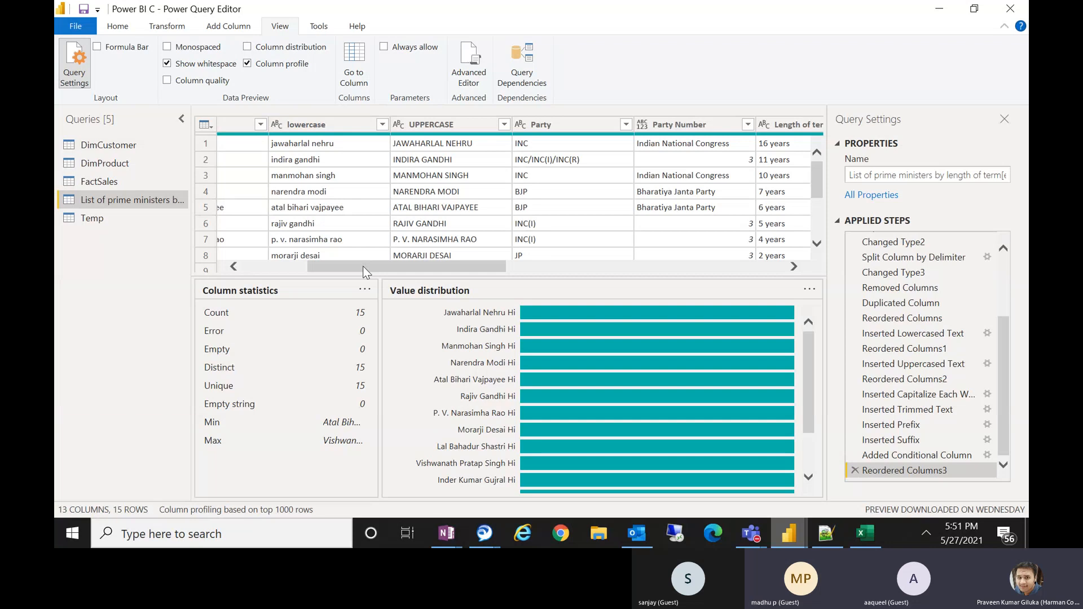
left_click_drag(363, 265, 298, 266)
left_click(263, 122)
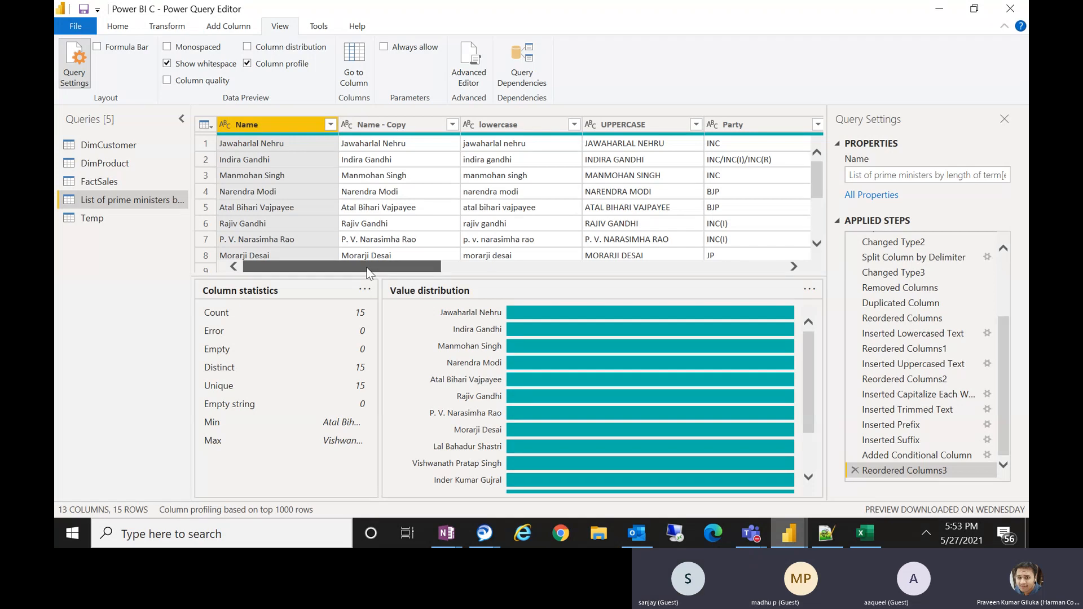
Open the FactSales query and examine the Rate column's profile statistics.
left_click_drag(368, 274, 539, 265)
left_click(105, 184)
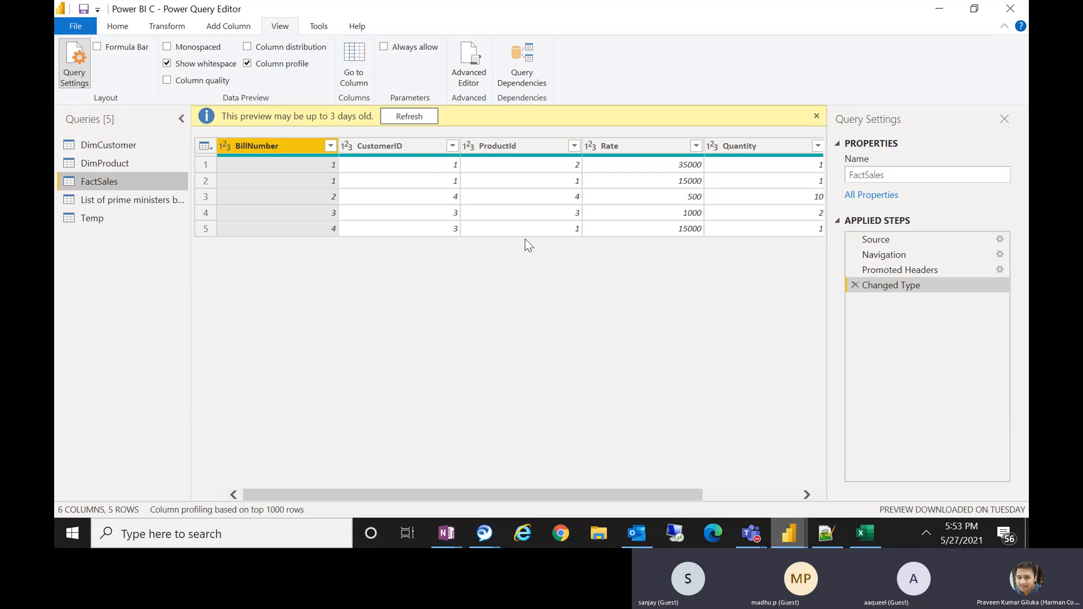
left_click(633, 148)
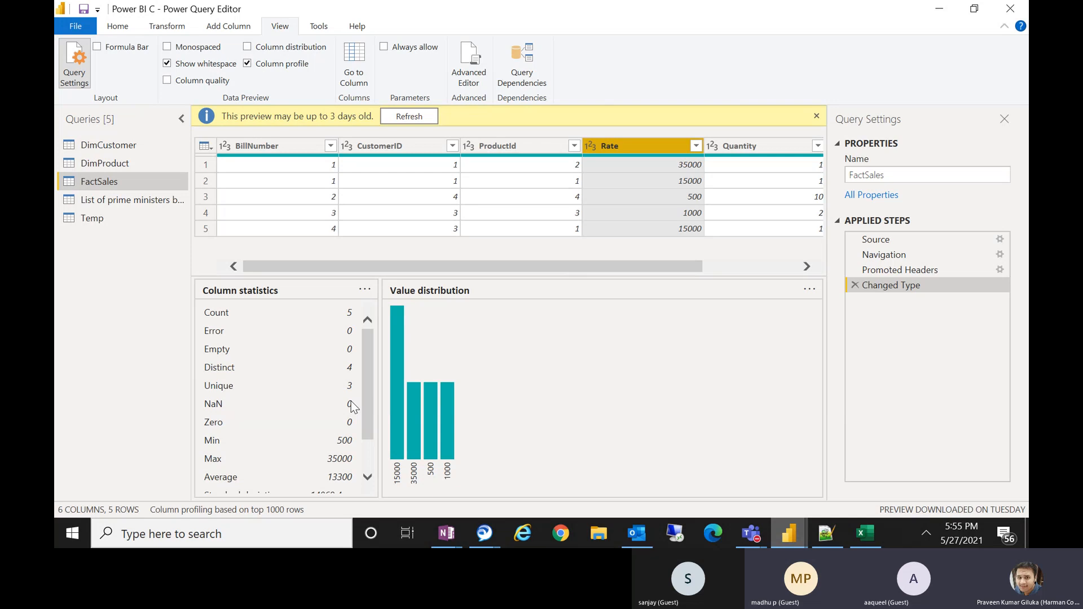
left_click_drag(371, 395, 372, 424)
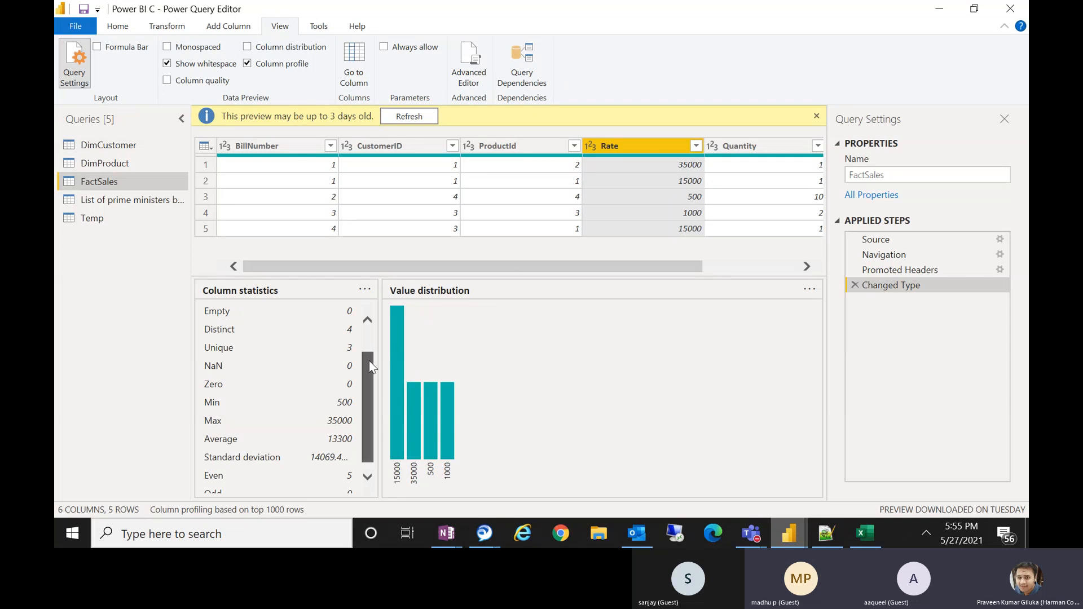
left_click_drag(369, 367, 368, 374)
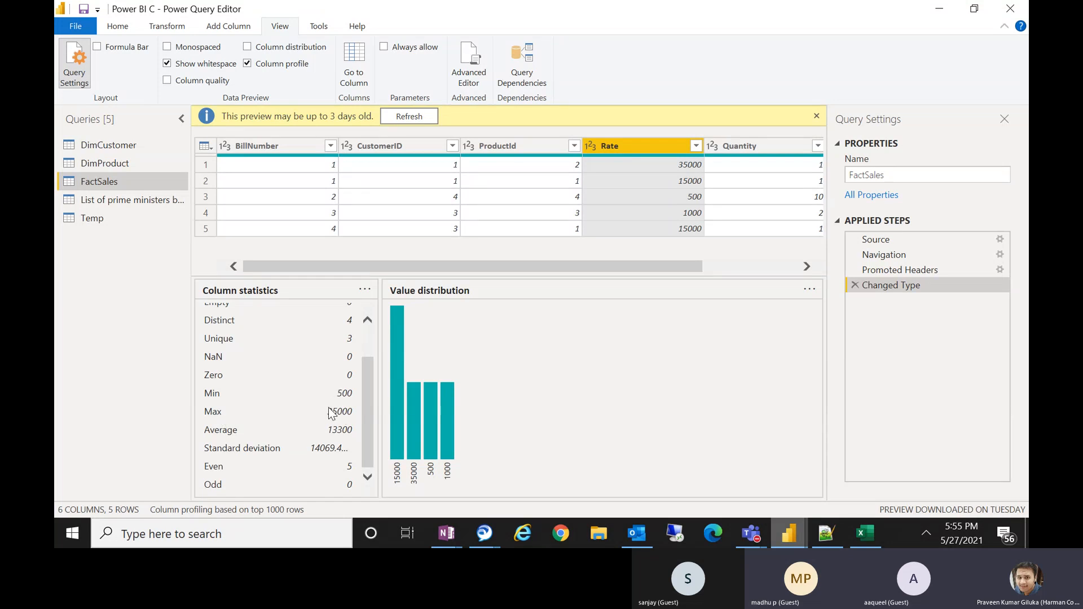
key("super+r")
type("ca")
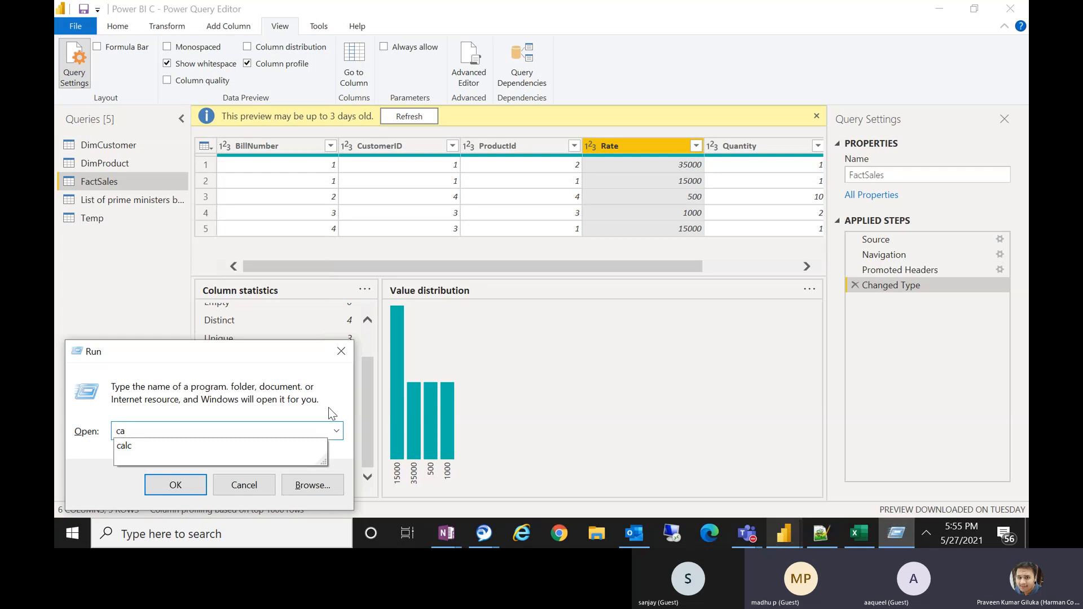
key("Down")
key("Return")
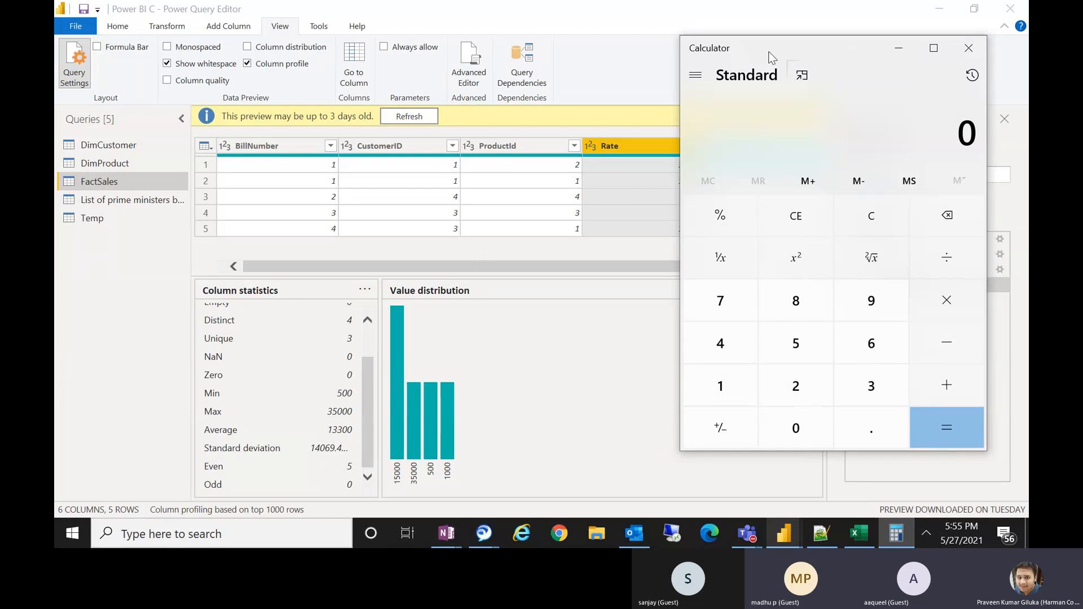
left_click_drag(771, 56, 307, 109)
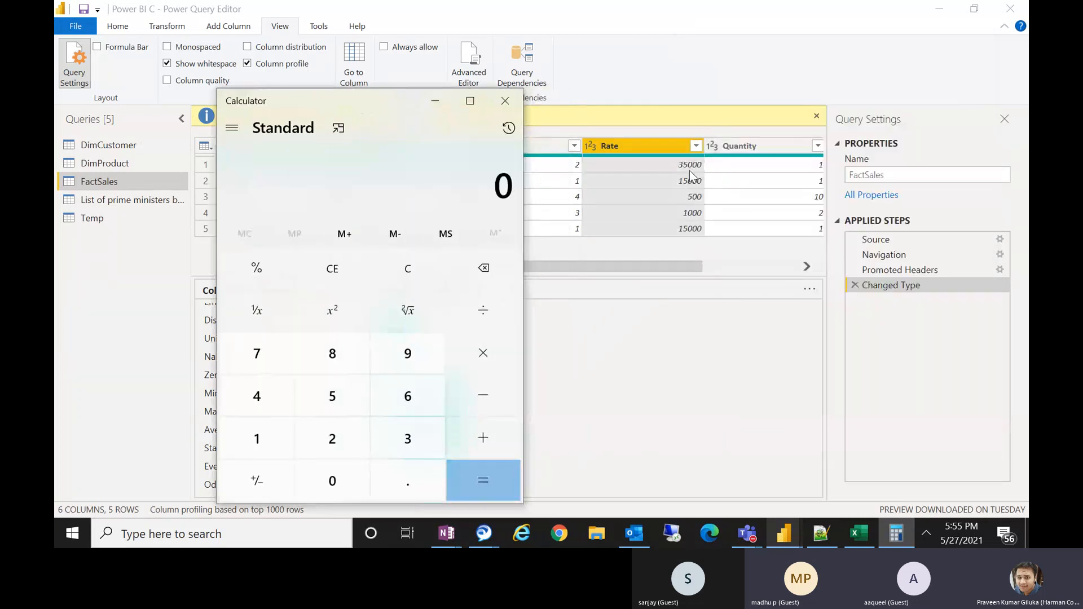
left_click(505, 101)
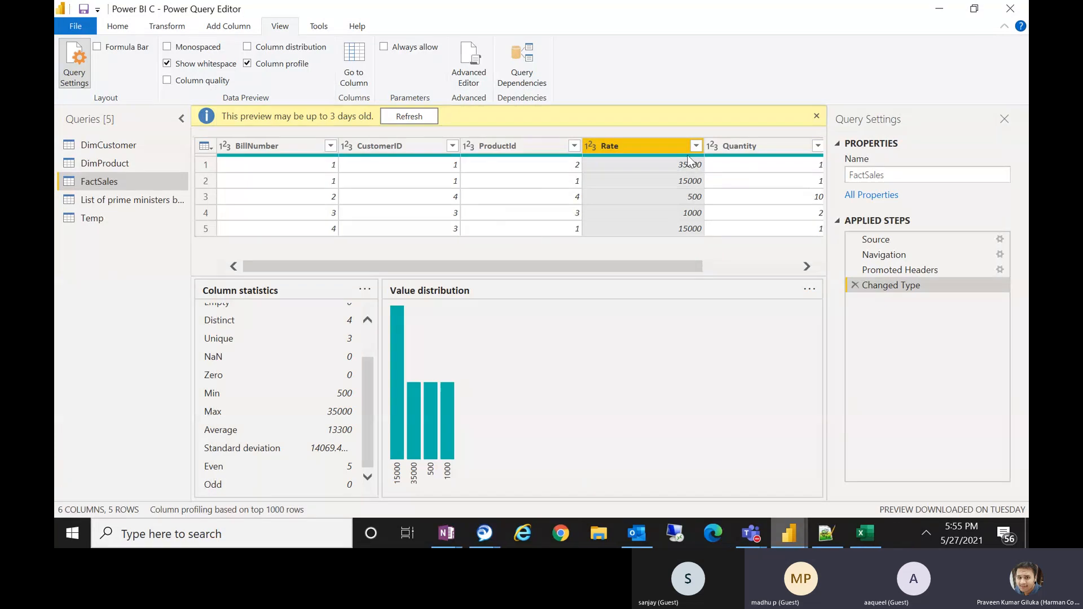
Open Calculator and compute 35000 + 500 divided by 2 to explain the Rate column's statistics.
mouse_move(684, 160)
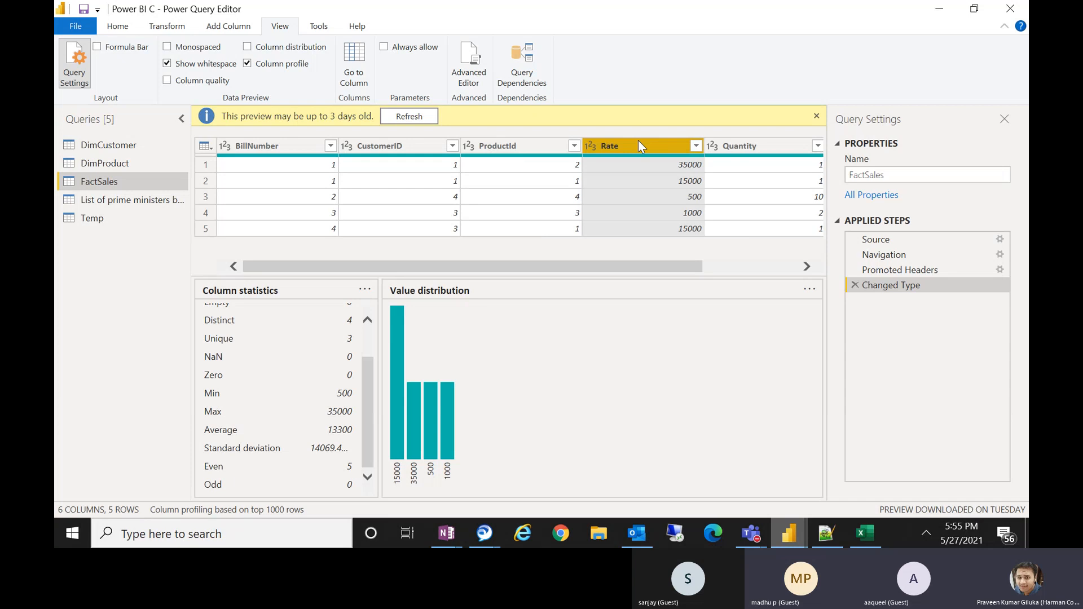
left_click_drag(364, 409, 365, 459)
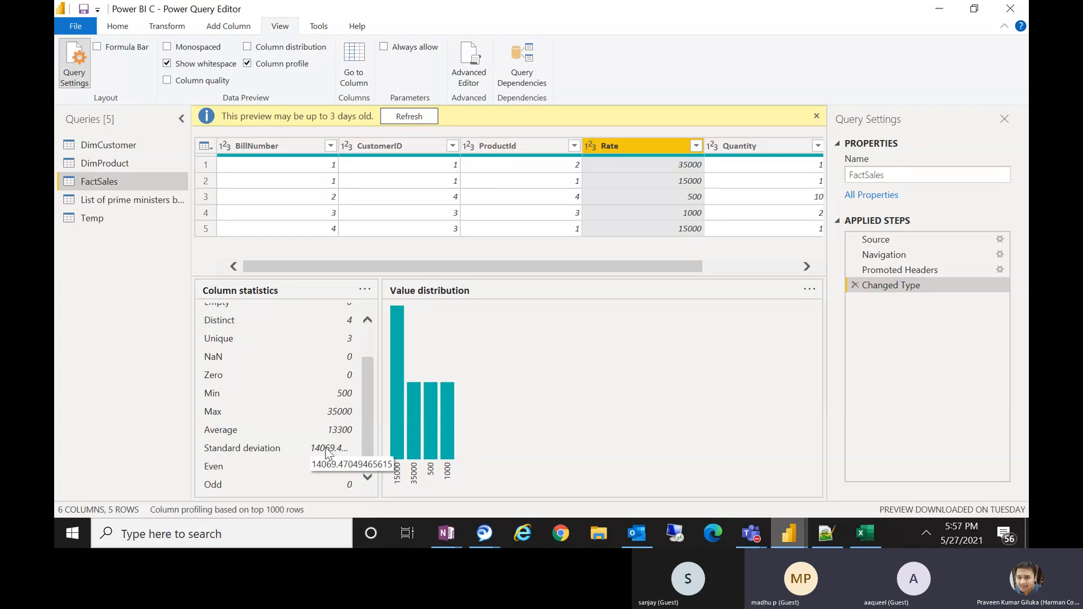
key("super+r")
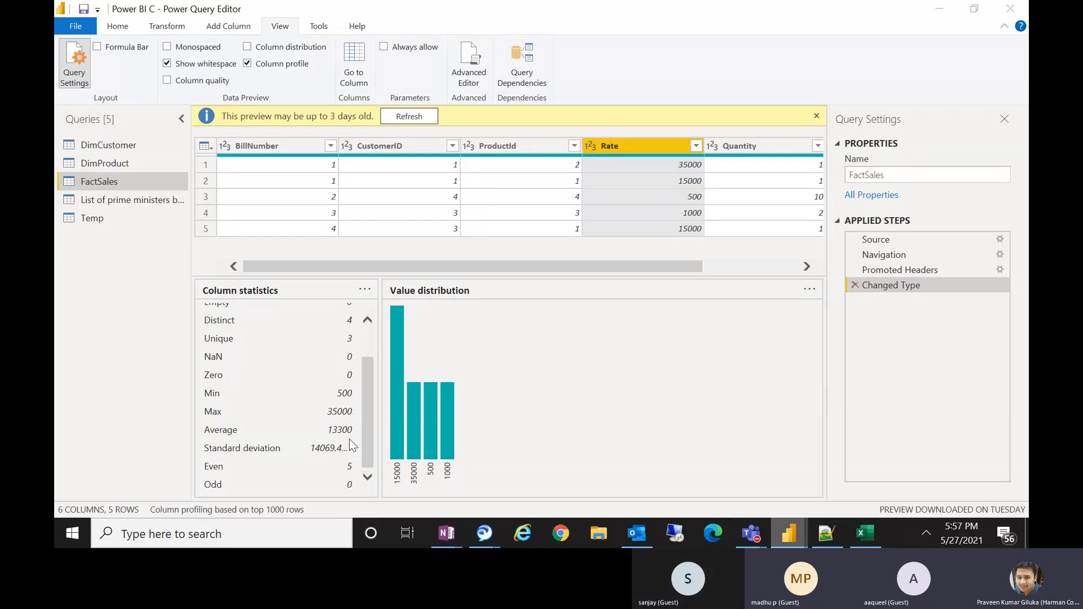
key("Return")
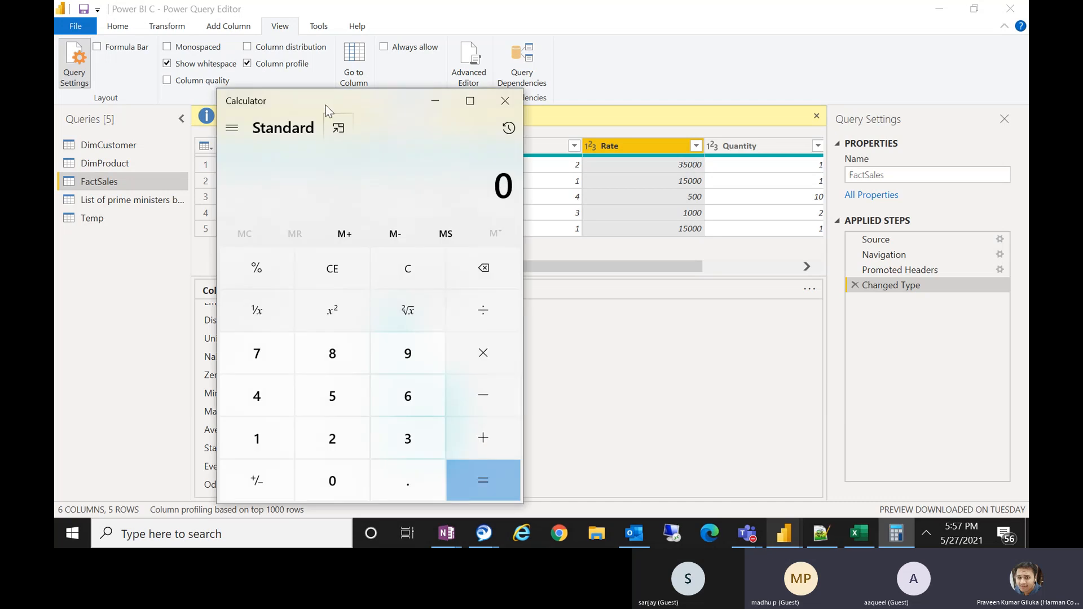
left_click_drag(326, 105, 369, 81)
type("350000")
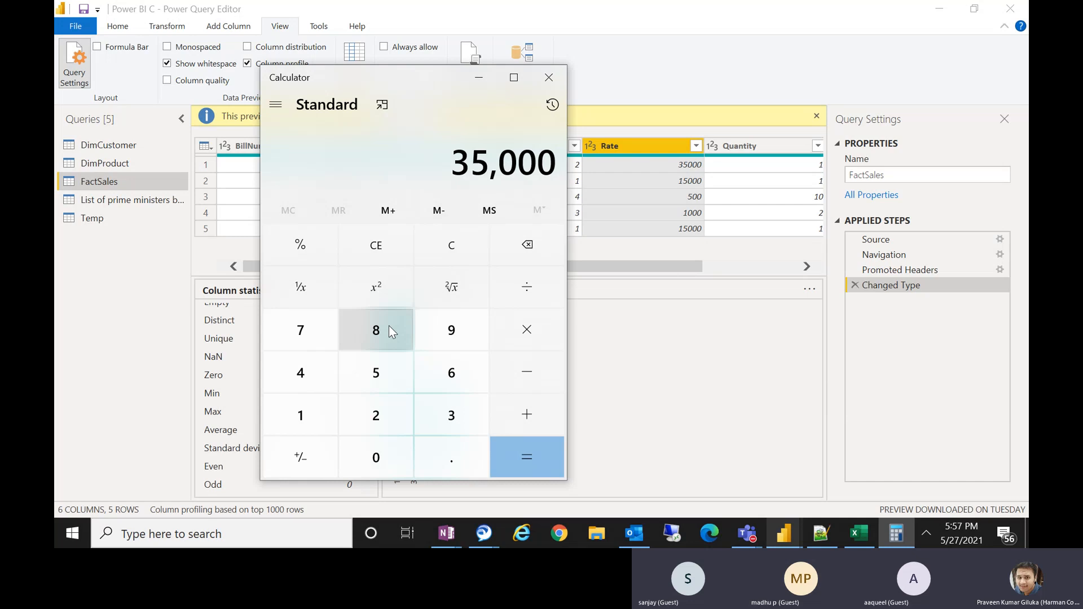
type("+")
type("500 ÷ 2")
type("=")
type("/")
type("2=")
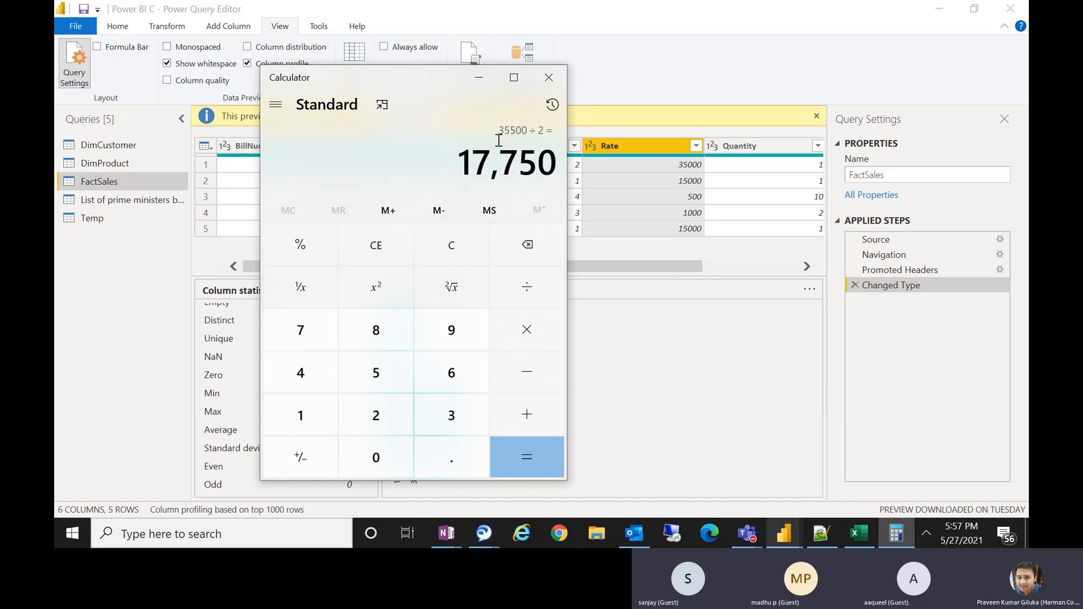
left_click(276, 105)
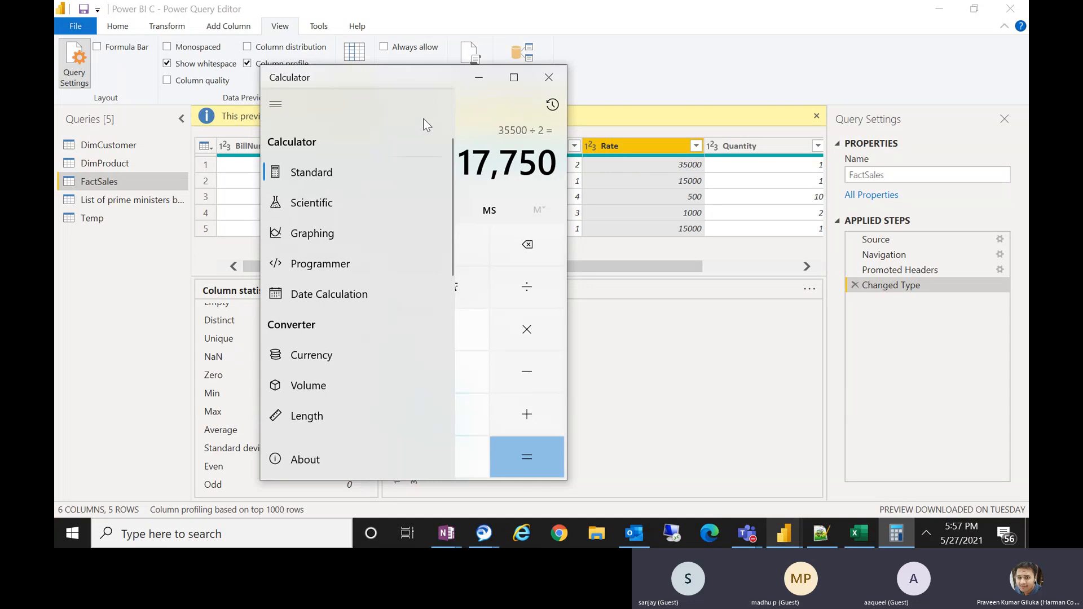
left_click(478, 77)
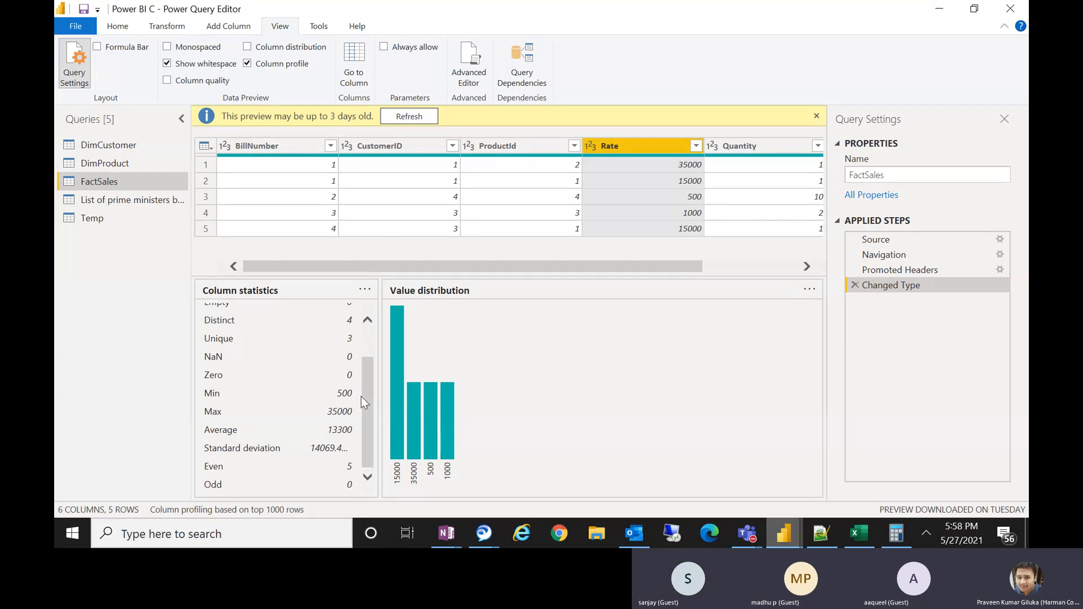
Scroll through the column statistics and select the CustomerID column.
scroll(373, 414, "up", 1)
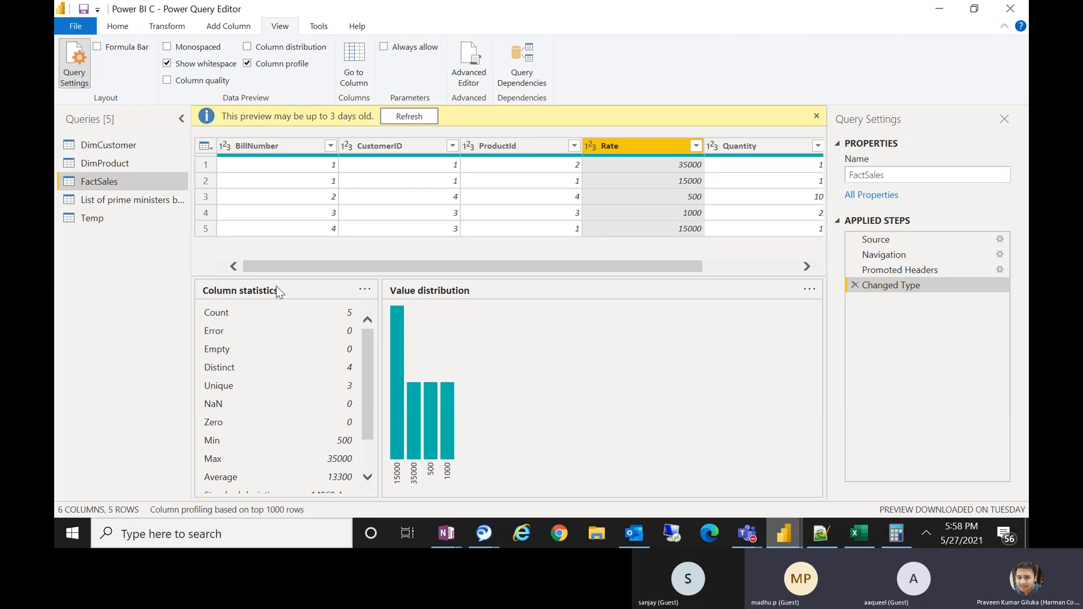
scroll(367, 339, "down", 1)
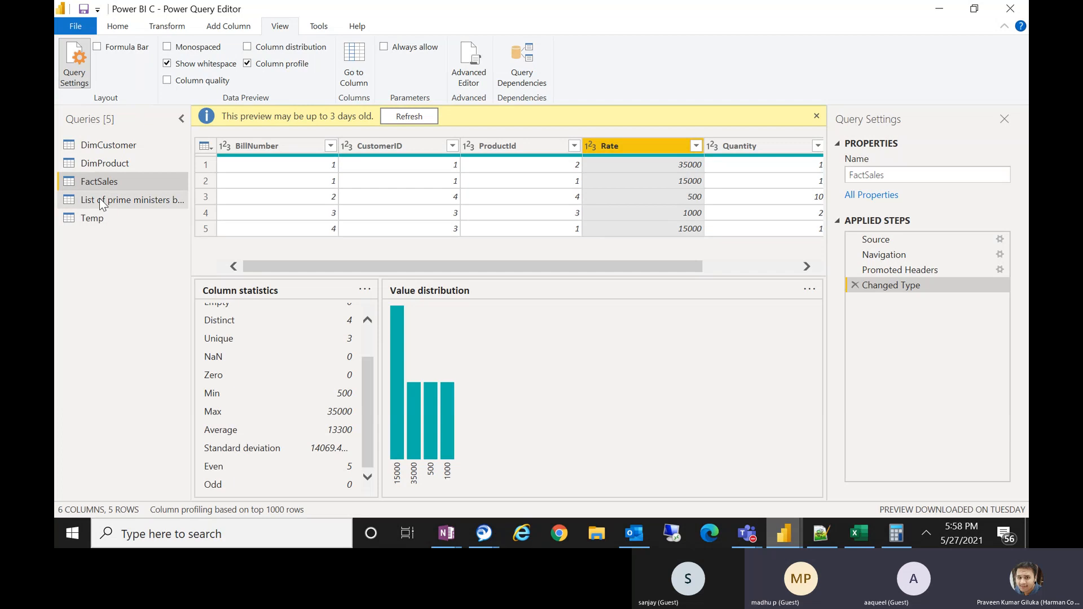
left_click(381, 145)
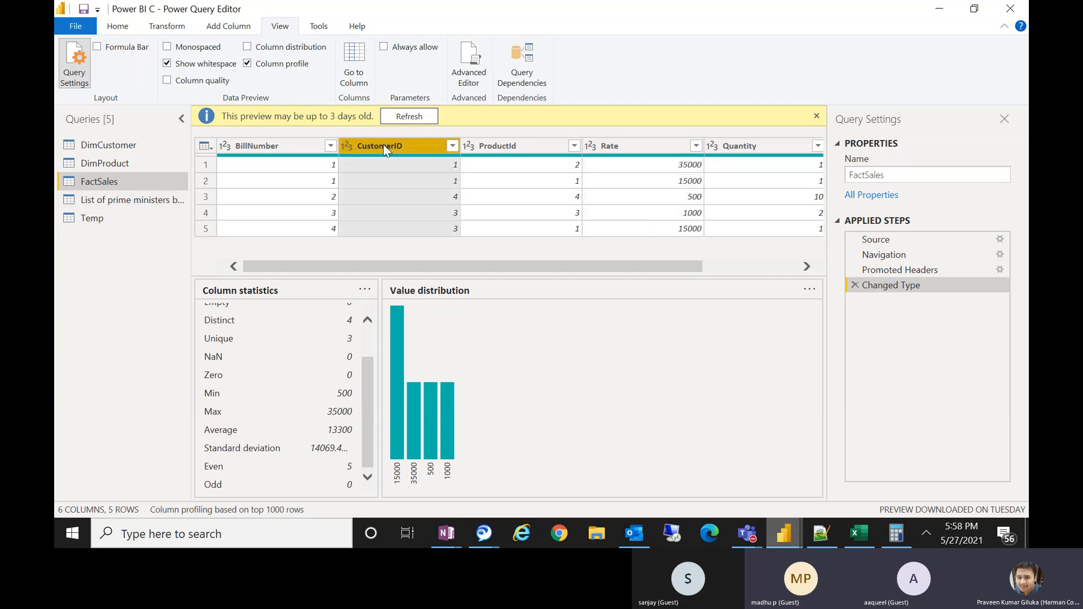
Open the prime ministers query and view the Name column's profile.
left_click(122, 206)
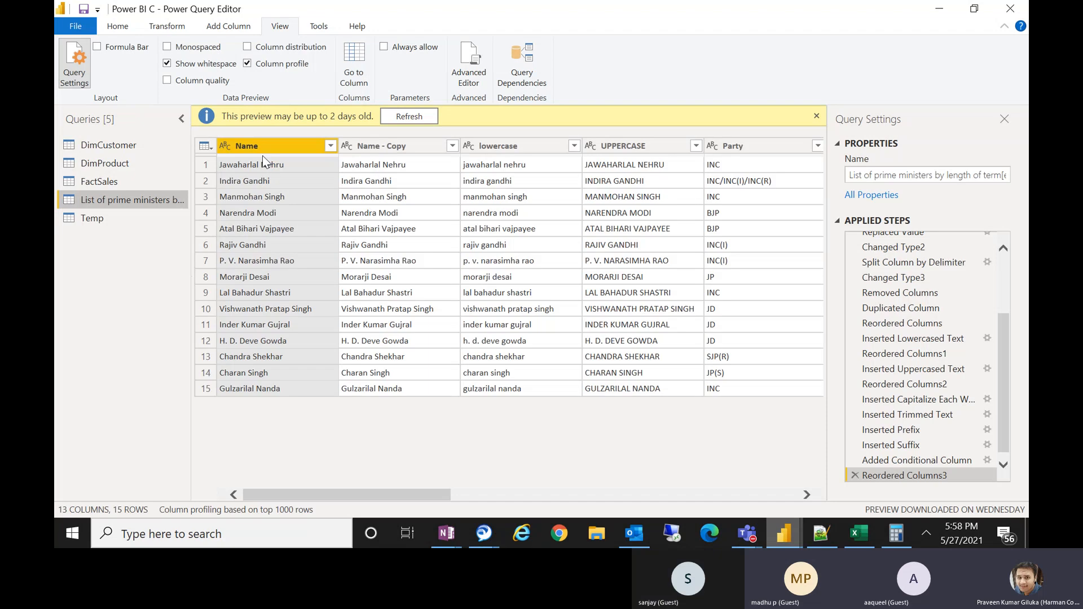
left_click(250, 148)
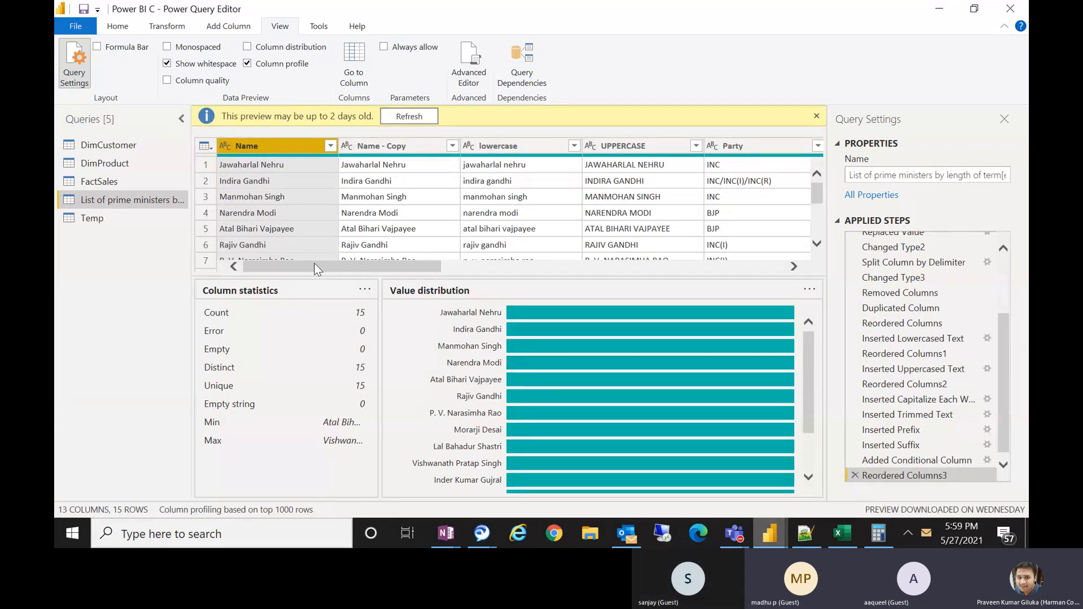
left_click_drag(314, 263, 340, 263)
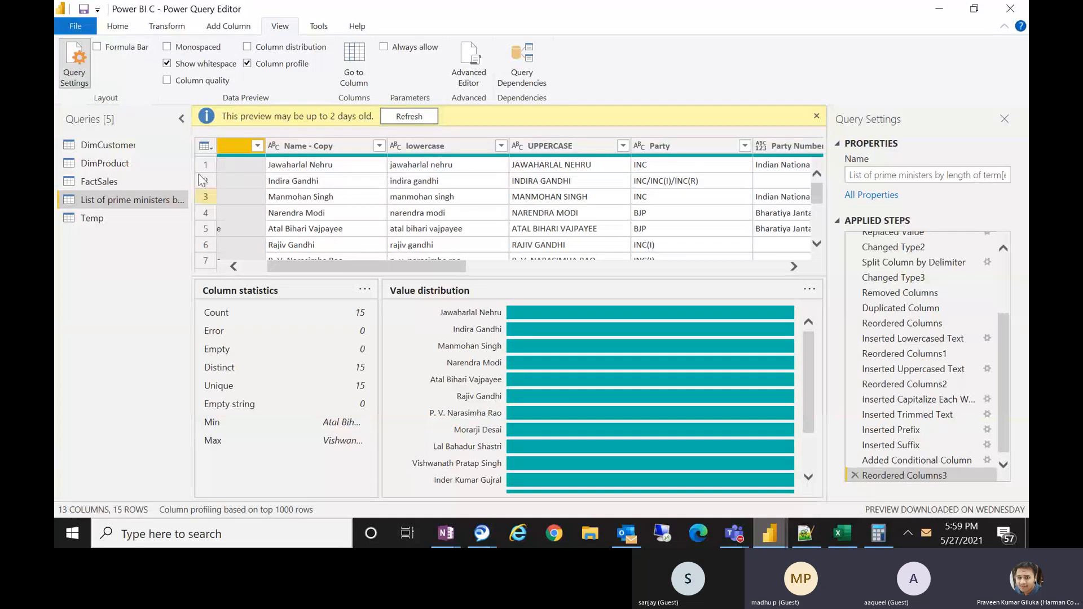
Close the Power Query Editor and apply the changes.
left_click(119, 26)
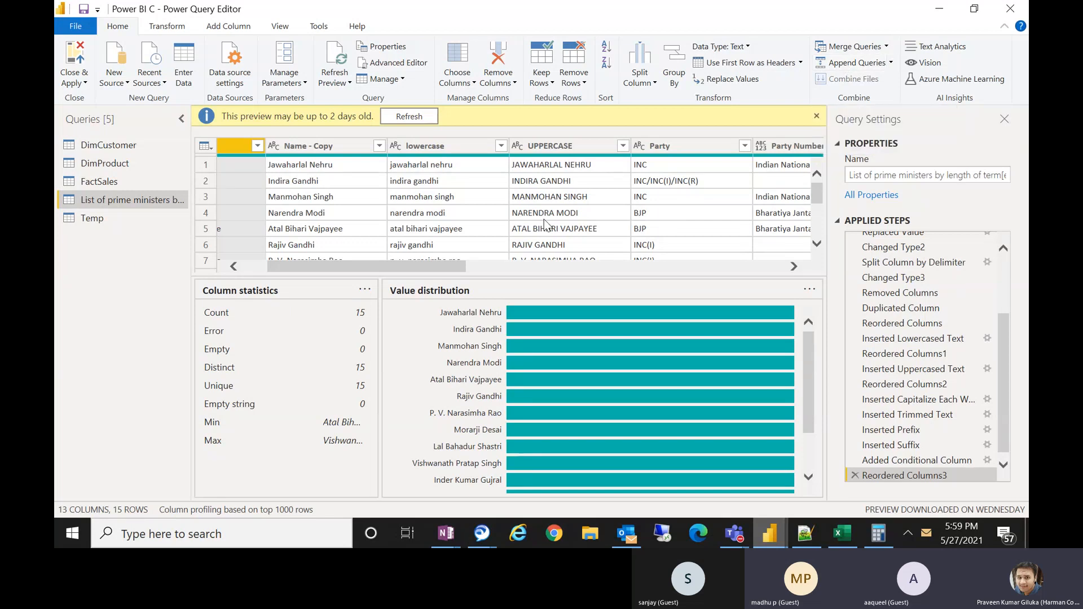
left_click(82, 59)
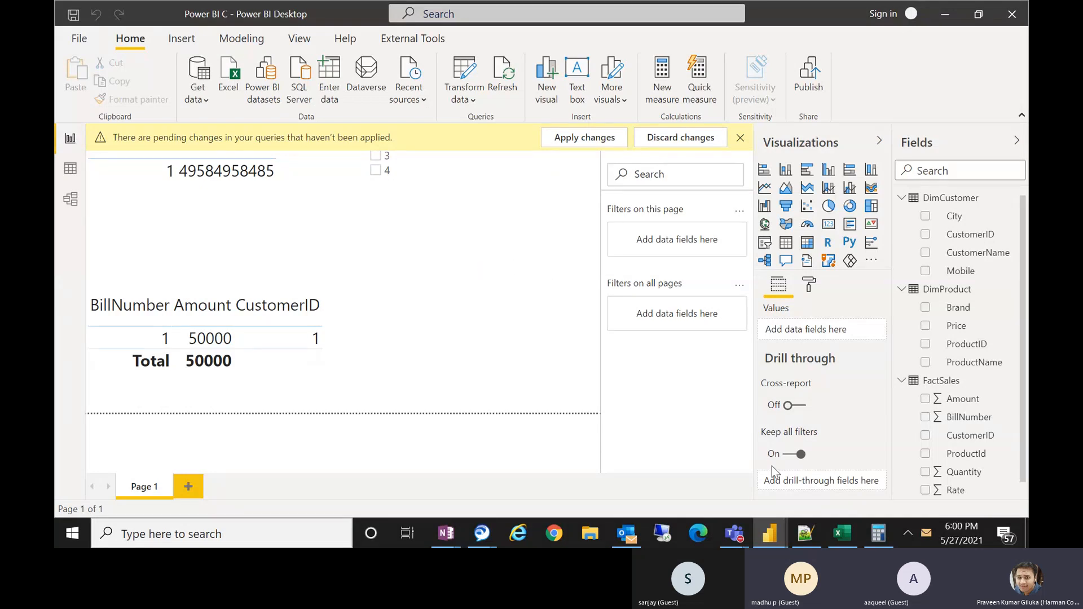
mouse_move(733, 520)
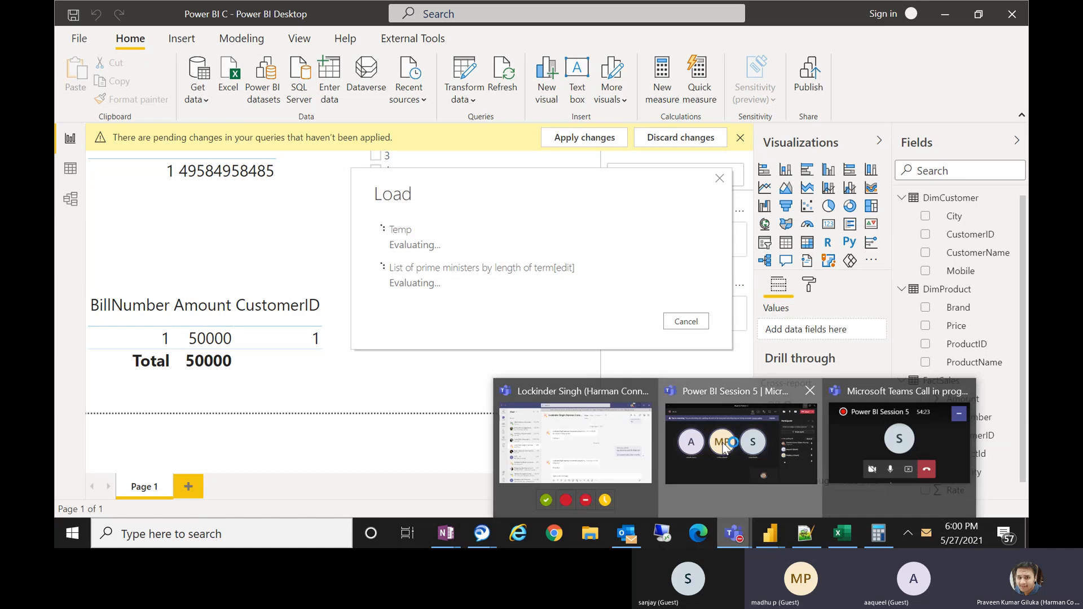
left_click(741, 443)
left_click(765, 54)
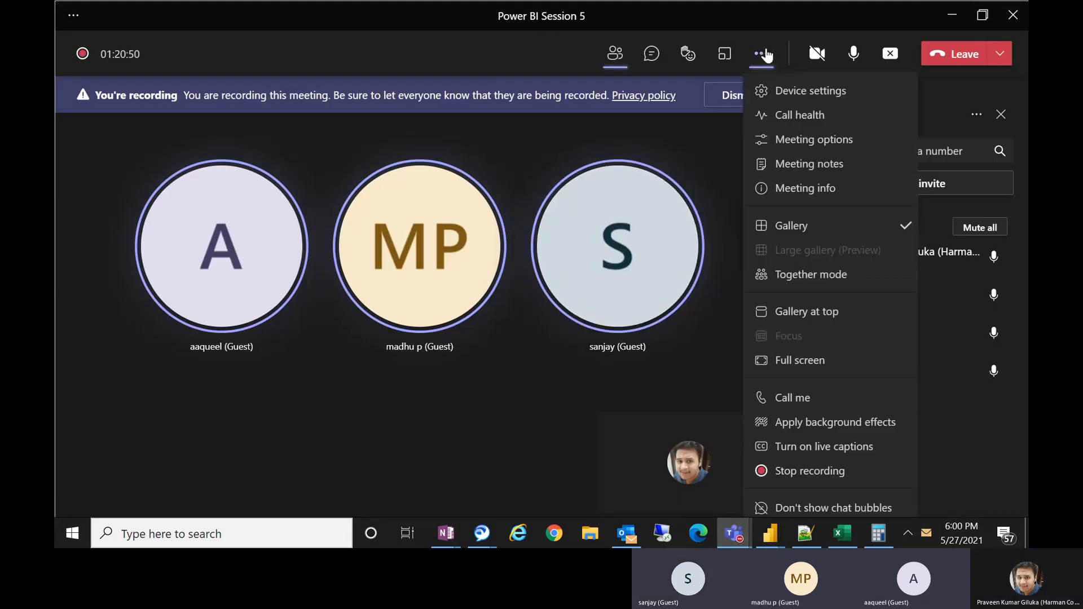